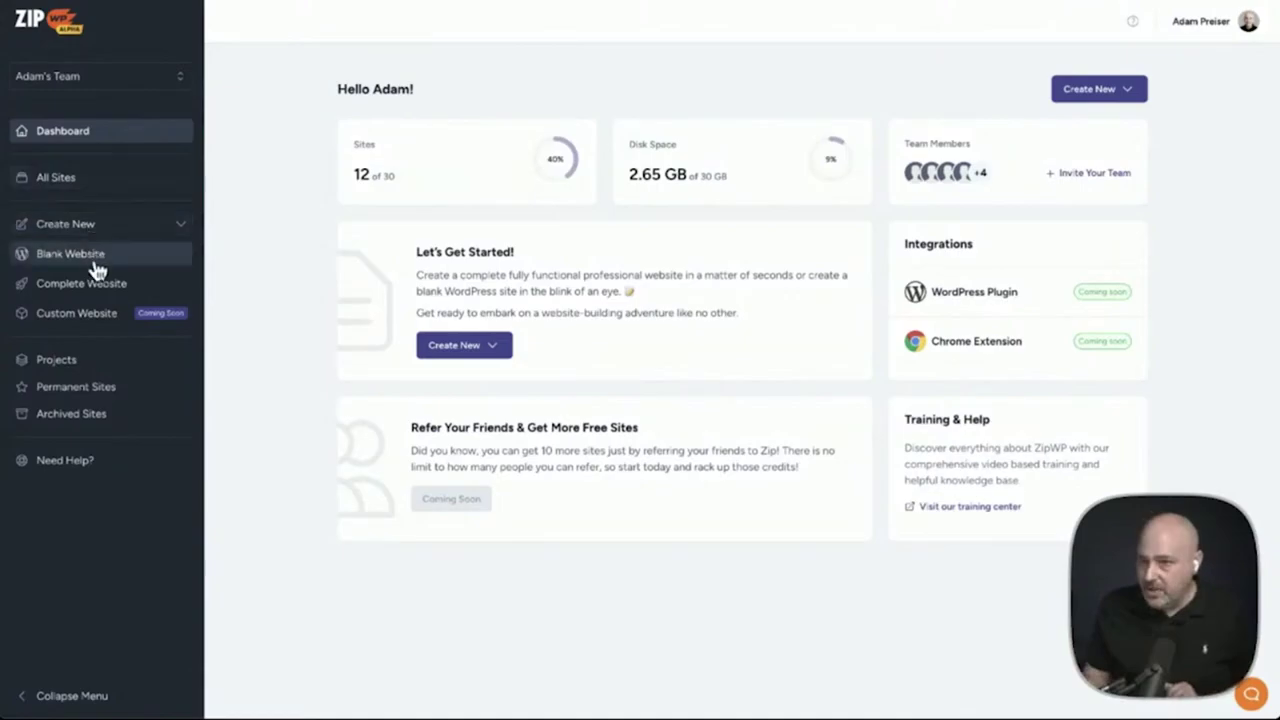
Create a blank ZipWP website labelled 'Kadence Store' and log into its WordPress admin
{"action": "left_click", "coordinate": [92, 256]}
{"action": "left_click", "coordinate": [553, 368]}
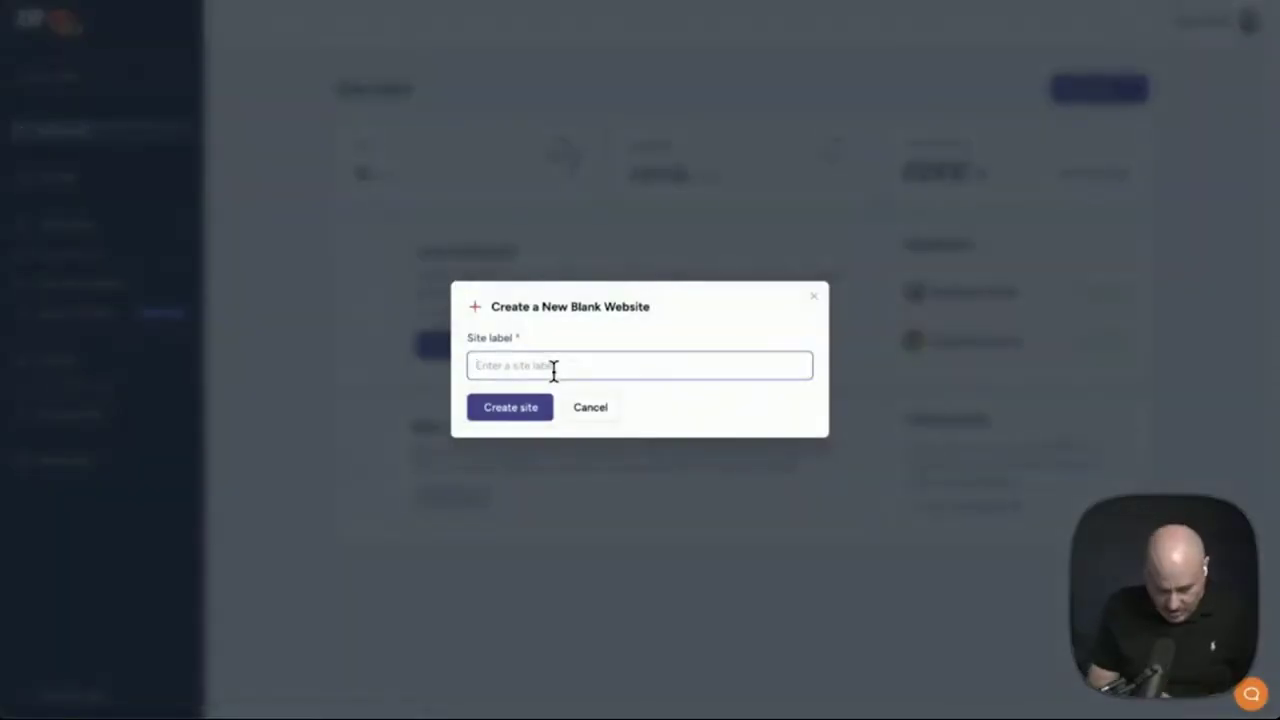
{"action": "type", "text": "Kadence Store"}
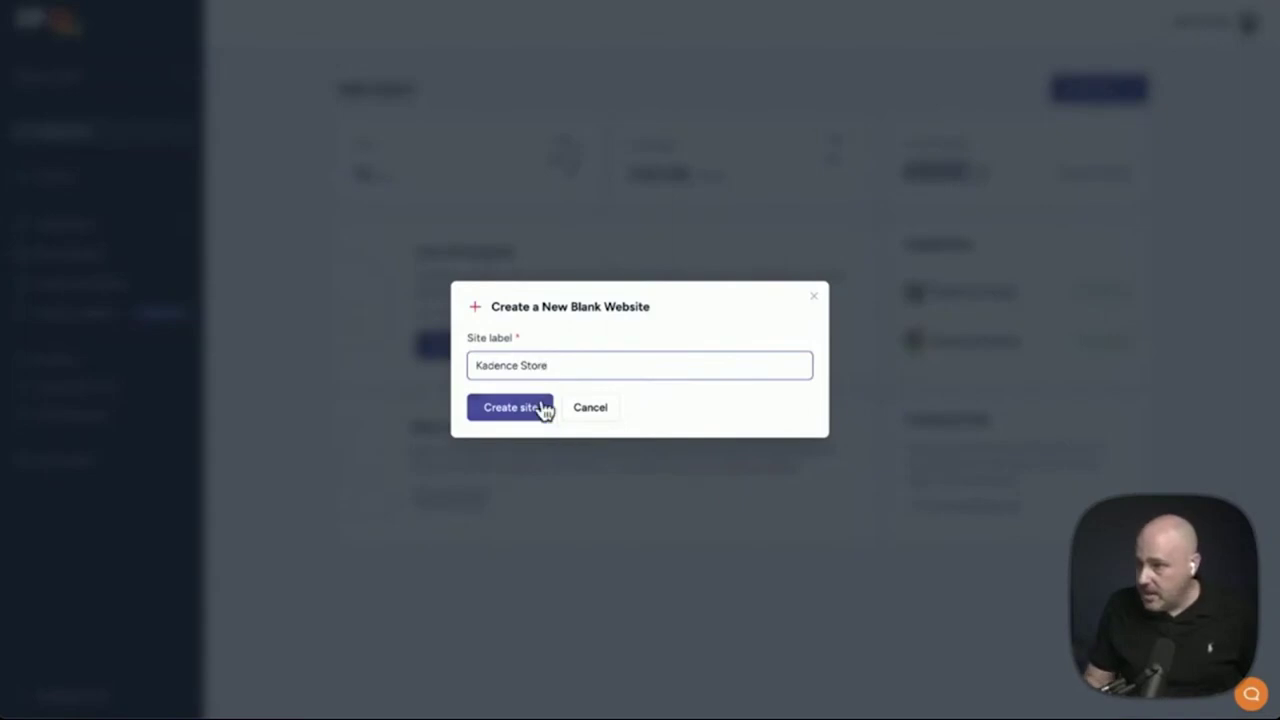
{"action": "left_click", "coordinate": [543, 408]}
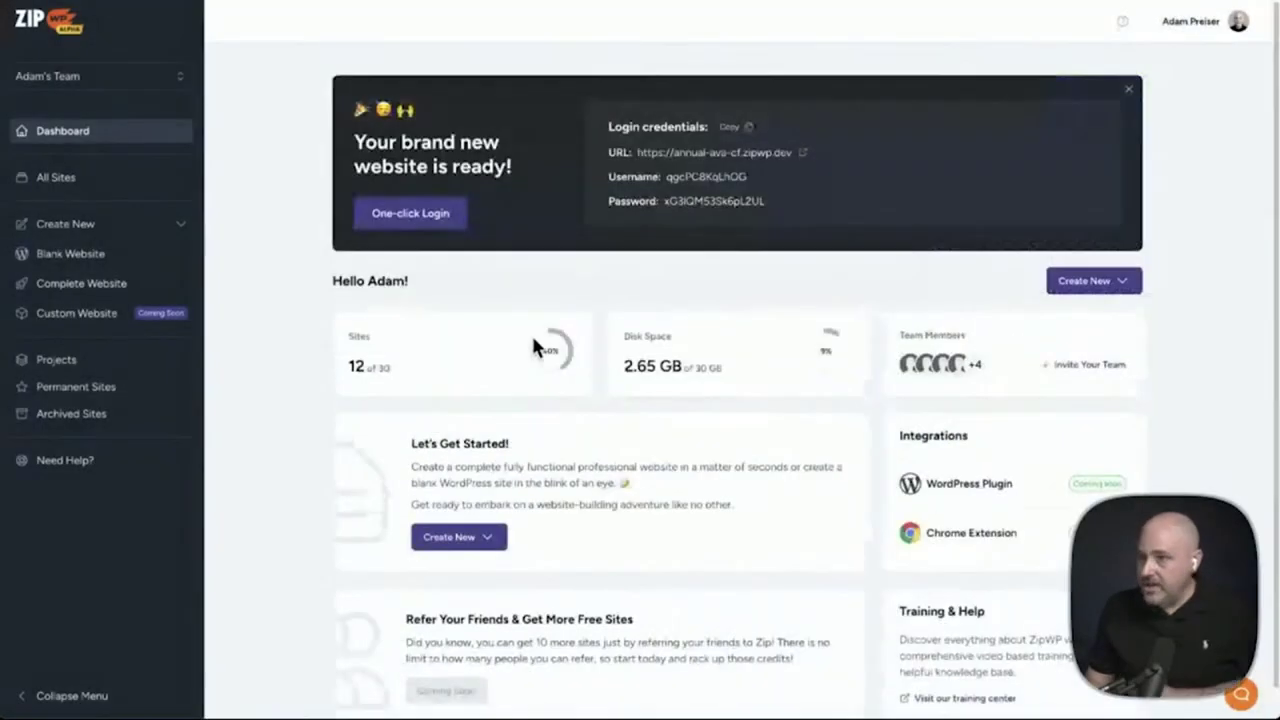
{"action": "left_click", "coordinate": [417, 228]}
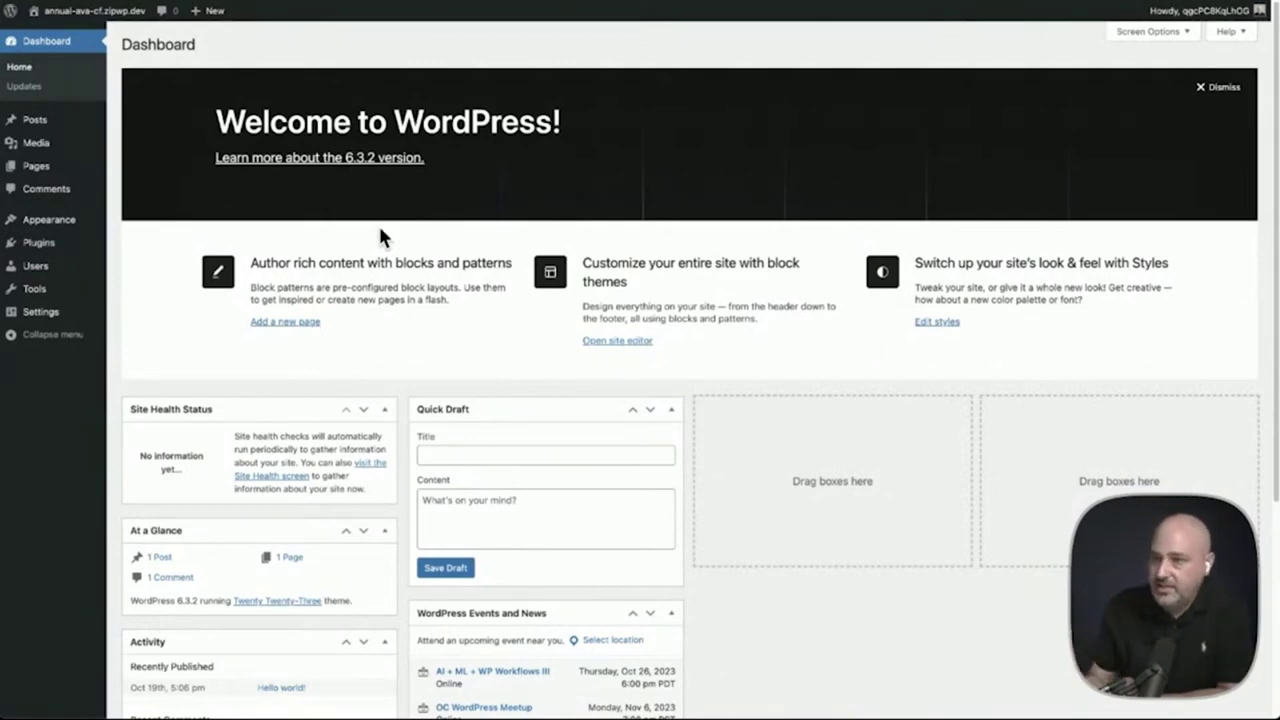
Install and activate the Kadence theme, then install the Kadence Starter Templates plugin
{"action": "mouse_move", "coordinate": [30, 225]}
{"action": "left_click", "coordinate": [200, 222]}
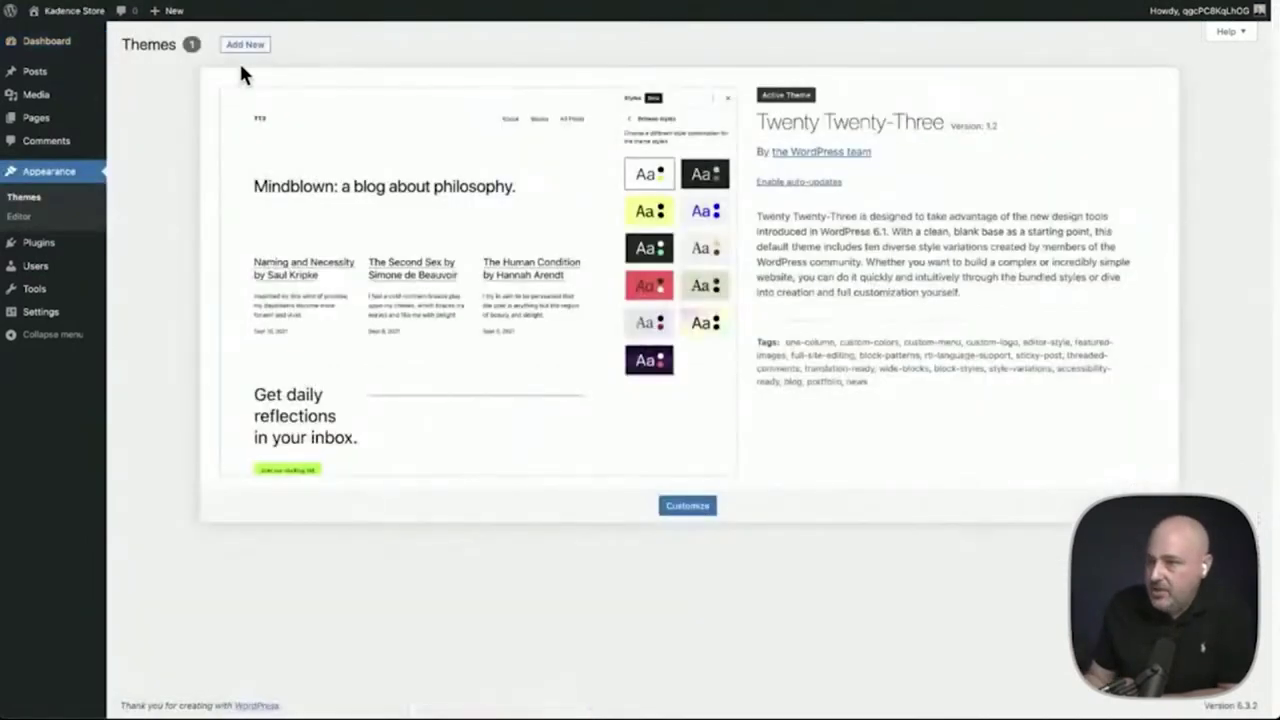
{"action": "left_click", "coordinate": [243, 47]}
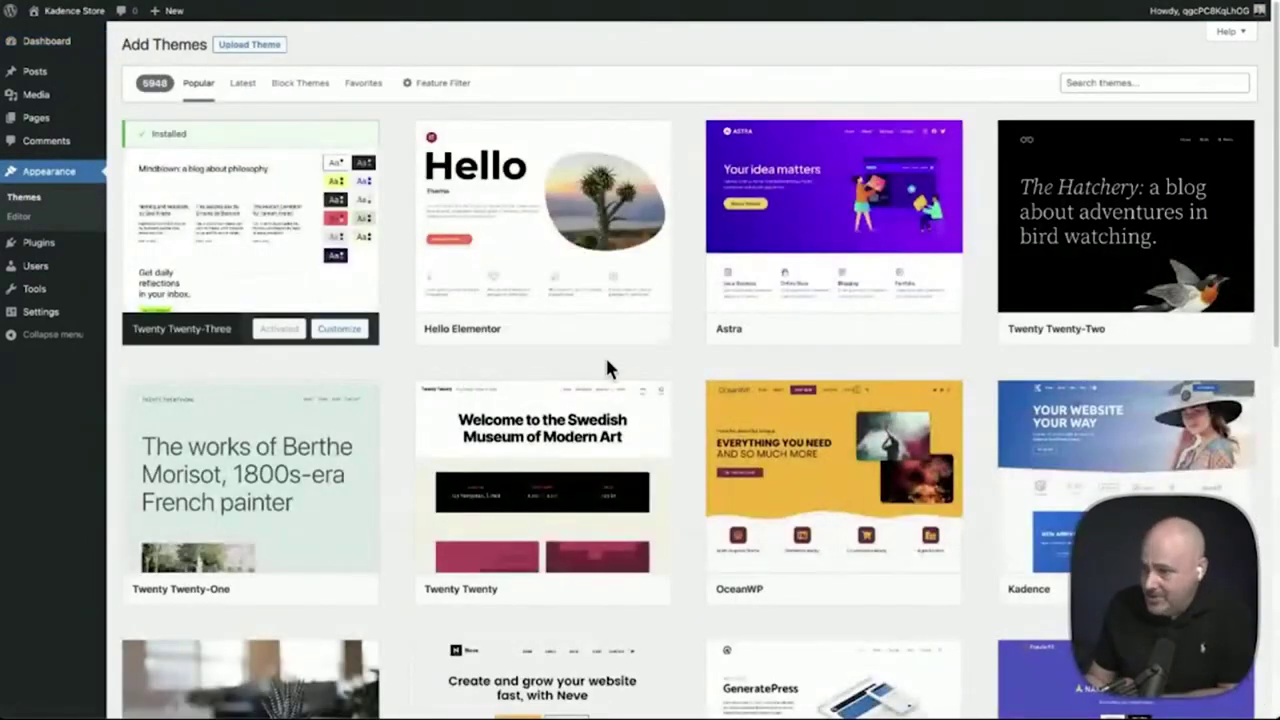
{"action": "scroll", "coordinate": [700, 420], "scroll_direction": "down", "scroll_amount": 1}
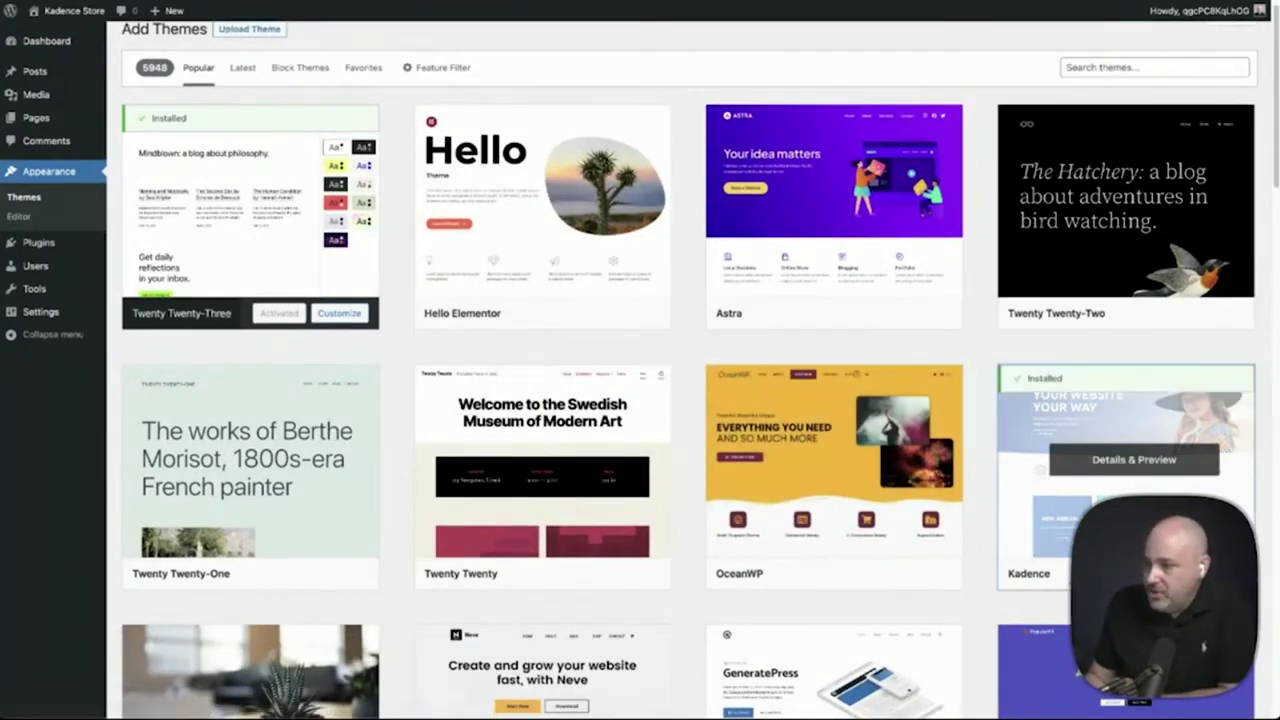
{"action": "left_click", "coordinate": [1160, 573]}
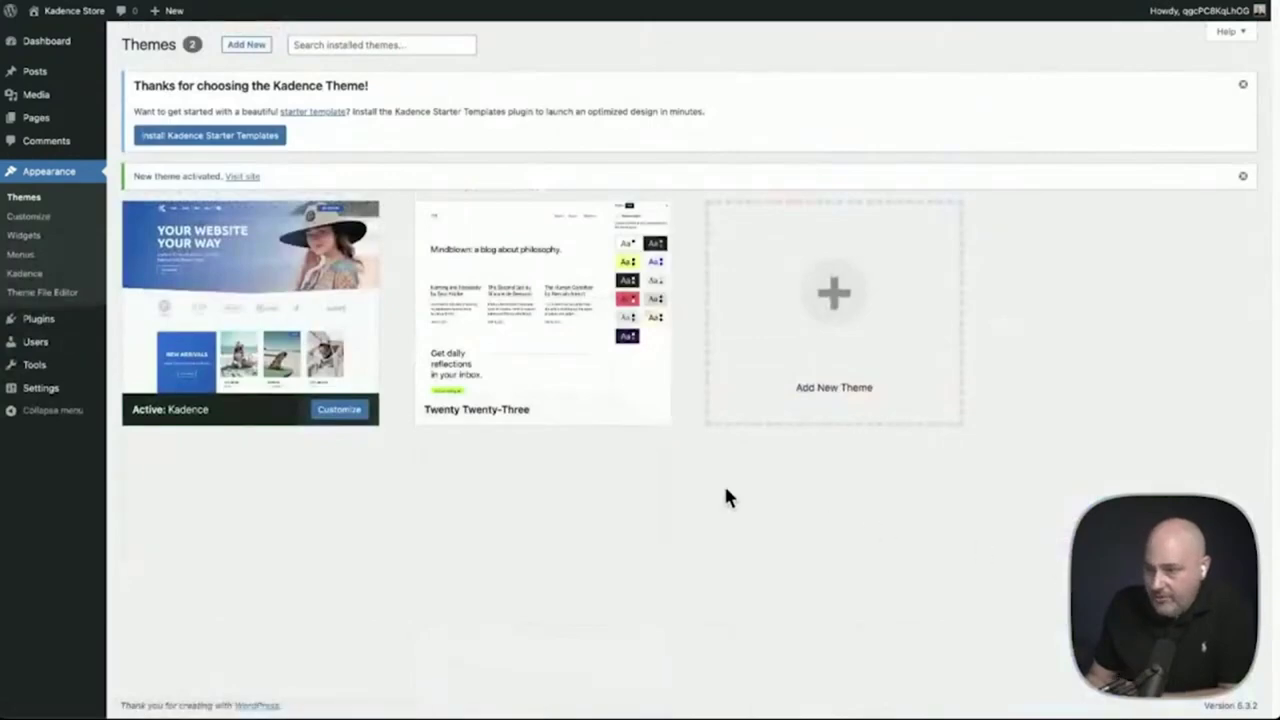
{"action": "left_click", "coordinate": [225, 140]}
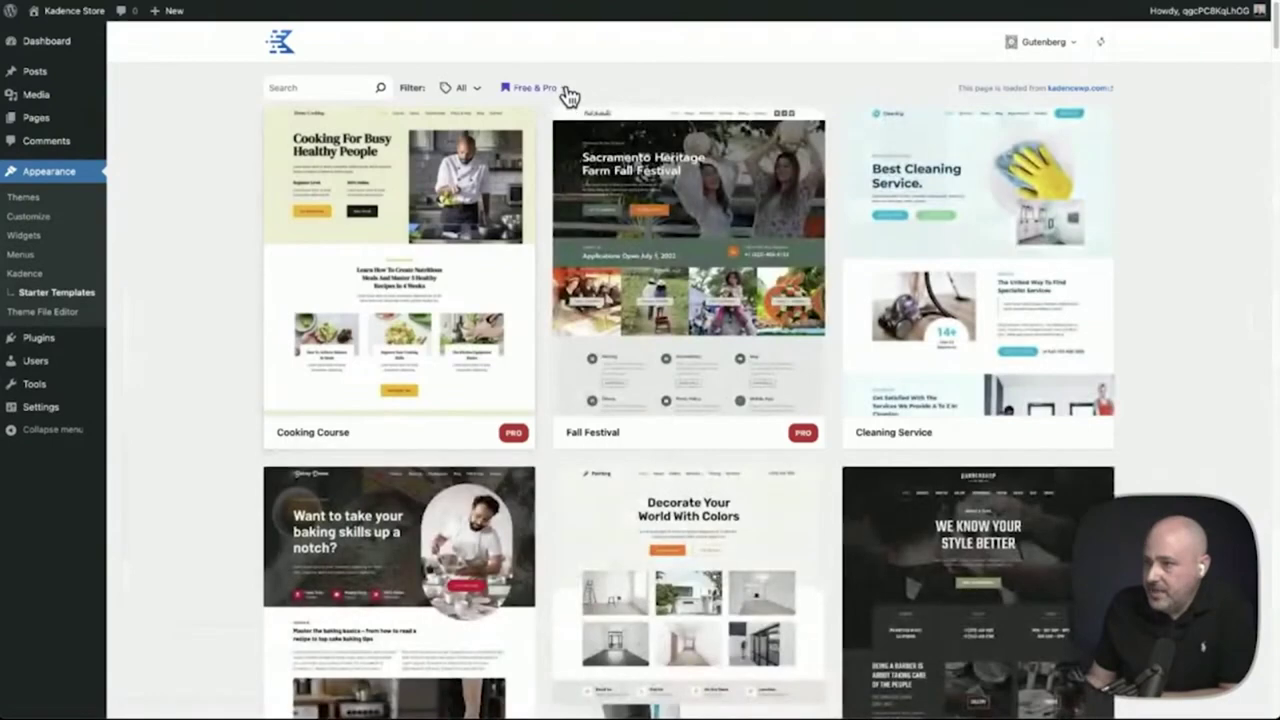
Filter starter templates to Free Only and import Interior Design as a full site
{"action": "left_click", "coordinate": [560, 90]}
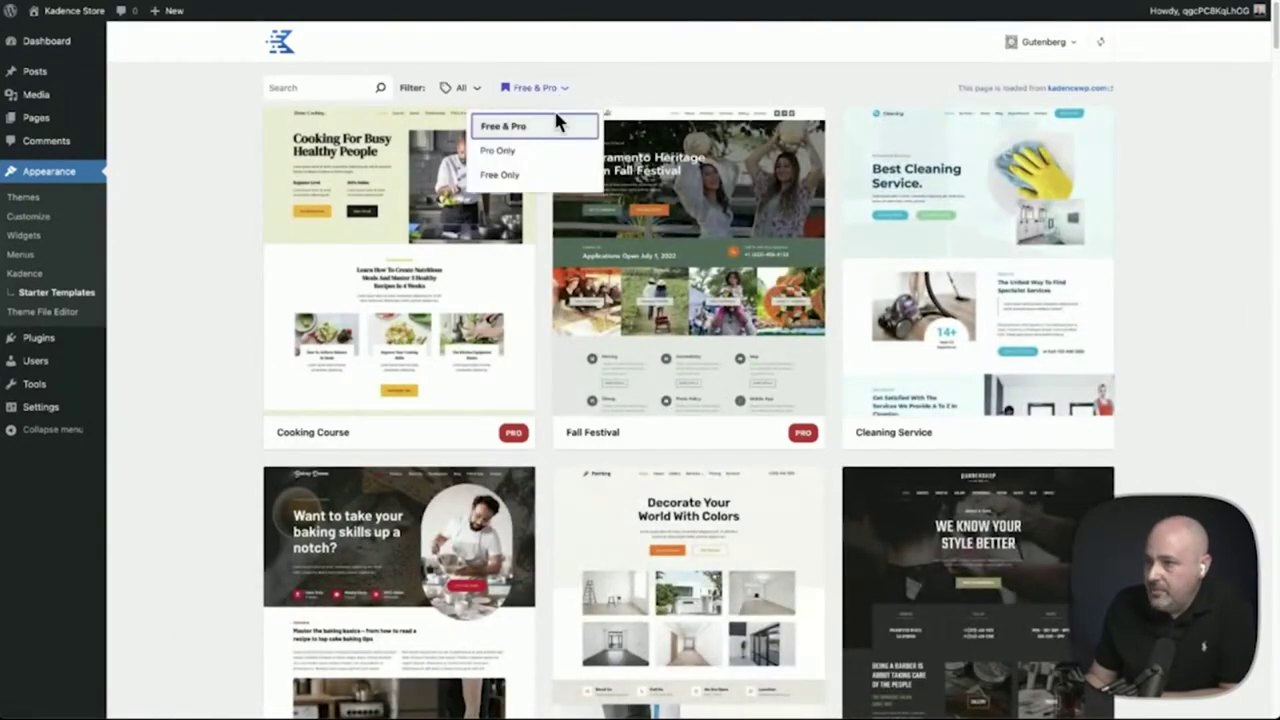
{"action": "left_click", "coordinate": [527, 175]}
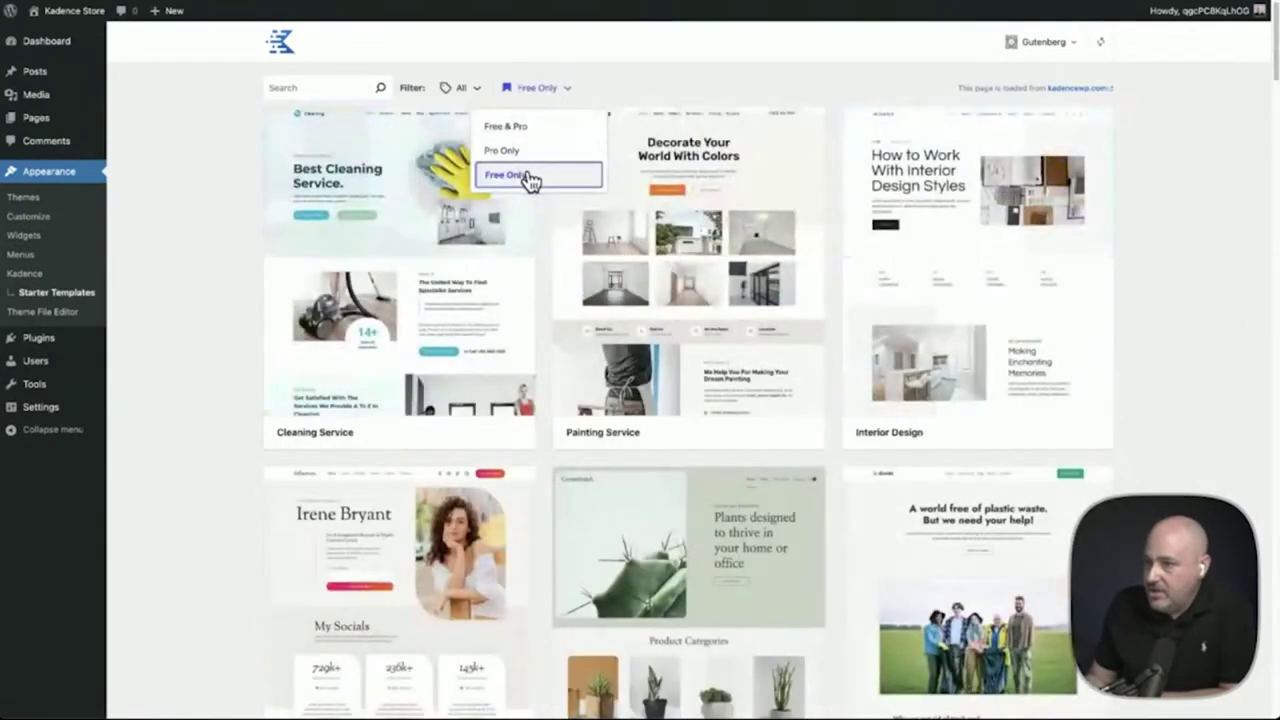
{"action": "left_click", "coordinate": [965, 267]}
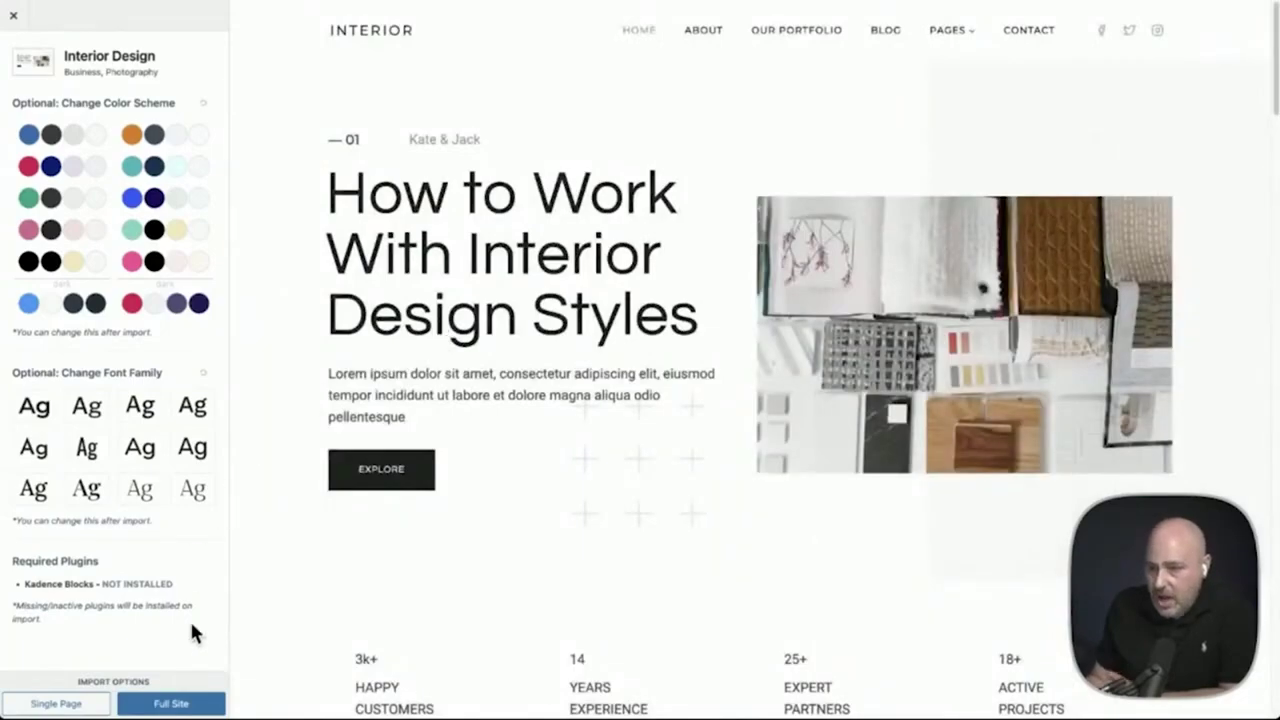
{"action": "left_click", "coordinate": [171, 703]}
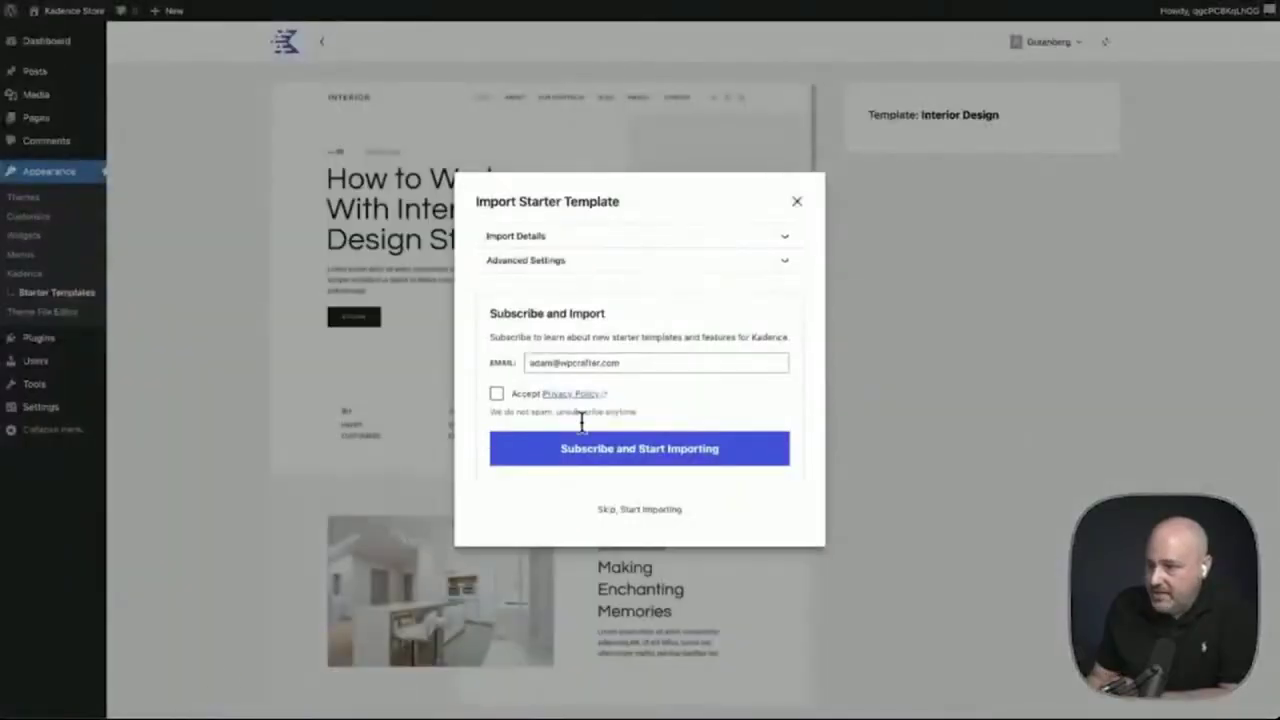
{"action": "left_click", "coordinate": [639, 510]}
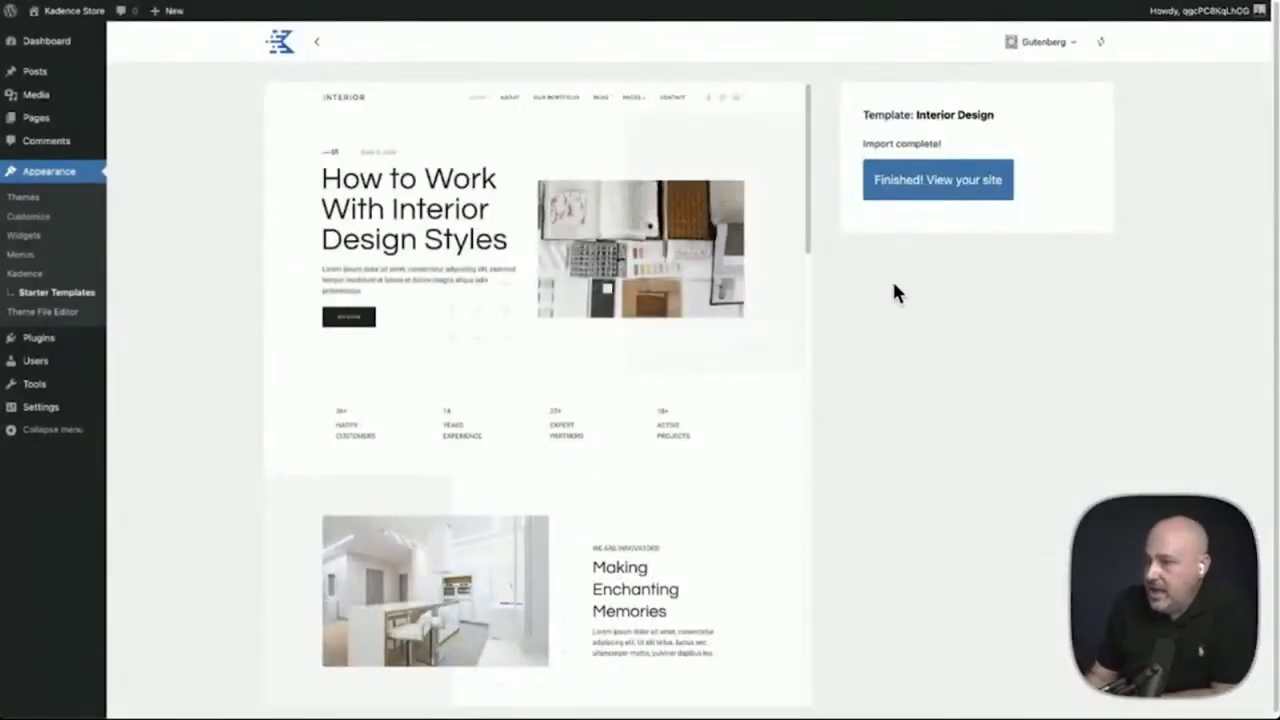
Preview the imported site, then install and activate SureCart and launch its Get Started setup
{"action": "left_click", "coordinate": [920, 195]}
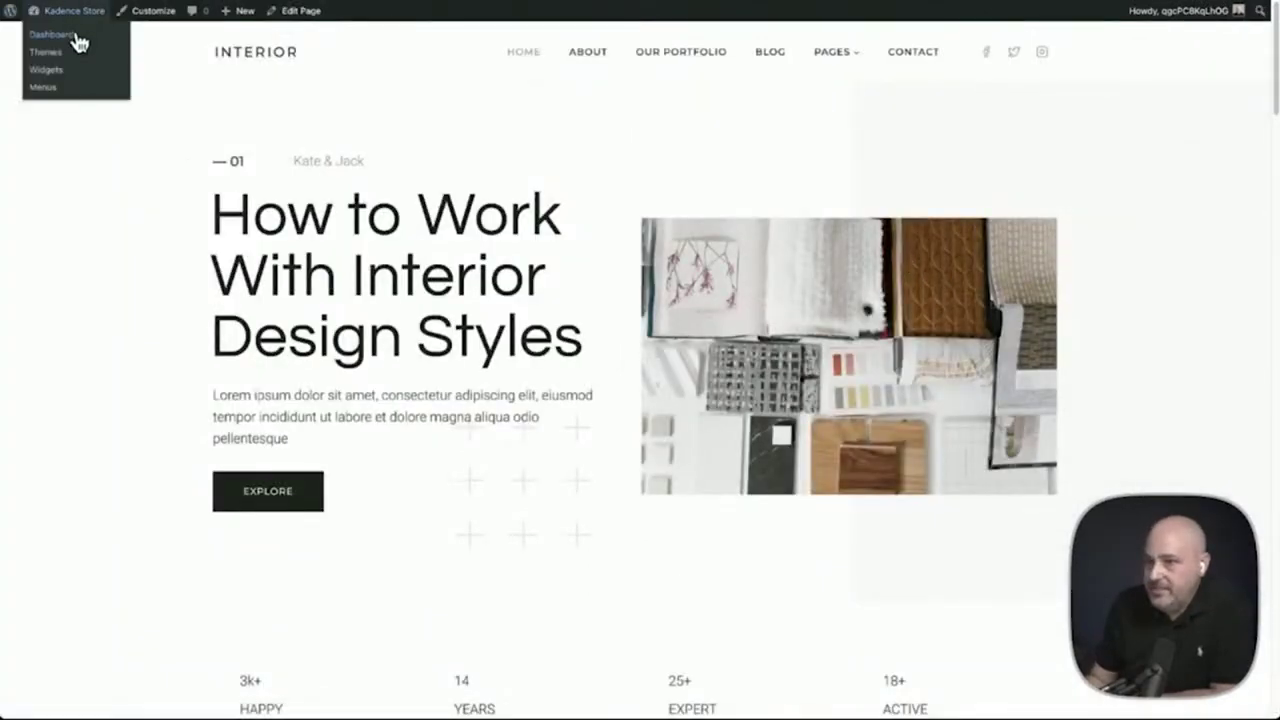
{"action": "left_click", "coordinate": [77, 34]}
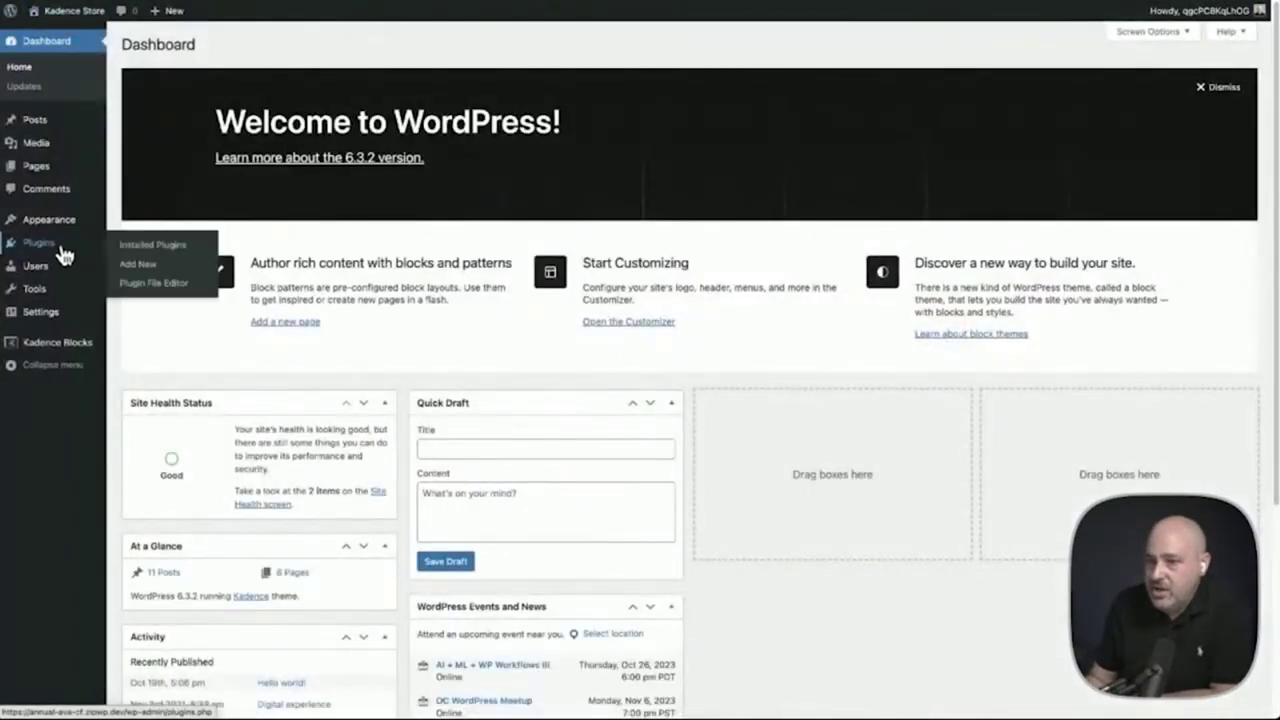
{"action": "left_click", "coordinate": [62, 250]}
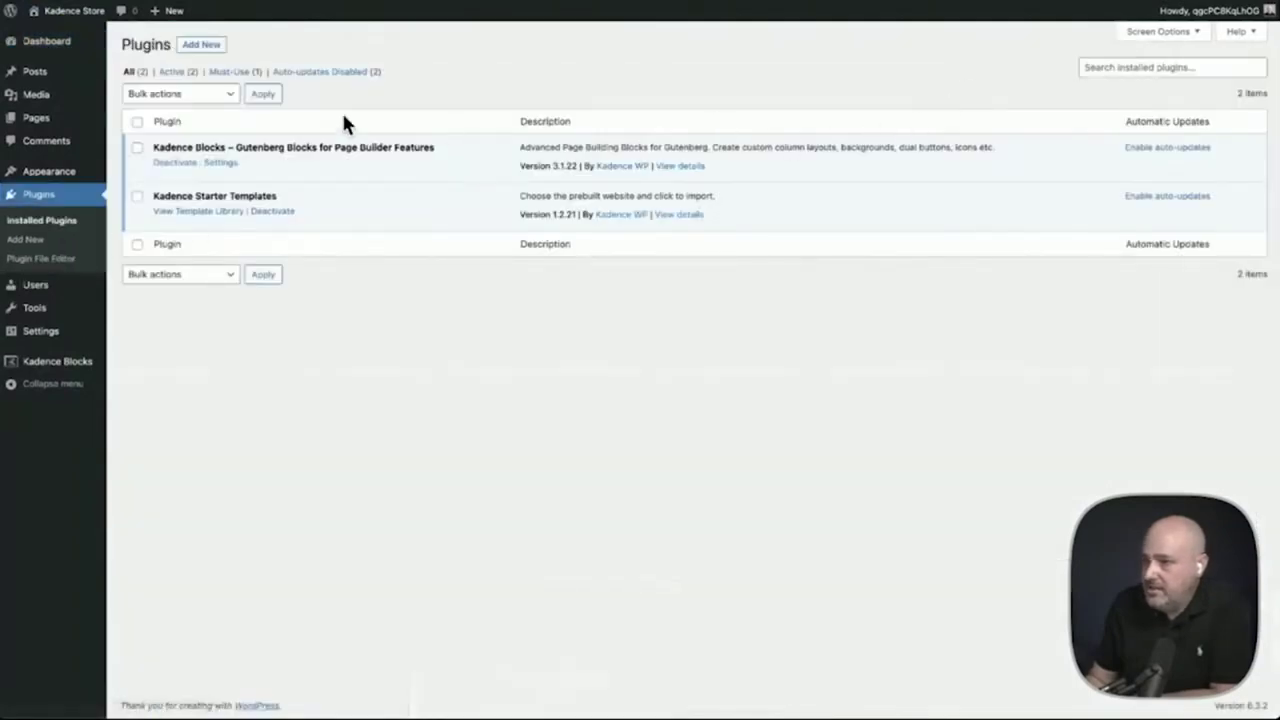
{"action": "left_click", "coordinate": [204, 47]}
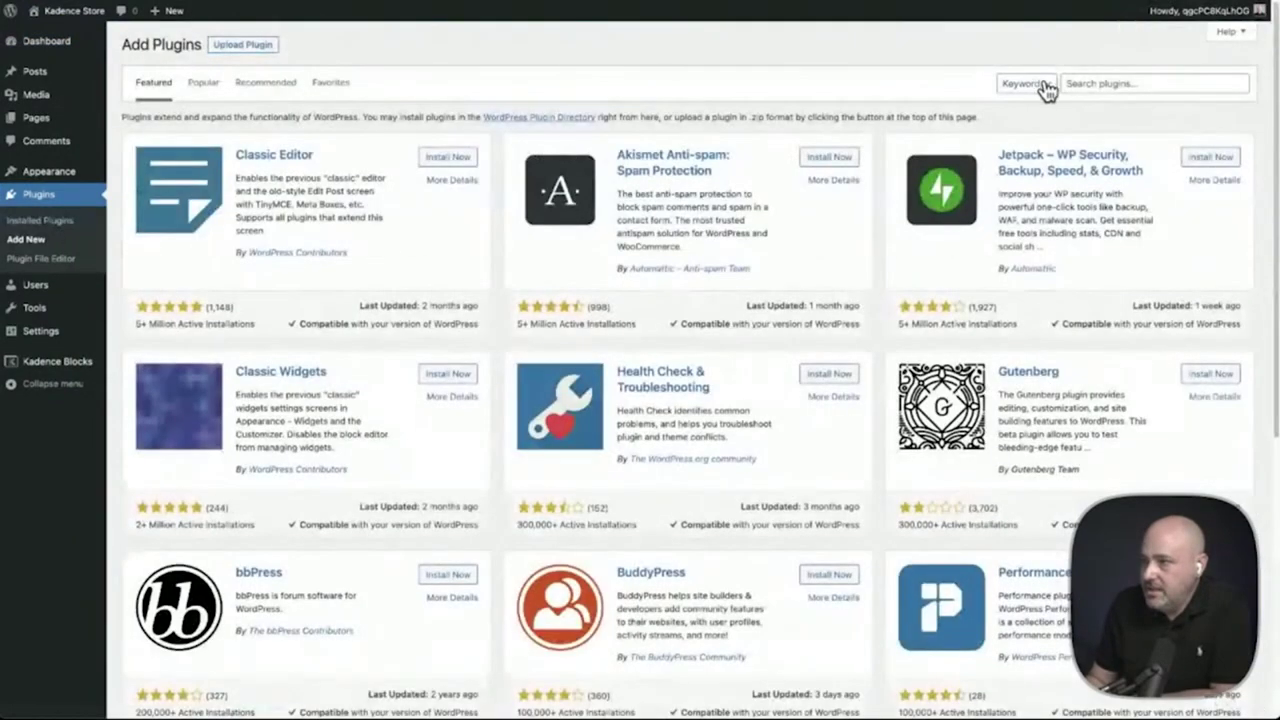
{"action": "left_click", "coordinate": [1074, 83]}
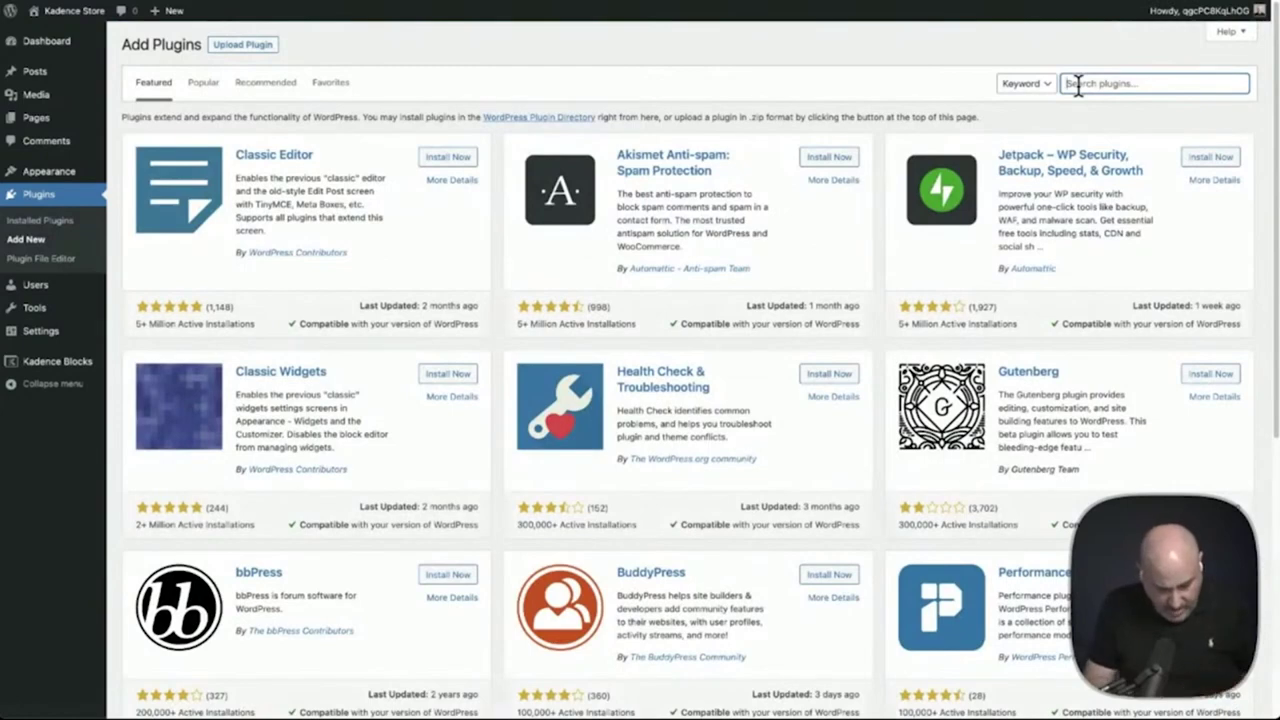
{"action": "type", "text": "surecar"}
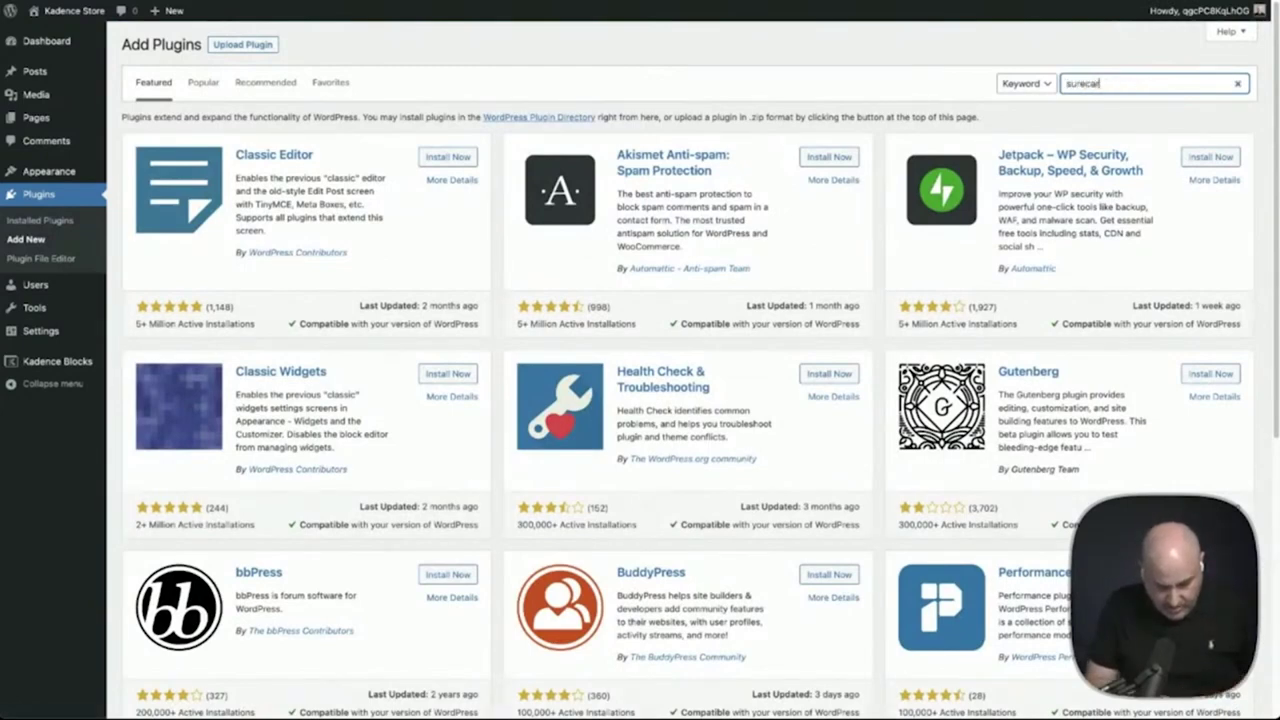
{"action": "type", "text": "t"}
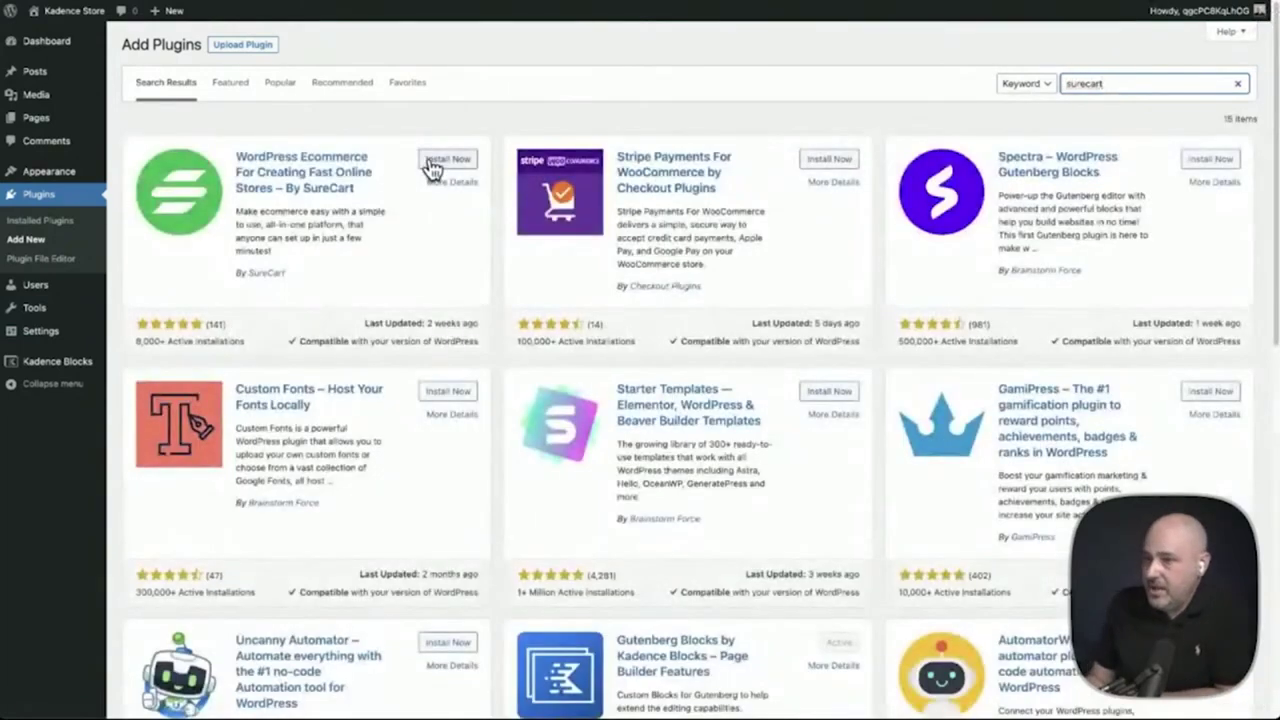
{"action": "left_click", "coordinate": [432, 162]}
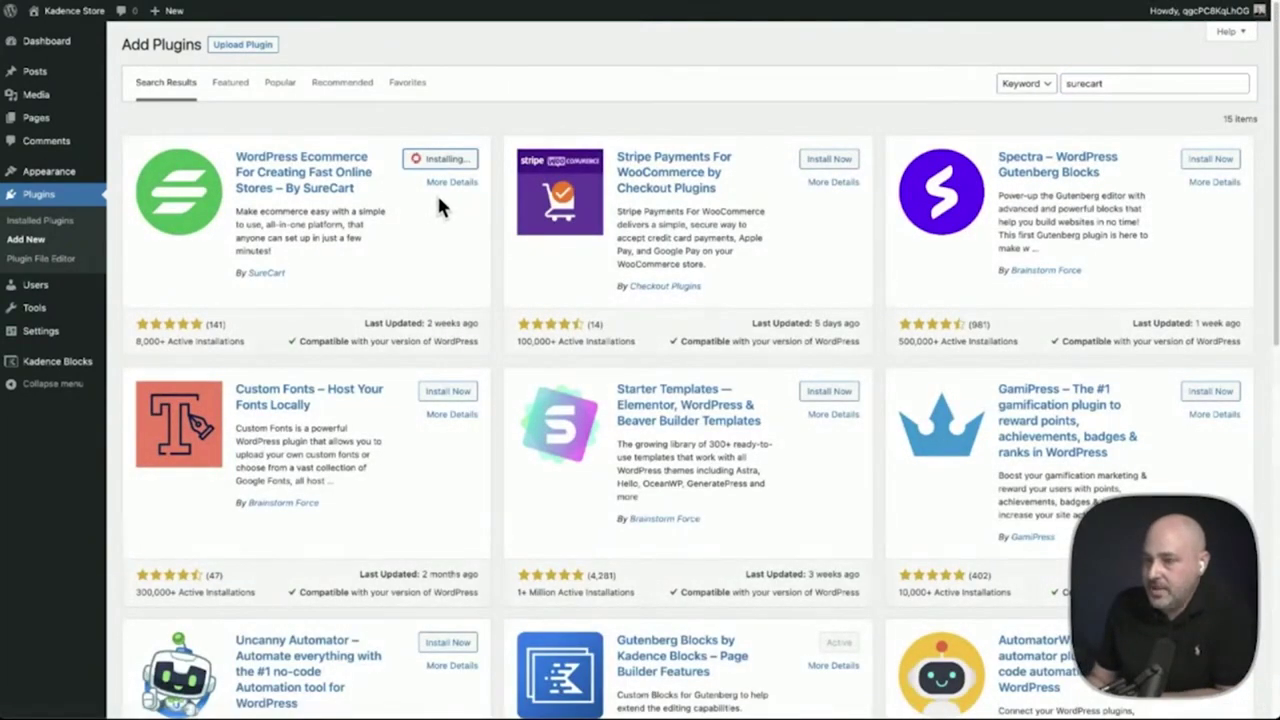
{"action": "left_click", "coordinate": [450, 164]}
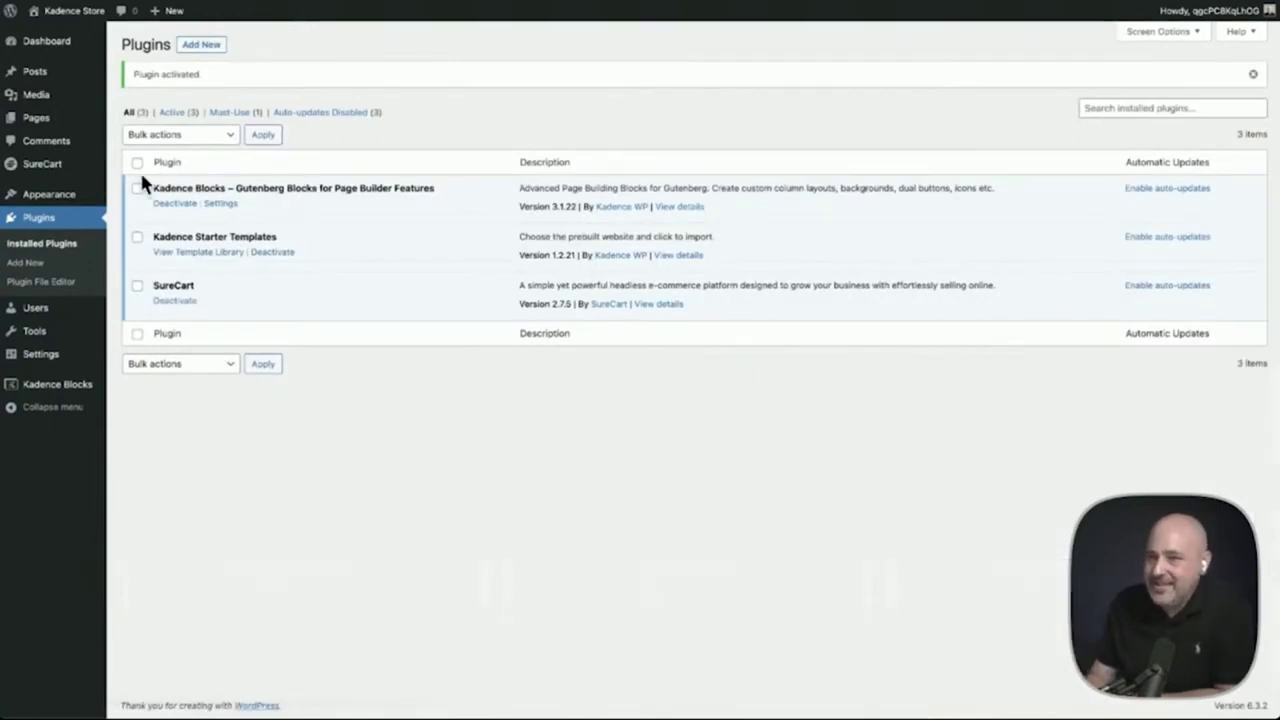
{"action": "left_click", "coordinate": [46, 170]}
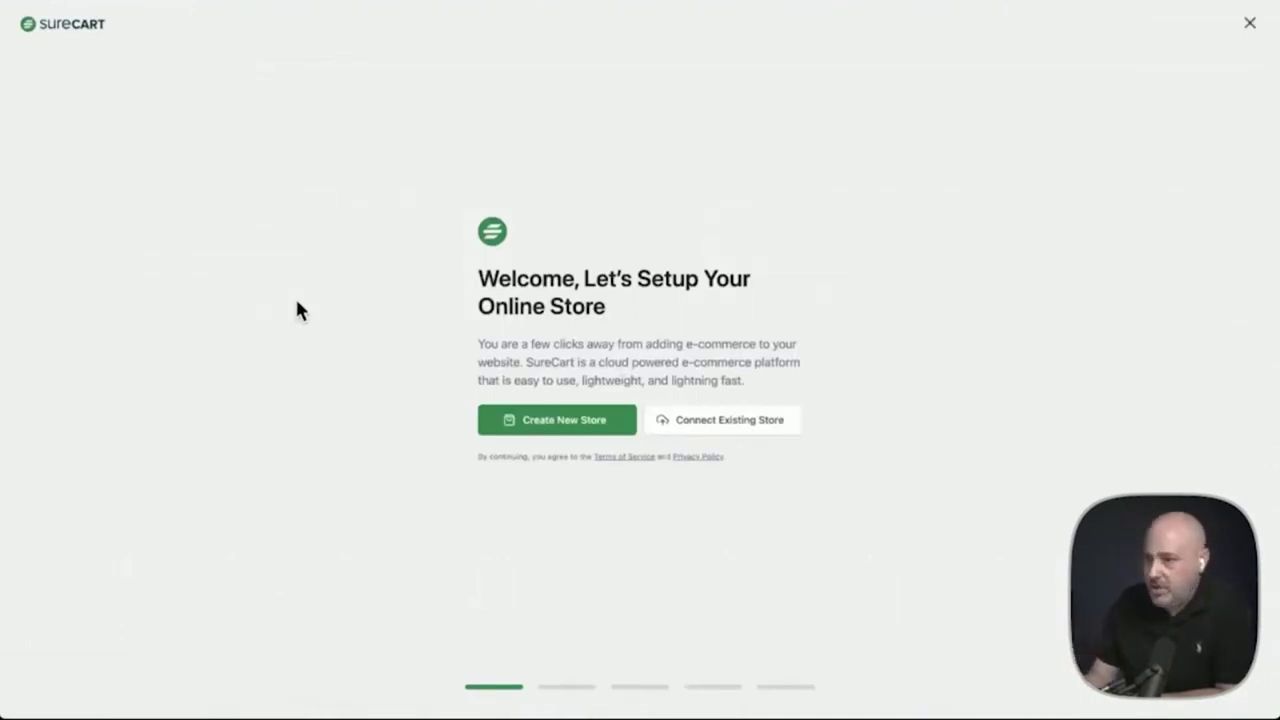
Begin the store setup and set the brand colour to near-black
{"action": "left_click", "coordinate": [544, 422]}
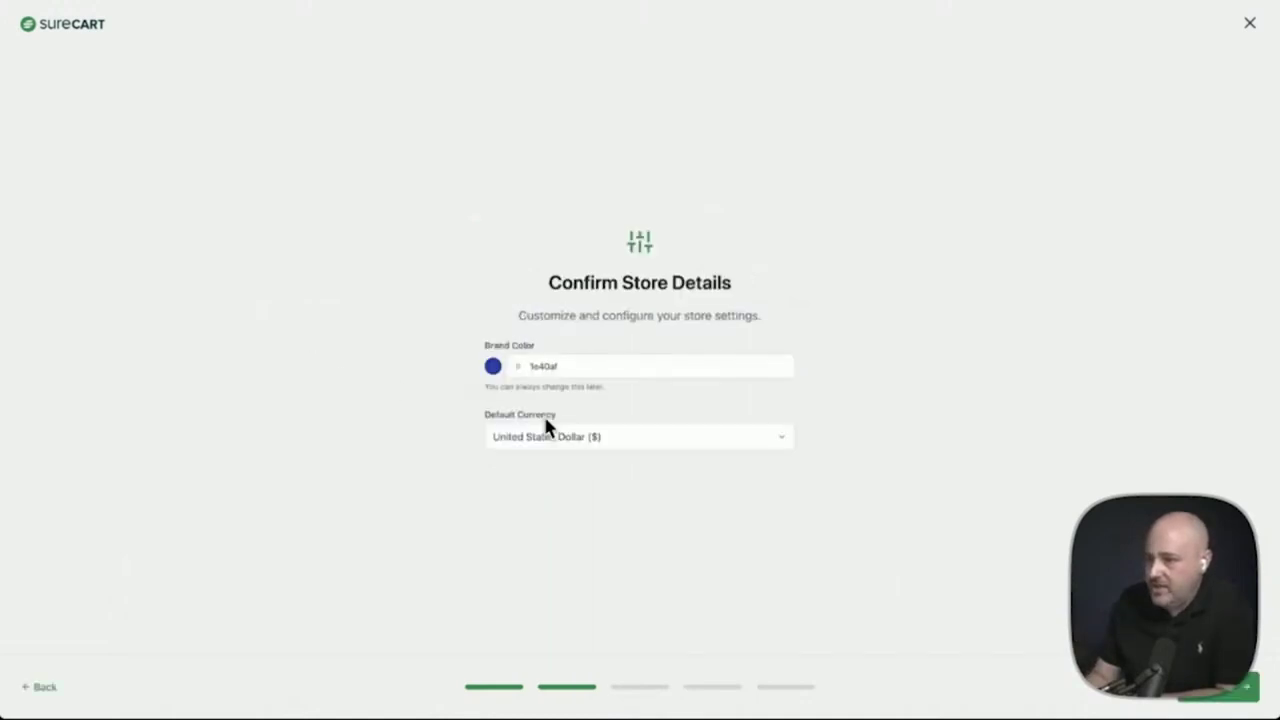
{"action": "left_click", "coordinate": [493, 367]}
{"action": "left_click_drag", "start_coordinate": [626, 494], "coordinate": [561, 532]}
{"action": "left_click", "coordinate": [488, 513]}
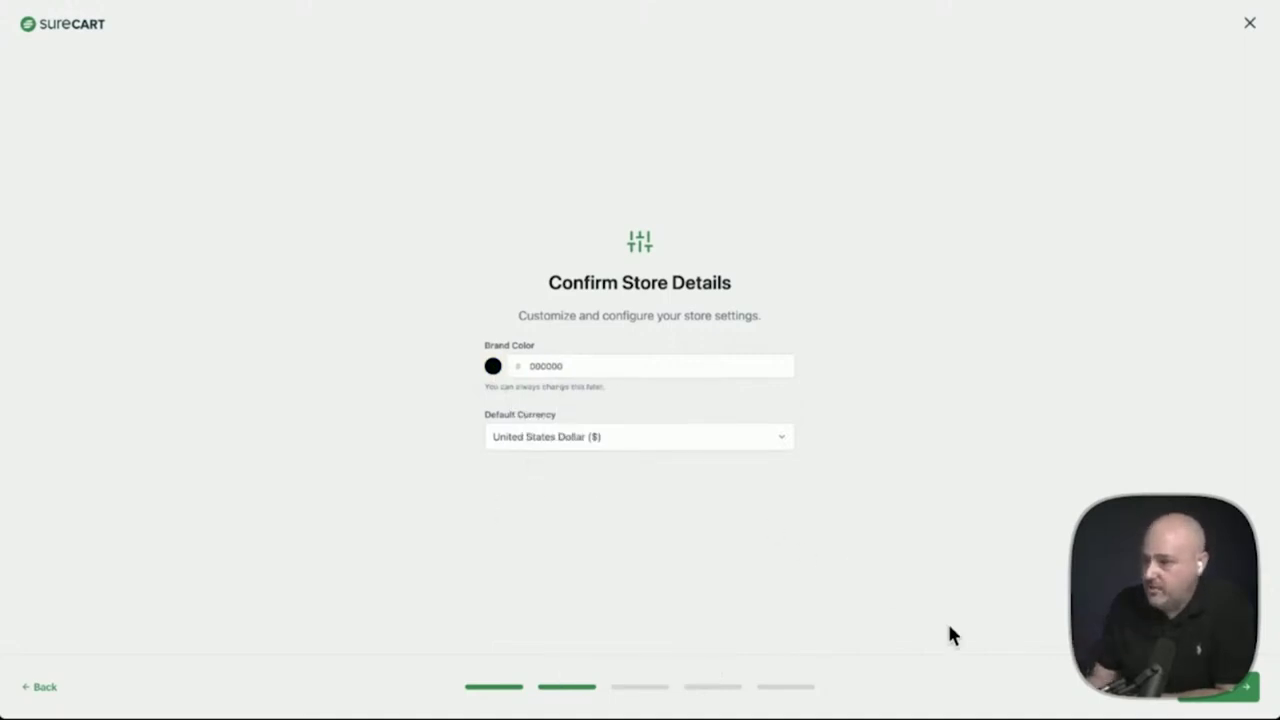
Choose Printable Merchandise as the store's starting example data
{"action": "left_click", "coordinate": [1210, 690]}
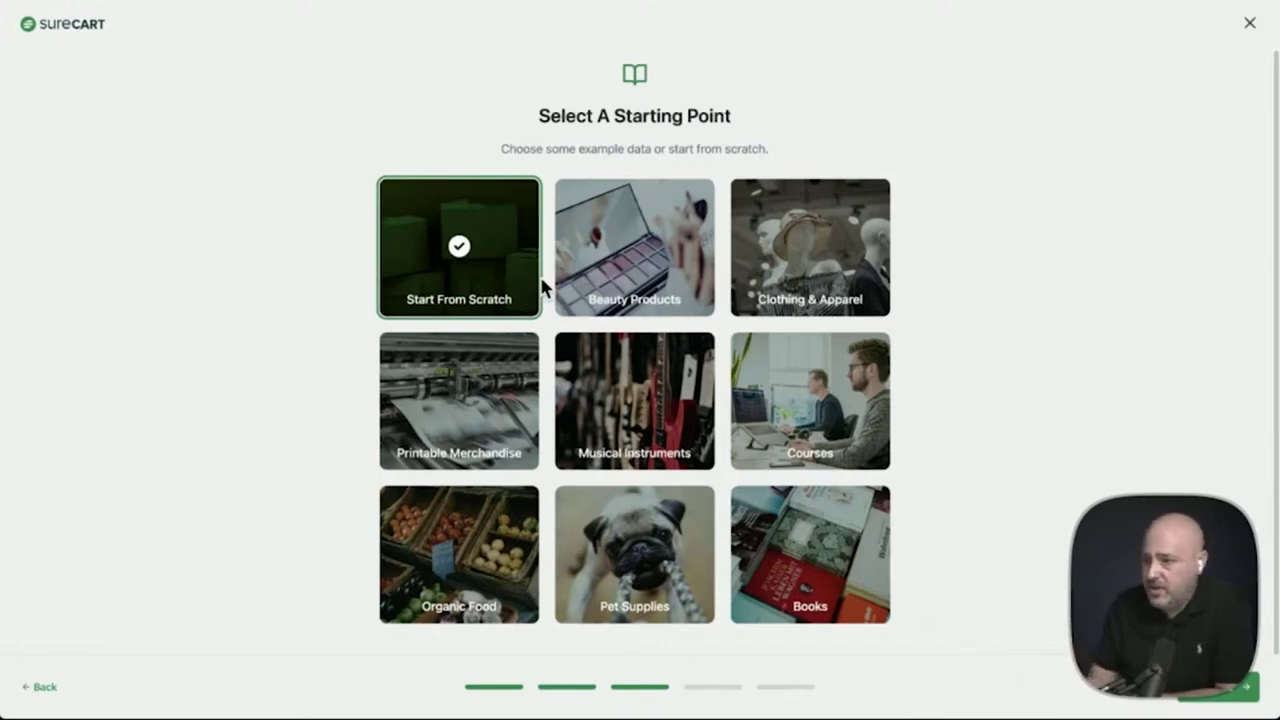
{"action": "left_click", "coordinate": [451, 392]}
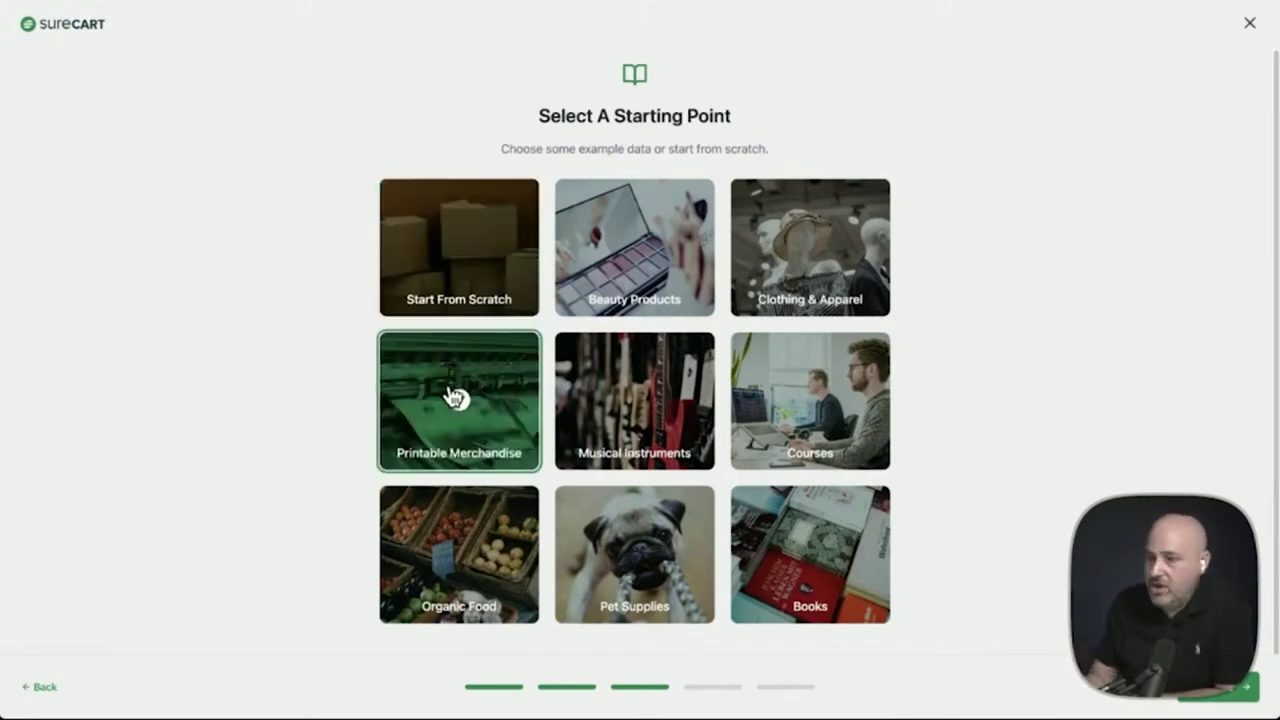
{"action": "left_click", "coordinate": [1222, 688]}
Confirm the notification email address, build the store, and view it
{"action": "left_click", "coordinate": [597, 401]}
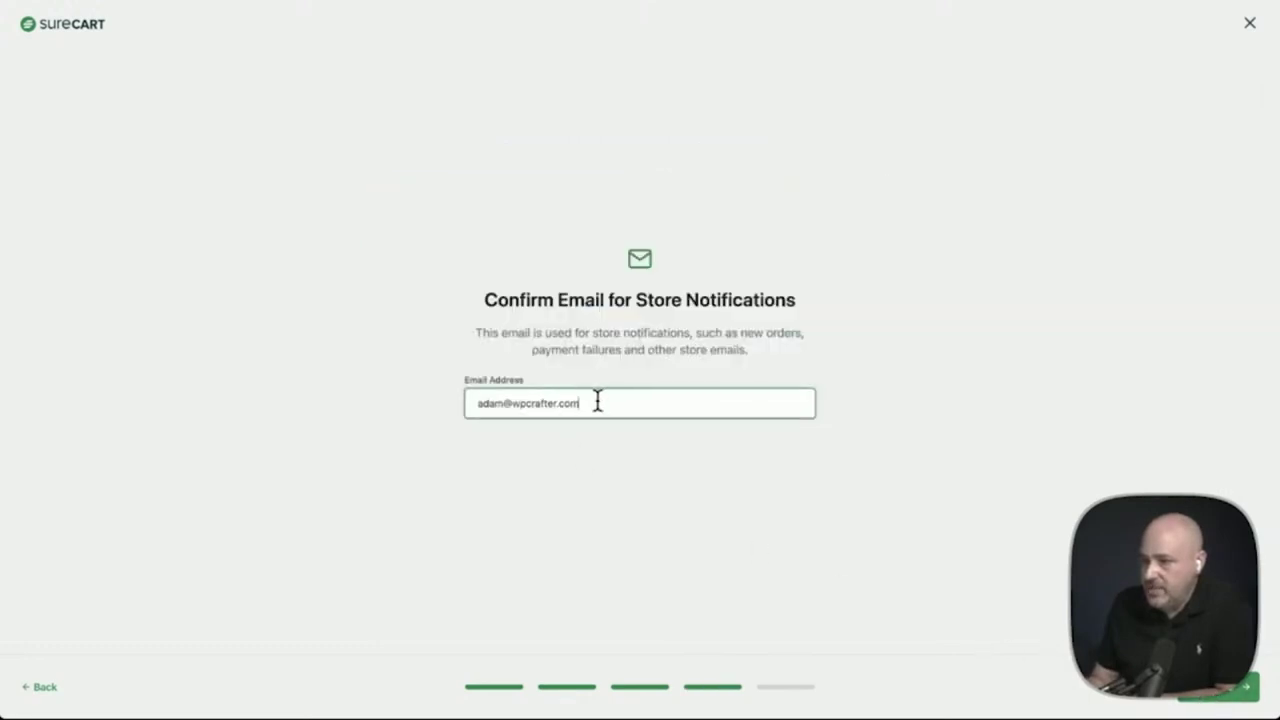
{"action": "left_click_drag", "start_coordinate": [597, 401], "coordinate": [593, 374]}
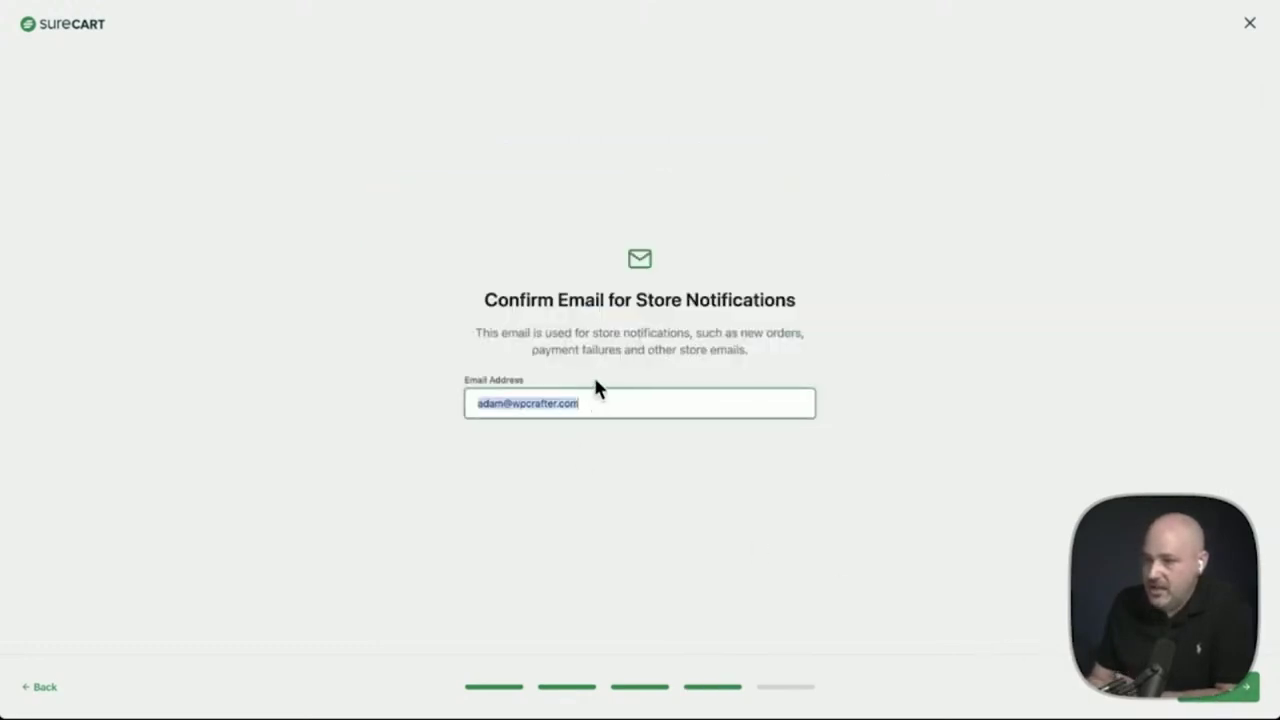
{"action": "left_click", "coordinate": [654, 443]}
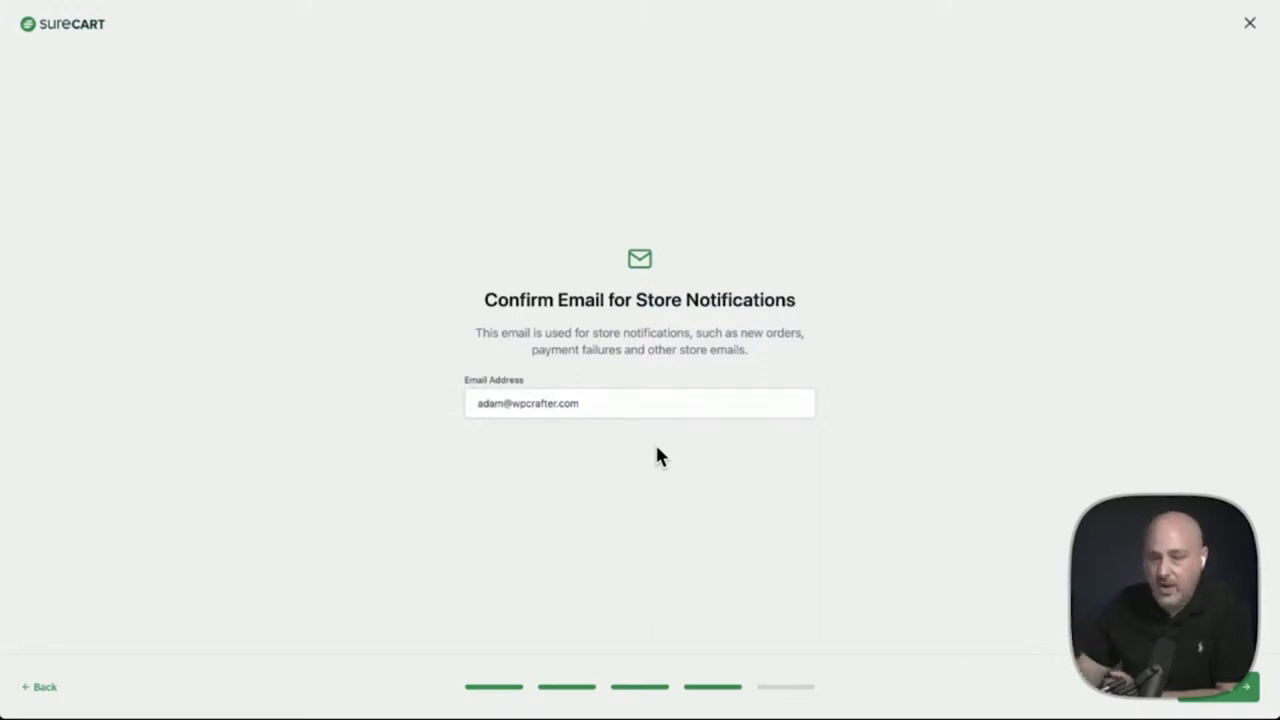
{"action": "left_click", "coordinate": [1220, 687]}
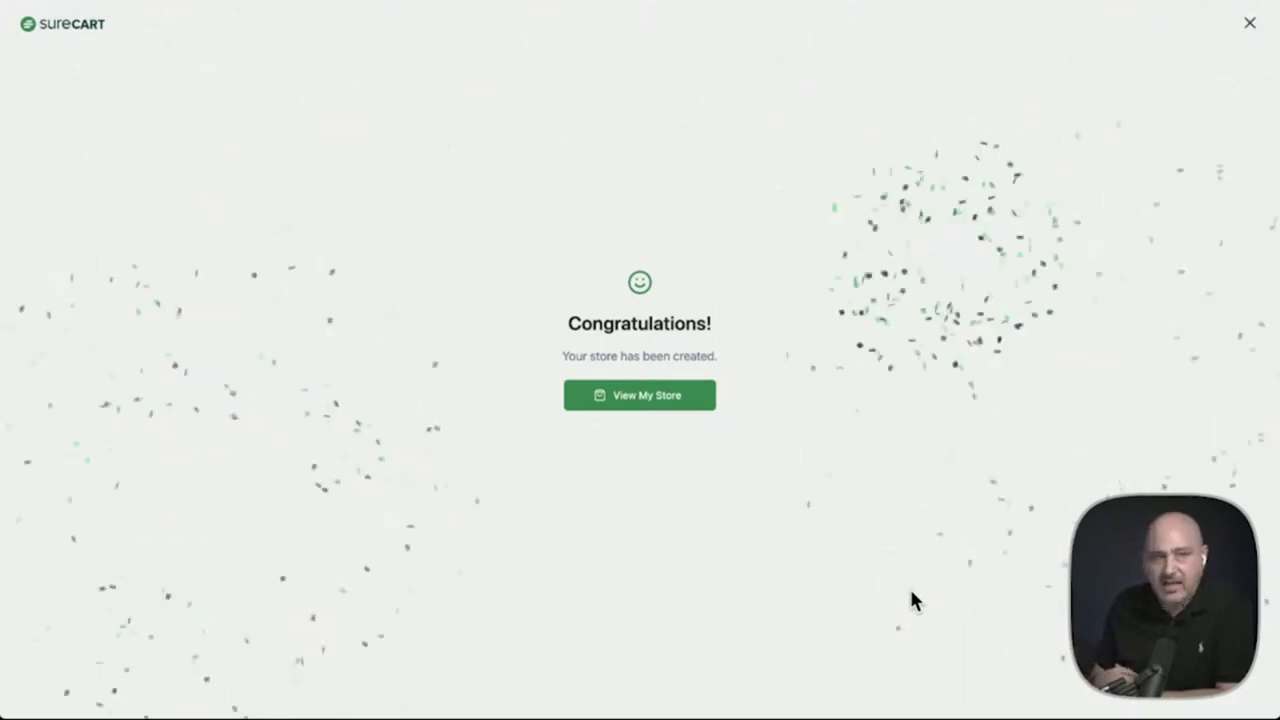
{"action": "left_click", "coordinate": [648, 395]}
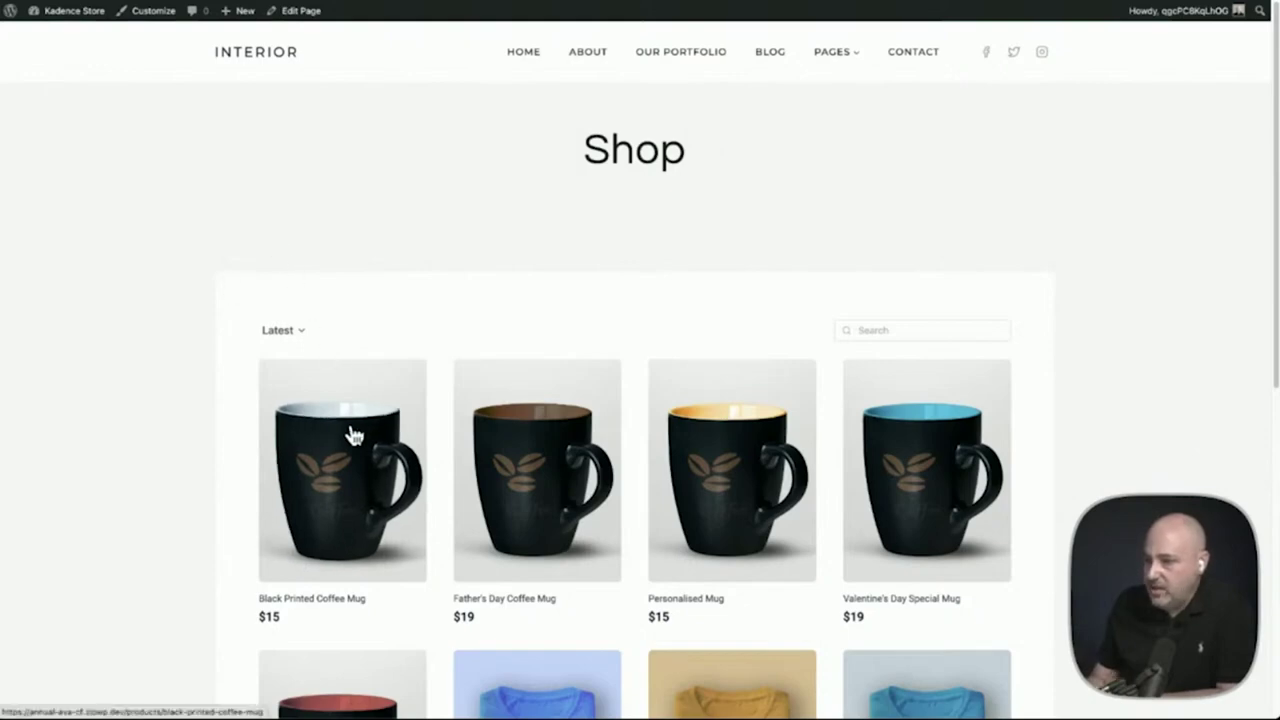
Add the Black Printed Coffee Mug to the cart from its product page
{"action": "scroll", "coordinate": [708, 450], "scroll_direction": "down", "scroll_amount": 3}
{"action": "scroll", "coordinate": [704, 444], "scroll_direction": "up", "scroll_amount": 2}
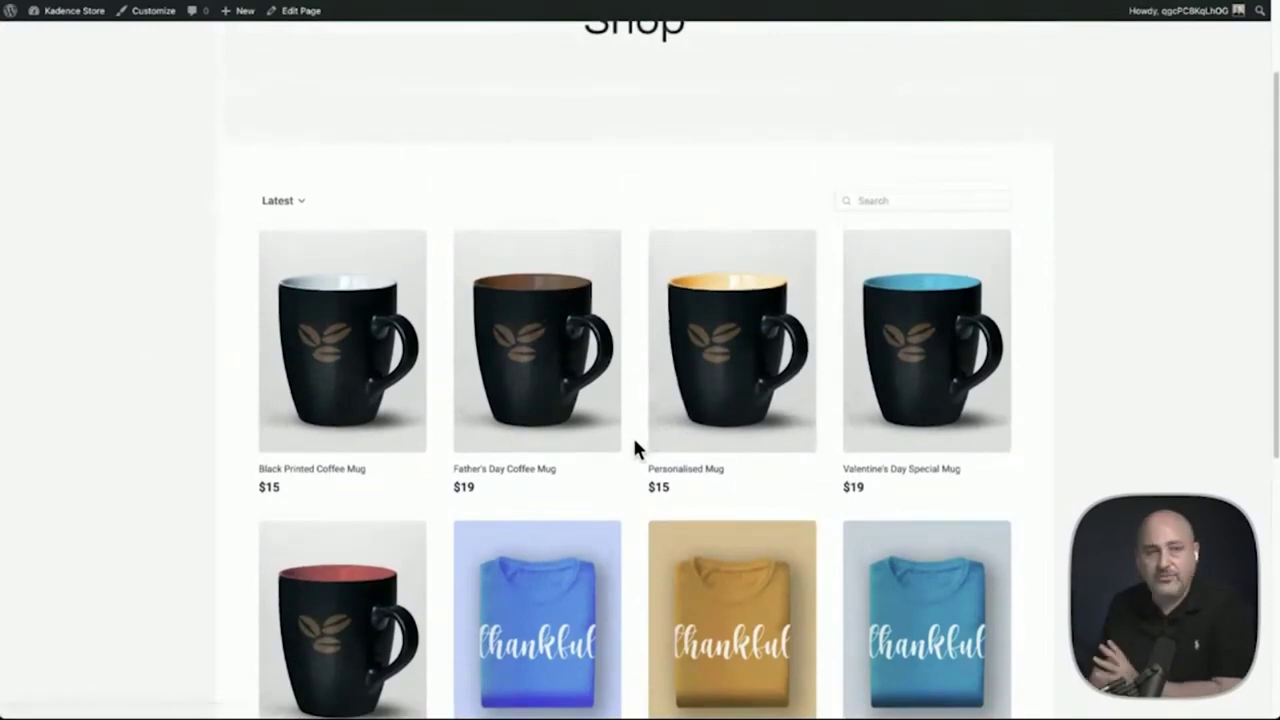
{"action": "left_click", "coordinate": [349, 371]}
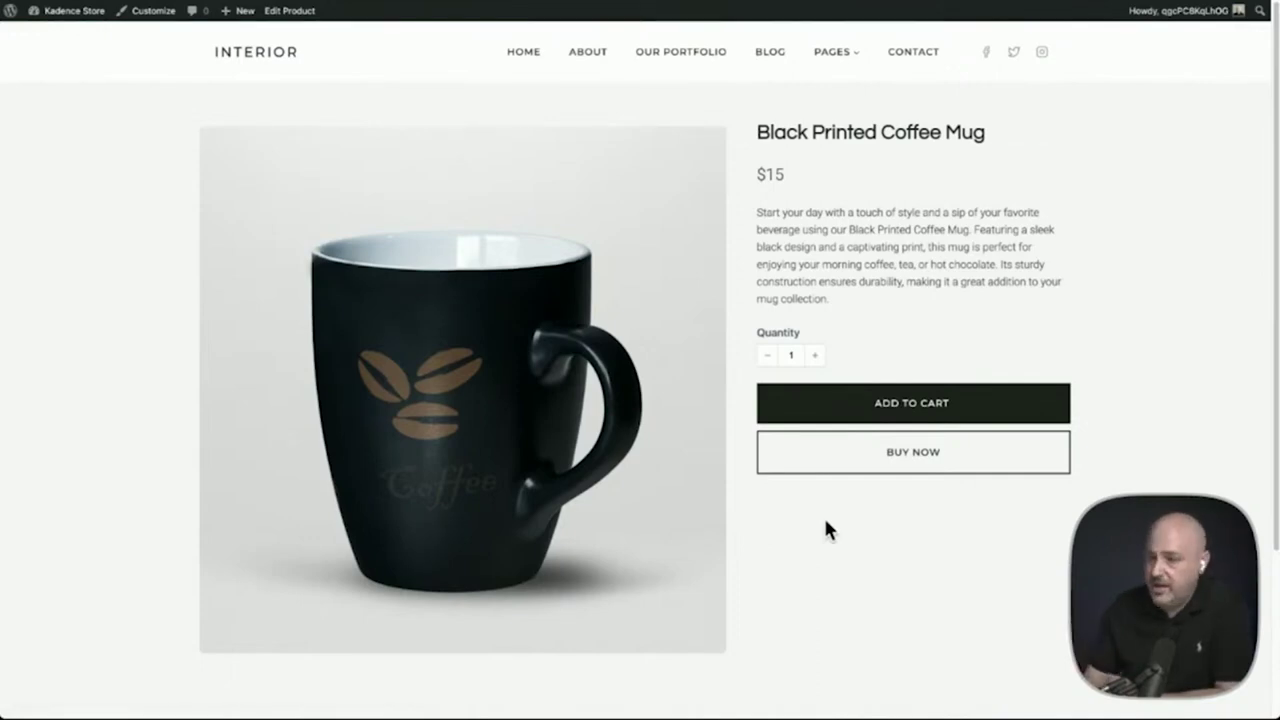
{"action": "left_click", "coordinate": [810, 418]}
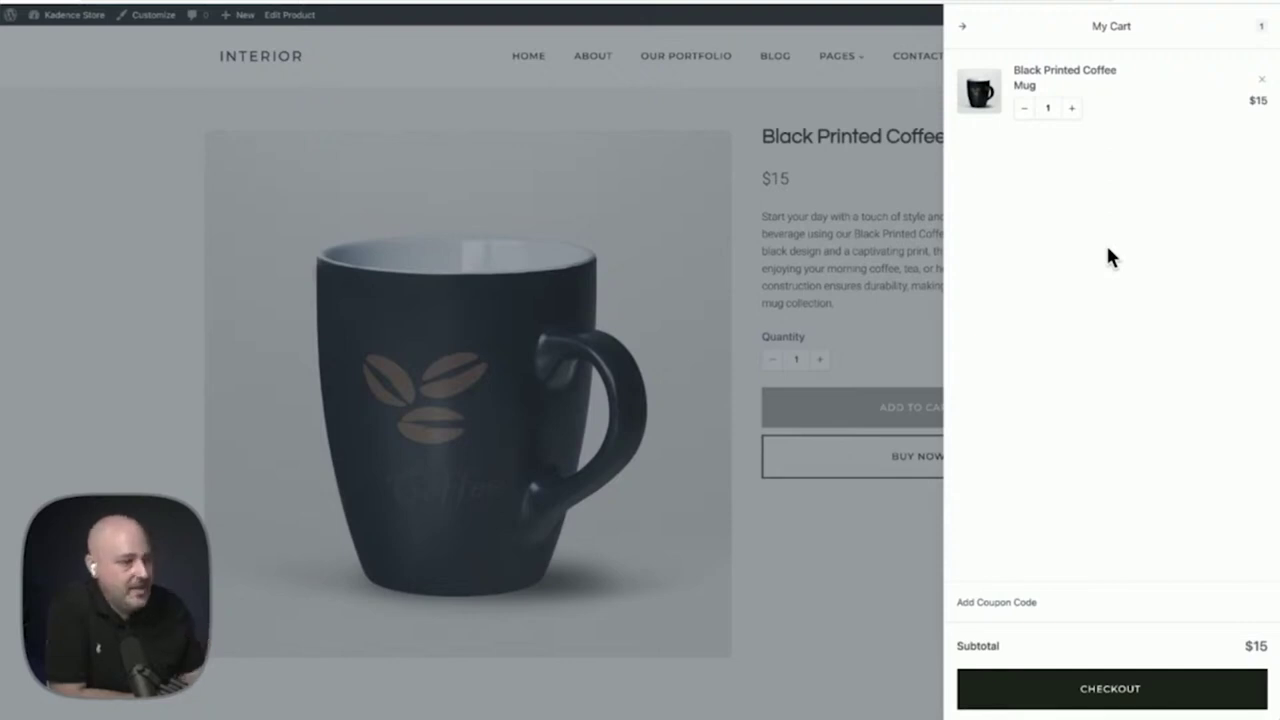
Proceed to checkout and review the no-payment-processors warning
{"action": "left_click", "coordinate": [1120, 686]}
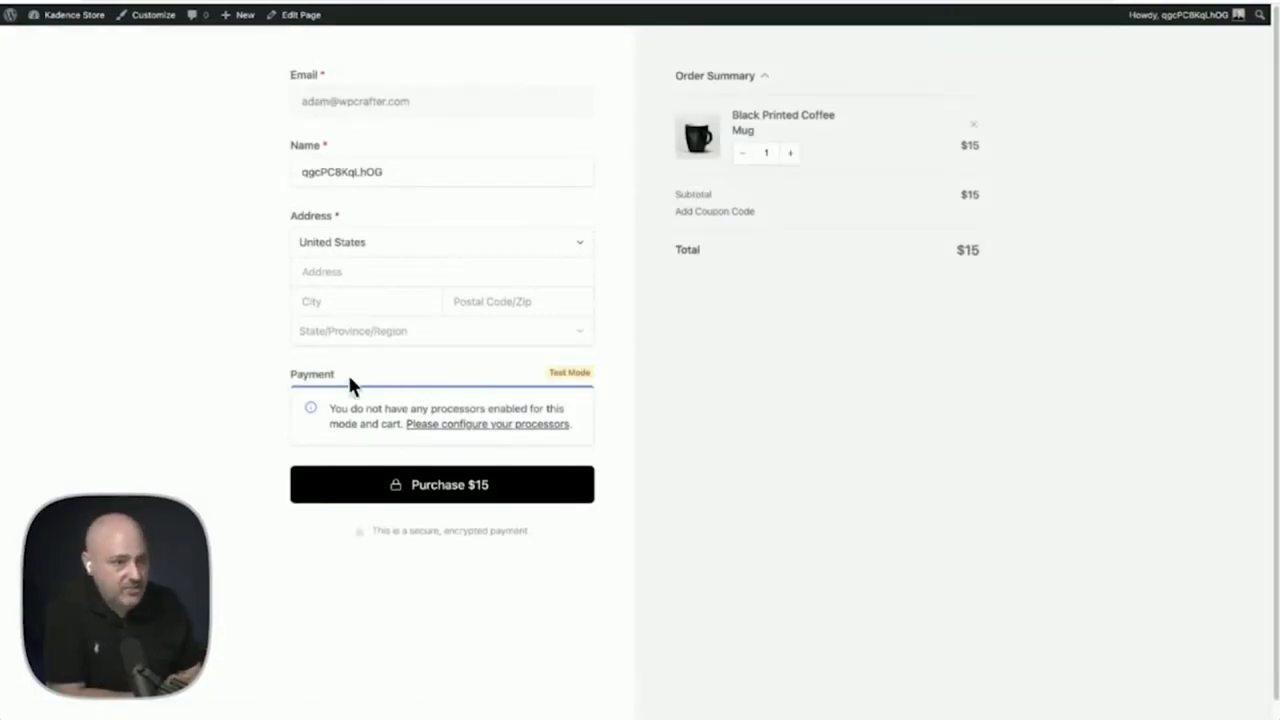
{"action": "left_click_drag", "start_coordinate": [332, 408], "coordinate": [583, 429]}
{"action": "left_click", "coordinate": [693, 398]}
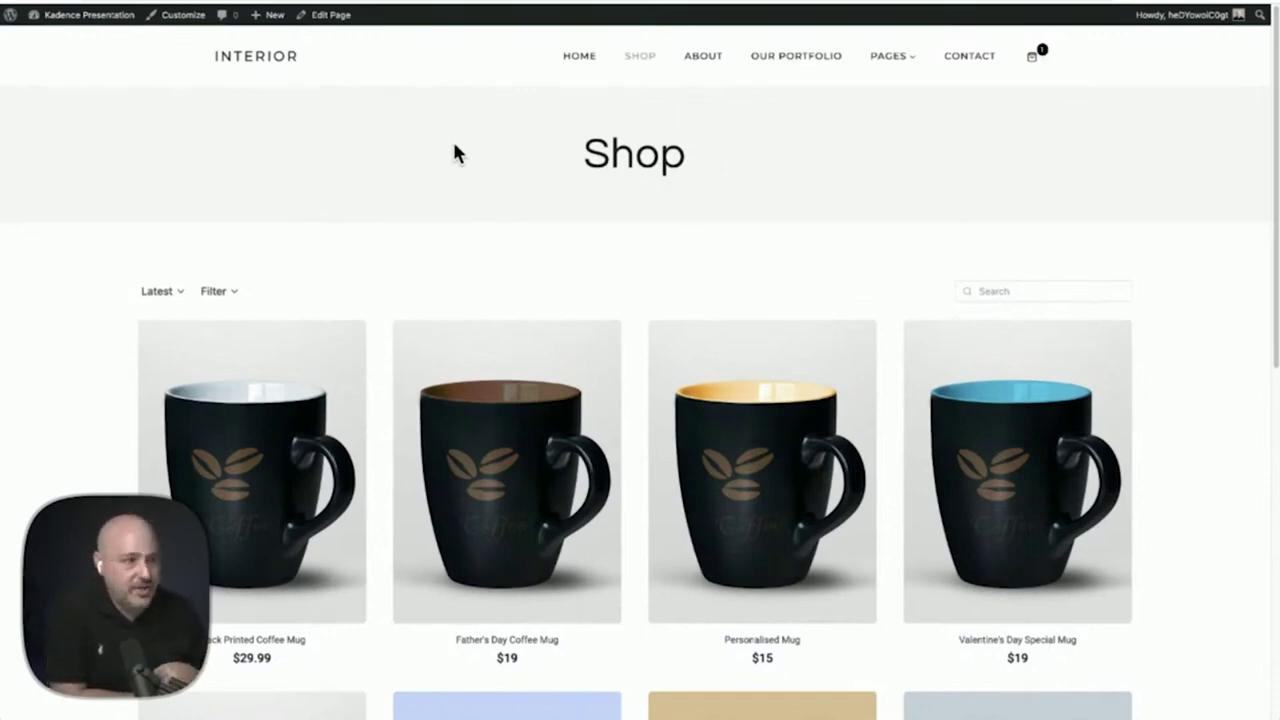
Review the Shop page's product grid, then switch to editing it via Edit Page
{"action": "scroll", "coordinate": [418, 168], "scroll_direction": "down", "scroll_amount": 3}
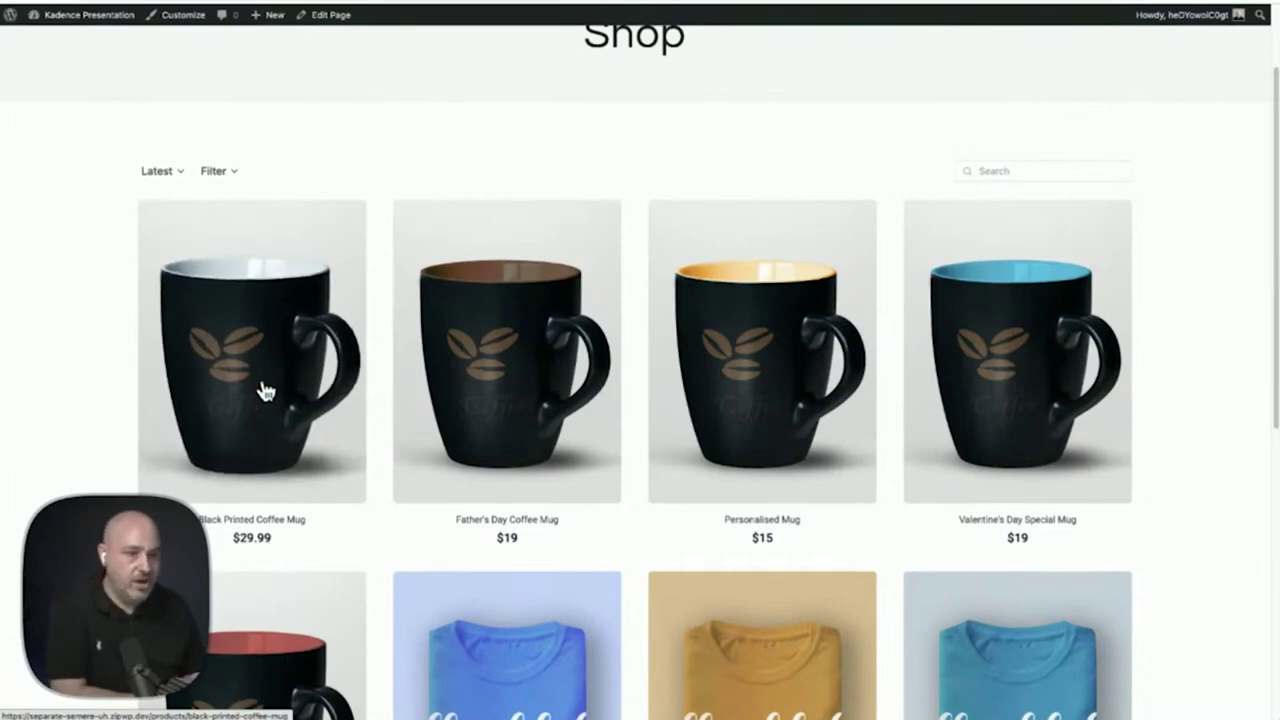
{"action": "scroll", "coordinate": [255, 357], "scroll_direction": "up", "scroll_amount": 3}
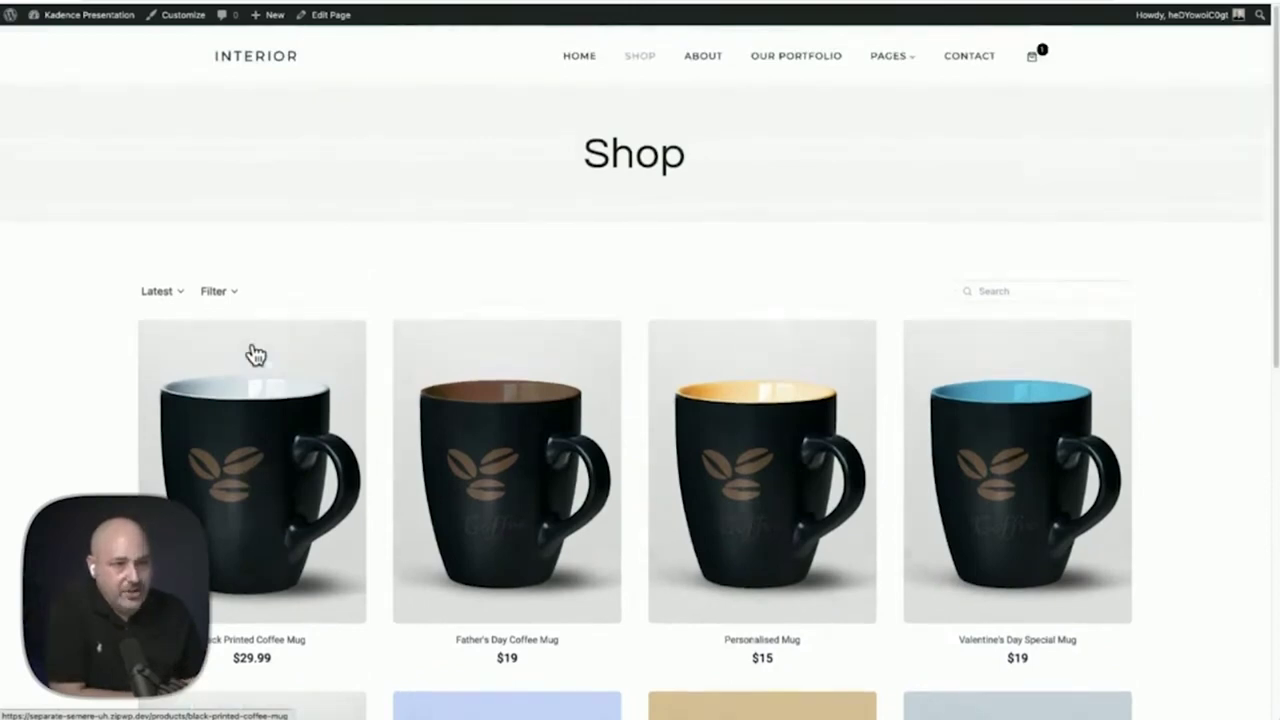
{"action": "left_click", "coordinate": [331, 20]}
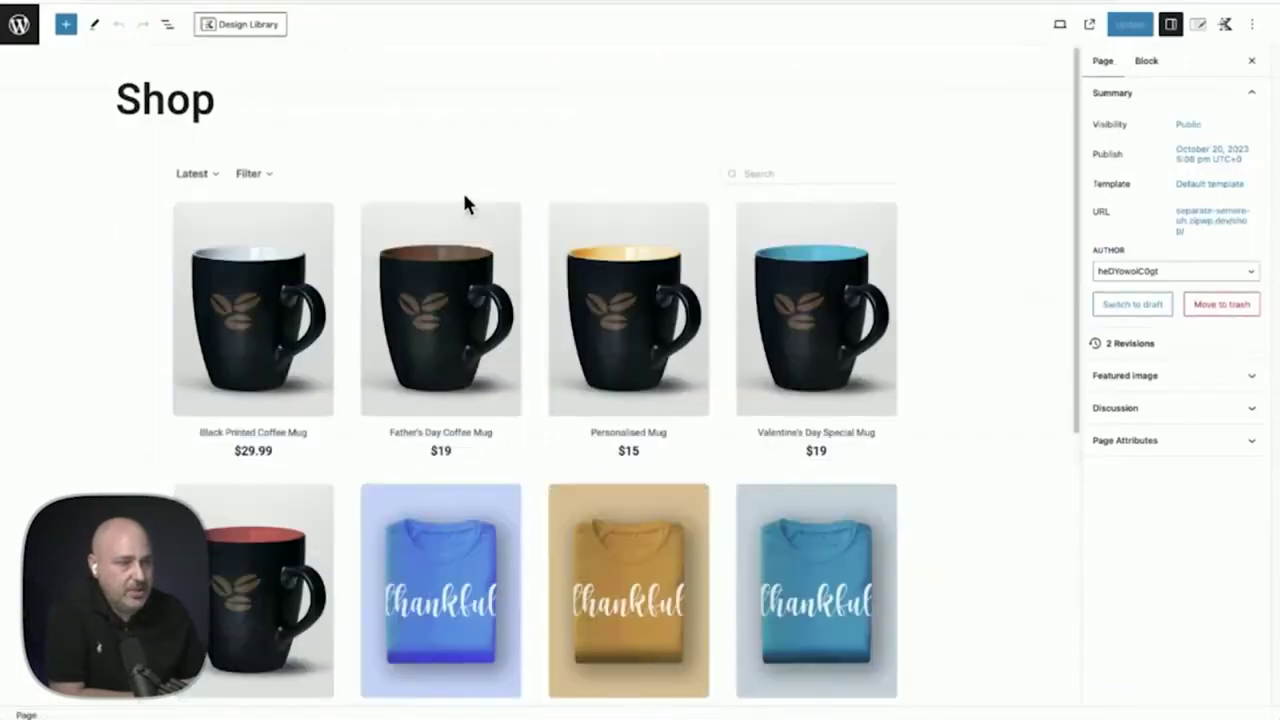
Edit the All Products block's card template, reviewing its 4-column, 8-per-page attributes
{"action": "left_click", "coordinate": [464, 203]}
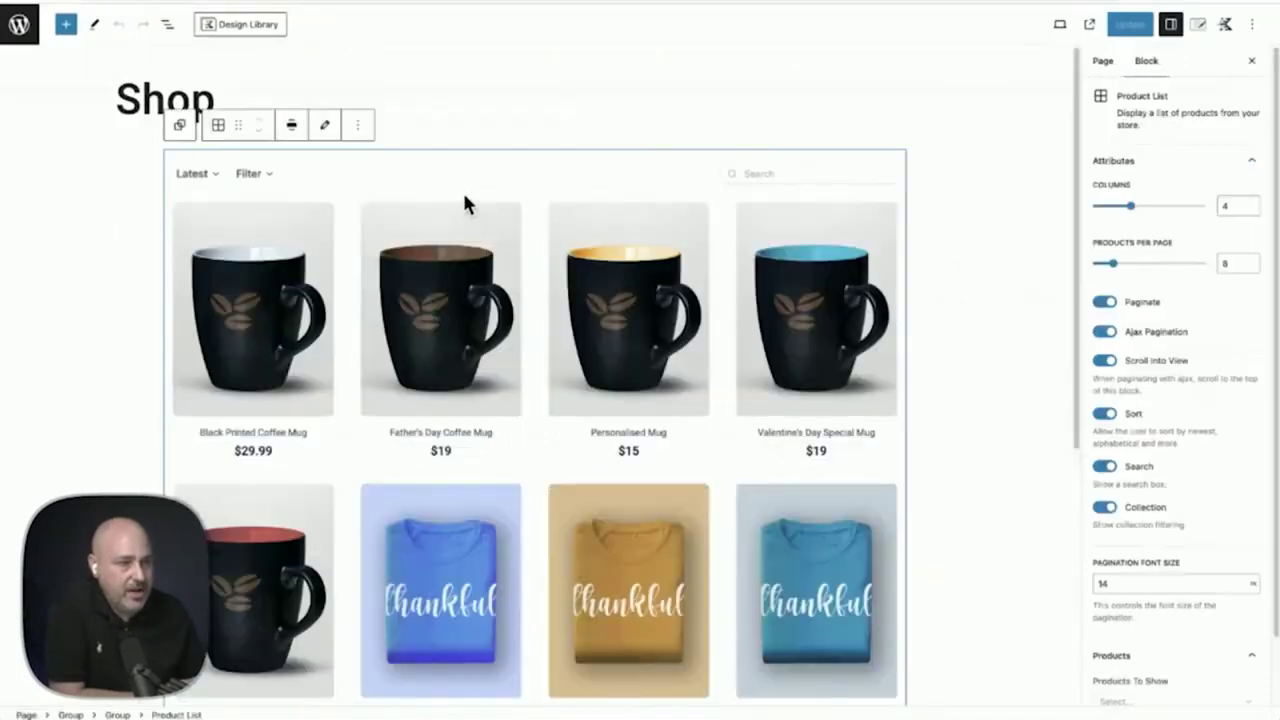
{"action": "left_click", "coordinate": [325, 127]}
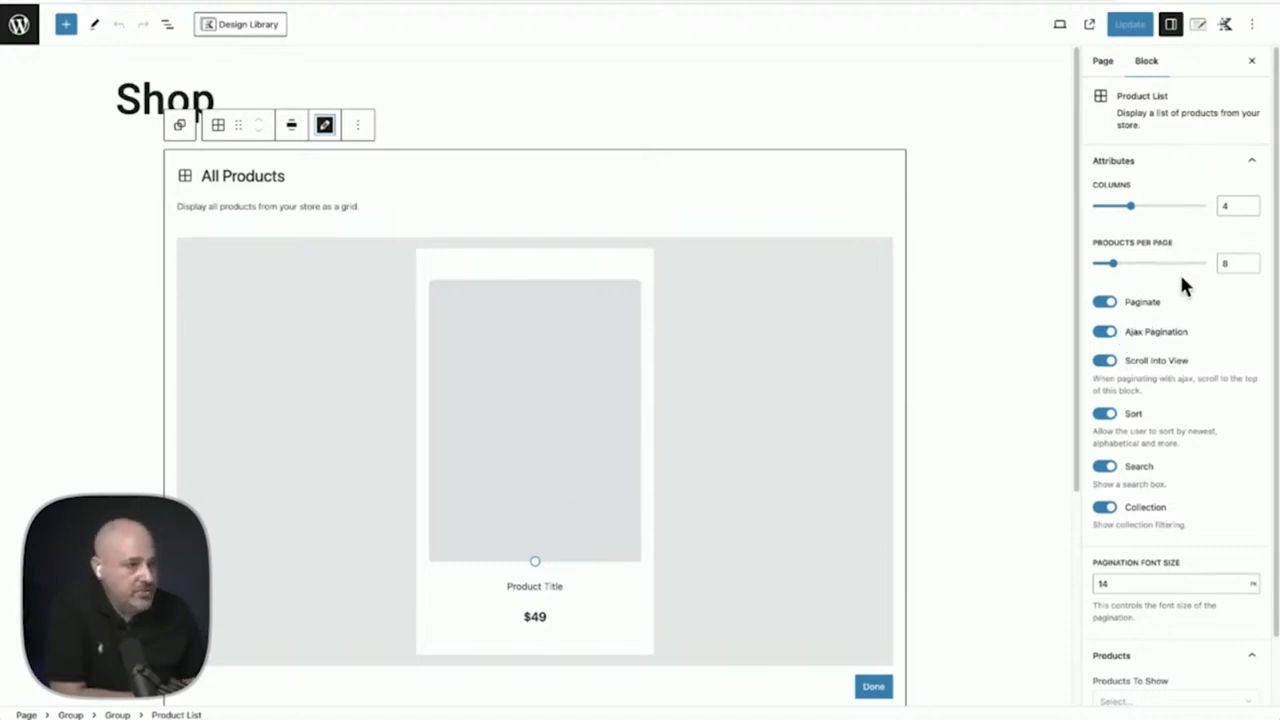
{"action": "scroll", "coordinate": [1183, 287], "scroll_direction": "down", "scroll_amount": 1}
{"action": "scroll", "coordinate": [1183, 287], "scroll_direction": "up", "scroll_amount": 1}
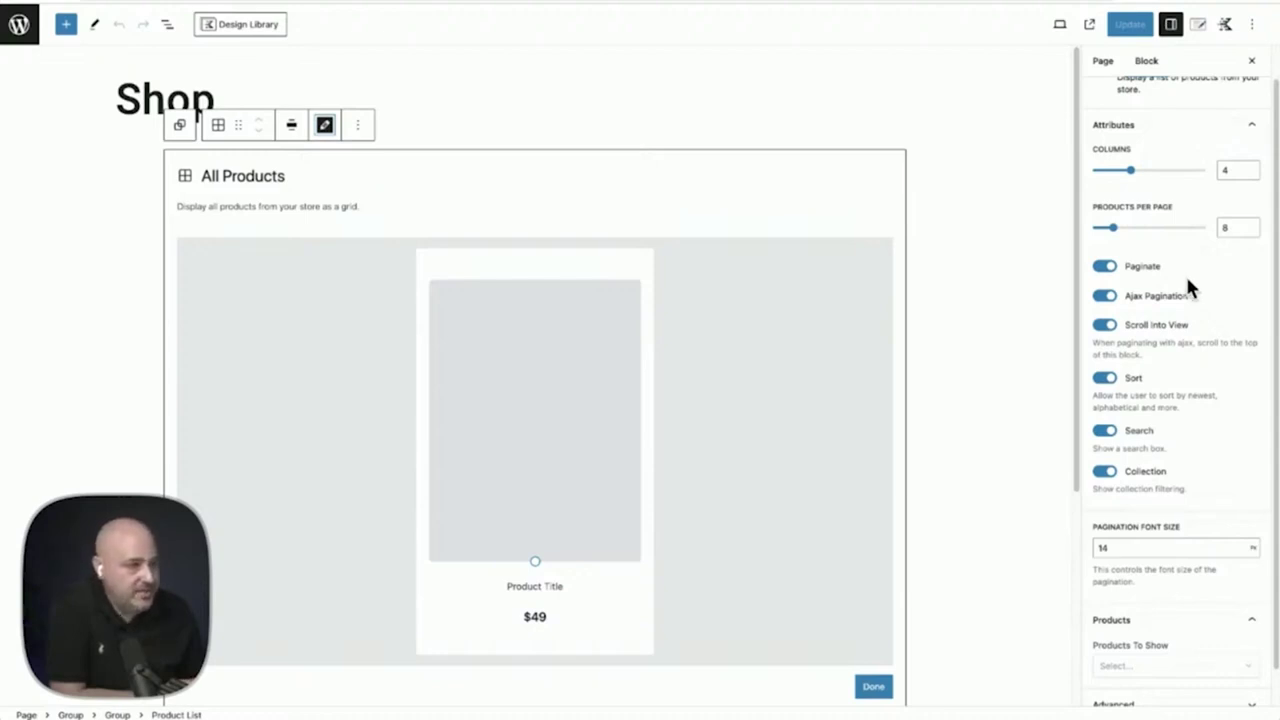
{"action": "scroll", "coordinate": [1185, 275], "scroll_direction": "down", "scroll_amount": 1}
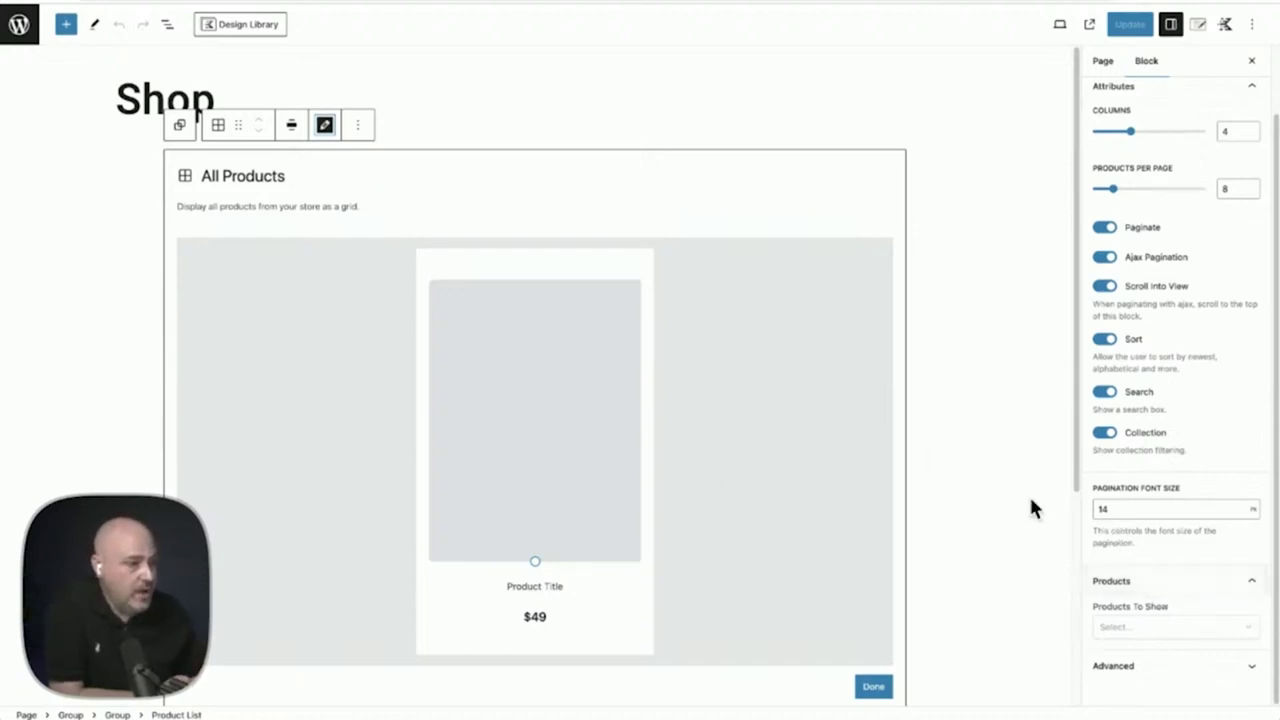
Exit the block editor and open the Black Printed Coffee Mug product page
{"action": "left_click", "coordinate": [14, 10]}
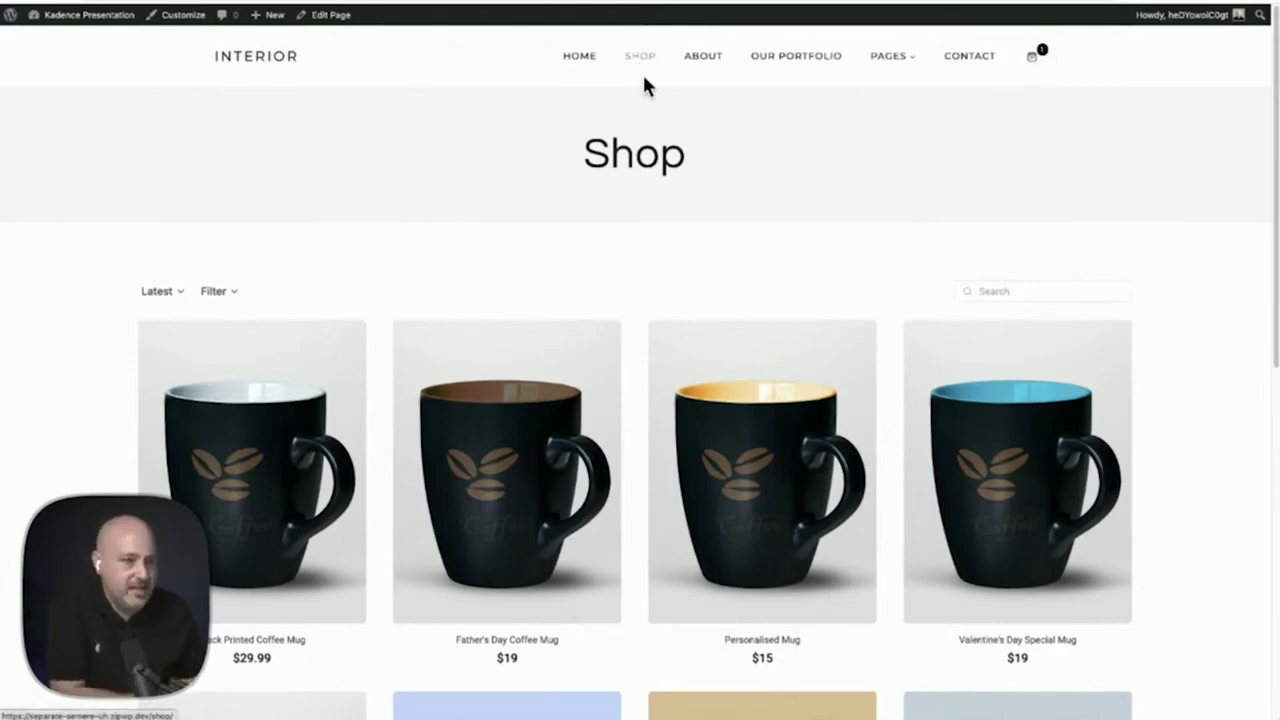
{"action": "left_click", "coordinate": [252, 450]}
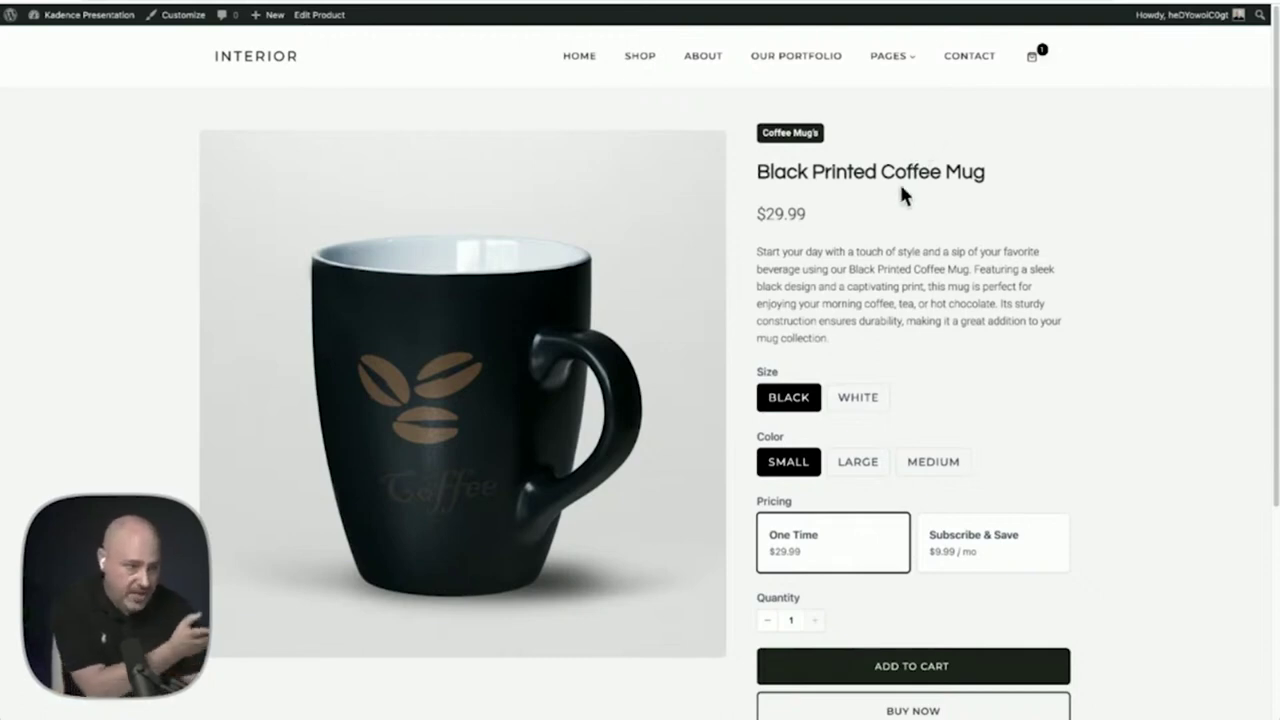
Scroll through the mug's product page to review its Size, Color and pricing options
{"action": "scroll", "coordinate": [901, 187], "scroll_direction": "down", "scroll_amount": 1}
{"action": "scroll", "coordinate": [901, 190], "scroll_direction": "down", "scroll_amount": 3}
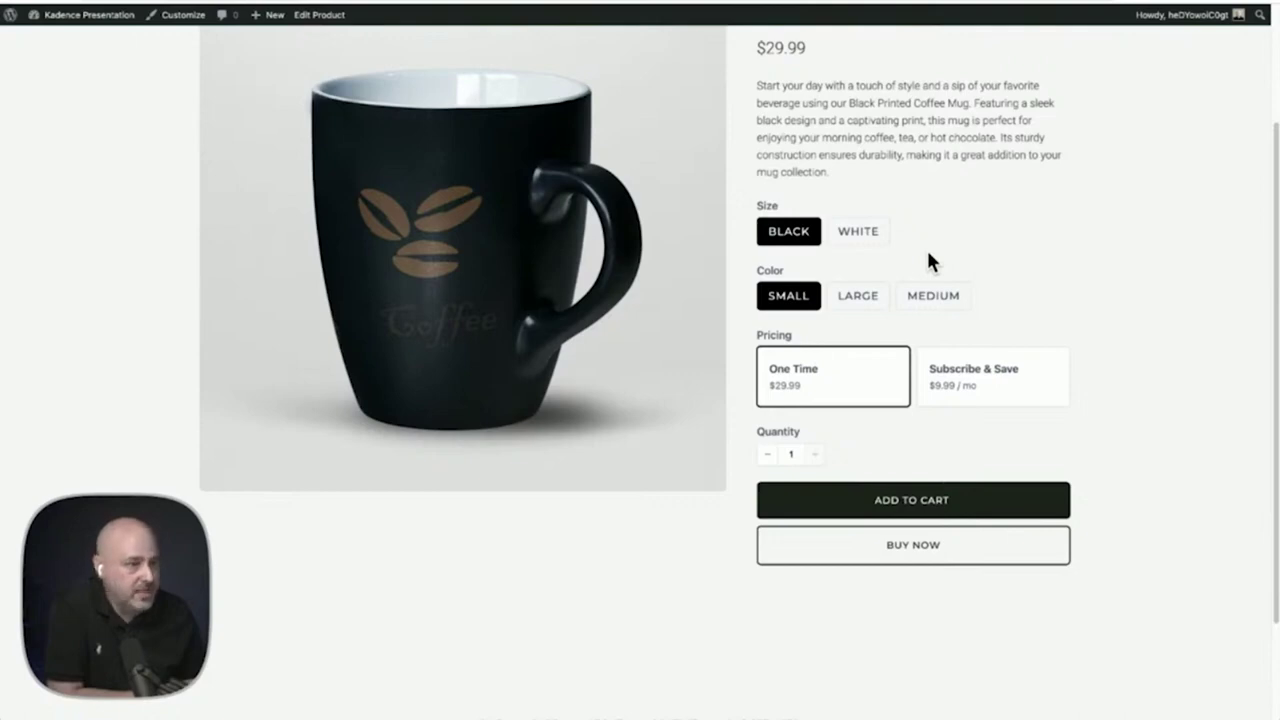
{"action": "scroll", "coordinate": [927, 256], "scroll_direction": "down", "scroll_amount": 2}
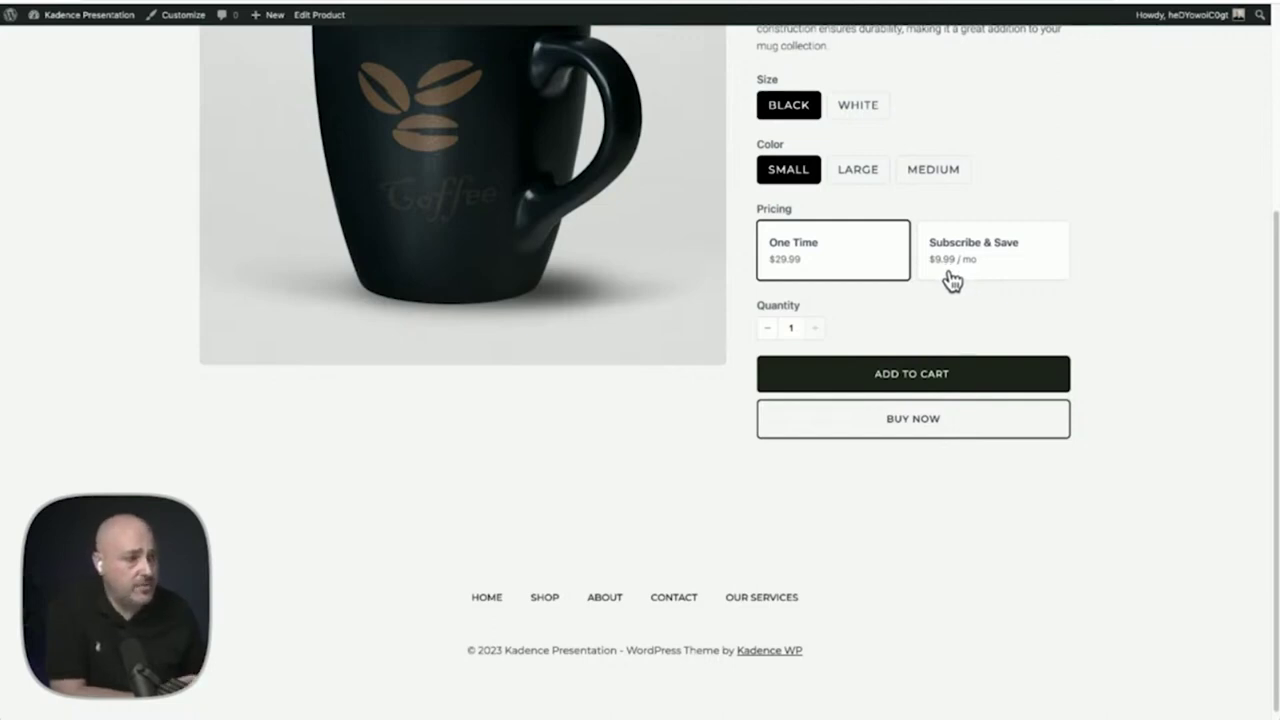
{"action": "scroll", "coordinate": [878, 300], "scroll_direction": "up", "scroll_amount": 2}
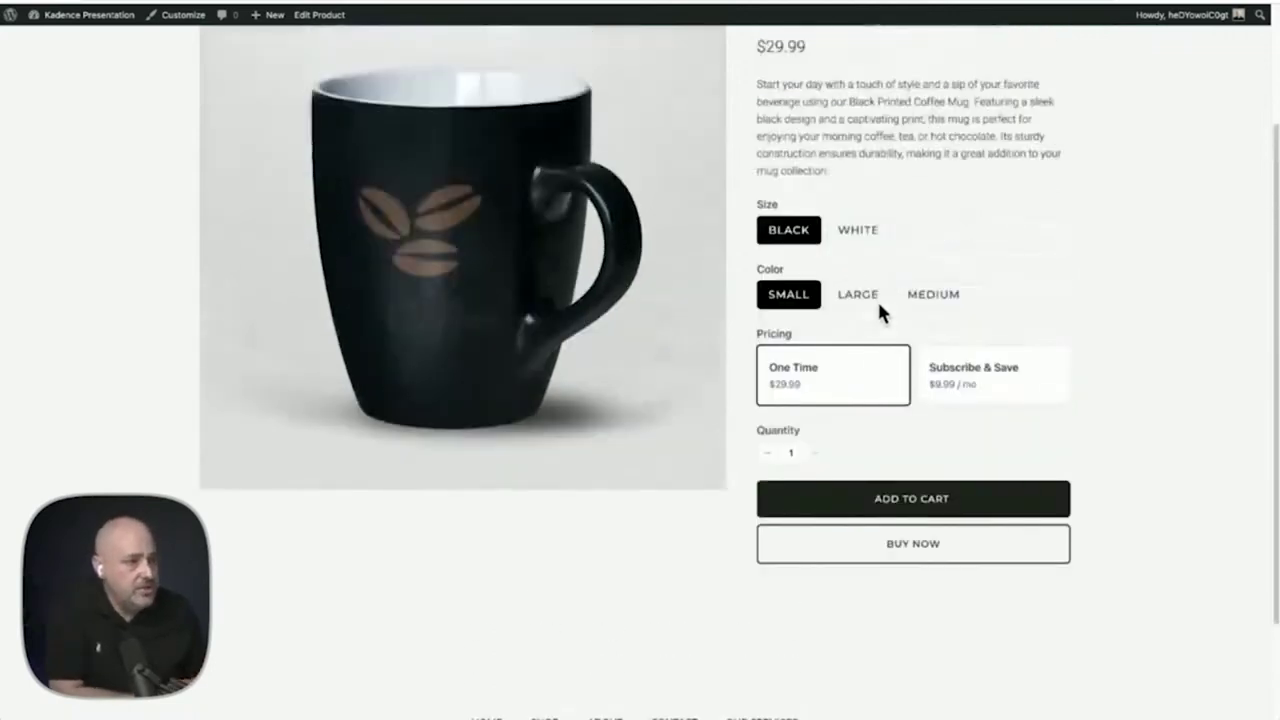
{"action": "scroll", "coordinate": [877, 299], "scroll_direction": "up", "scroll_amount": 3}
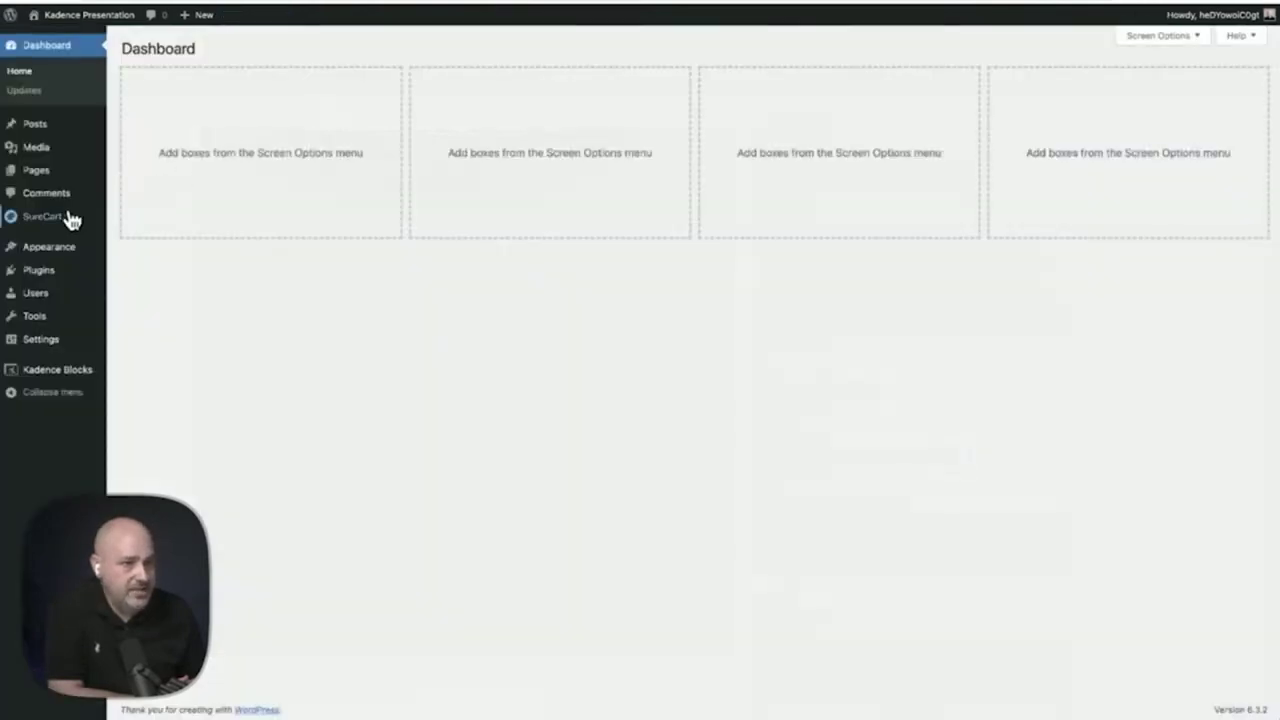
Open Black Printed Coffee Mug for editing from the SureCart Products list
{"action": "mouse_move", "coordinate": [65, 220]}
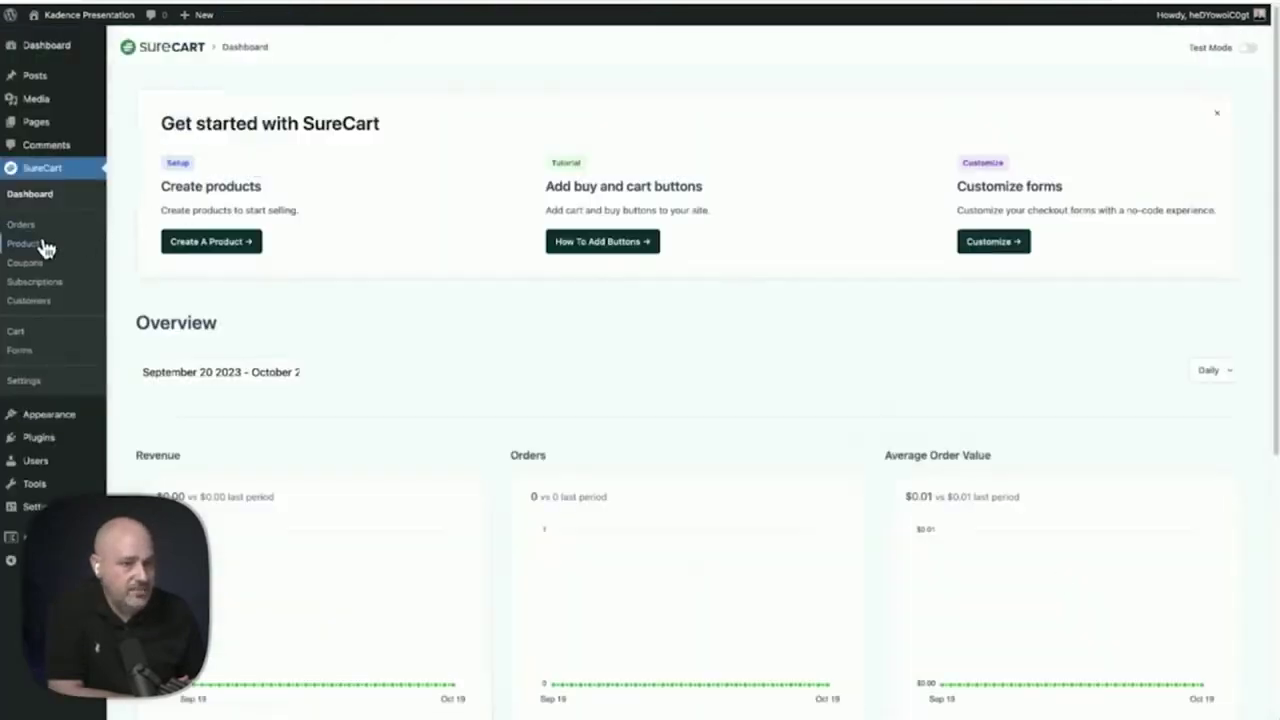
{"action": "left_click", "coordinate": [58, 247]}
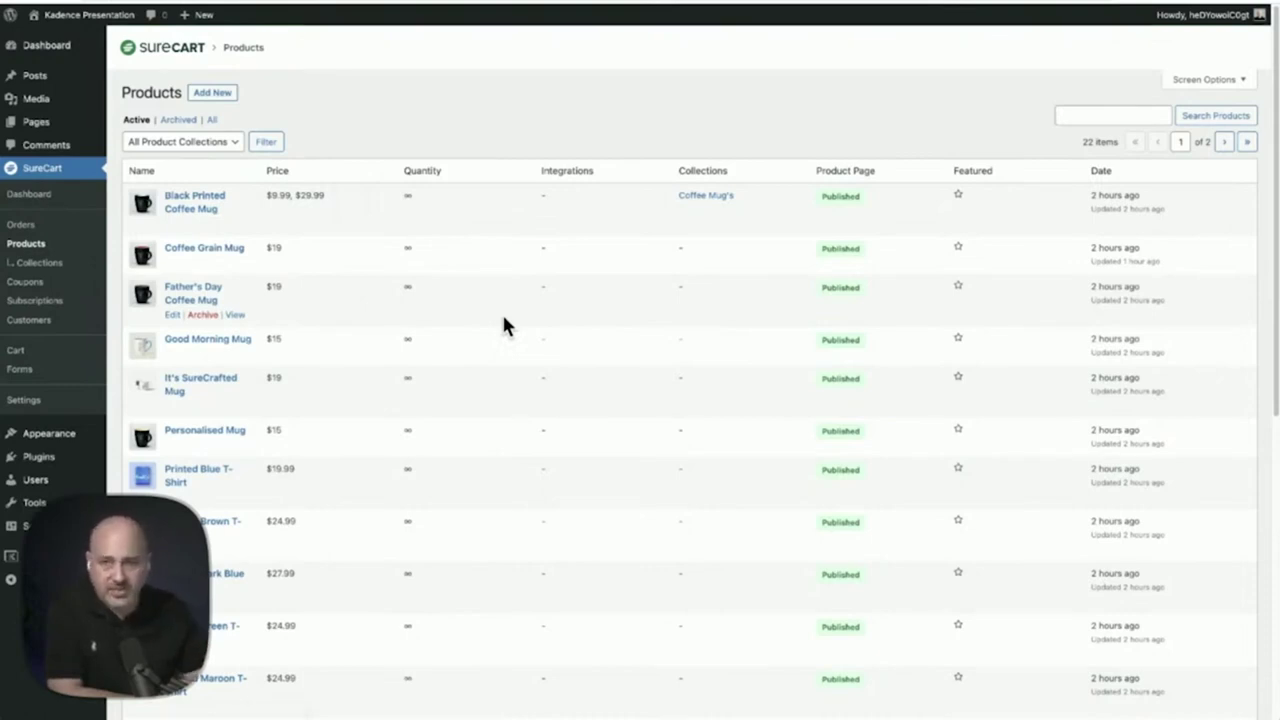
{"action": "triple_click", "coordinate": [200, 207]}
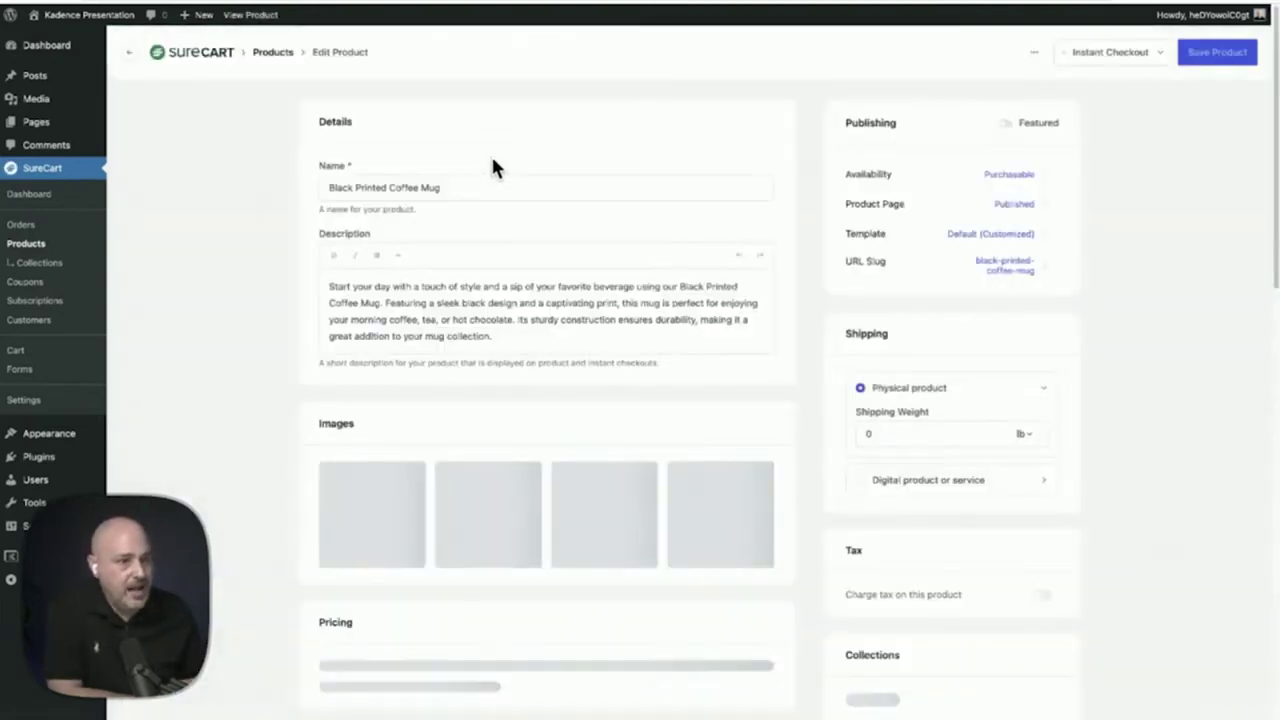
{"action": "triple_click", "coordinate": [466, 187]}
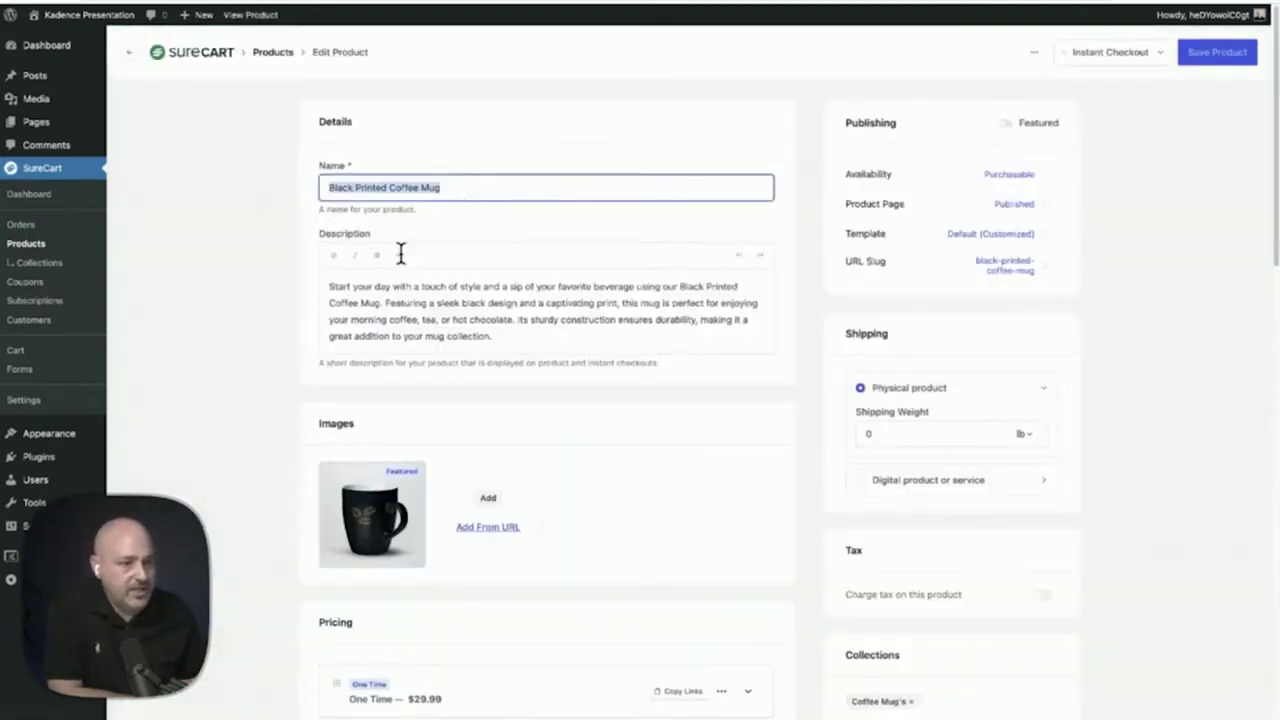
{"action": "left_click", "coordinate": [277, 288]}
{"action": "scroll", "coordinate": [277, 288], "scroll_direction": "down", "scroll_amount": 3}
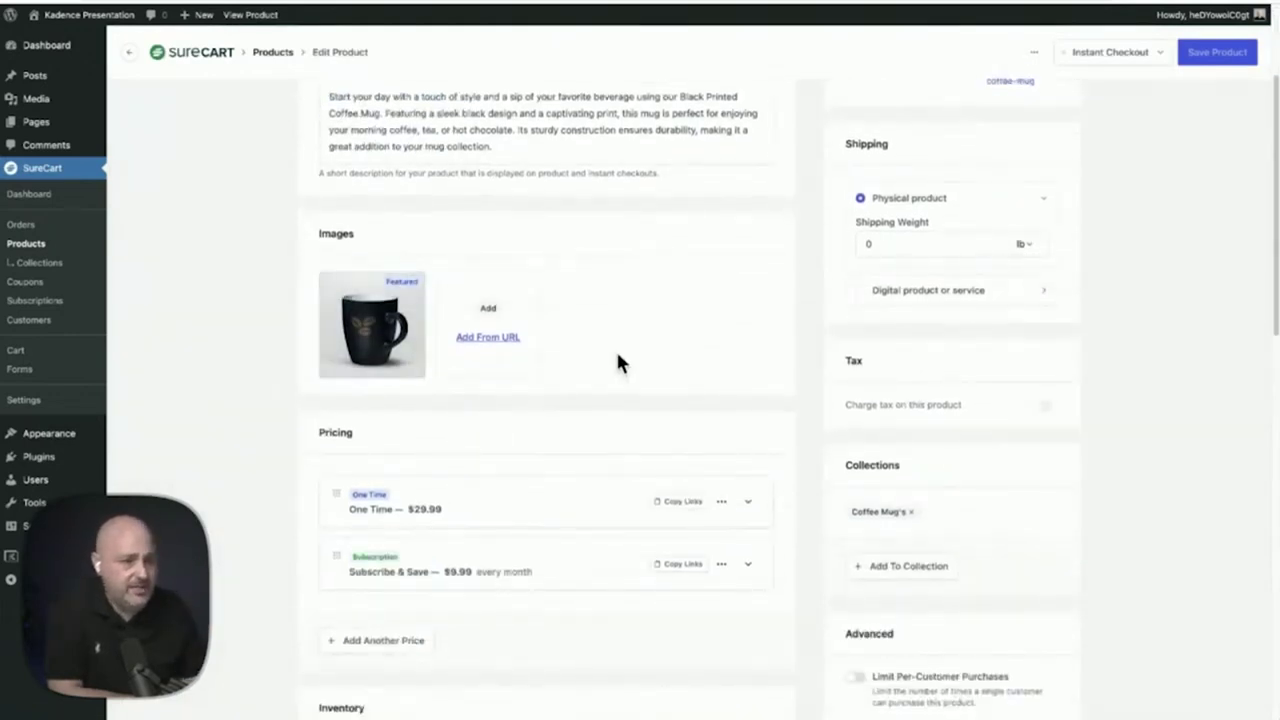
{"action": "scroll", "coordinate": [617, 362], "scroll_direction": "down", "scroll_amount": 4}
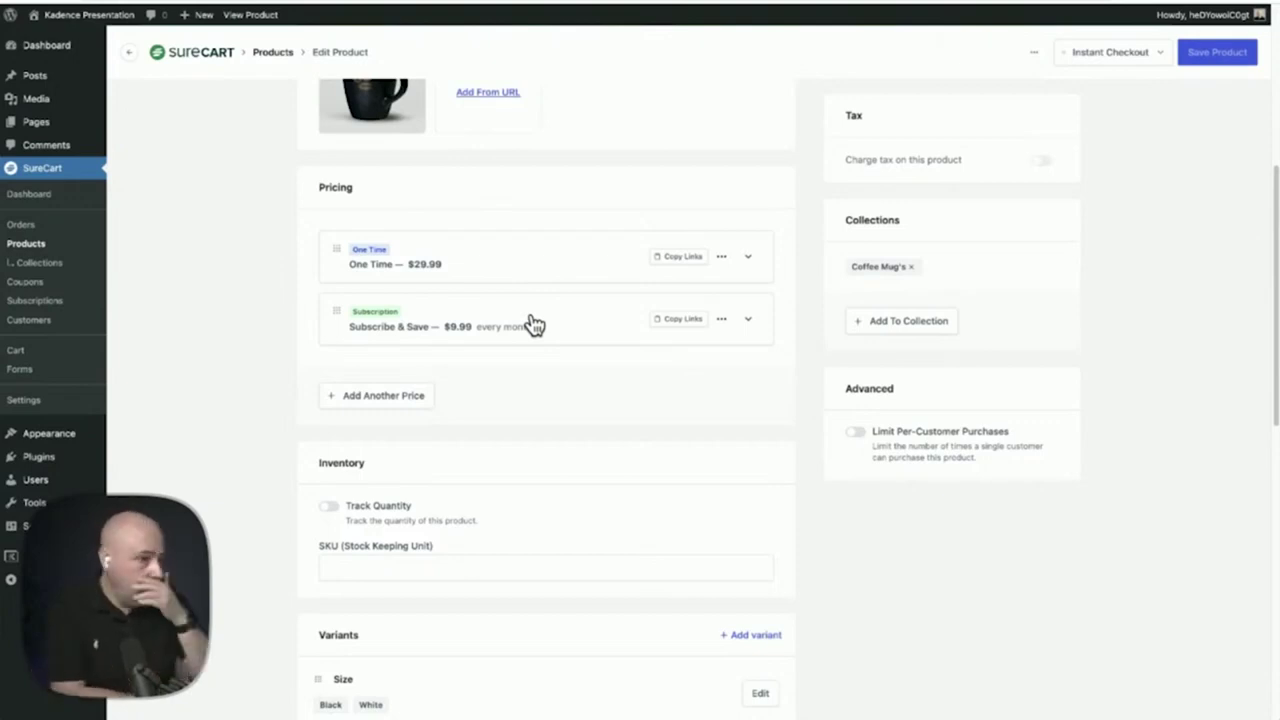
Start a new Subscription price for the mug, then cancel it, keeping the existing two prices
{"action": "left_click", "coordinate": [392, 397]}
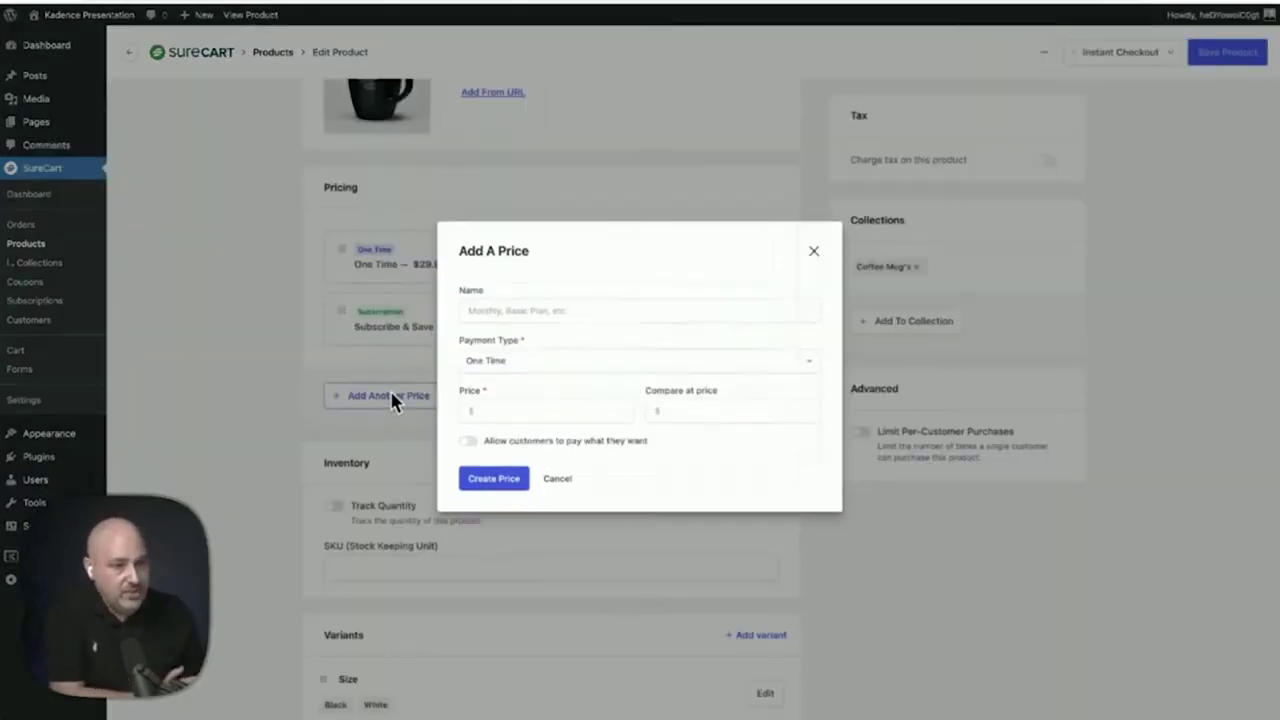
{"action": "left_click", "coordinate": [603, 311]}
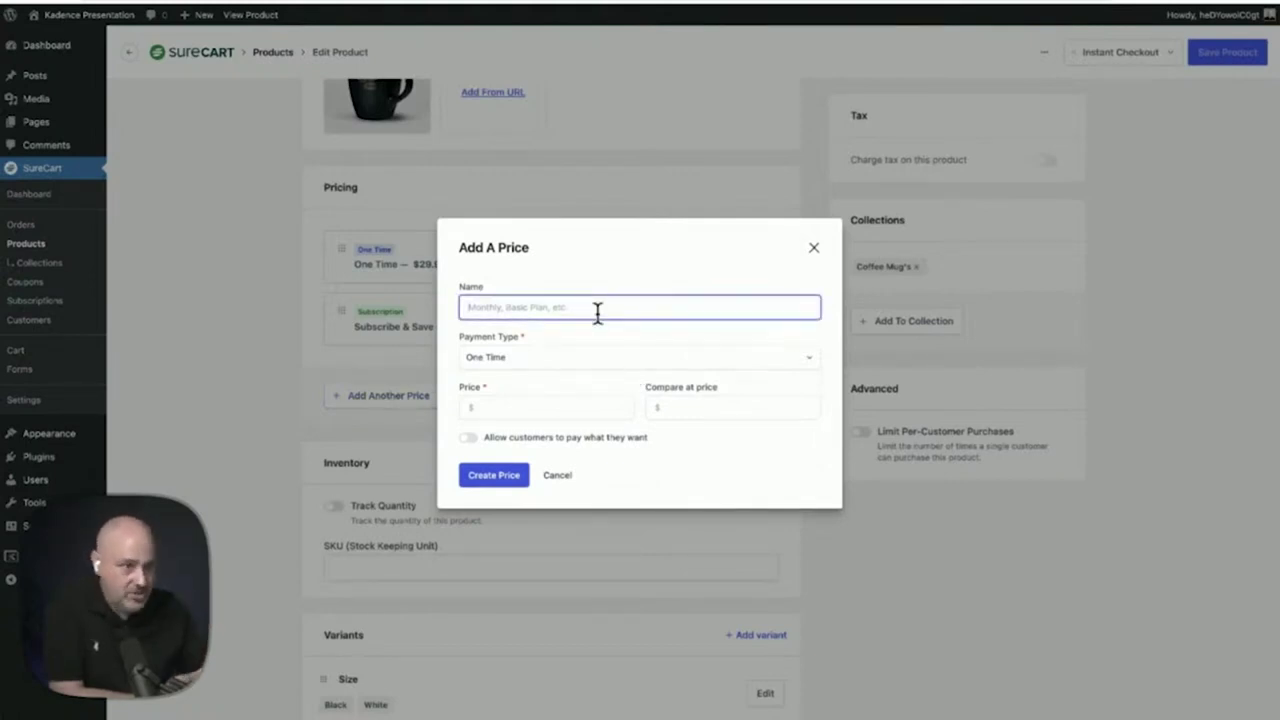
{"action": "left_click", "coordinate": [642, 366]}
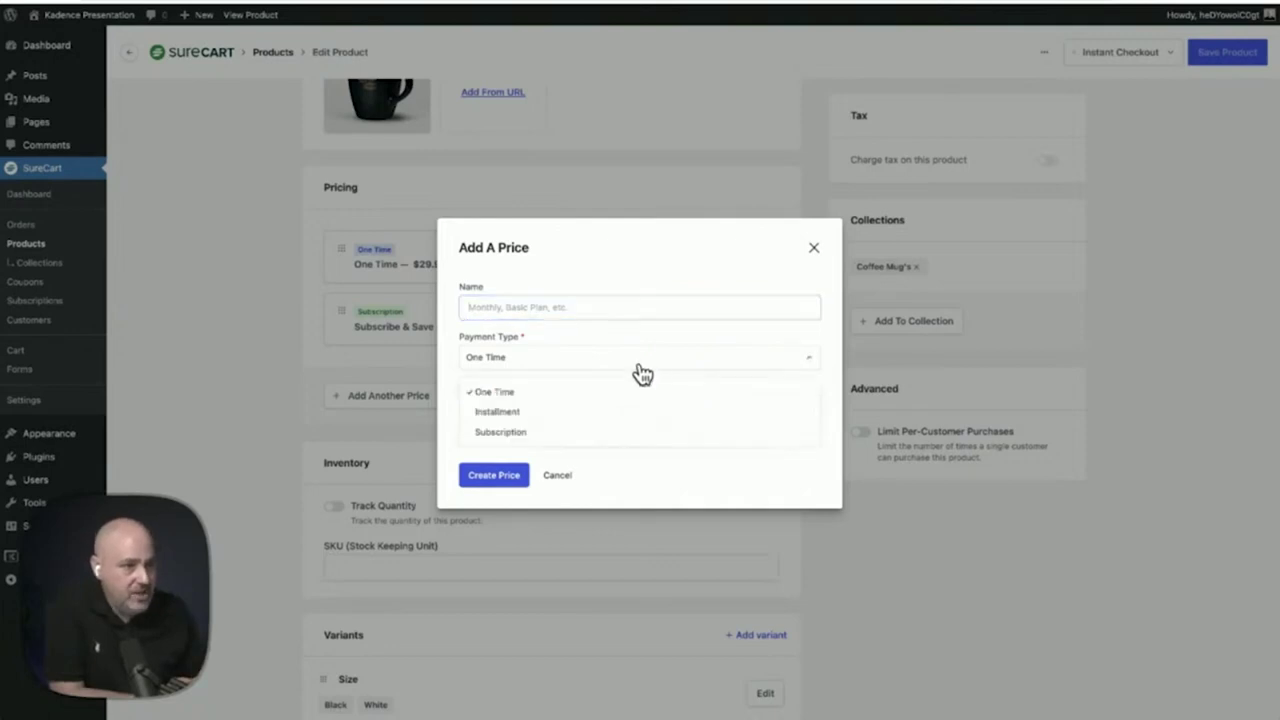
{"action": "left_click", "coordinate": [561, 432]}
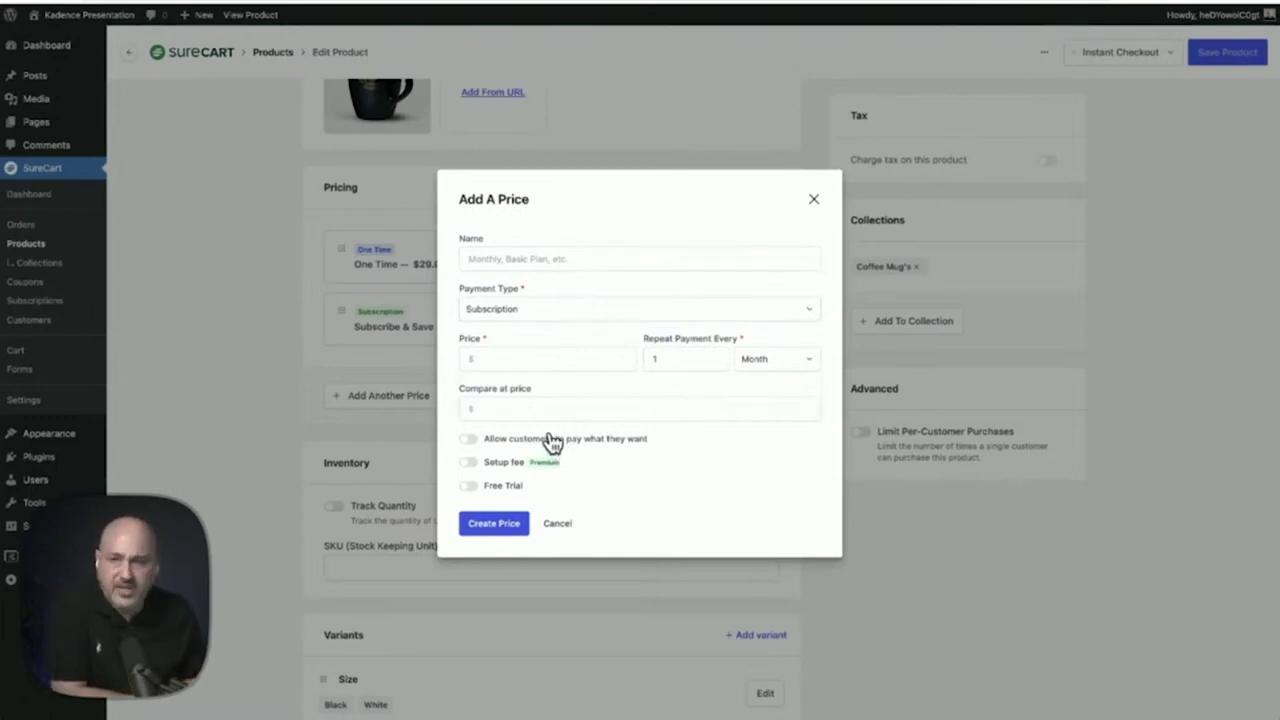
{"action": "left_click", "coordinate": [557, 523]}
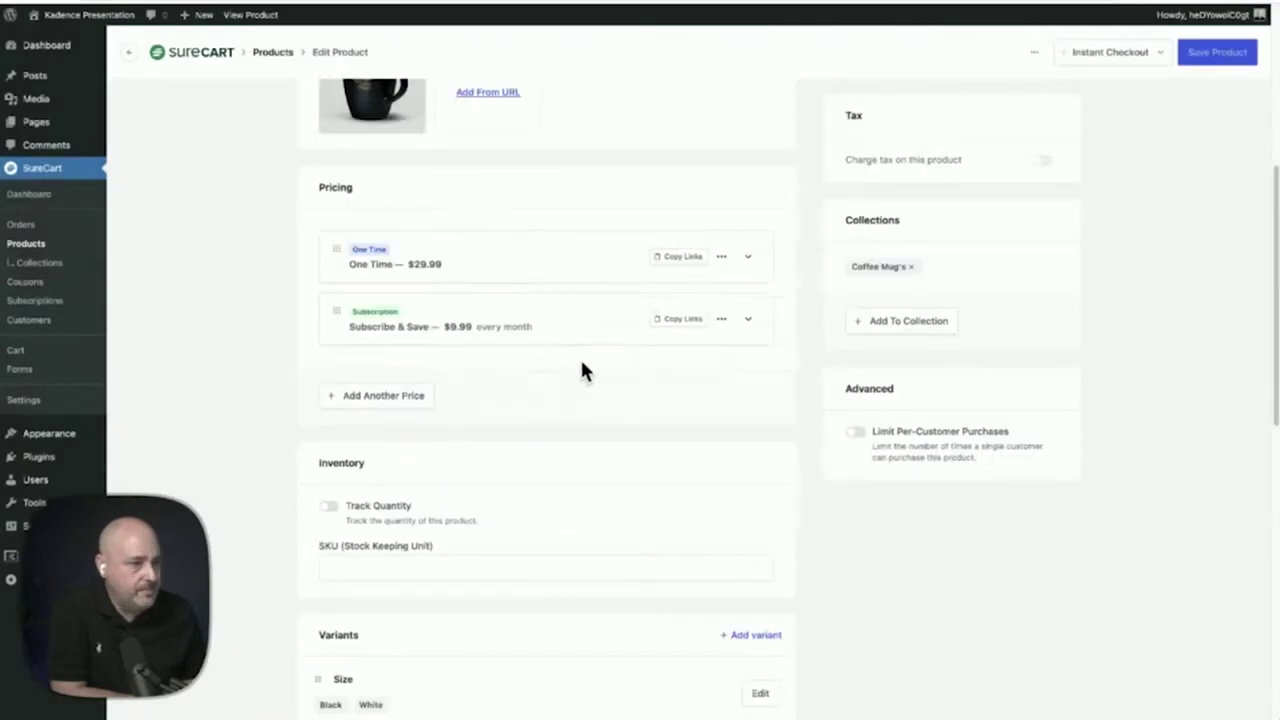
{"action": "scroll", "coordinate": [630, 375], "scroll_direction": "up", "scroll_amount": 5}
{"action": "scroll", "coordinate": [640, 372], "scroll_direction": "down", "scroll_amount": 5}
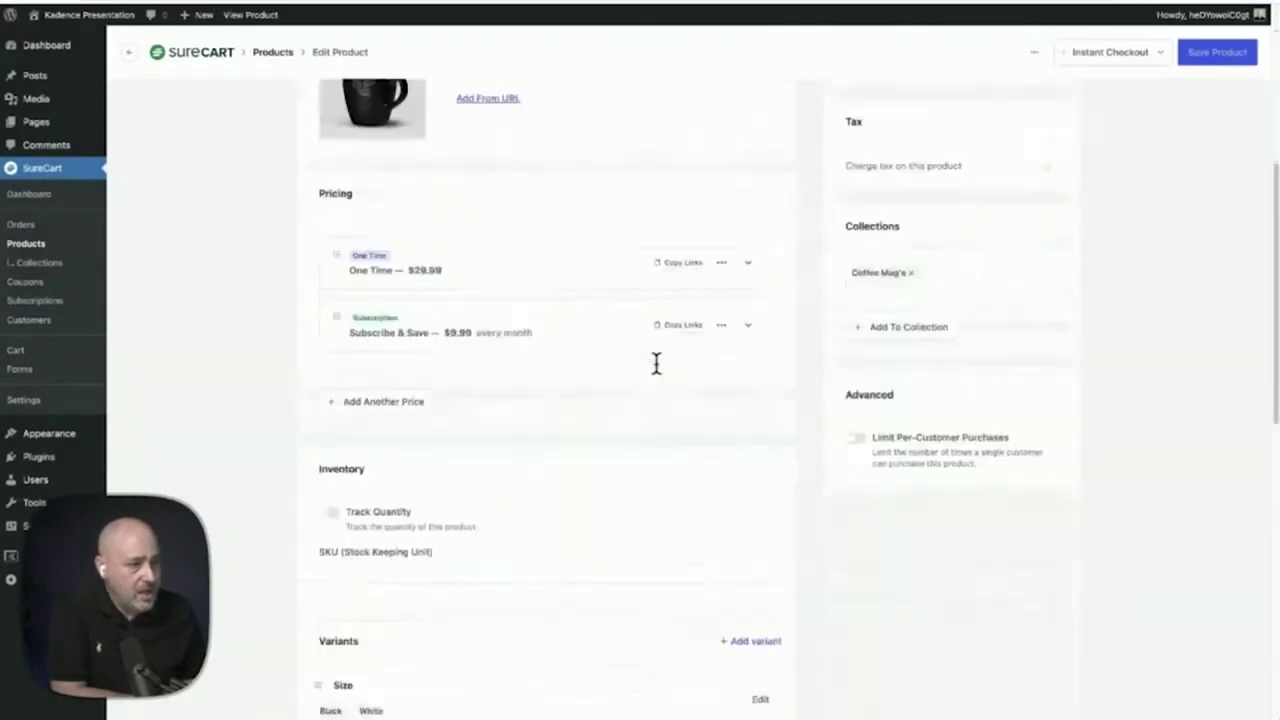
{"action": "scroll", "coordinate": [656, 363], "scroll_direction": "down", "scroll_amount": 5}
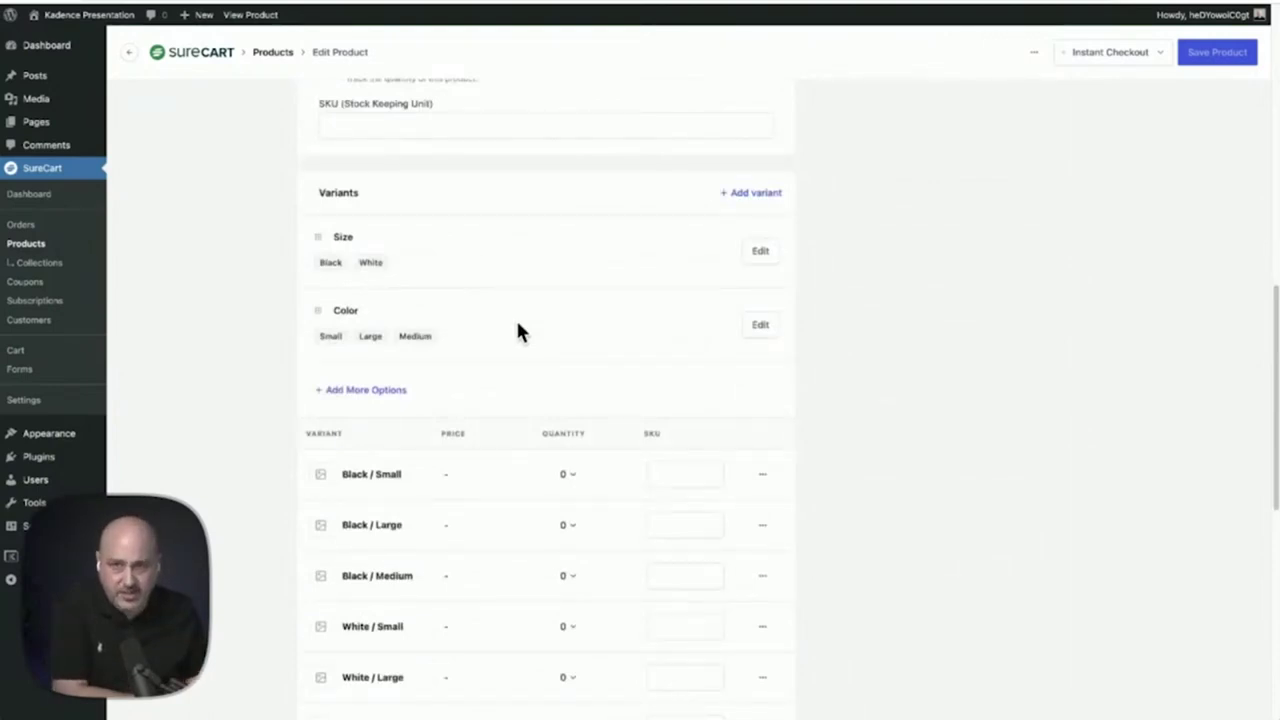
{"action": "scroll", "coordinate": [580, 345], "scroll_direction": "up", "scroll_amount": 10}
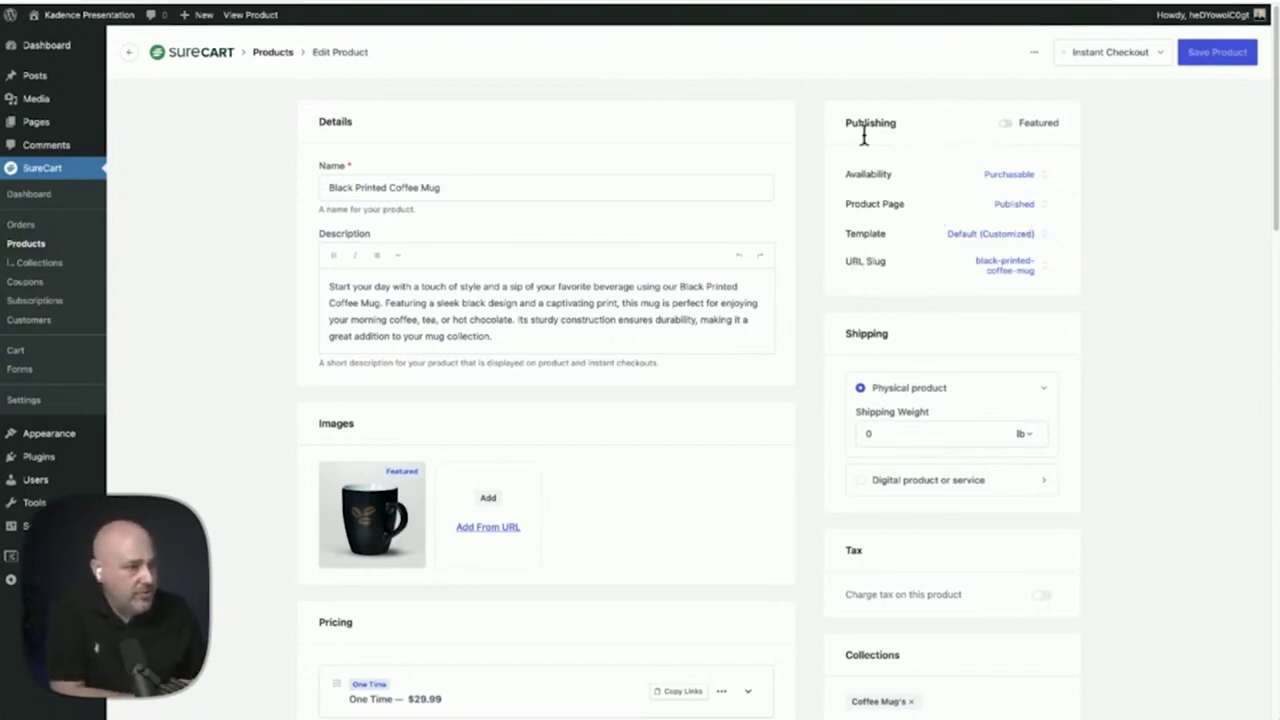
Open the product's Default (Customized) template in the site editor
{"action": "left_click", "coordinate": [1039, 238]}
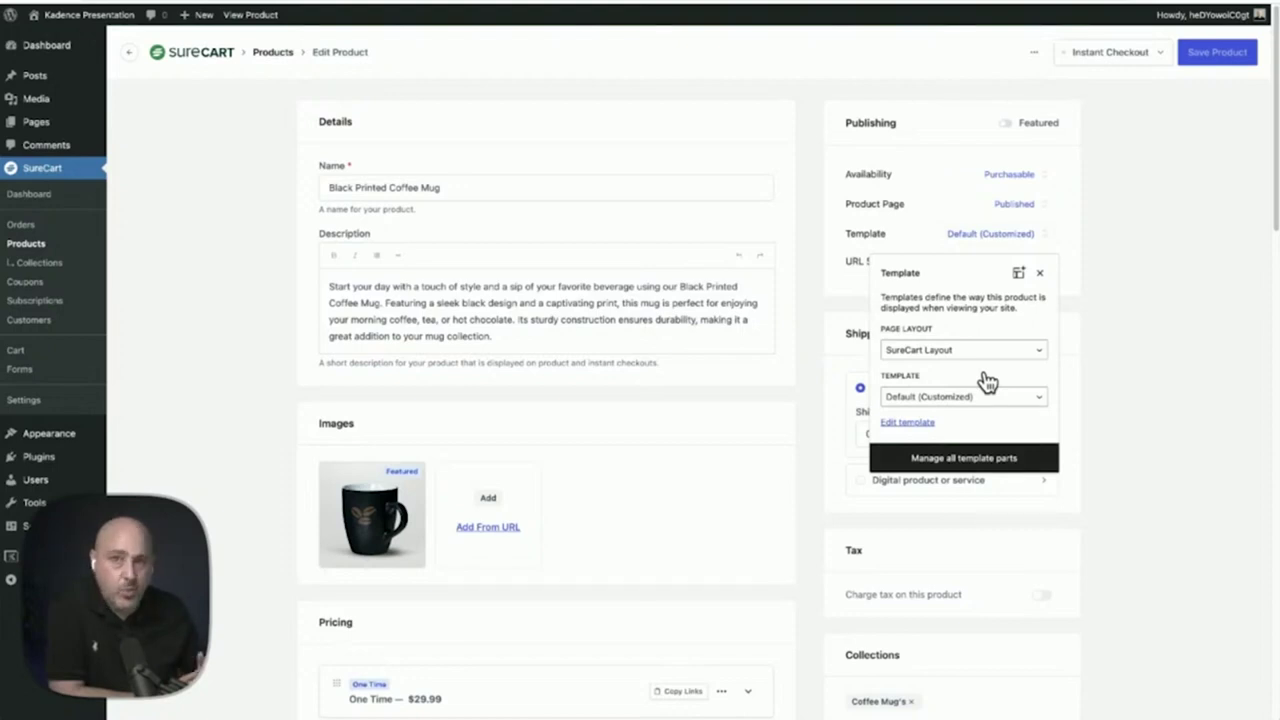
{"action": "left_click", "coordinate": [903, 424]}
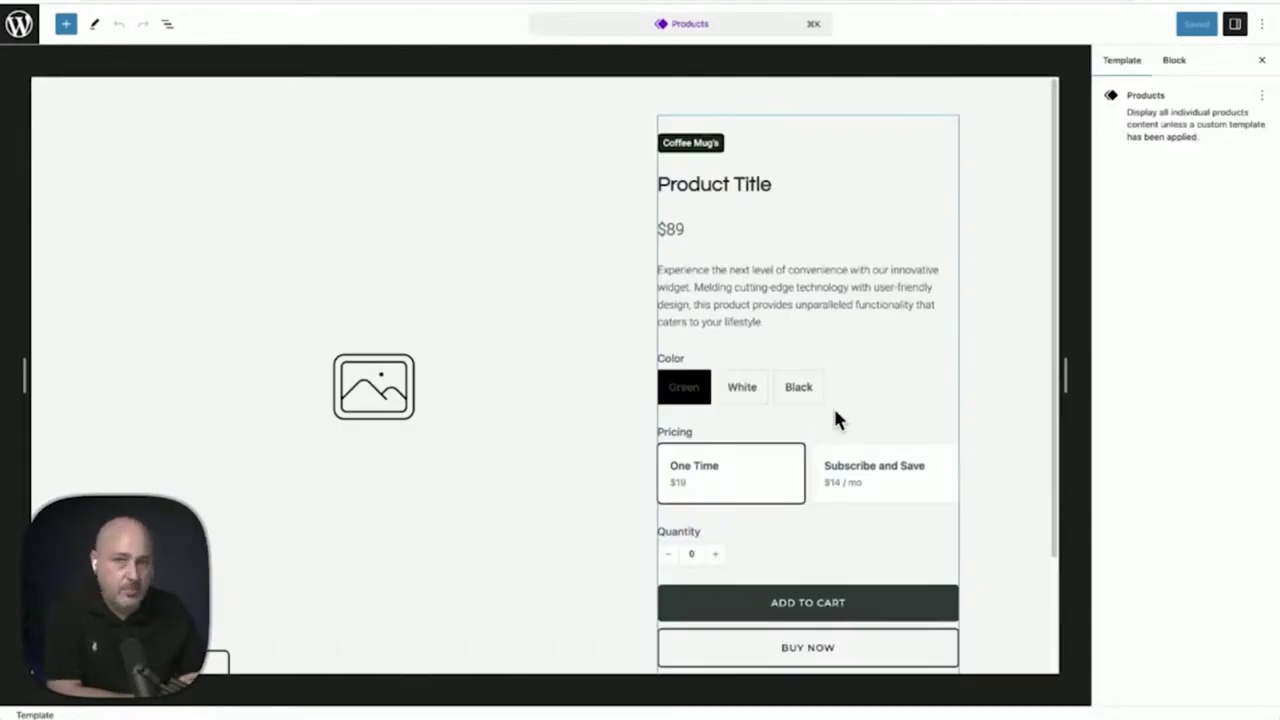
In List View, expand SureCart Columns and both columns, then select the Product Variants block
{"action": "left_click", "coordinate": [168, 26]}
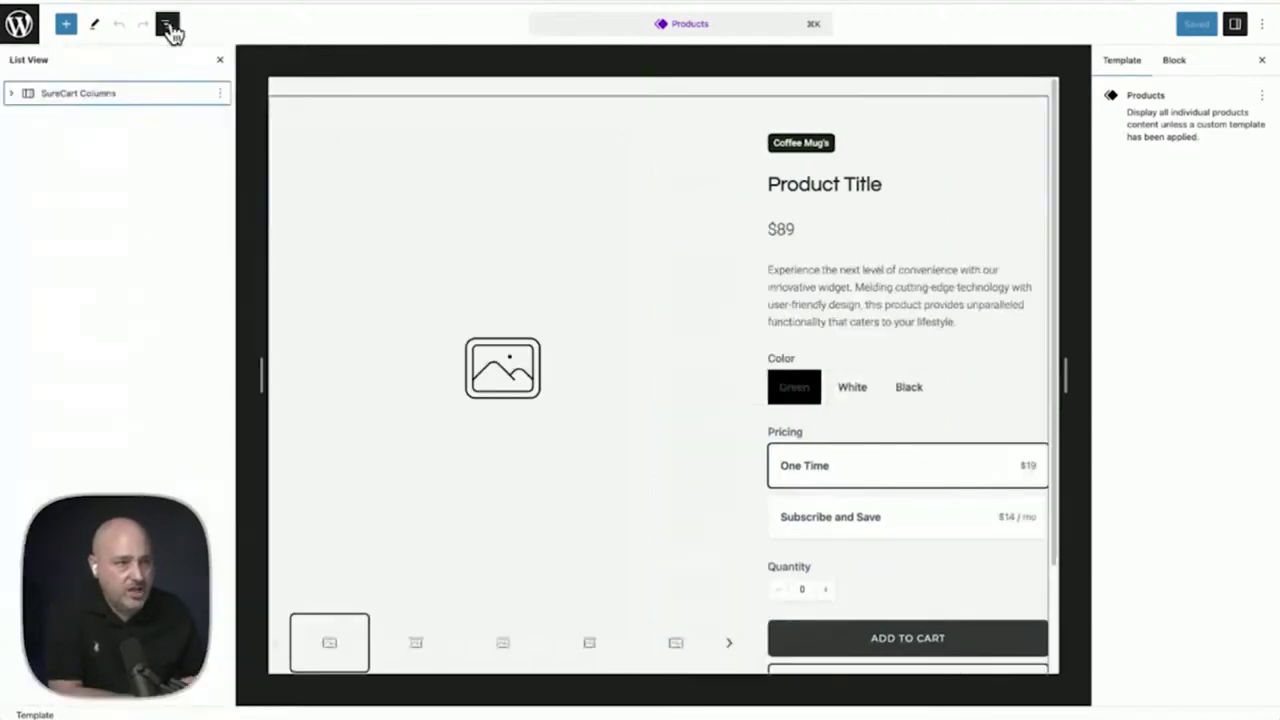
{"action": "left_click", "coordinate": [11, 93]}
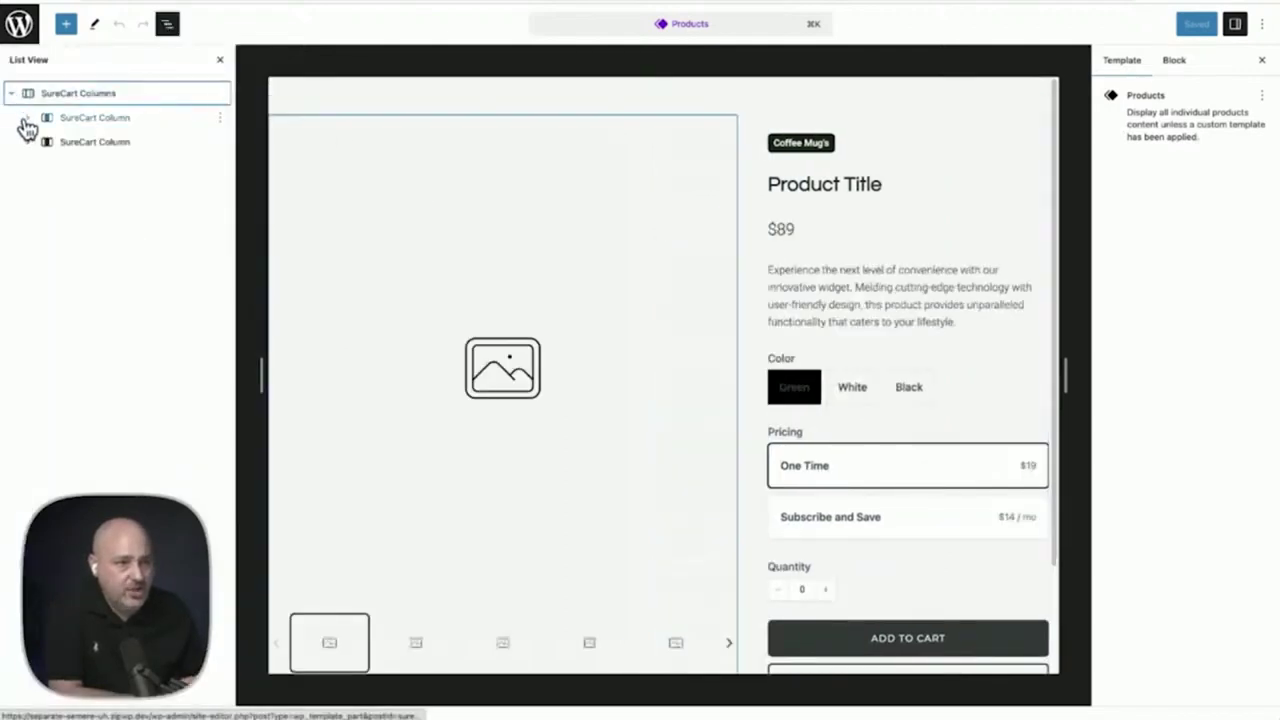
{"action": "left_click", "coordinate": [27, 117]}
{"action": "left_click", "coordinate": [27, 166]}
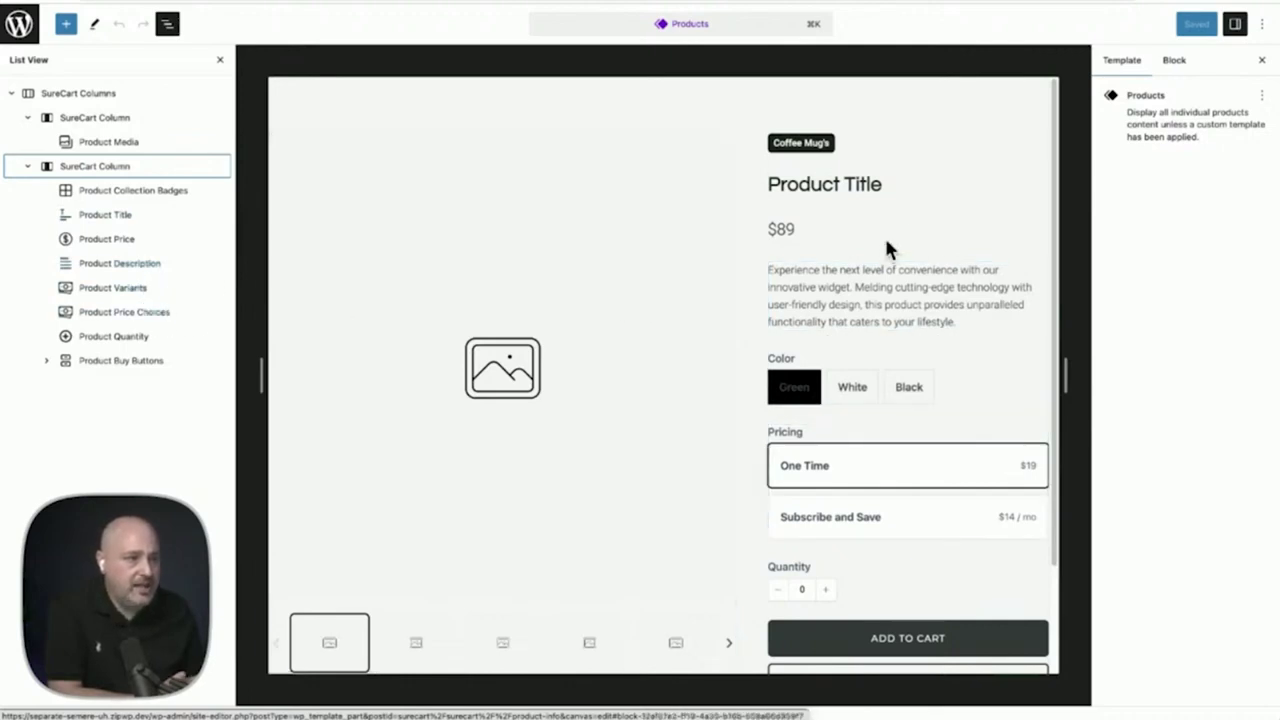
{"action": "left_click", "coordinate": [108, 170]}
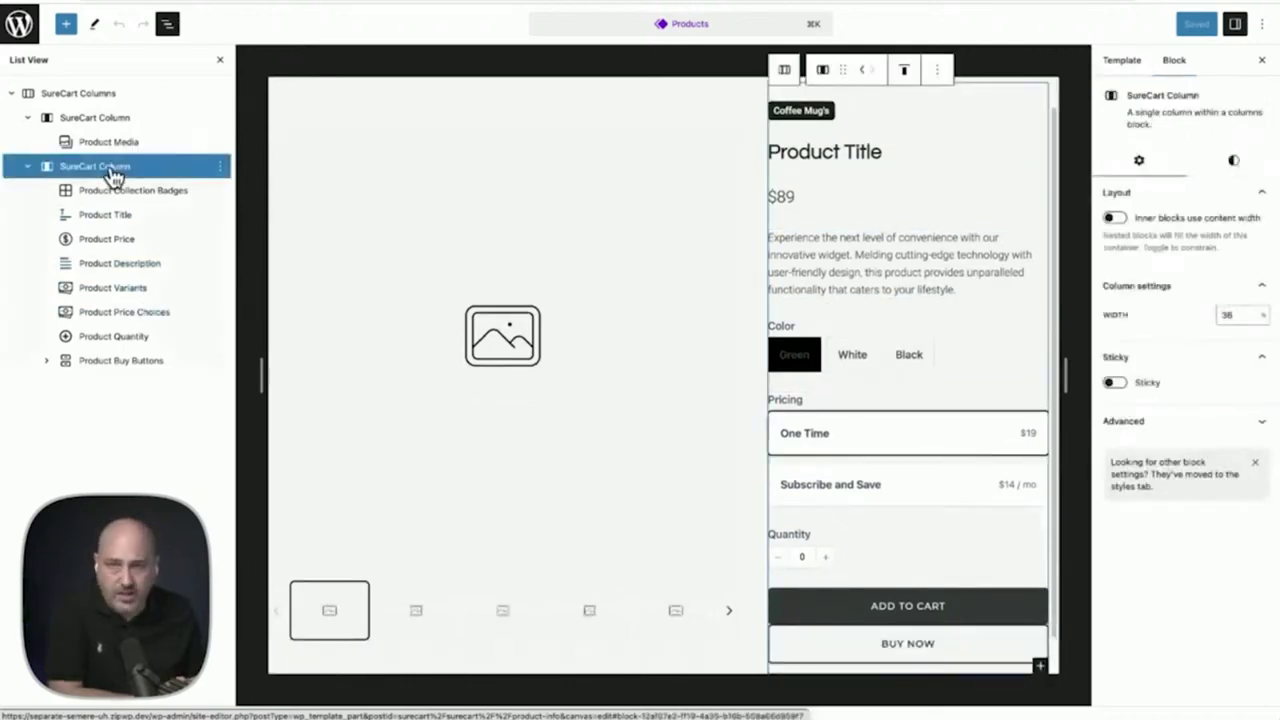
{"action": "scroll", "coordinate": [597, 606], "scroll_direction": "down", "scroll_amount": 1}
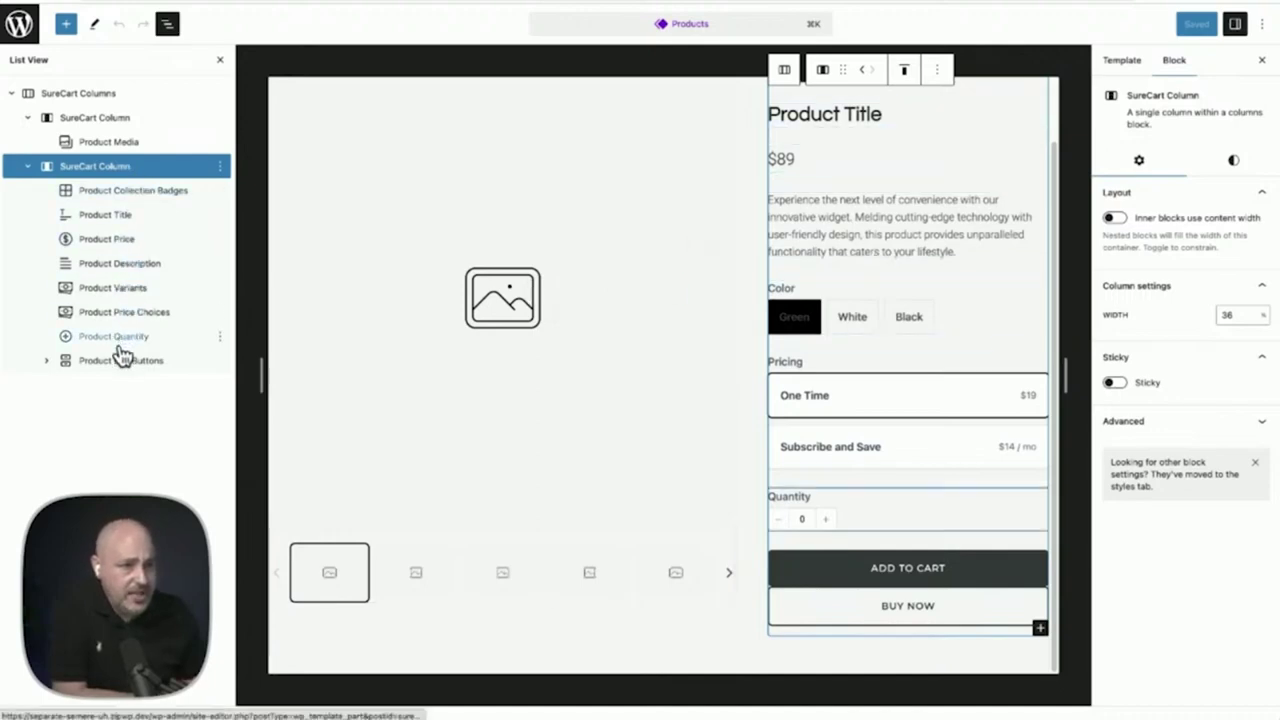
{"action": "left_click", "coordinate": [124, 292]}
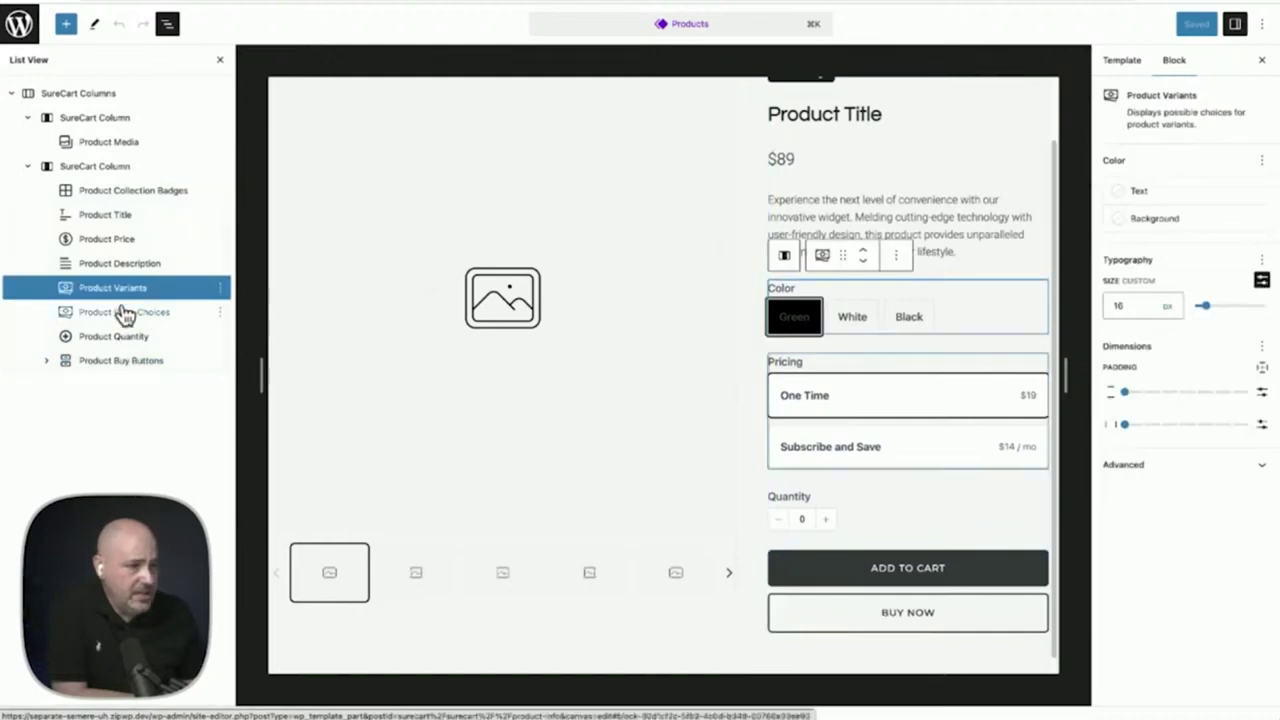
{"action": "left_click", "coordinate": [124, 316]}
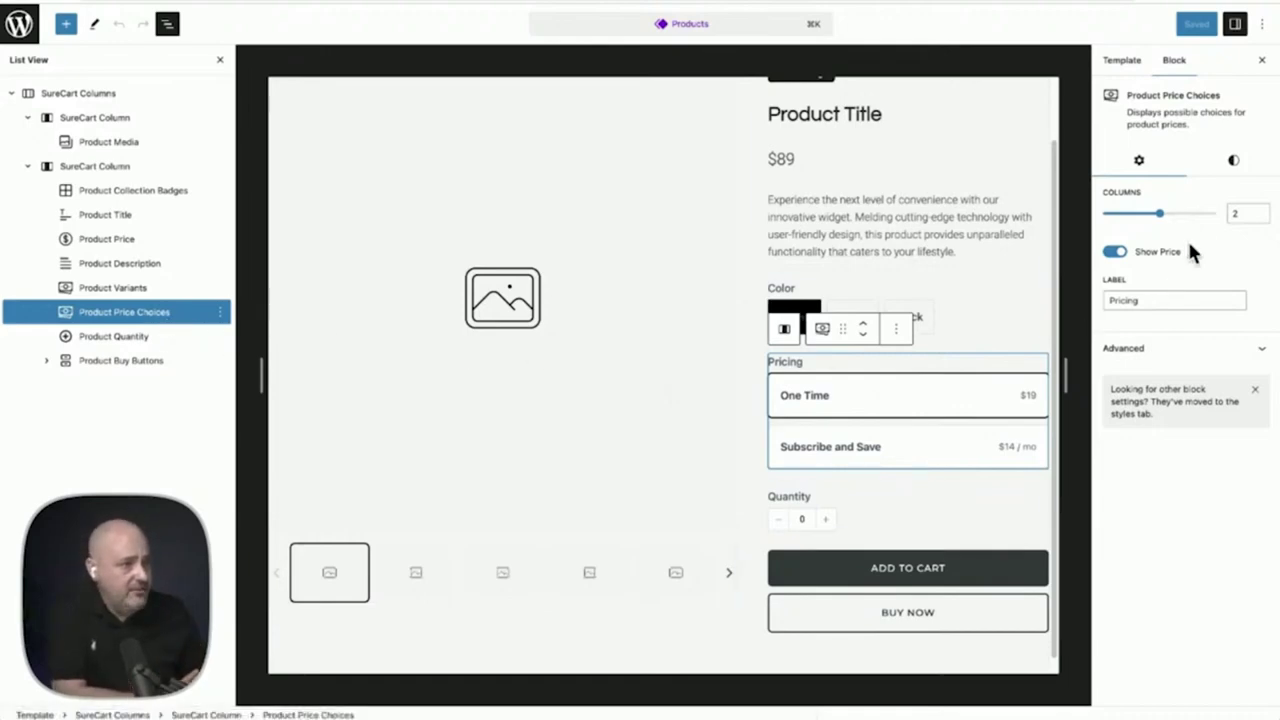
{"action": "mouse_move", "coordinate": [1163, 224]}
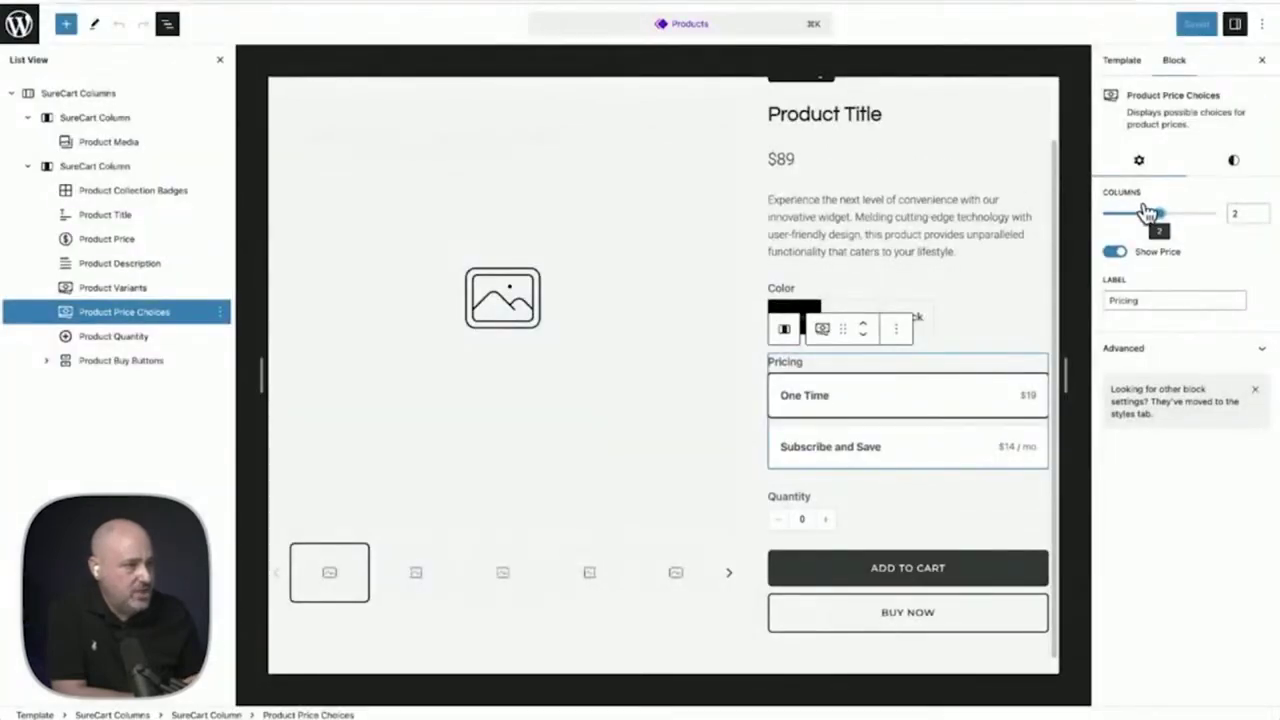
{"action": "mouse_move", "coordinate": [1160, 222]}
{"action": "left_mouse_down"}
{"action": "mouse_move", "coordinate": [1109, 223]}
{"action": "mouse_move", "coordinate": [1160, 218]}
{"action": "left_mouse_up"}
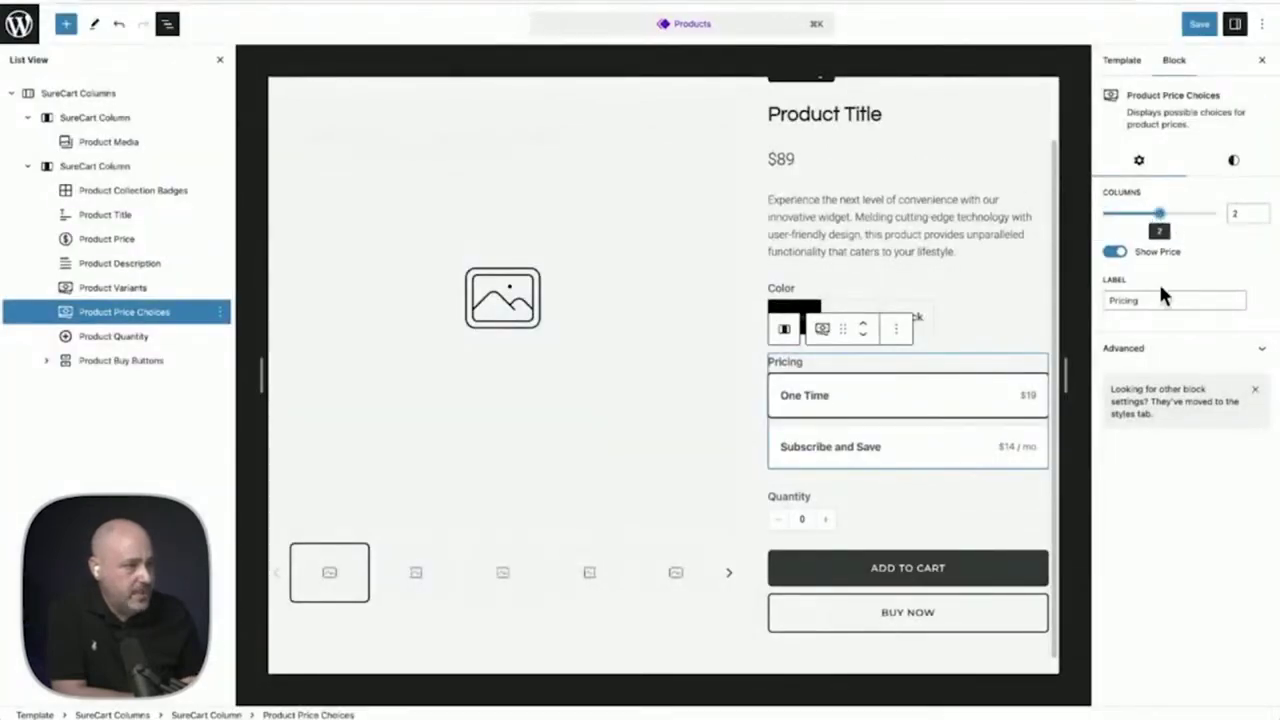
{"action": "left_click", "coordinate": [1115, 254]}
{"action": "left_click", "coordinate": [1115, 255]}
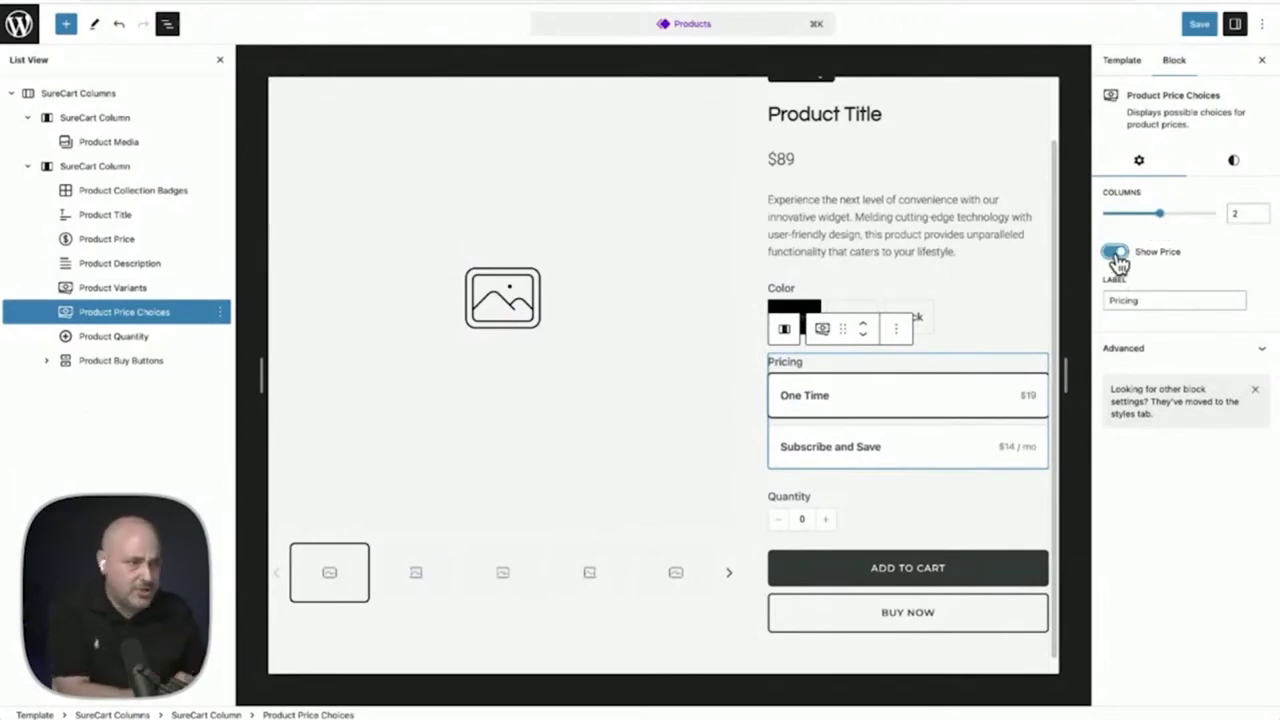
{"action": "left_click", "coordinate": [1138, 300]}
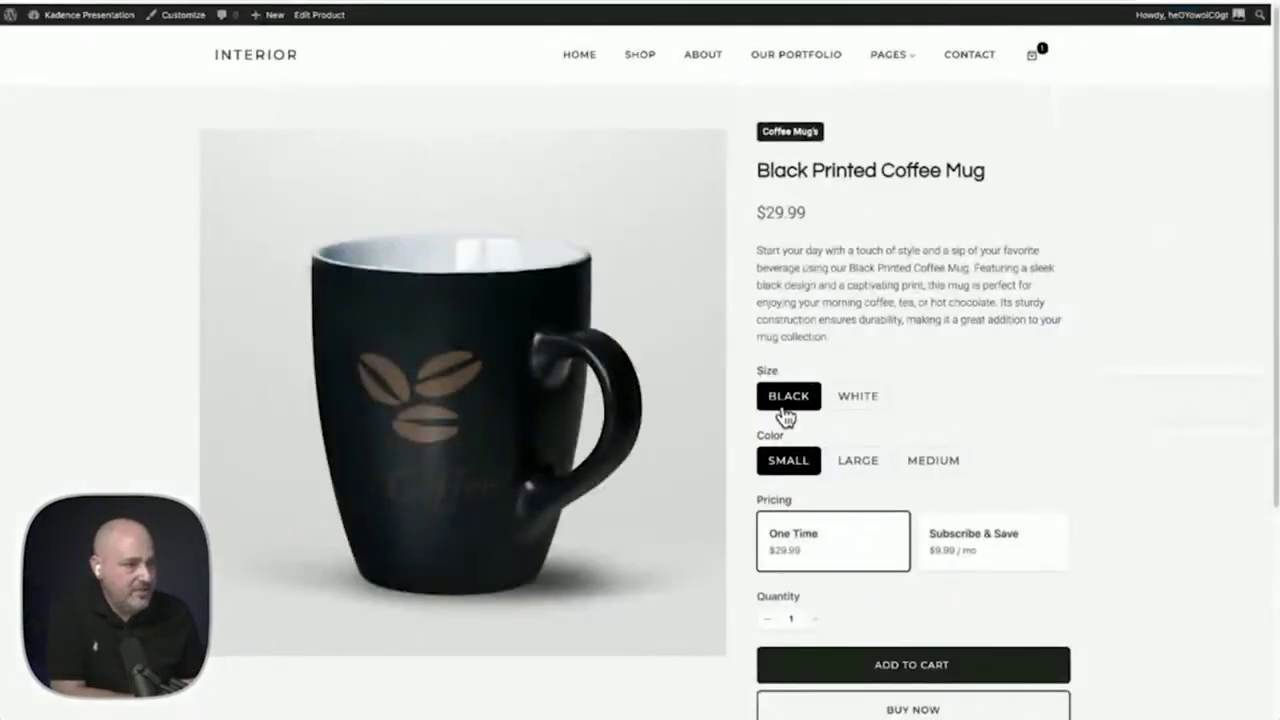
{"action": "left_click_drag", "start_coordinate": [800, 500], "coordinate": [766, 505]}
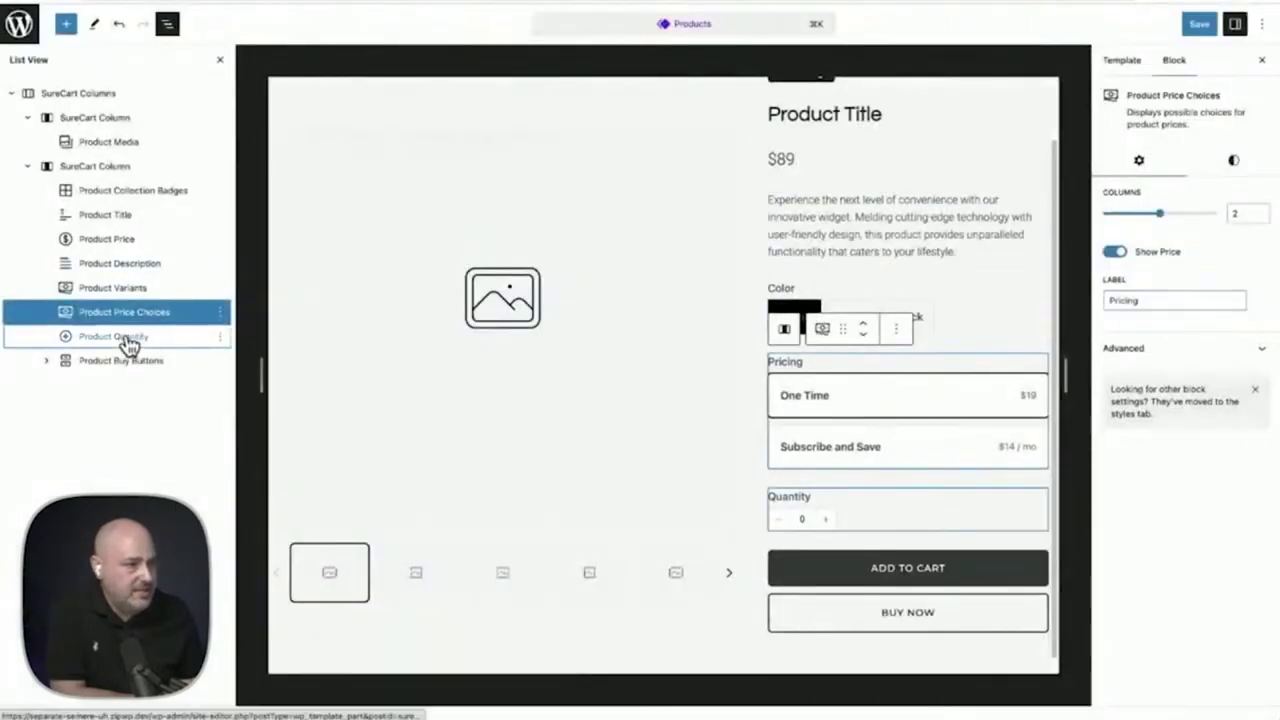
{"action": "left_click", "coordinate": [122, 338]}
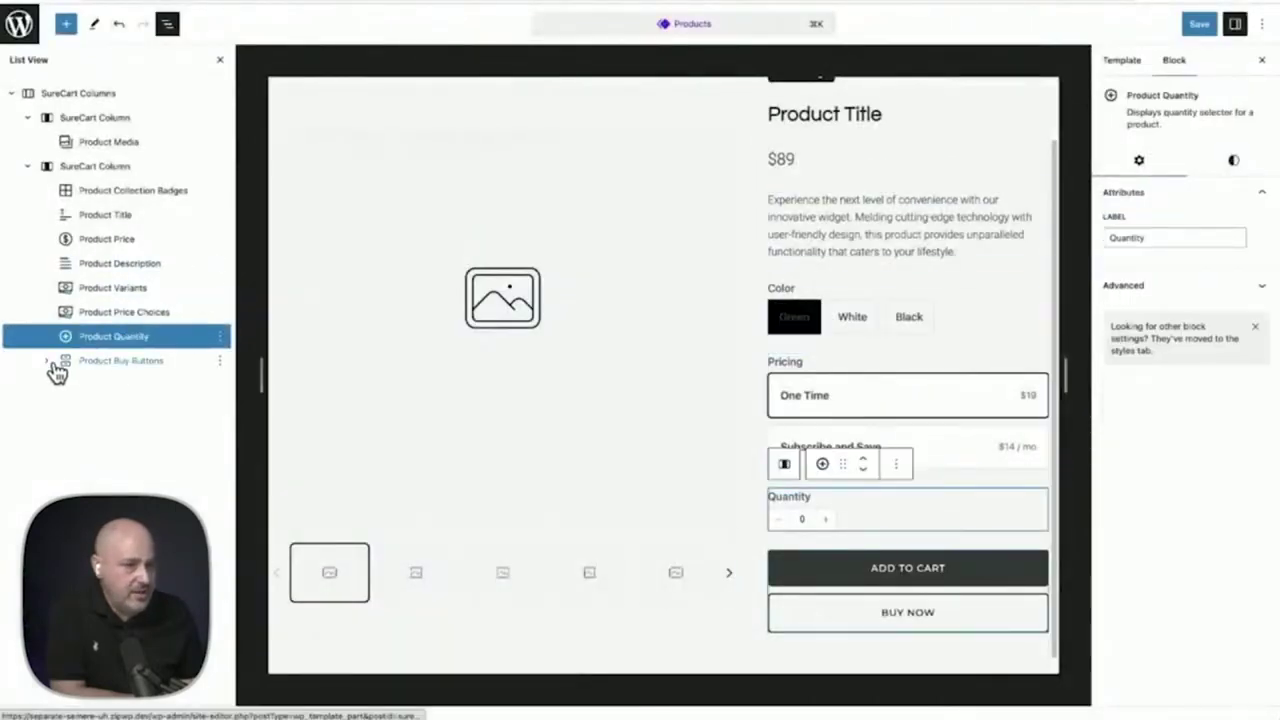
{"action": "left_click", "coordinate": [47, 362]}
{"action": "left_click", "coordinate": [138, 388]}
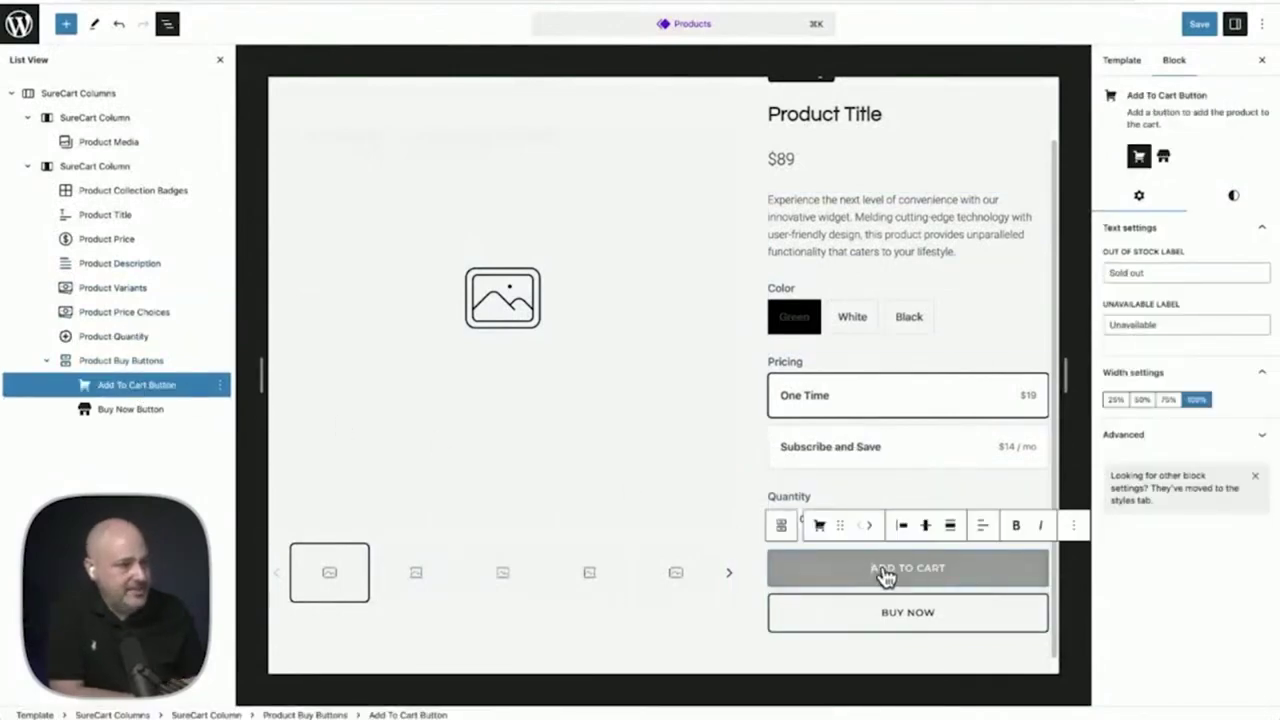
{"action": "left_click", "coordinate": [1142, 401]}
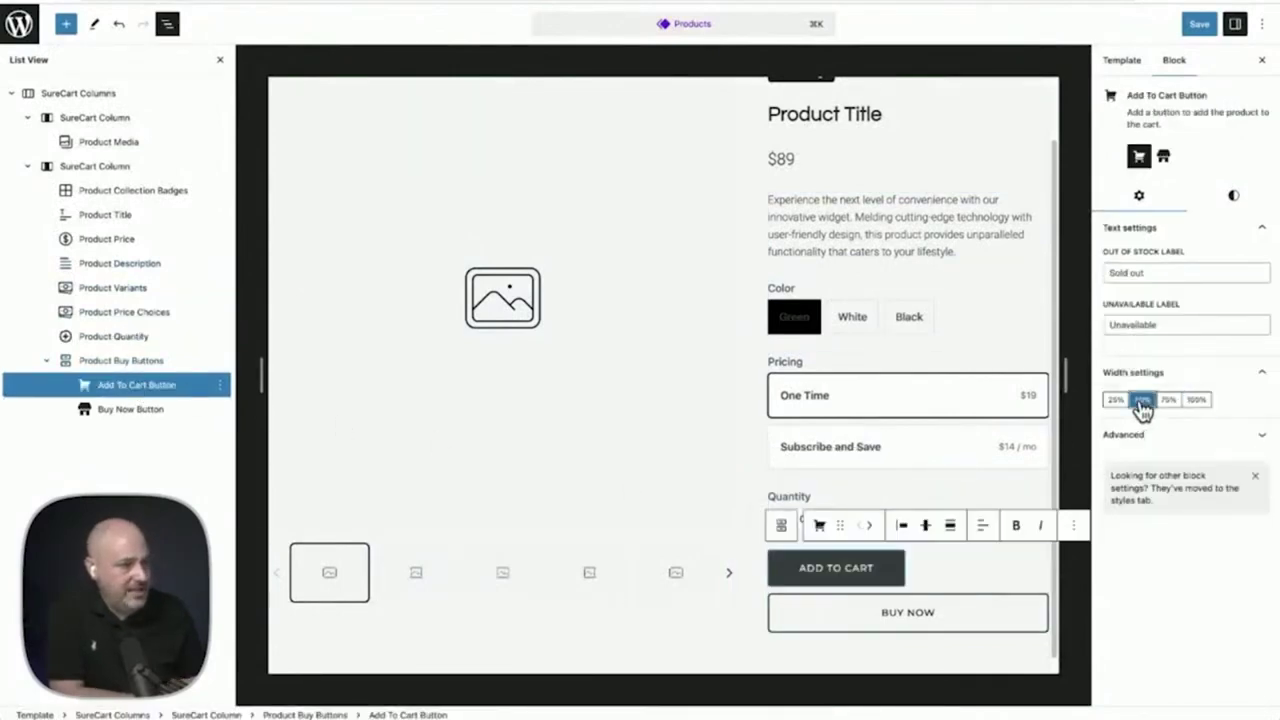
{"action": "left_click", "coordinate": [114, 412]}
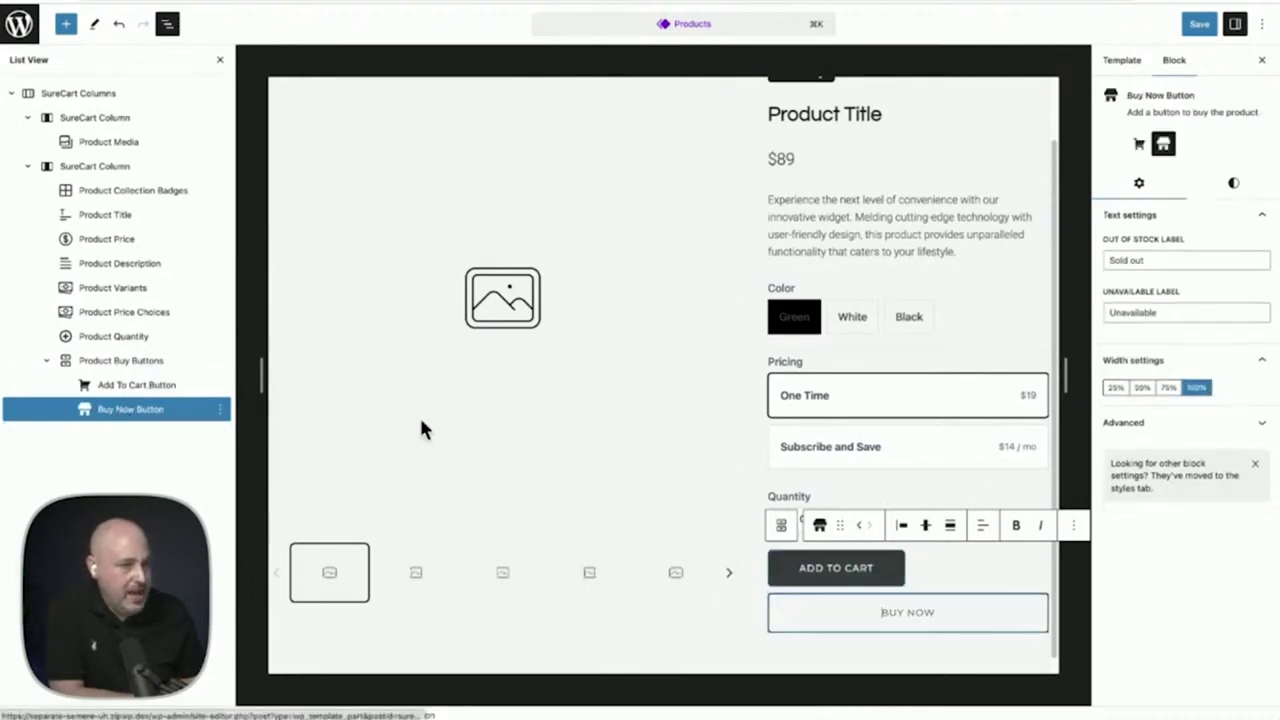
{"action": "left_click", "coordinate": [1140, 390]}
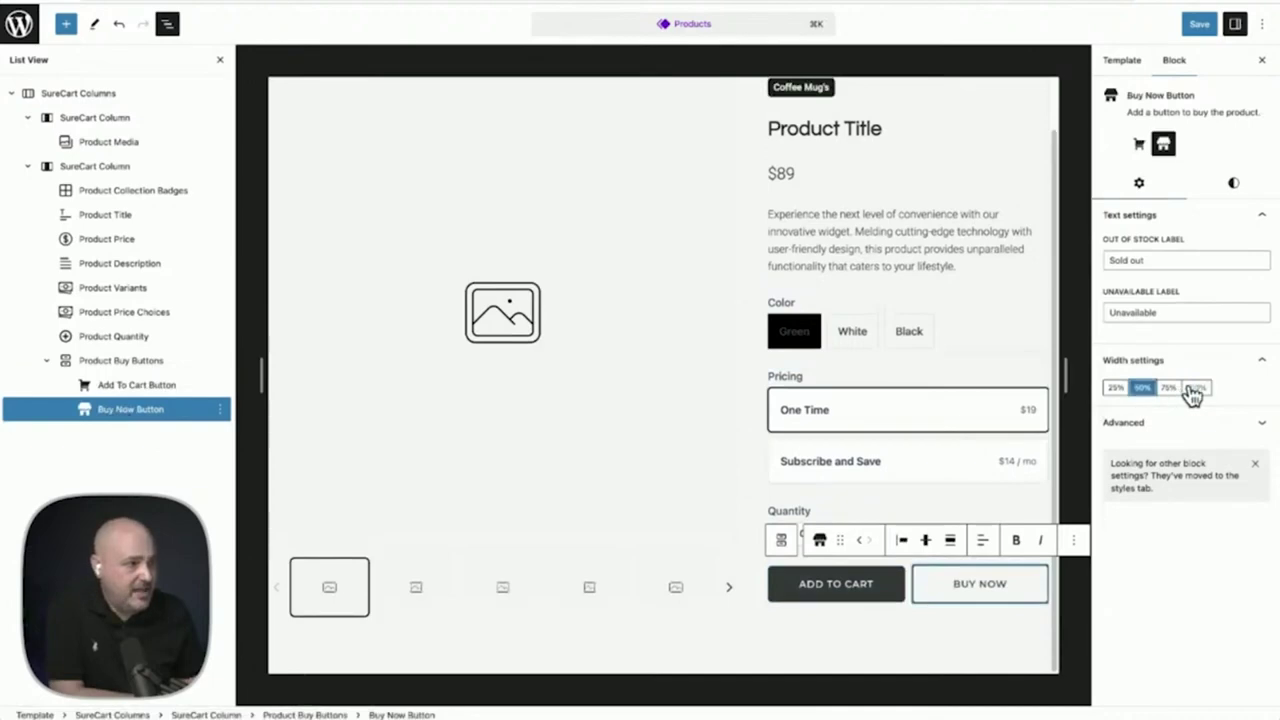
{"action": "left_click", "coordinate": [1195, 389]}
{"action": "left_click", "coordinate": [113, 388]}
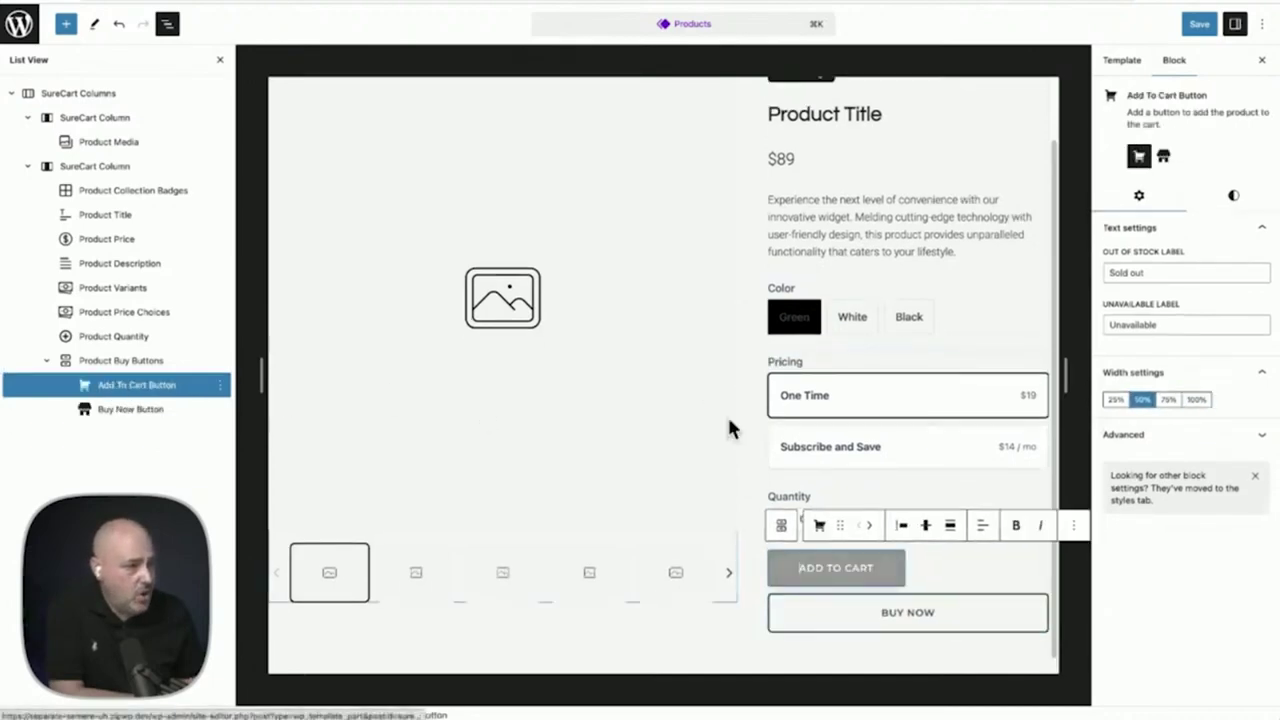
{"action": "left_click", "coordinate": [1197, 400]}
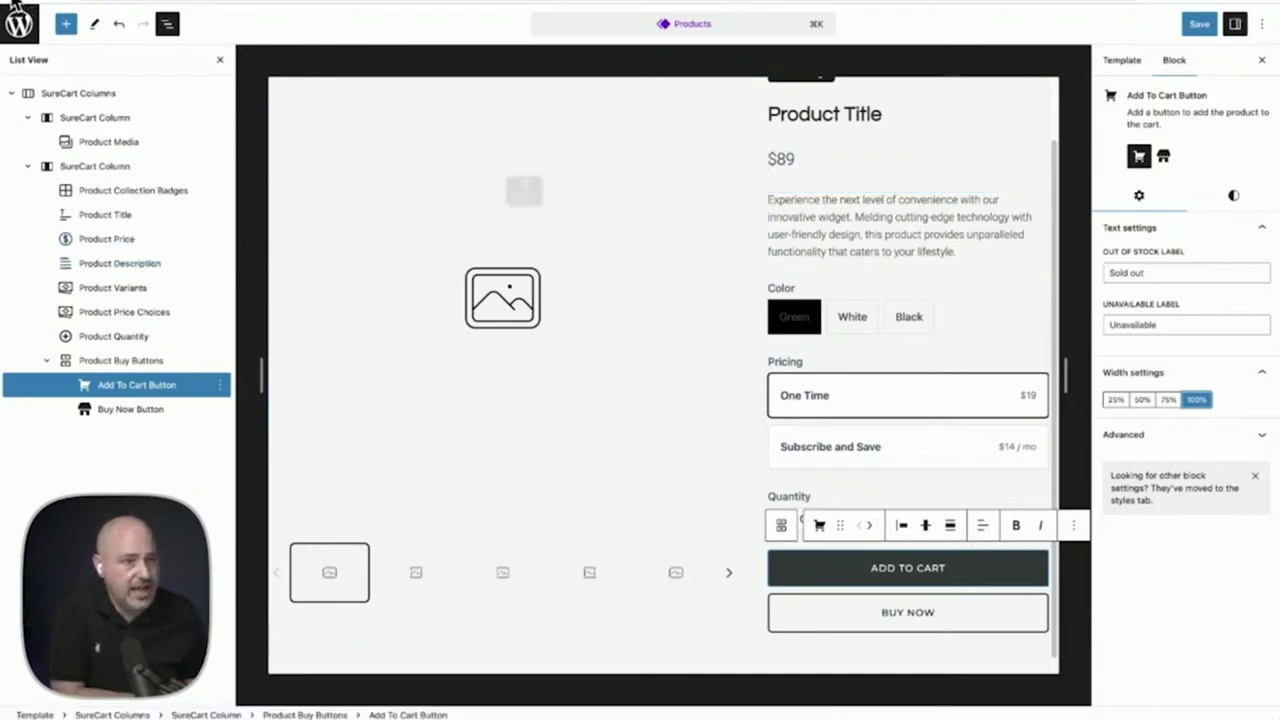
{"action": "left_click", "coordinate": [14, 8]}
{"action": "left_click", "coordinate": [586, 243]}
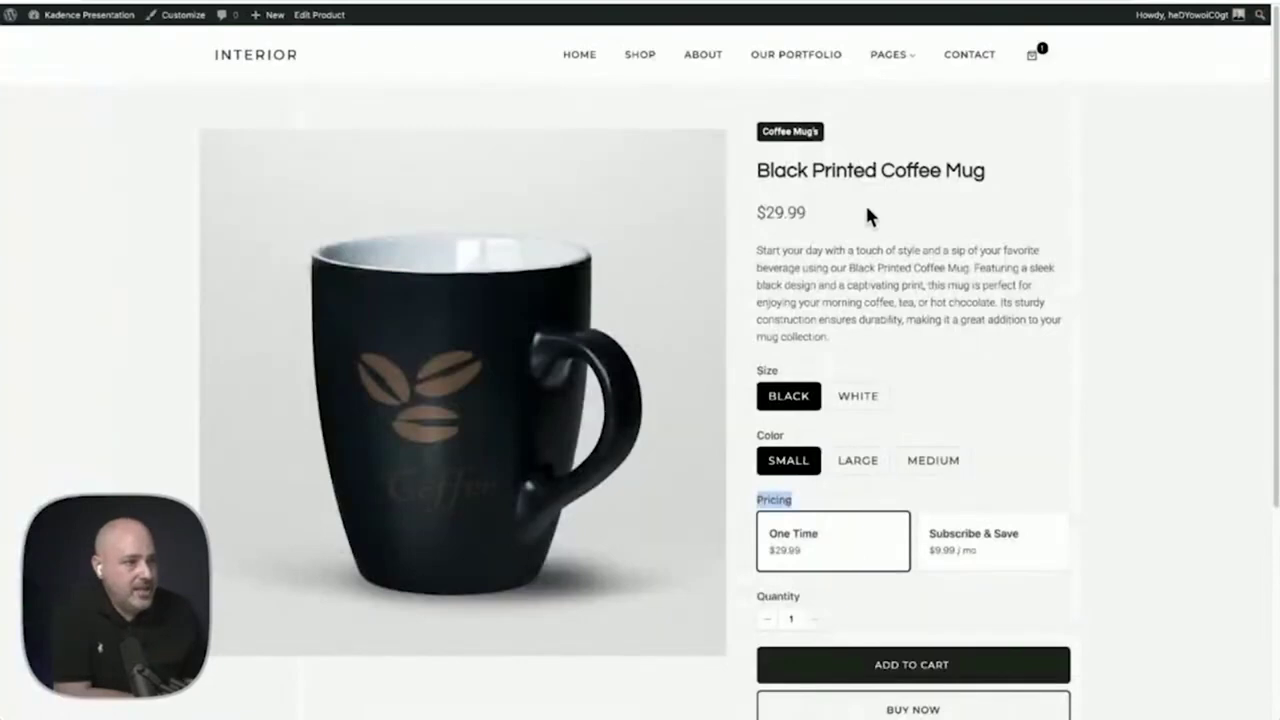
Add the black, small Black Printed Coffee Mug to the cart from its product page
{"action": "scroll", "coordinate": [866, 210], "scroll_direction": "down", "scroll_amount": 2}
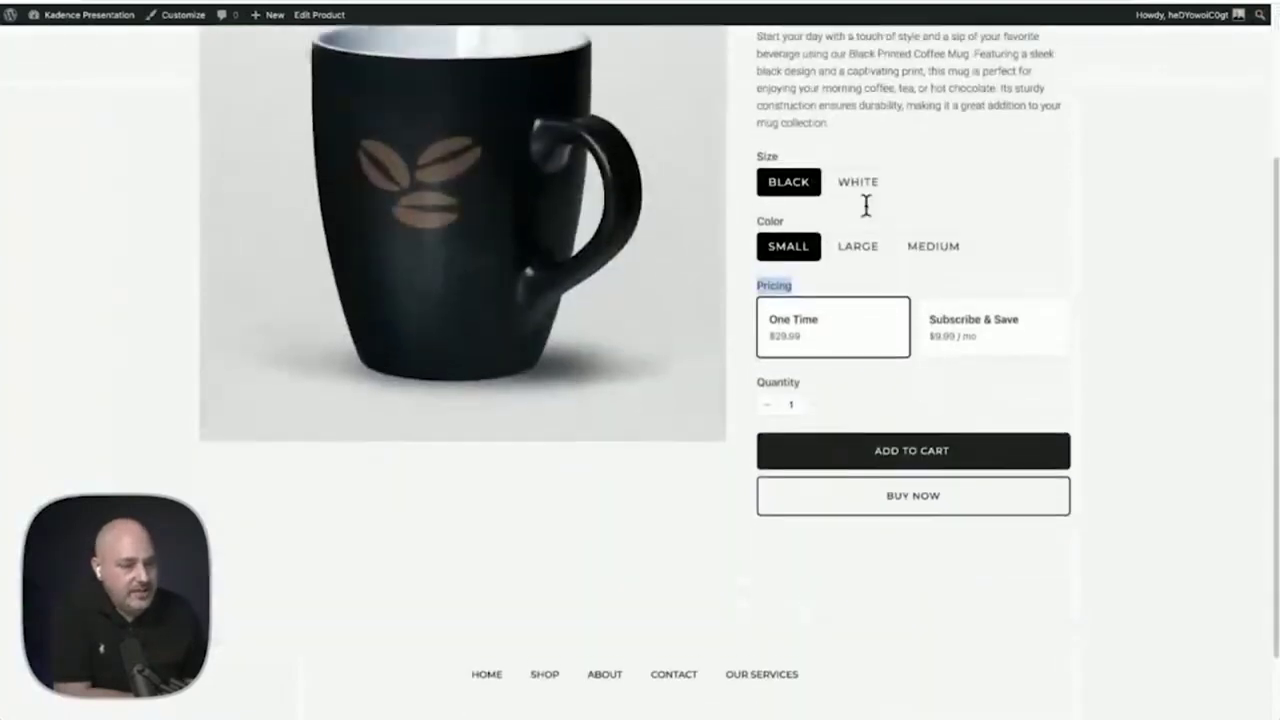
{"action": "scroll", "coordinate": [866, 210], "scroll_direction": "up", "scroll_amount": 2}
{"action": "left_click", "coordinate": [866, 210]}
{"action": "scroll", "coordinate": [867, 209], "scroll_direction": "down", "scroll_amount": 2}
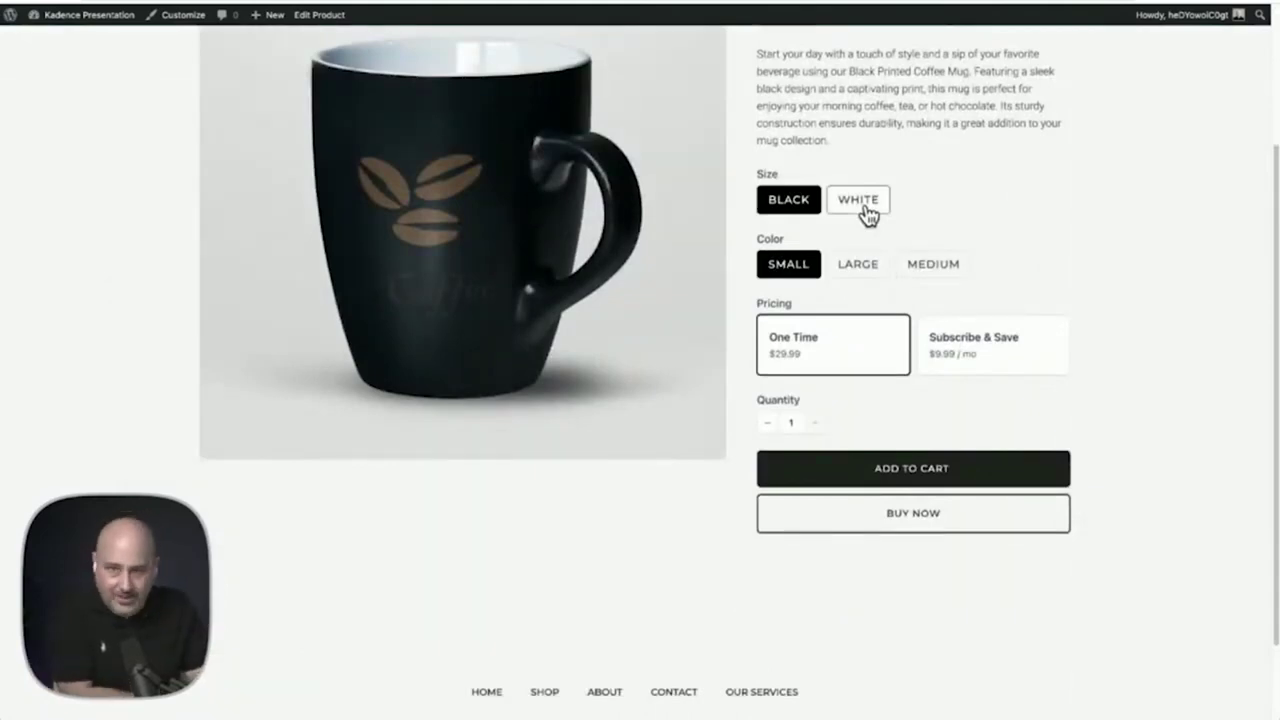
{"action": "left_click", "coordinate": [893, 472]}
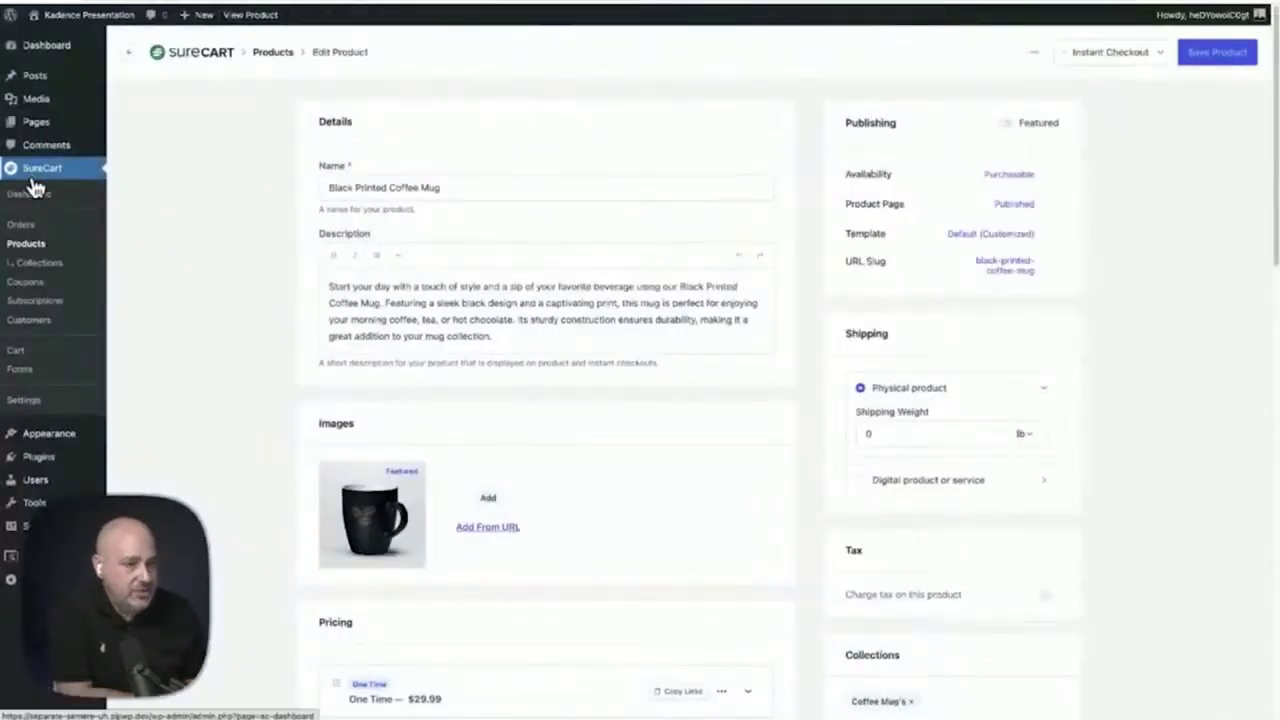
Open the SureCart Cart in the editor, expand it in List View, and select Cart Header
{"action": "left_click", "coordinate": [20, 360]}
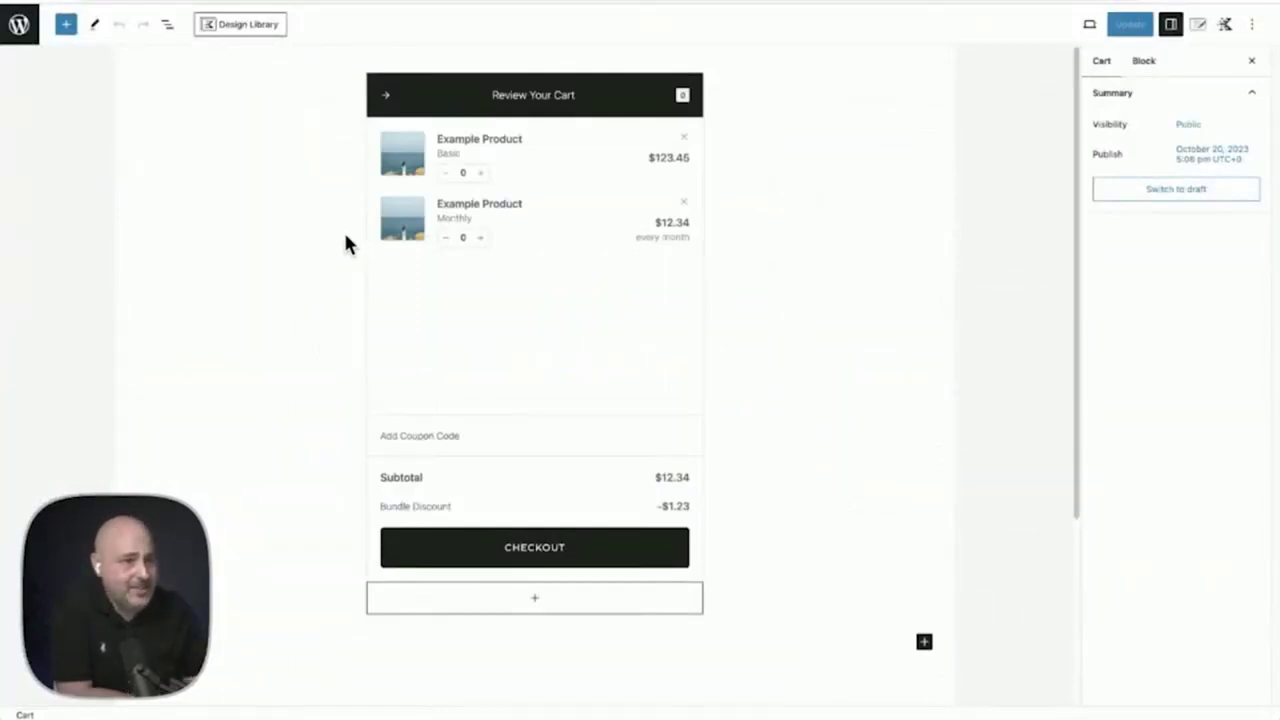
{"action": "left_click", "coordinate": [166, 25]}
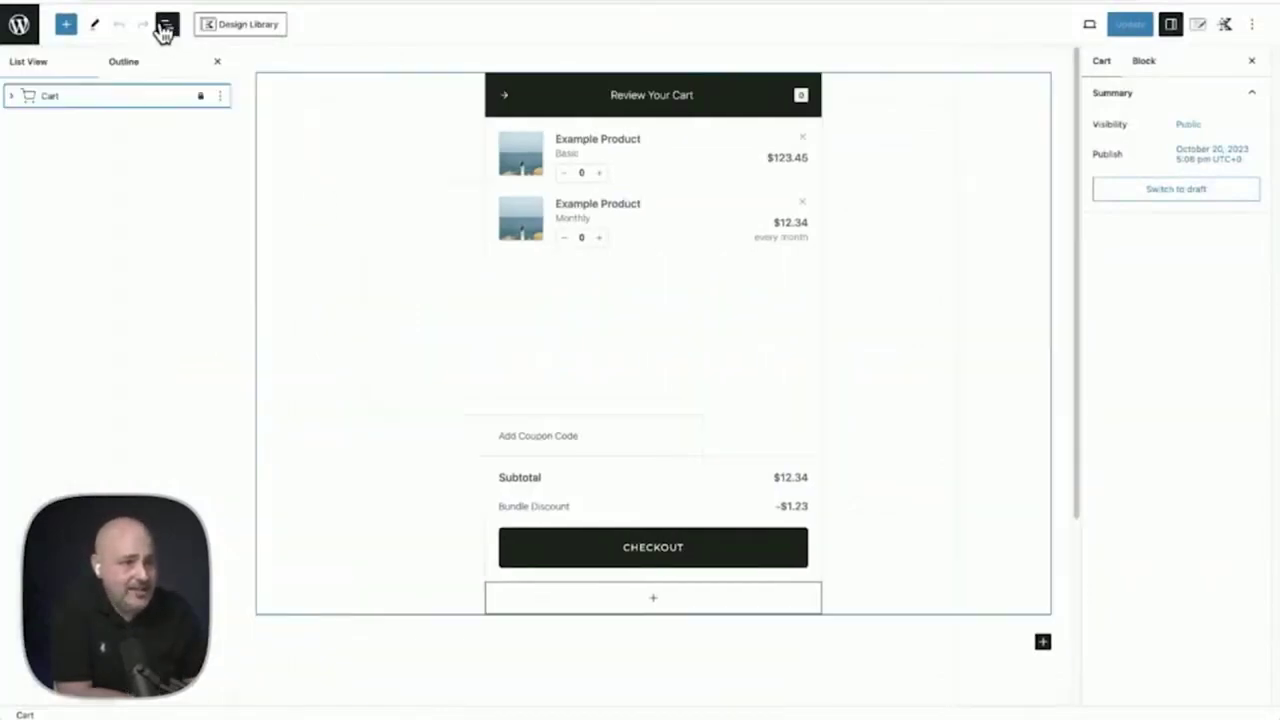
{"action": "left_click", "coordinate": [12, 98]}
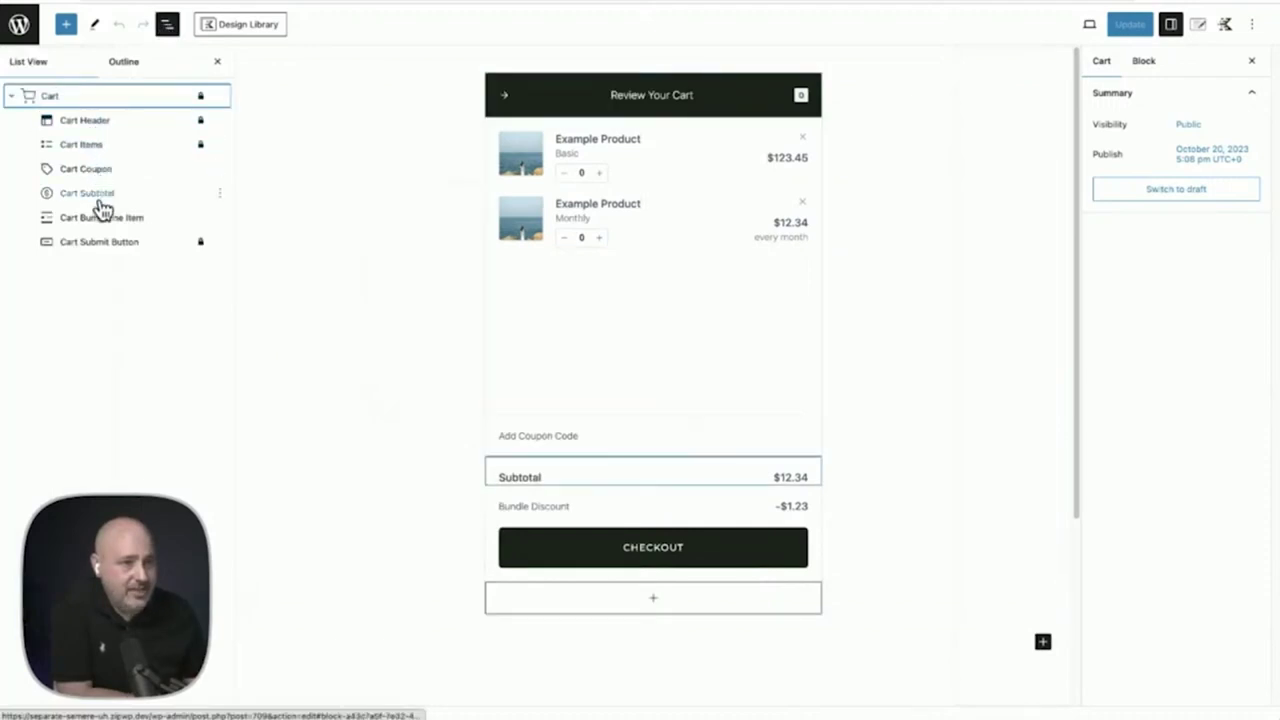
{"action": "left_click", "coordinate": [100, 127]}
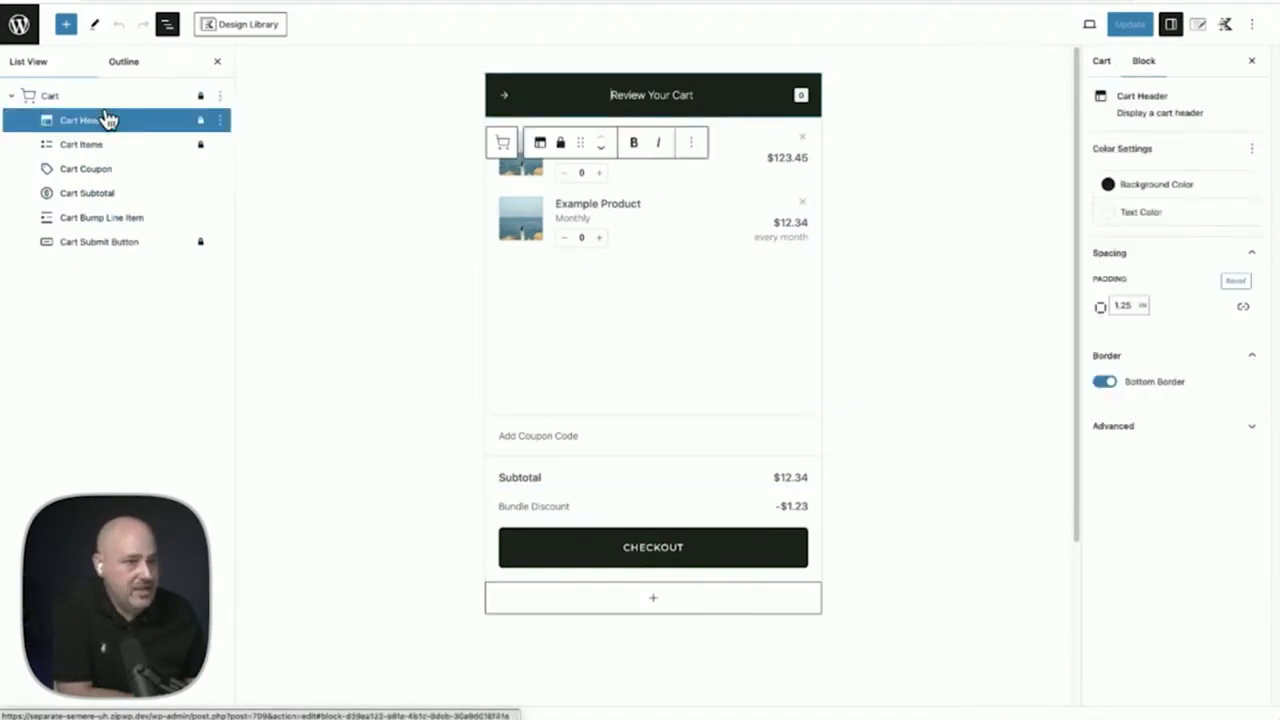
{"action": "triple_click", "coordinate": [637, 94]}
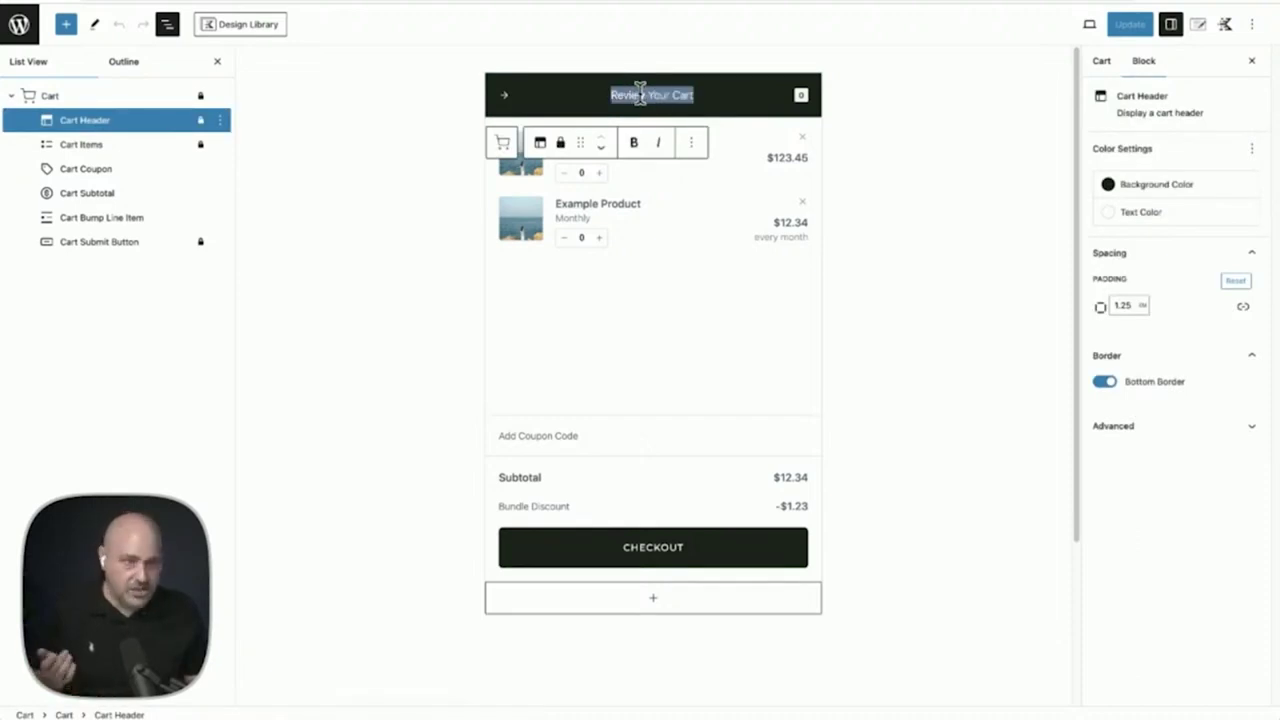
{"action": "left_click", "coordinate": [750, 101]}
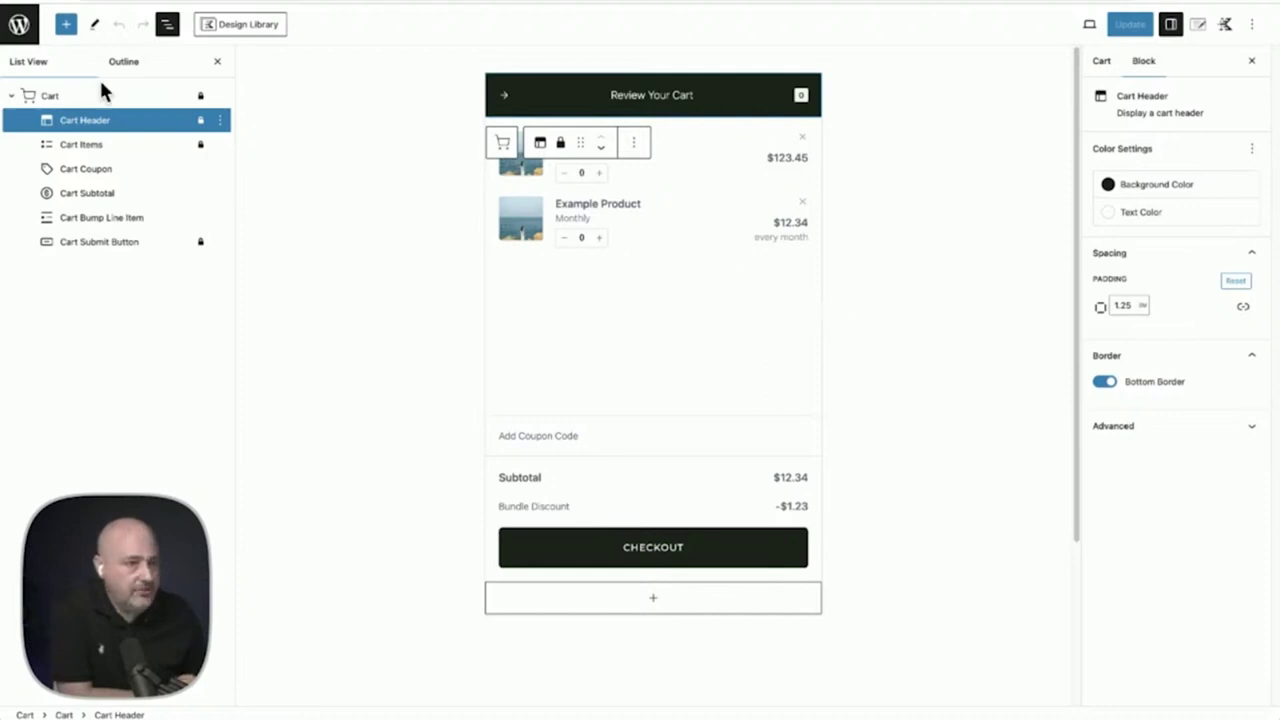
Insert a Cart Message block, move it under Cart Header, and type 'Free shipping on all order'
{"action": "left_click", "coordinate": [689, 605]}
{"action": "scroll", "coordinate": [600, 430], "scroll_direction": "down", "scroll_amount": 1}
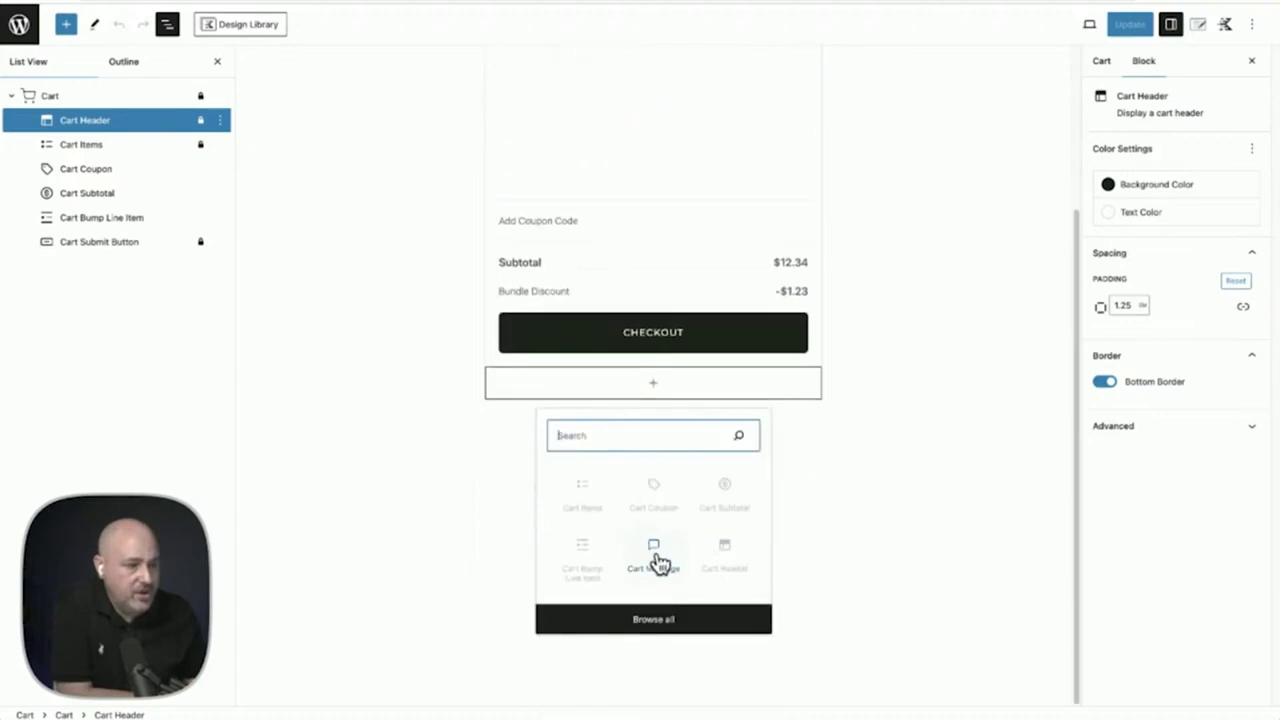
{"action": "left_click", "coordinate": [654, 556]}
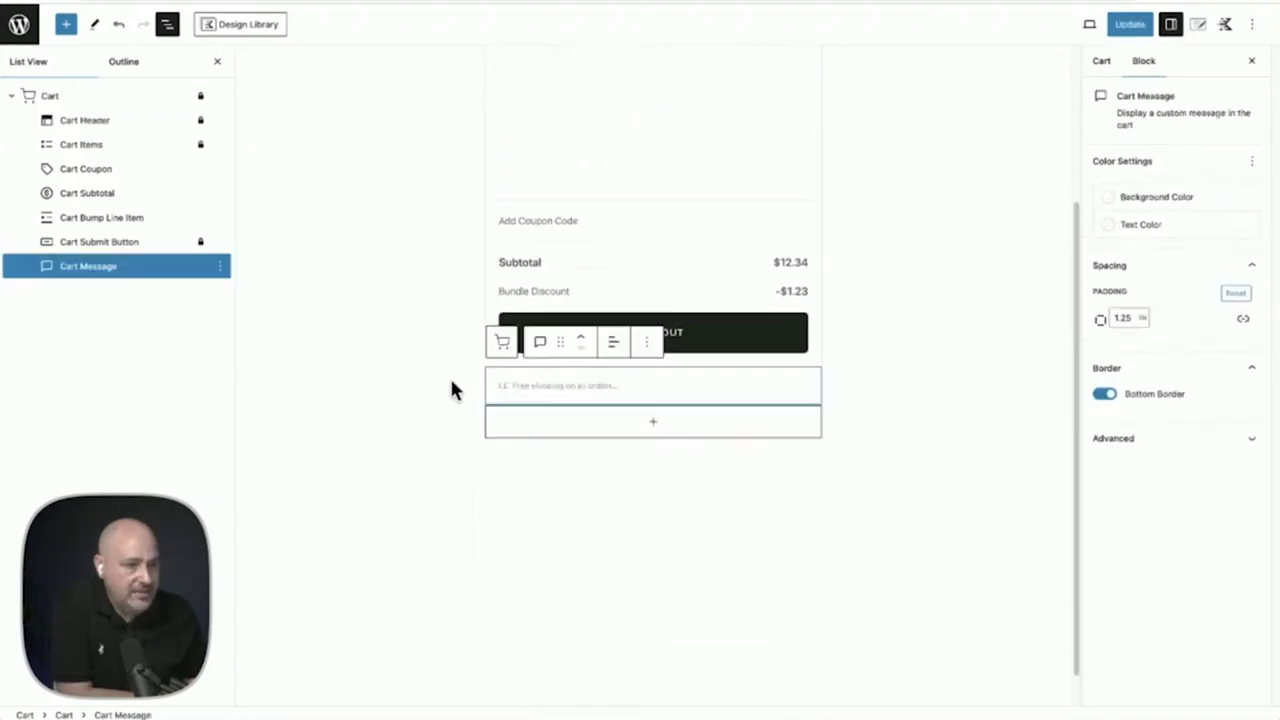
{"action": "left_click_drag", "start_coordinate": [155, 268], "coordinate": [148, 126]}
{"action": "left_click", "coordinate": [564, 133]}
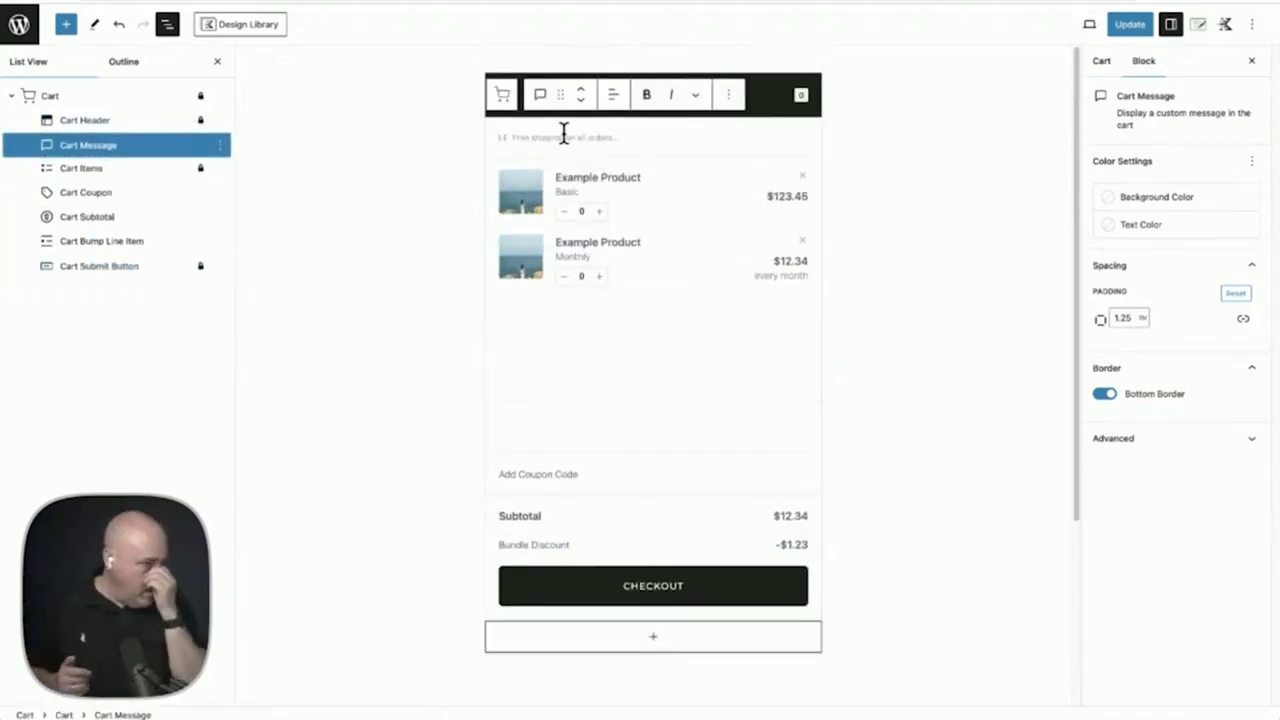
{"action": "type", "text": "Free shipp"}
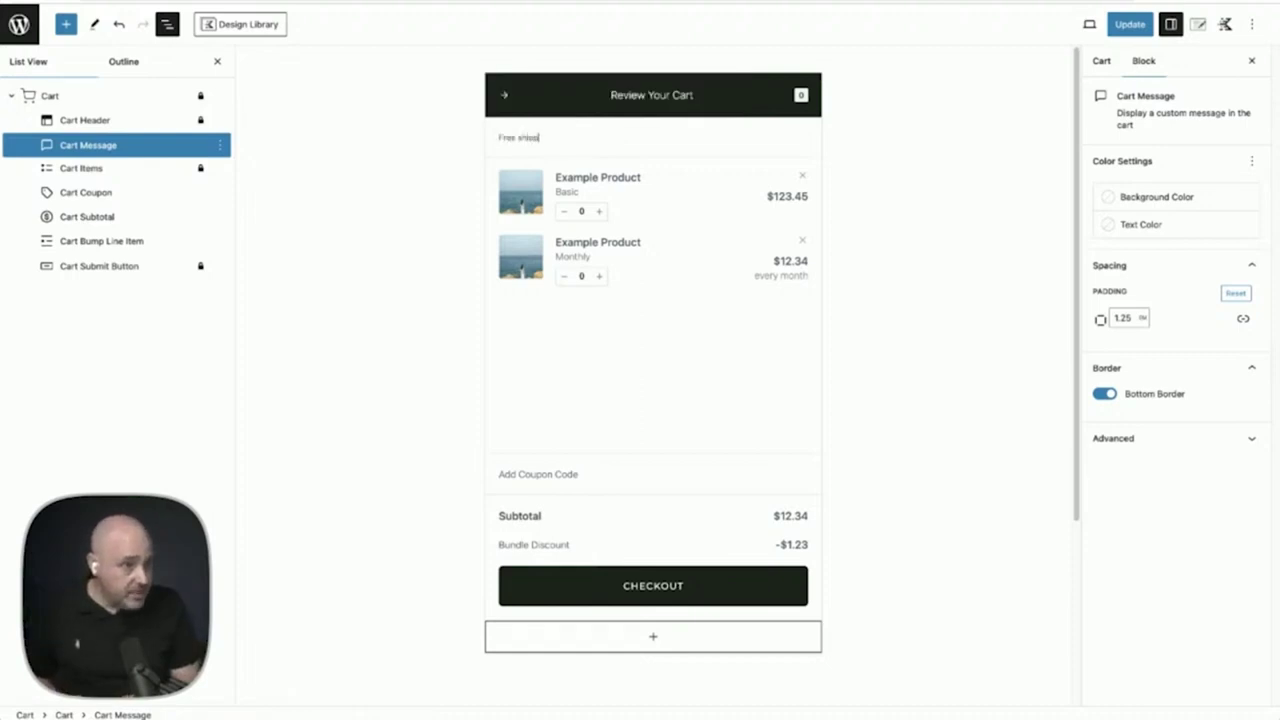
{"action": "type", "text": "ing on all orders"}
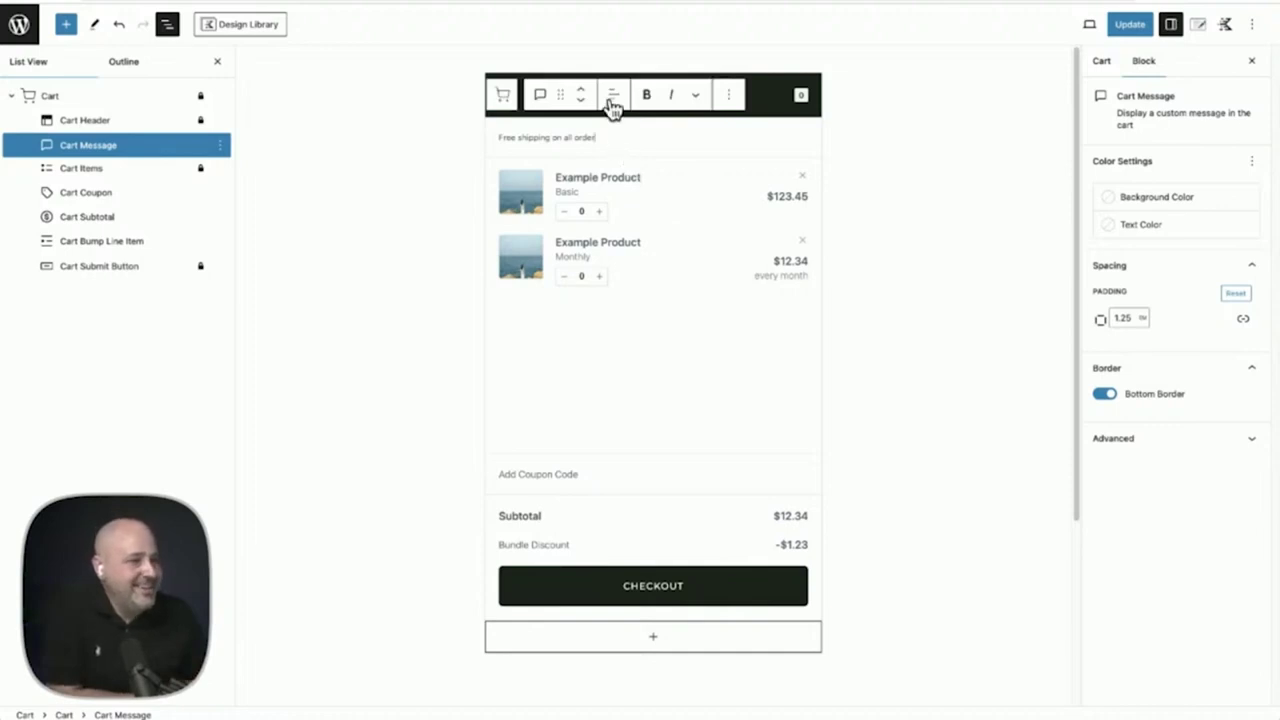
Center the free-shipping message, with an Accent - alt dark grey background and white text
{"action": "left_click", "coordinate": [613, 94]}
{"action": "left_click", "coordinate": [636, 161]}
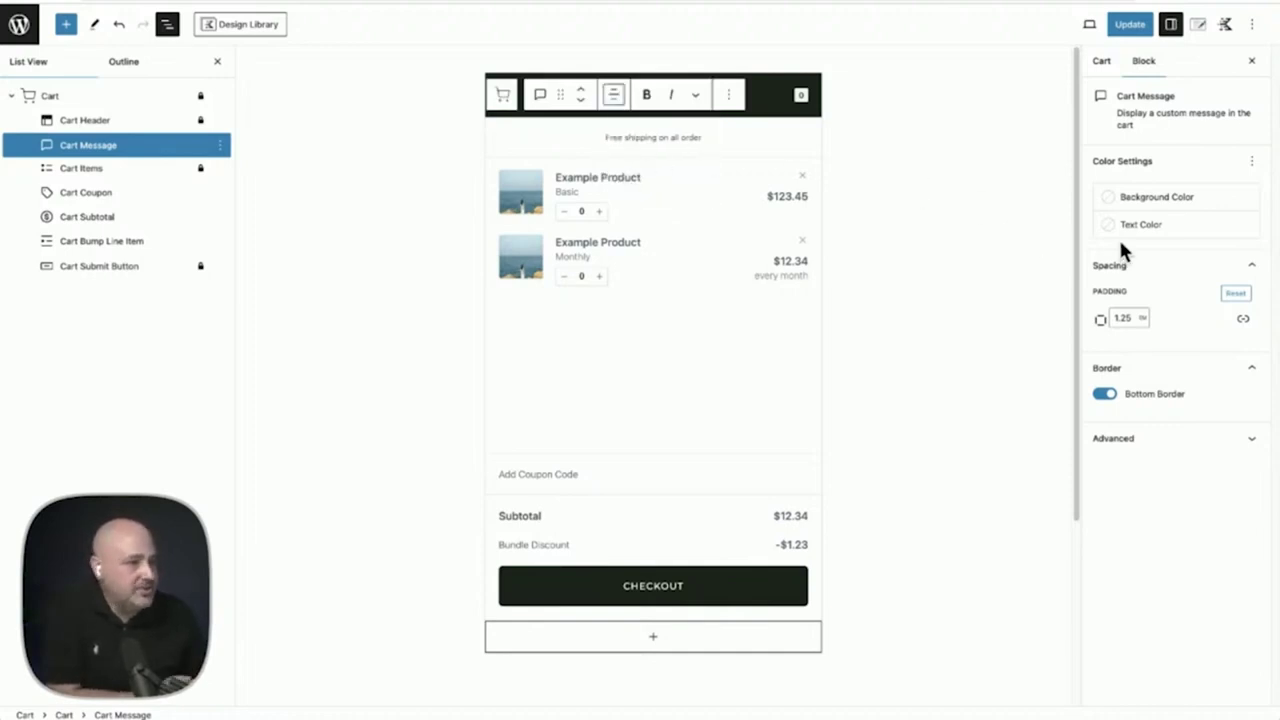
{"action": "left_click", "coordinate": [1140, 200]}
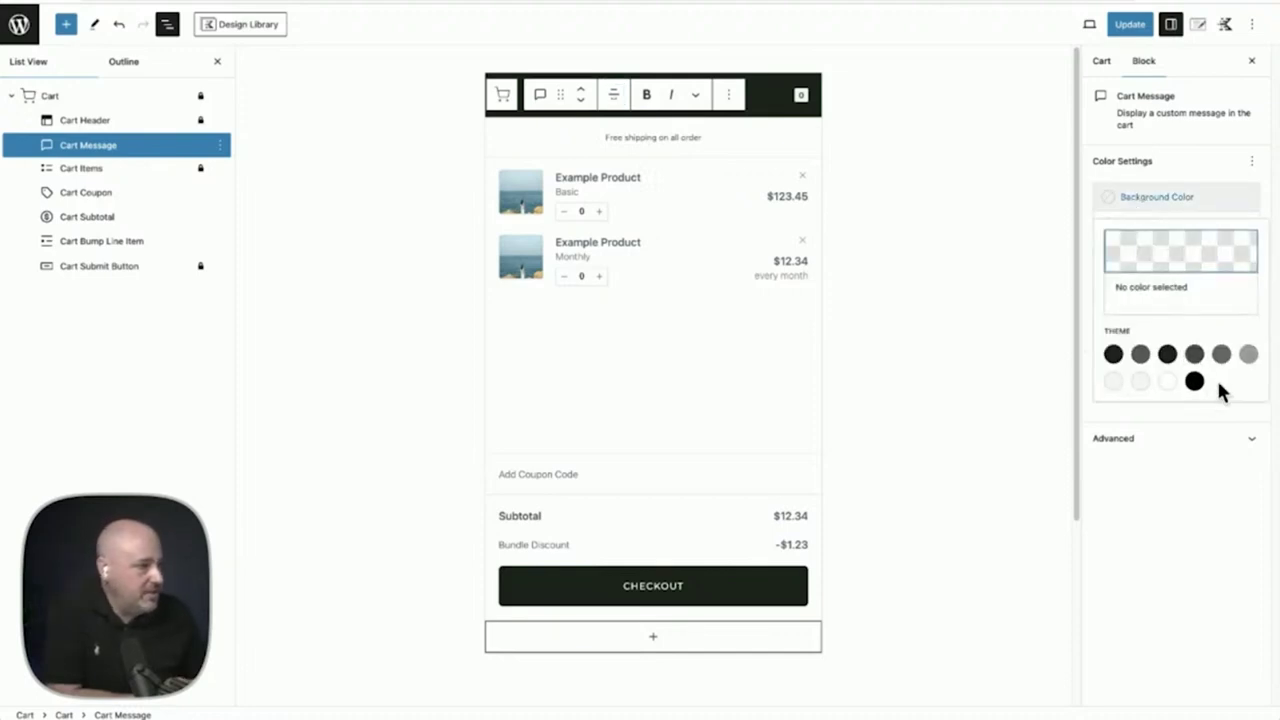
{"action": "left_click", "coordinate": [1141, 355]}
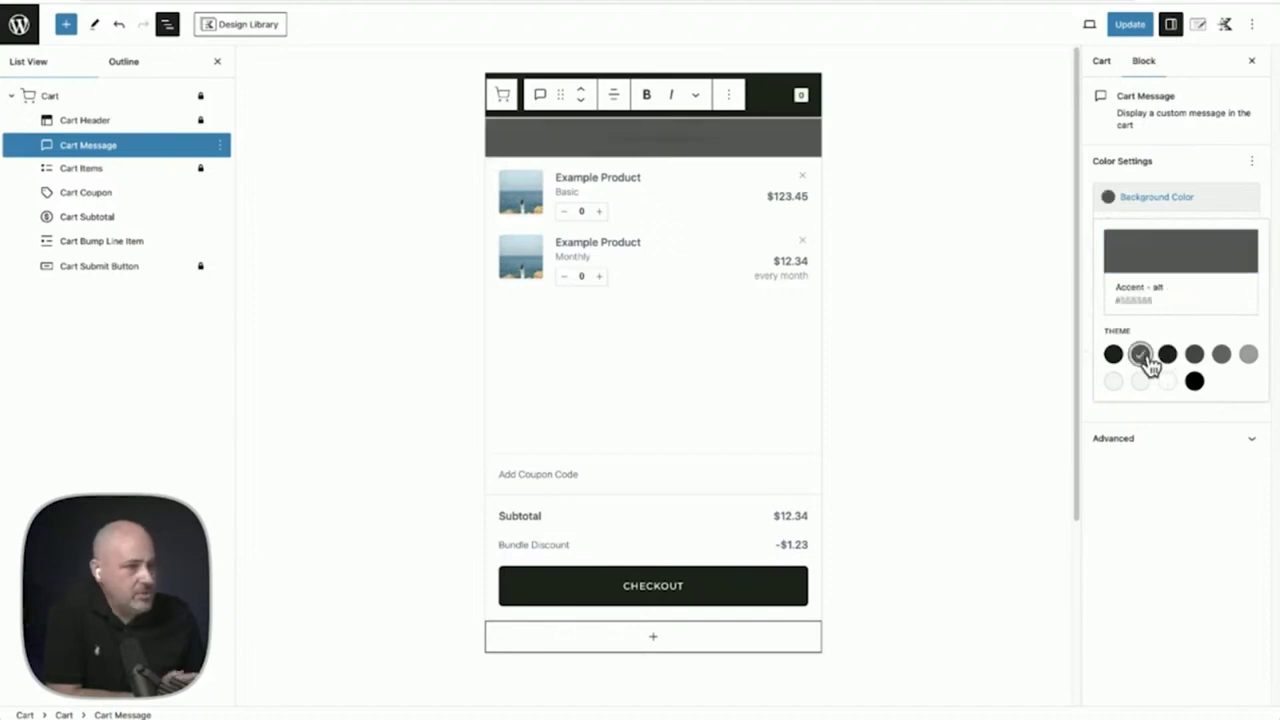
{"action": "left_click", "coordinate": [1163, 167]}
{"action": "left_click", "coordinate": [1160, 222]}
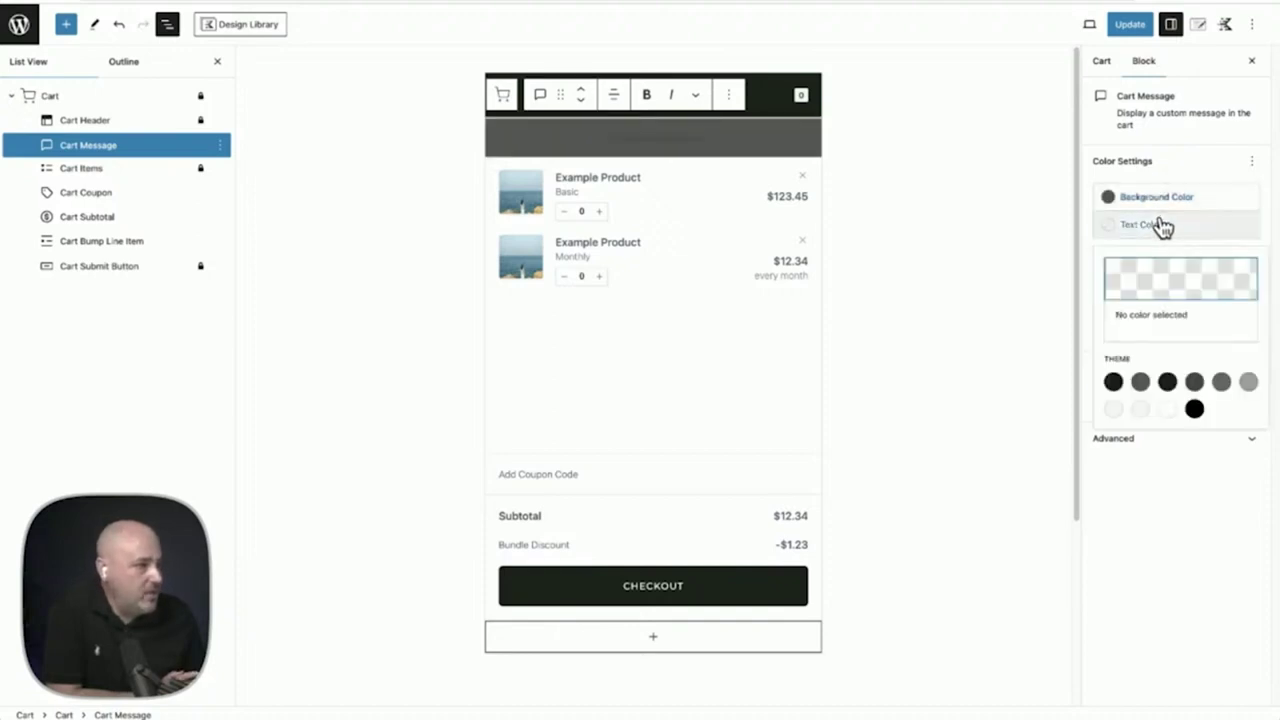
{"action": "left_click", "coordinate": [1165, 409]}
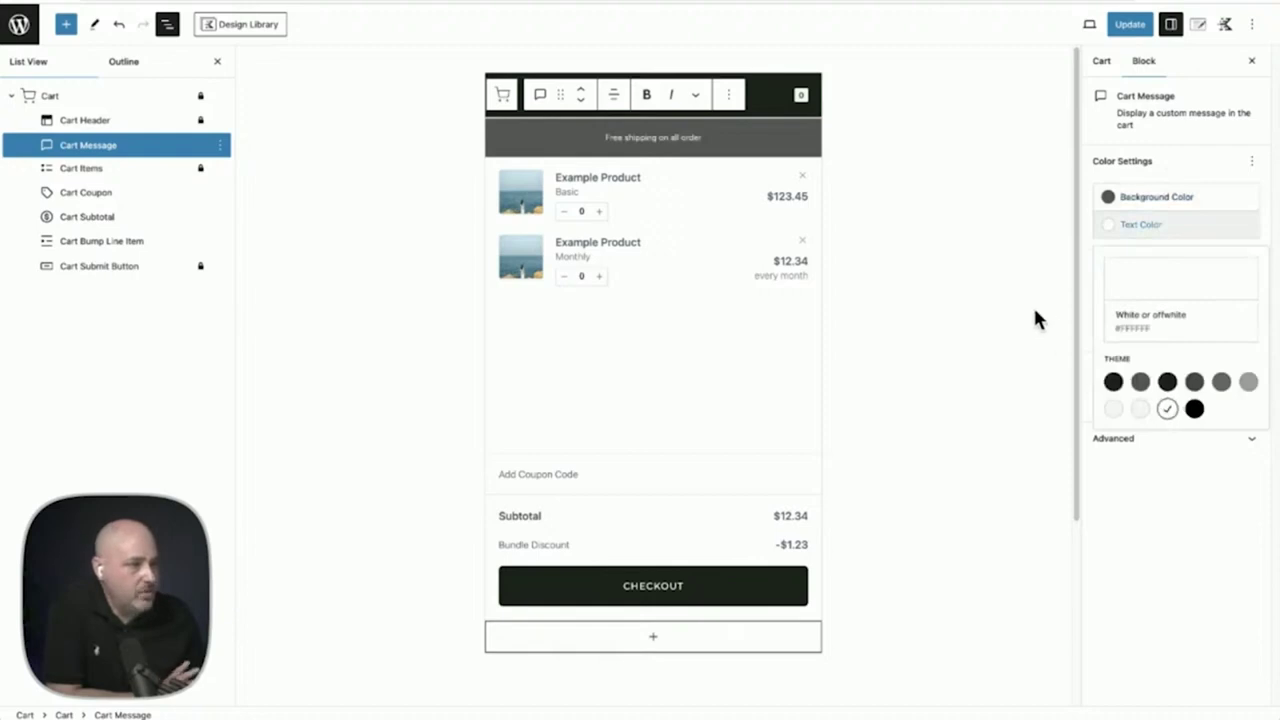
{"action": "left_click", "coordinate": [1205, 178]}
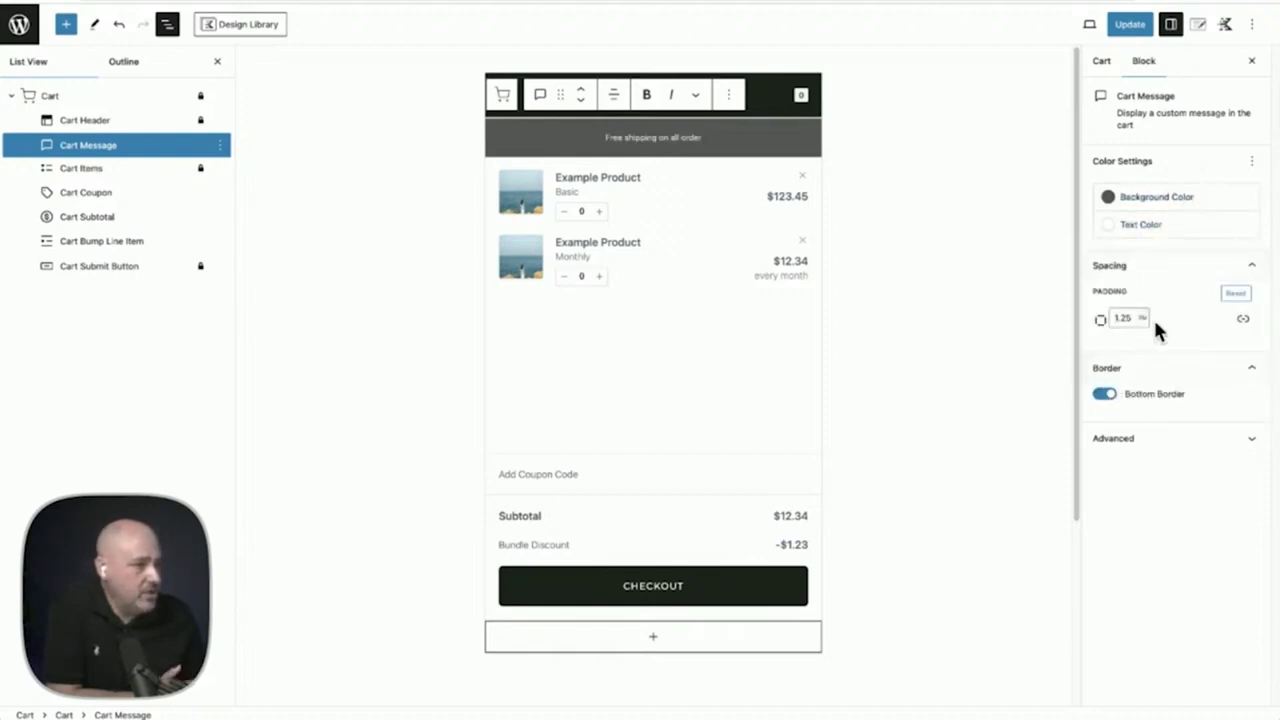
{"action": "double_click", "coordinate": [654, 137]}
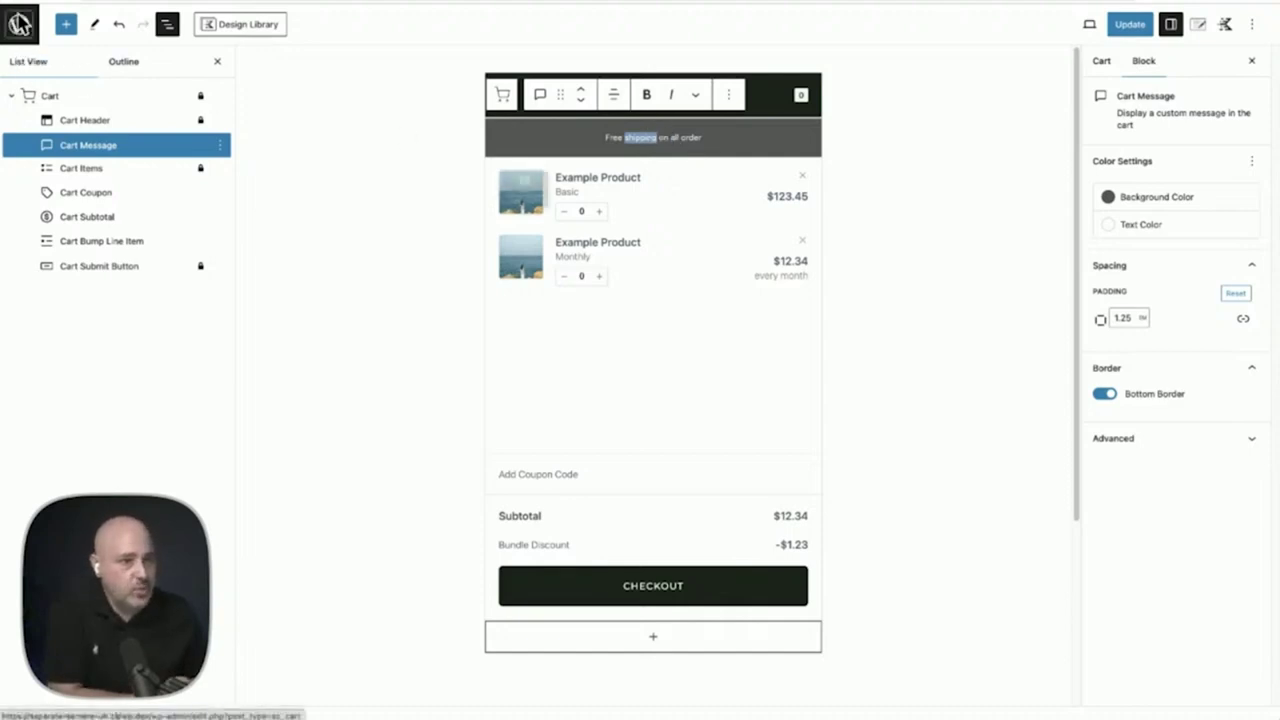
Leave the cart editor, confirm Leave, and proceed from the cart drawer to Checkout
{"action": "left_click", "coordinate": [20, 22]}
{"action": "left_click", "coordinate": [583, 238]}
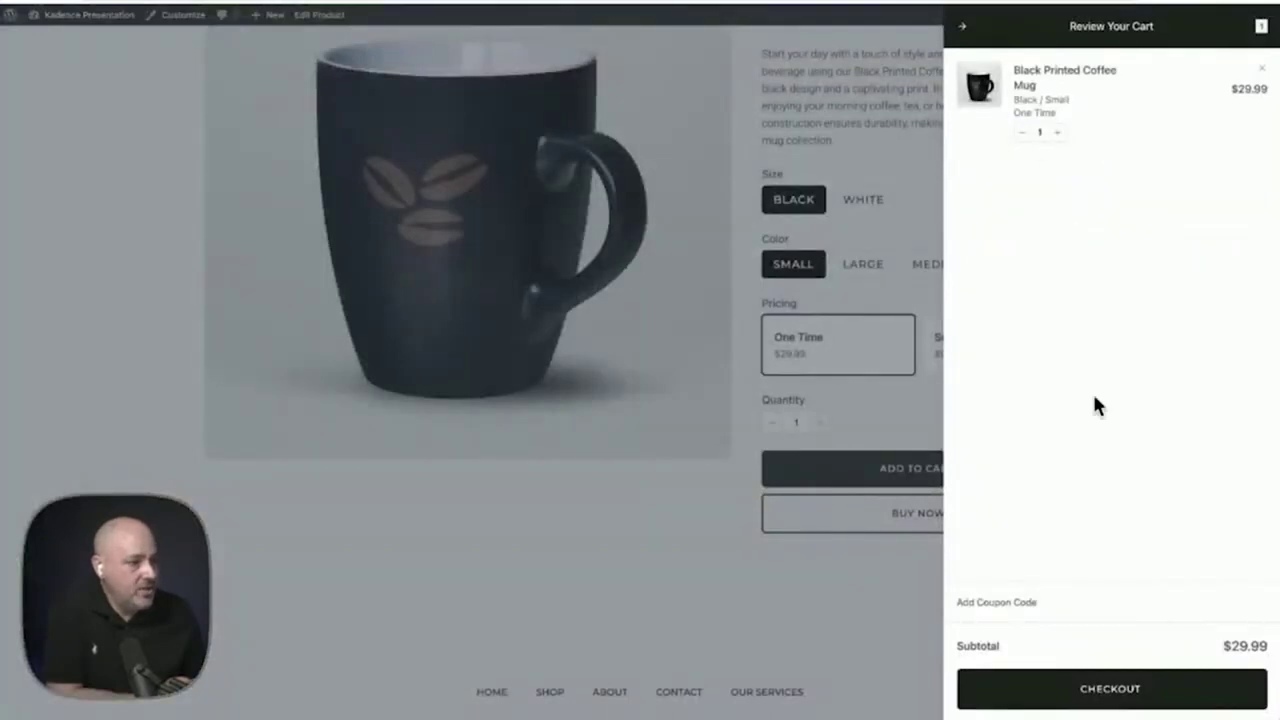
{"action": "left_click", "coordinate": [1110, 700]}
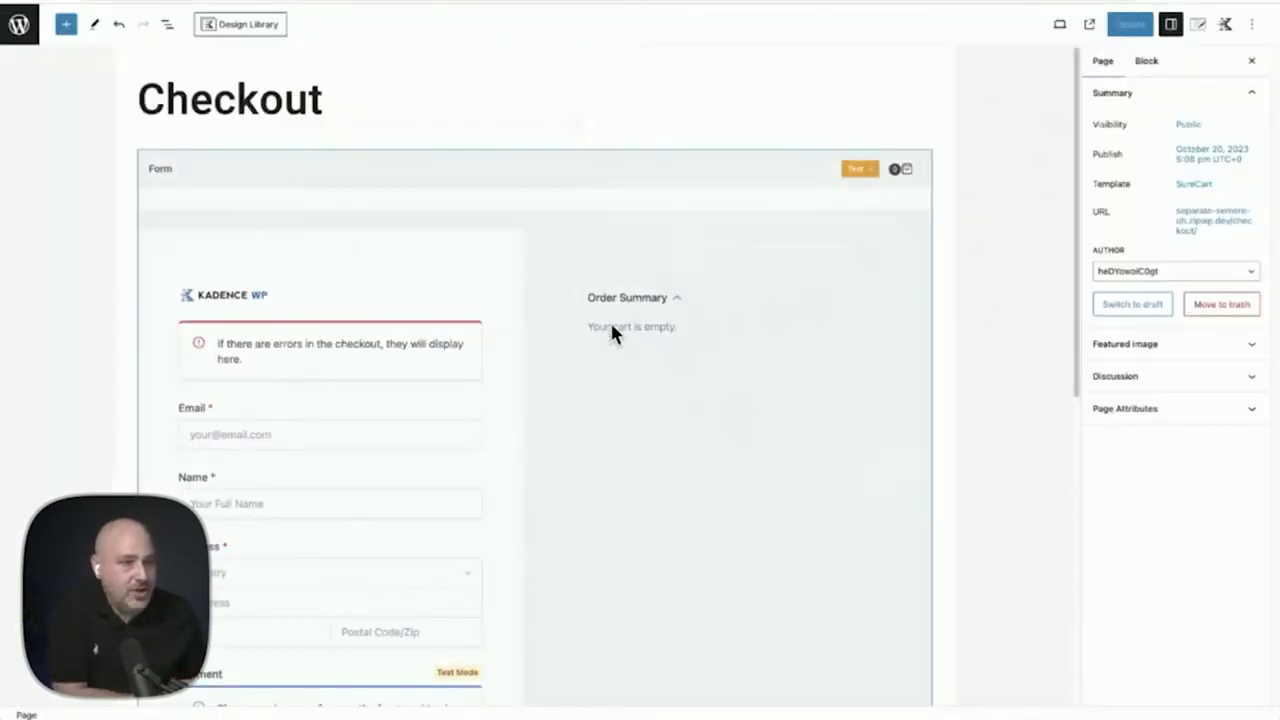
In List View, expand Checkout Form, Form, SureCart Columns and both SureCart Column blocks
{"action": "scroll", "coordinate": [611, 333], "scroll_direction": "down", "scroll_amount": 3}
{"action": "scroll", "coordinate": [103, 114], "scroll_direction": "up", "scroll_amount": 3}
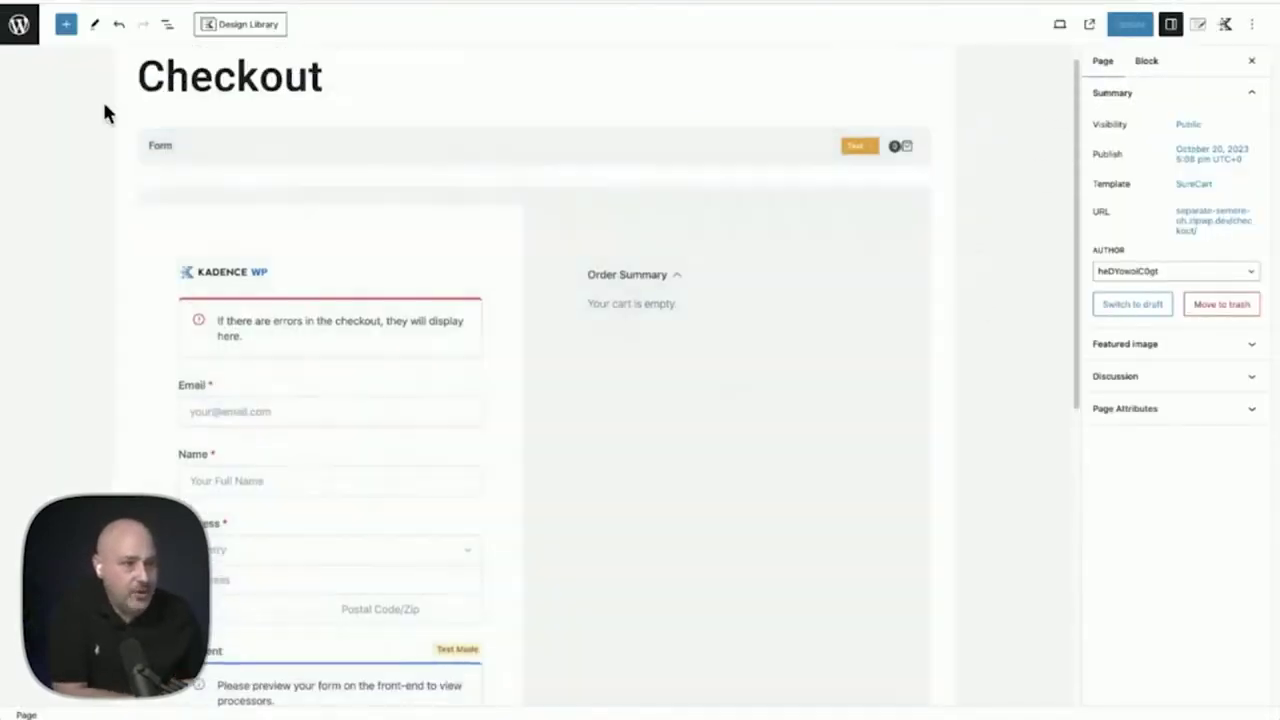
{"action": "left_click", "coordinate": [170, 27]}
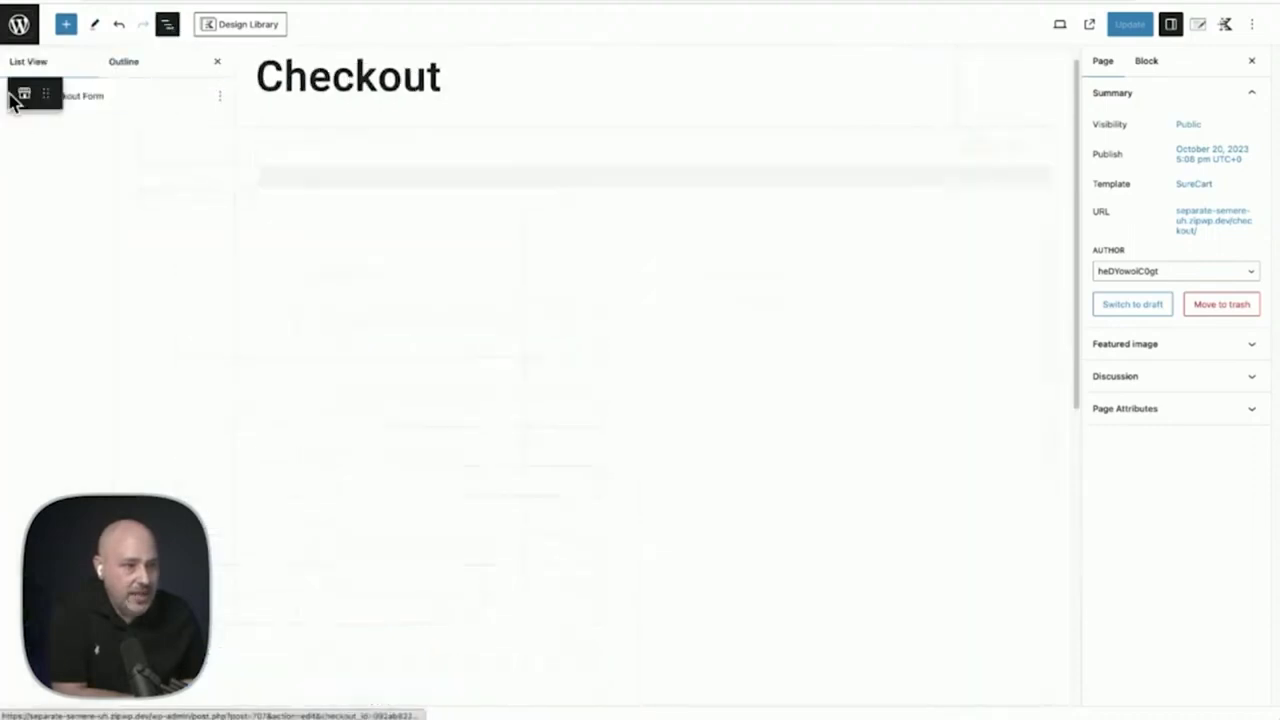
{"action": "left_click", "coordinate": [12, 97]}
{"action": "left_click", "coordinate": [27, 120]}
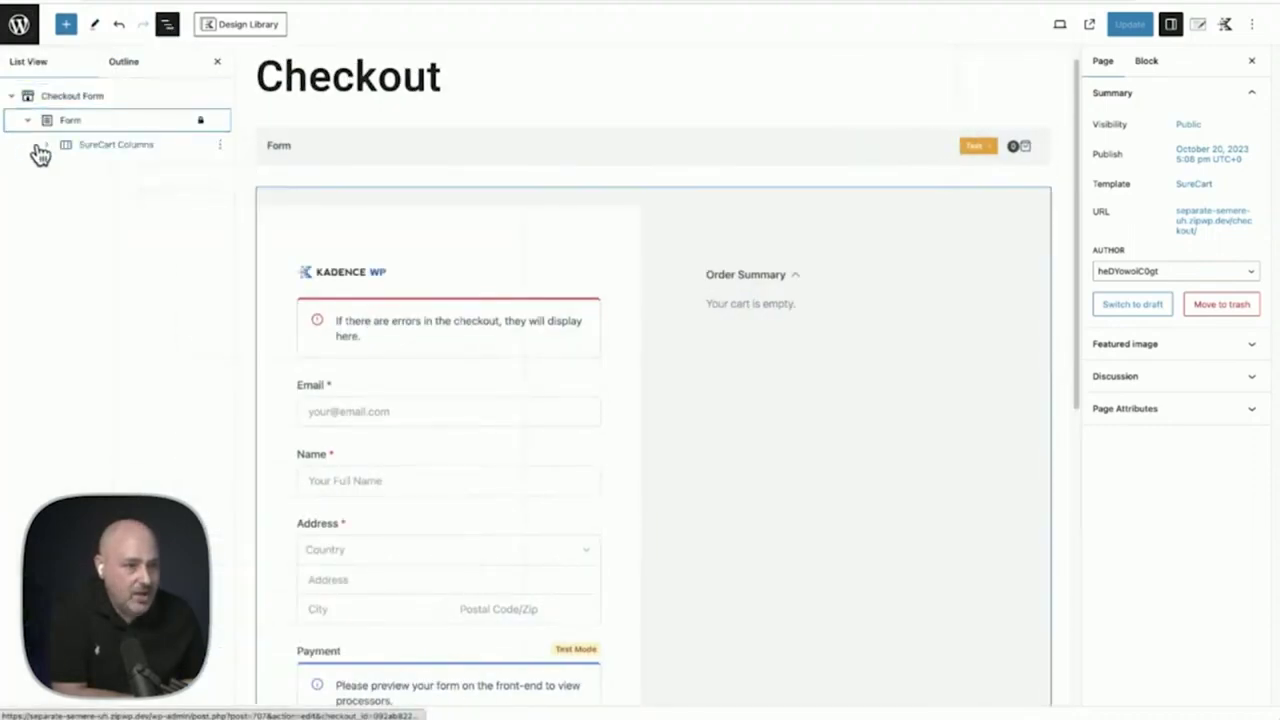
{"action": "left_click", "coordinate": [44, 145]}
{"action": "left_click", "coordinate": [65, 193]}
{"action": "left_click", "coordinate": [65, 169]}
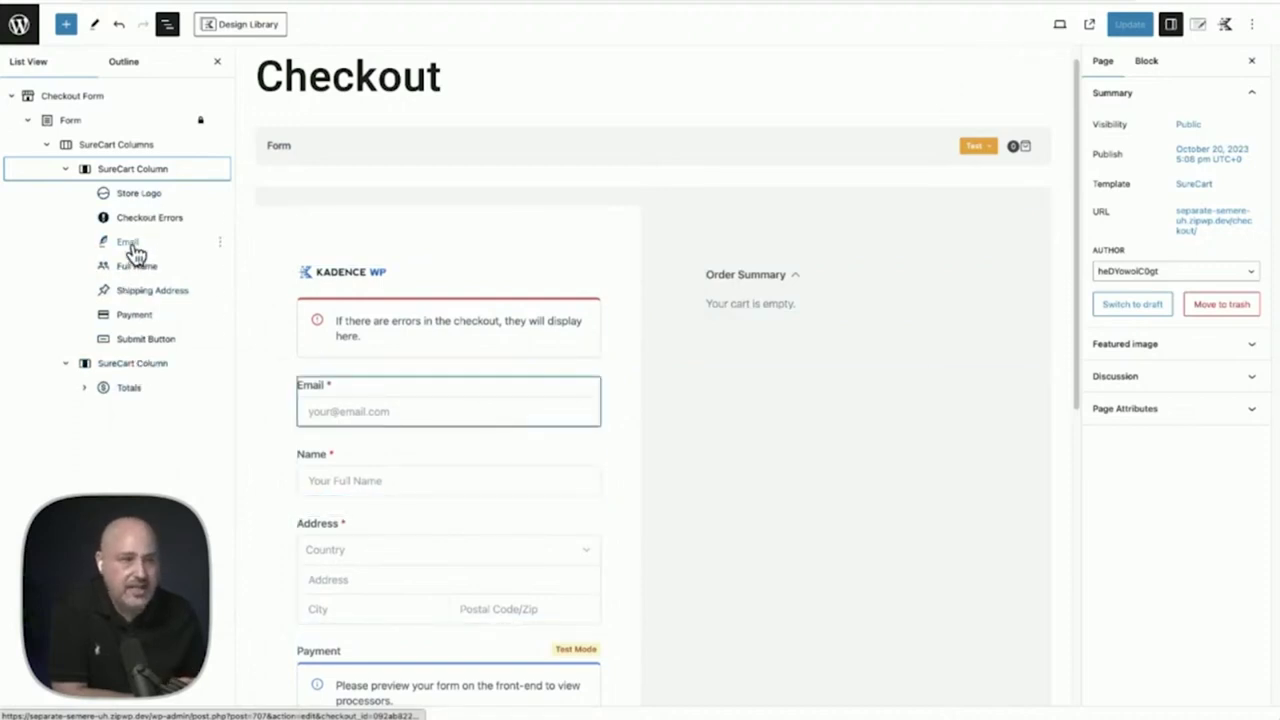
Leave the block library and select the checkout form's Email field to view its settings
{"action": "left_click", "coordinate": [69, 30]}
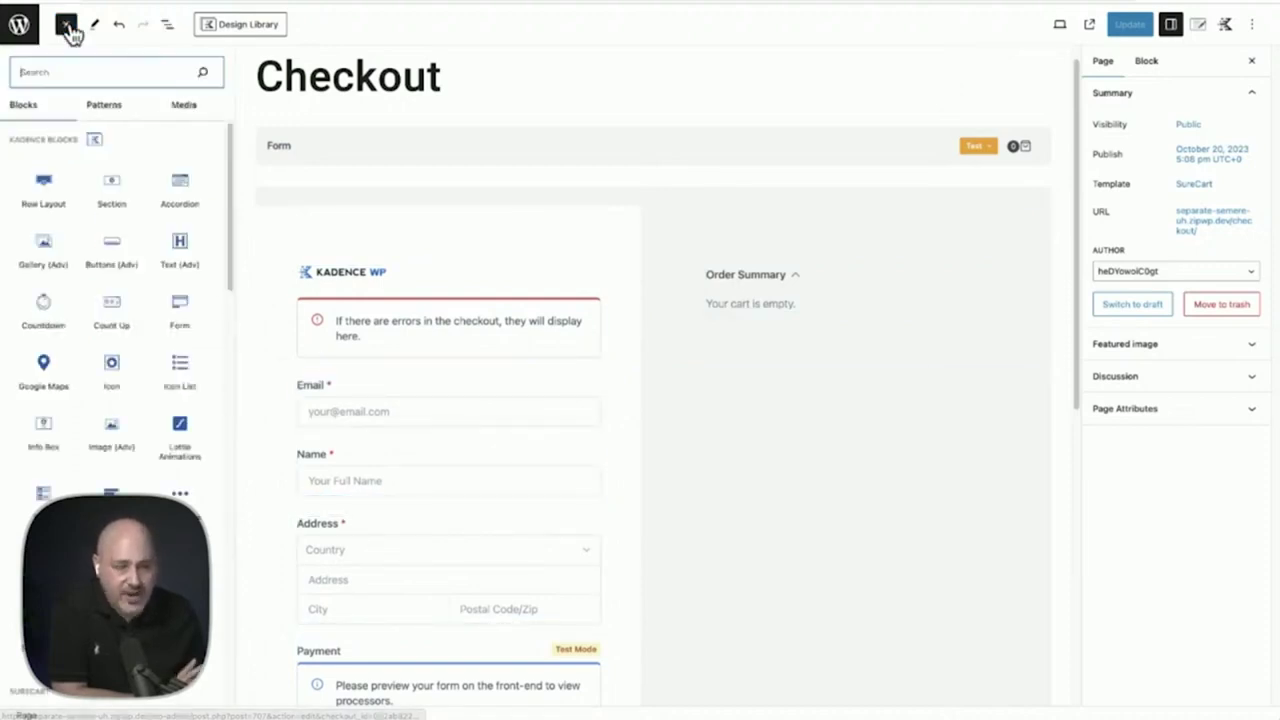
{"action": "scroll", "coordinate": [133, 210], "scroll_direction": "down", "scroll_amount": 5}
{"action": "scroll", "coordinate": [135, 210], "scroll_direction": "down", "scroll_amount": 3}
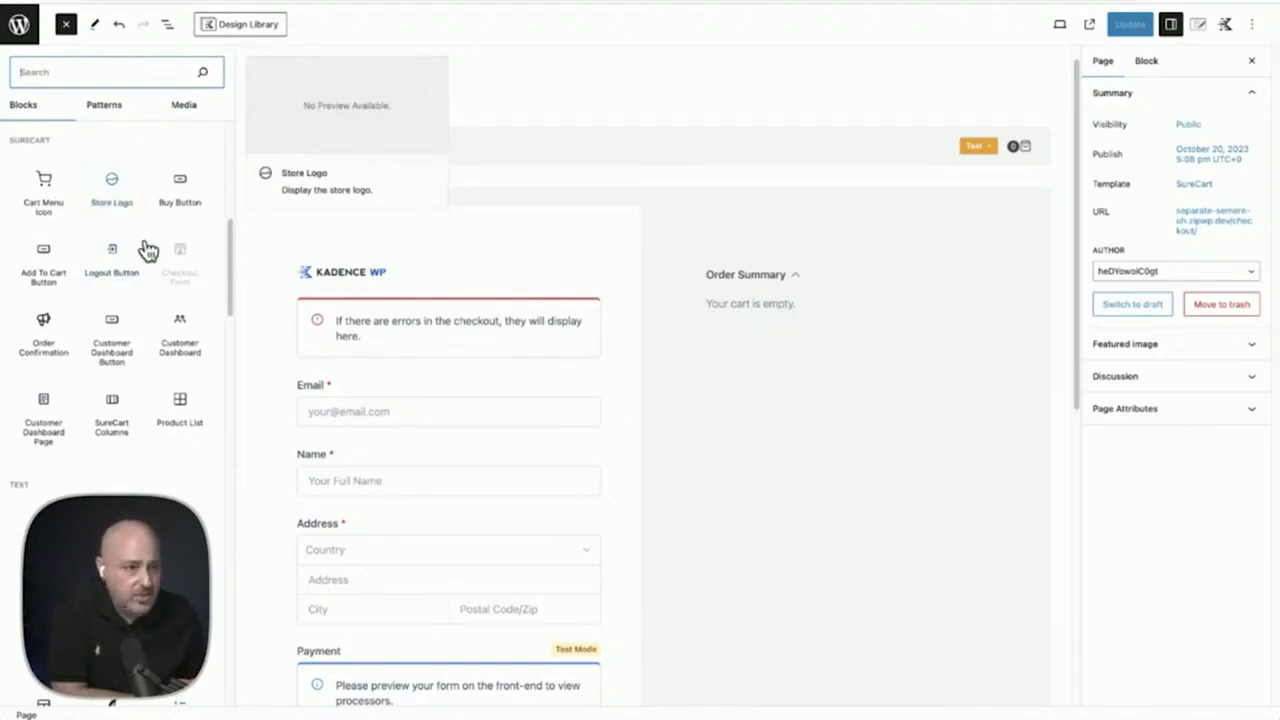
{"action": "left_click", "coordinate": [475, 388]}
{"action": "left_click", "coordinate": [324, 399]}
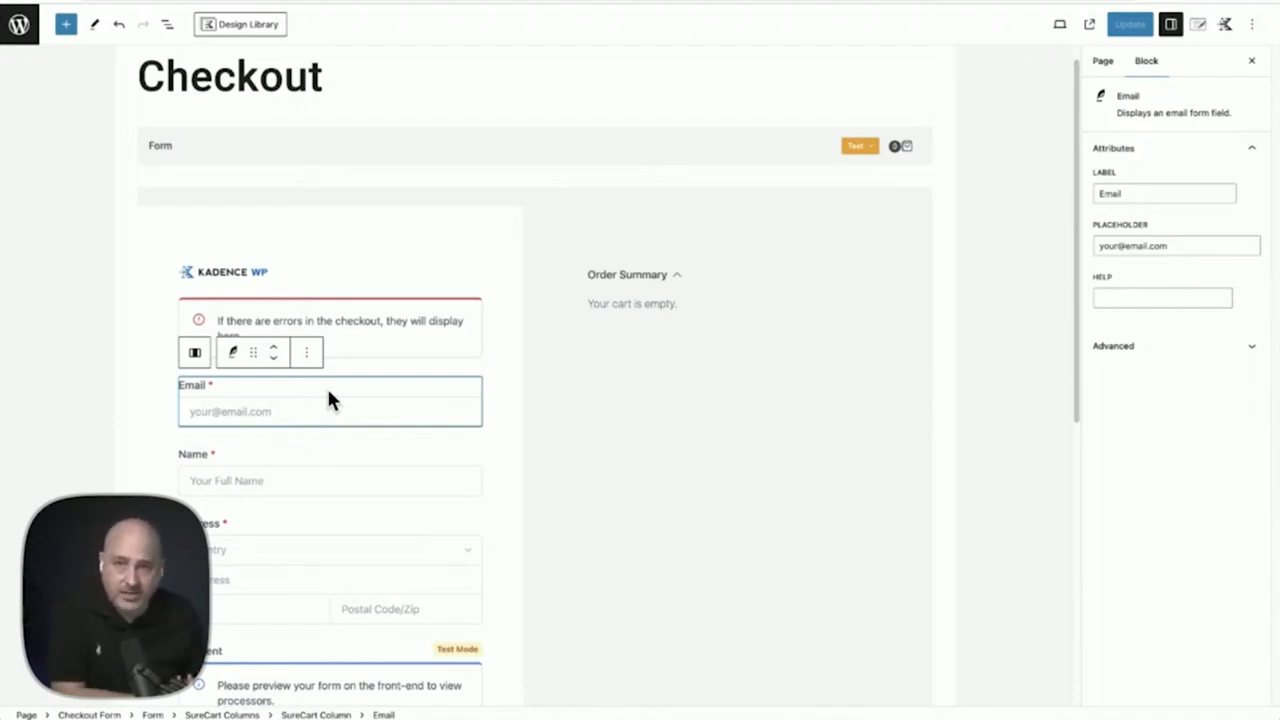
Browse the SureCart blocks in the inserter, such as Checkbox, VAT, Phone, Password and Switch
{"action": "scroll", "coordinate": [330, 398], "scroll_direction": "down", "scroll_amount": 5}
{"action": "scroll", "coordinate": [301, 326], "scroll_direction": "up", "scroll_amount": 2}
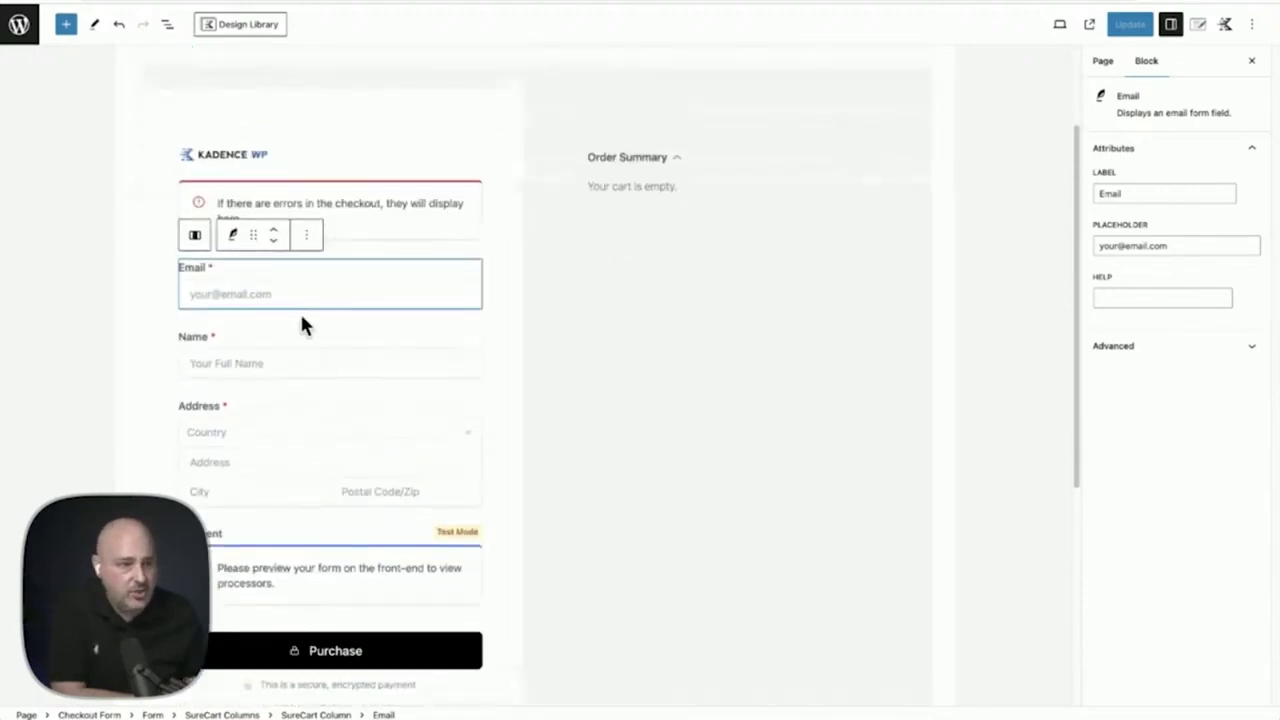
{"action": "left_click", "coordinate": [68, 26]}
{"action": "scroll", "coordinate": [110, 212], "scroll_direction": "down", "scroll_amount": 6}
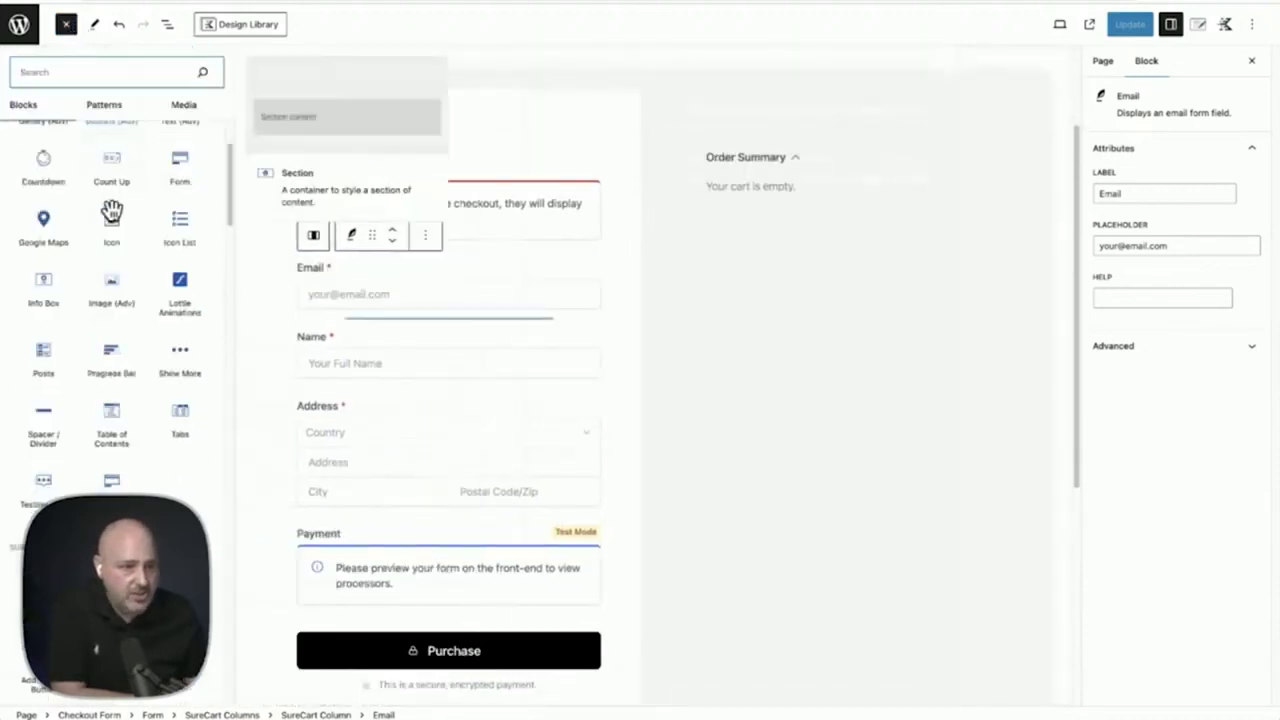
{"action": "scroll", "coordinate": [111, 210], "scroll_direction": "down", "scroll_amount": 5}
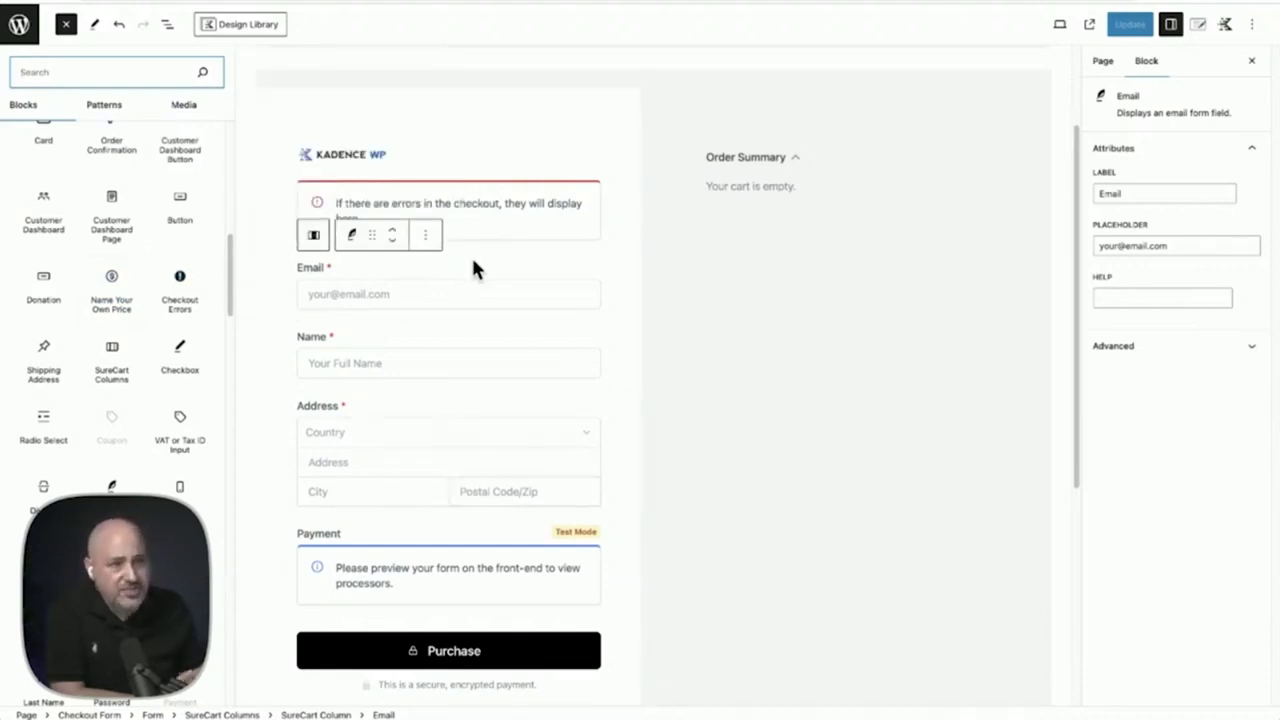
{"action": "mouse_move", "coordinate": [169, 340]}
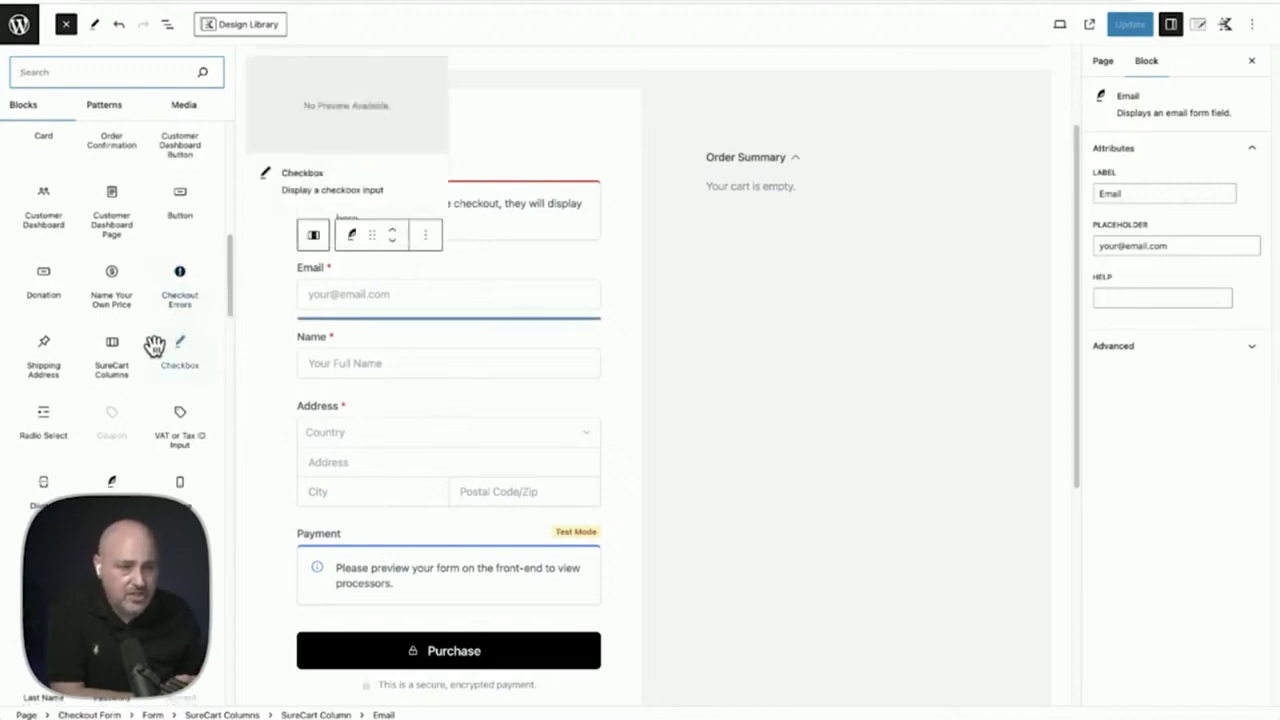
{"action": "scroll", "coordinate": [155, 345], "scroll_direction": "down", "scroll_amount": 1}
{"action": "mouse_move", "coordinate": [183, 403]}
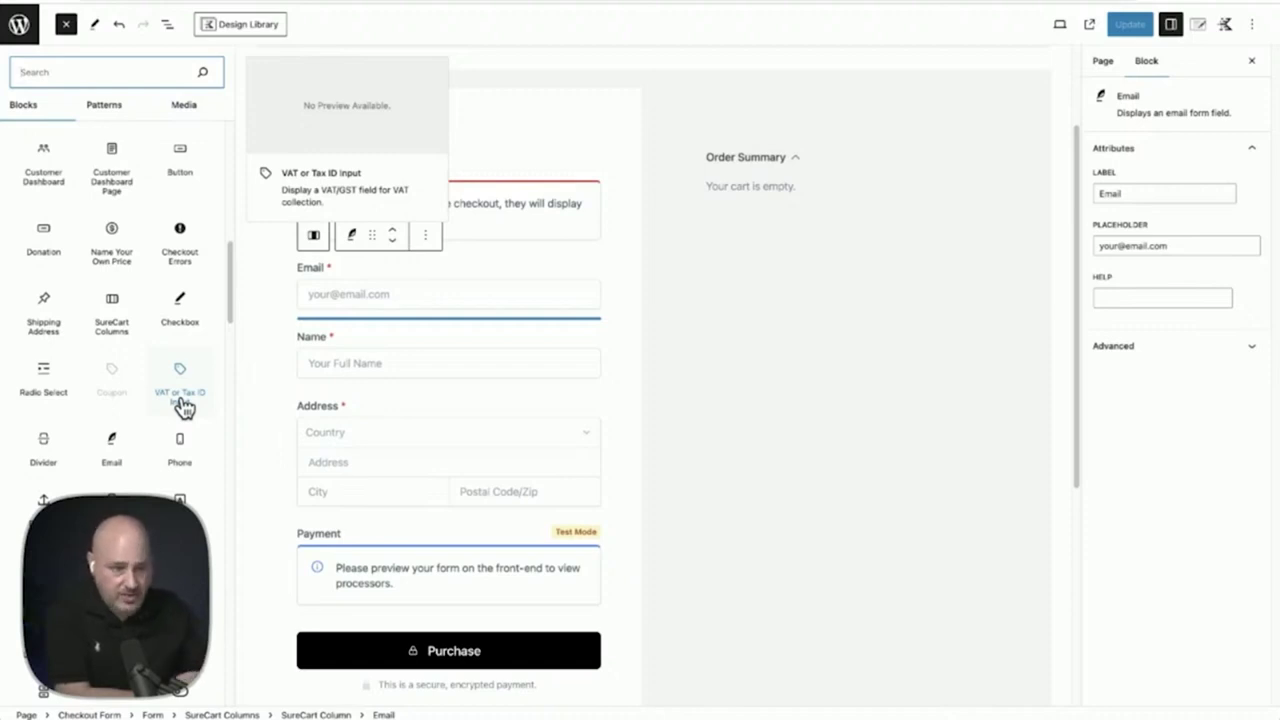
{"action": "scroll", "coordinate": [160, 389], "scroll_direction": "down", "scroll_amount": 1}
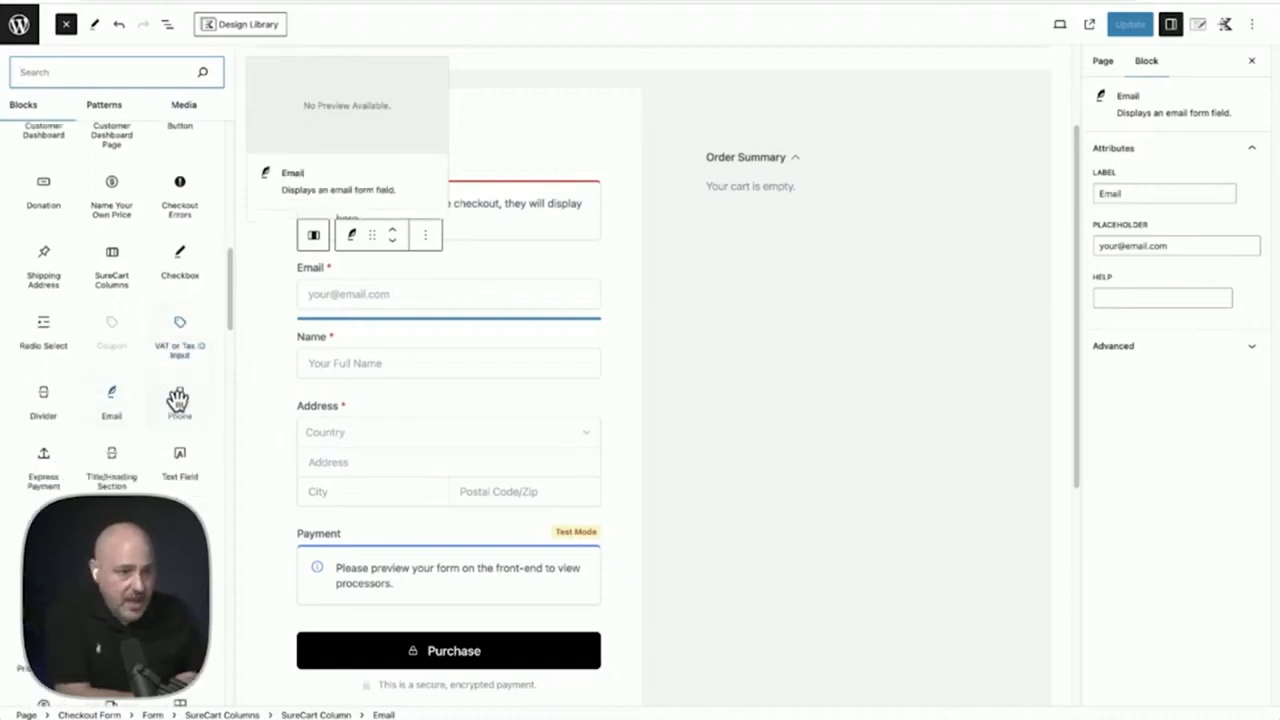
{"action": "scroll", "coordinate": [180, 397], "scroll_direction": "down", "scroll_amount": 2}
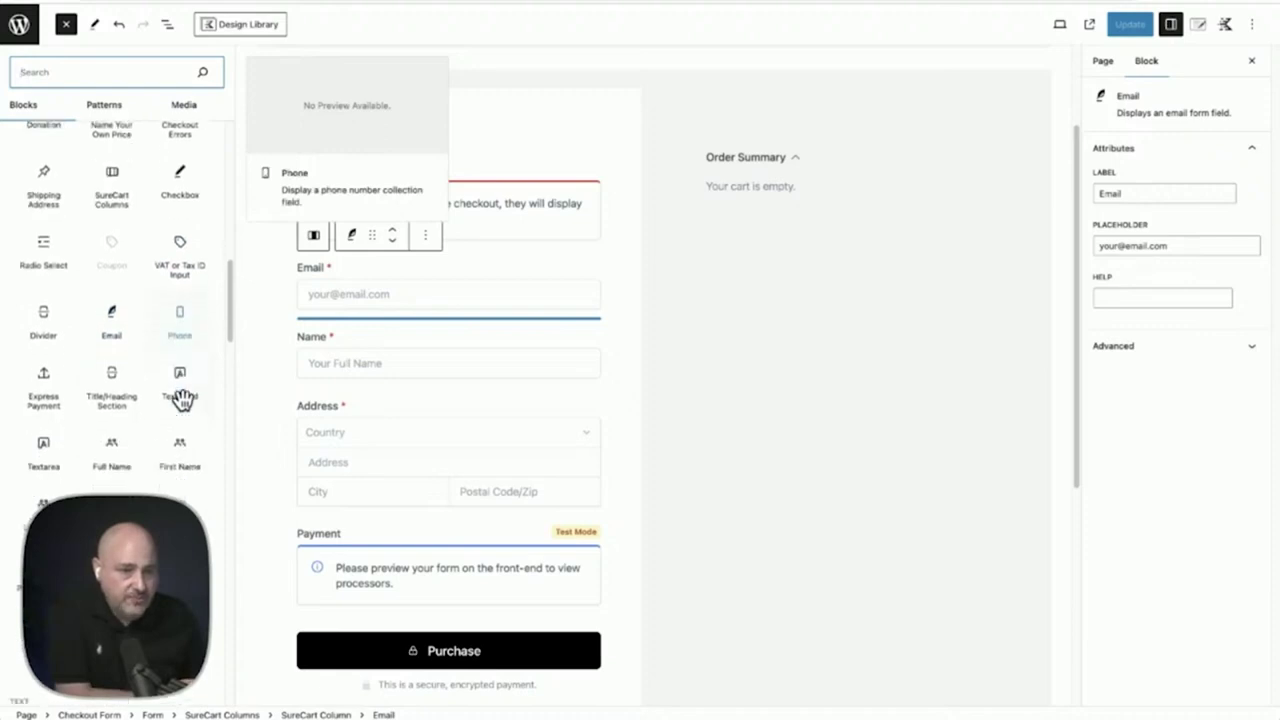
{"action": "scroll", "coordinate": [184, 403], "scroll_direction": "down", "scroll_amount": 1}
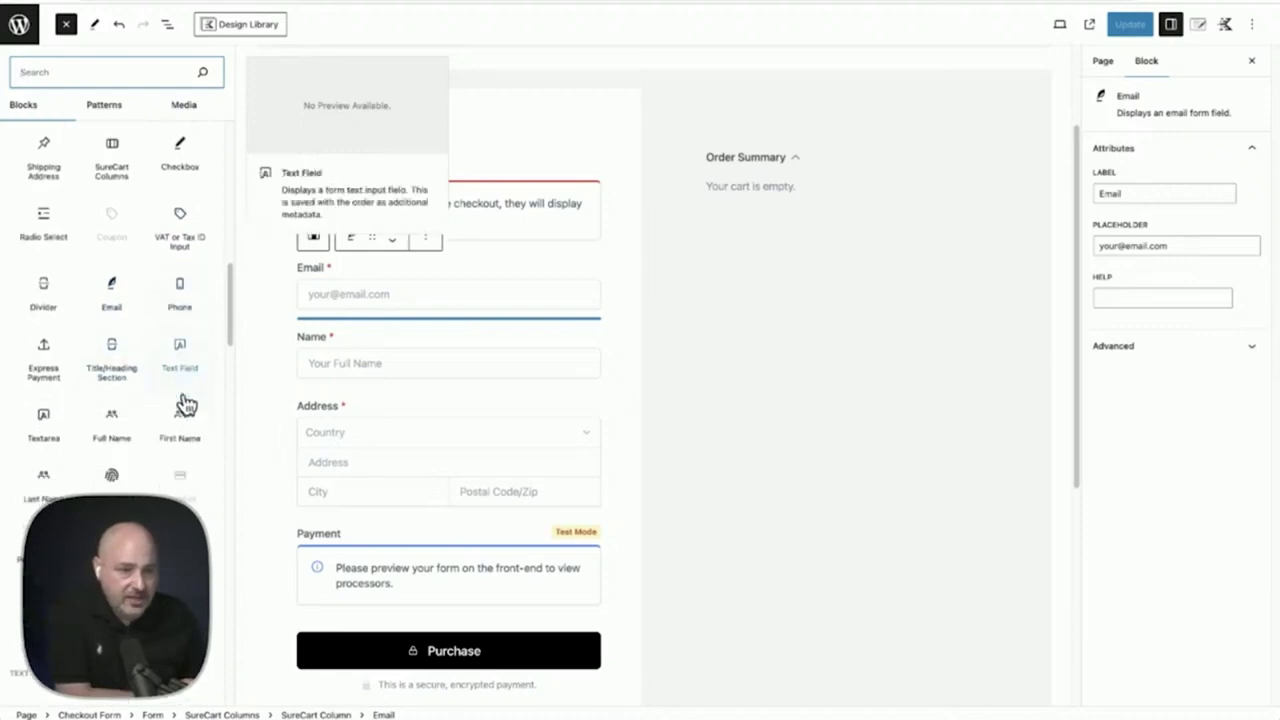
{"action": "scroll", "coordinate": [108, 438], "scroll_direction": "down", "scroll_amount": 1}
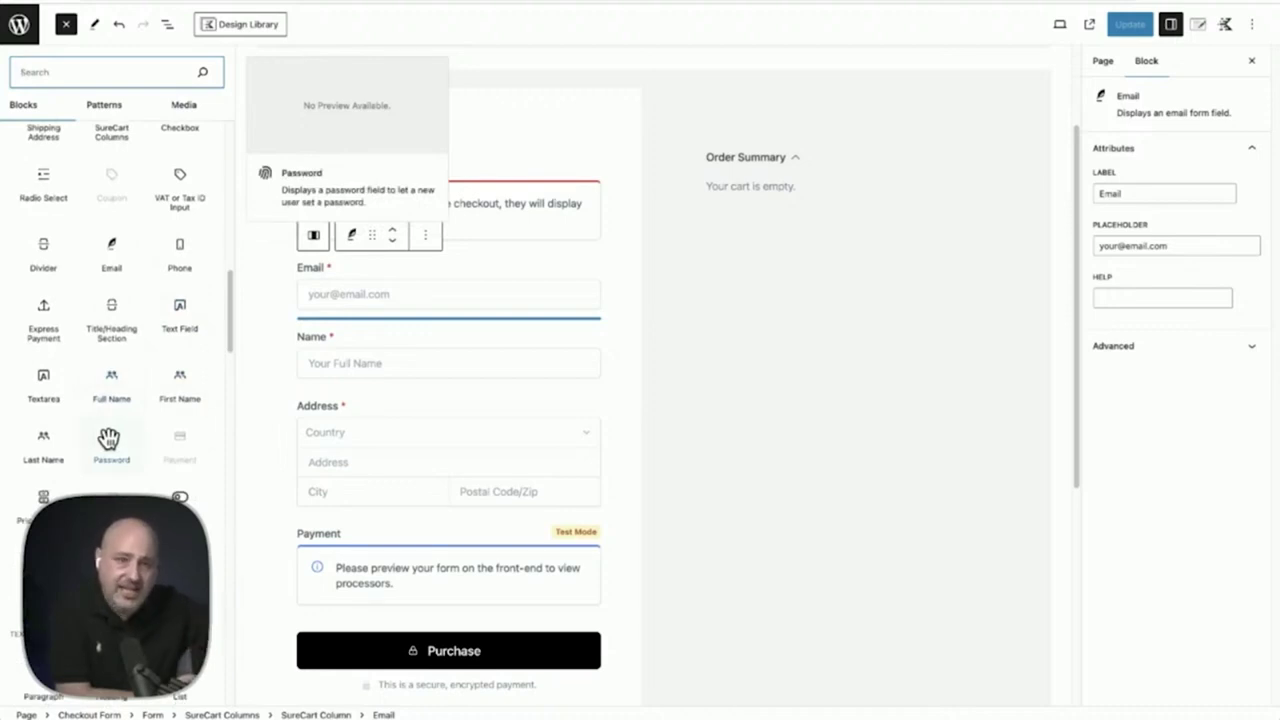
{"action": "scroll", "coordinate": [108, 440], "scroll_direction": "down", "scroll_amount": 2}
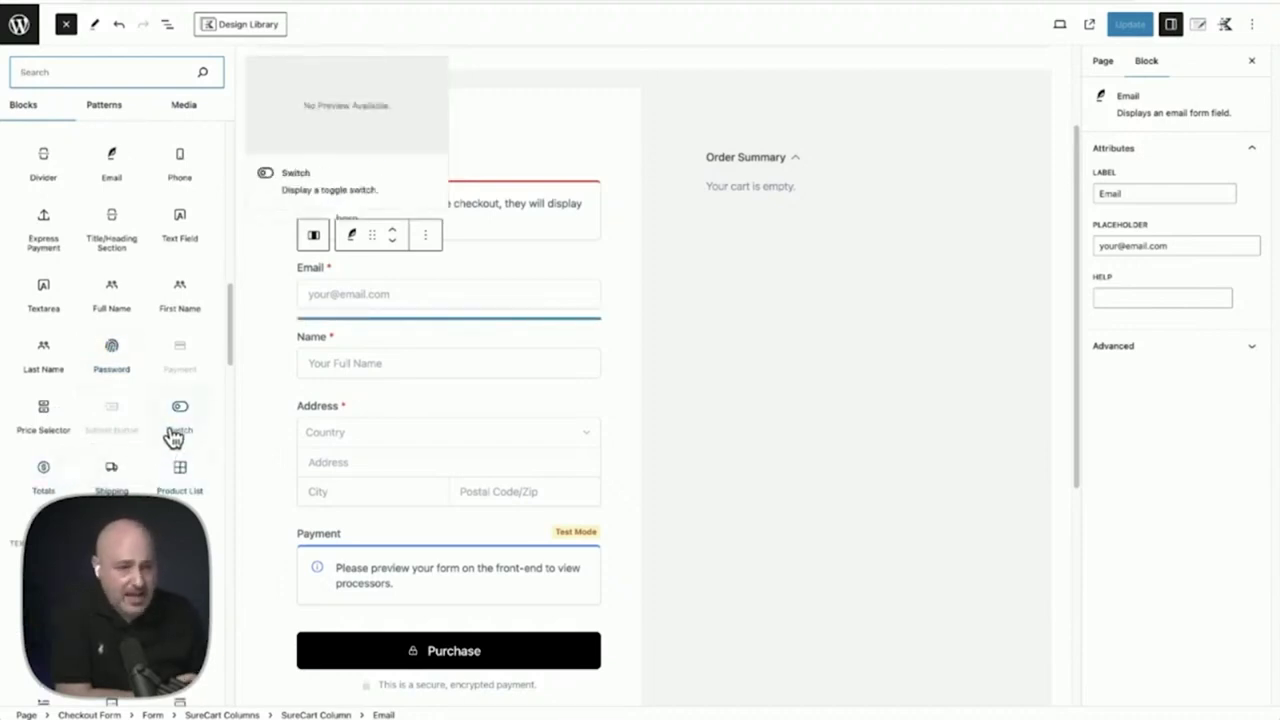
Add a Switch field to the checkout form and move it below the Payment section
{"action": "left_click", "coordinate": [175, 430]}
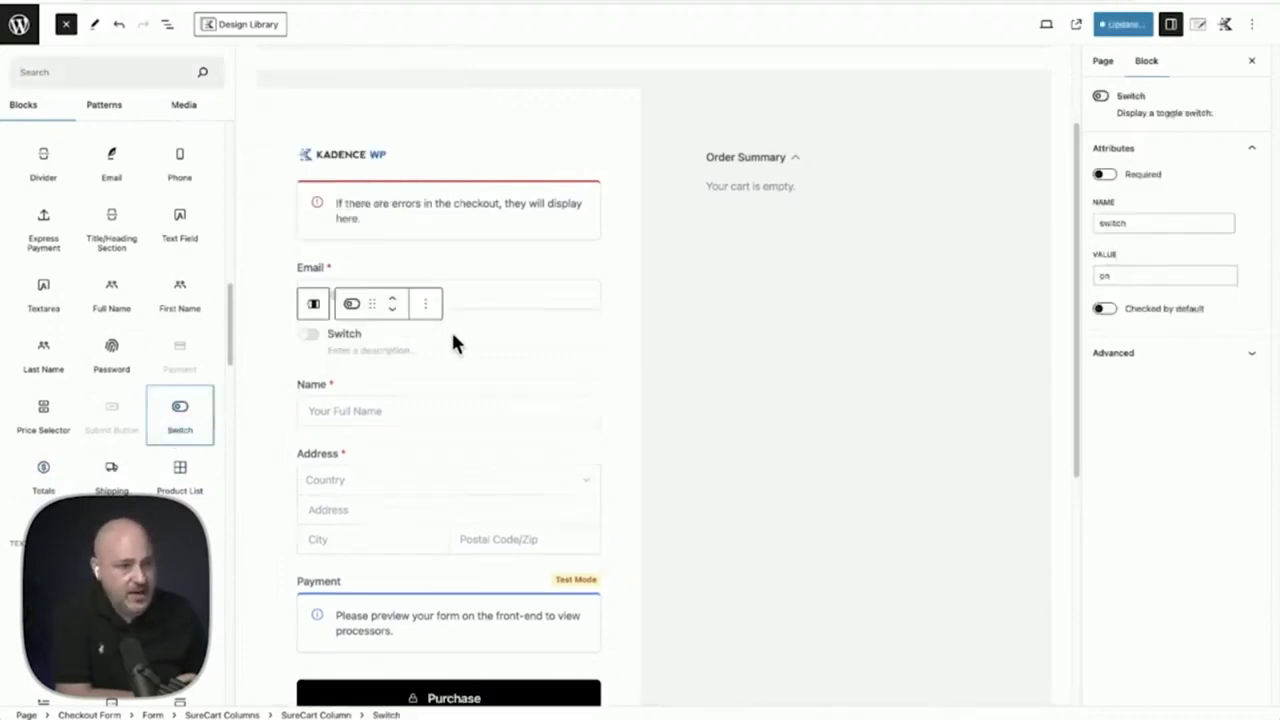
{"action": "left_click", "coordinate": [360, 336]}
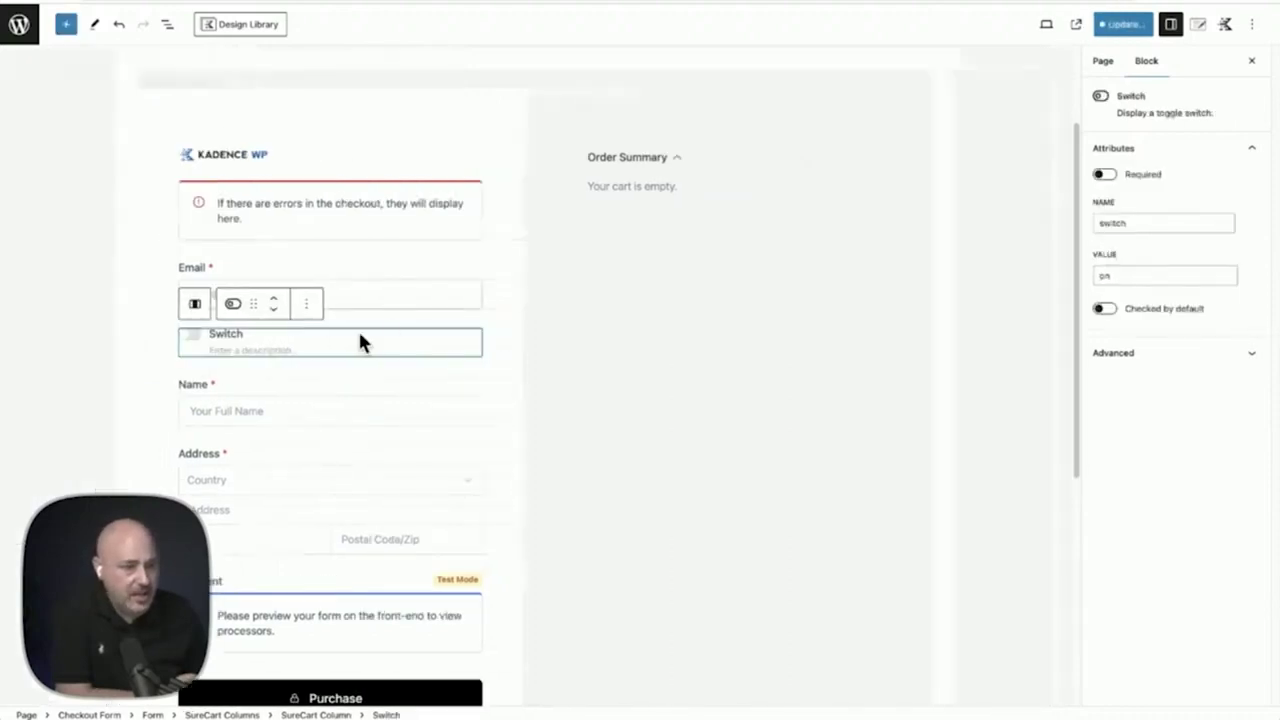
{"action": "left_click", "coordinate": [274, 312]}
{"action": "left_click", "coordinate": [274, 312]}
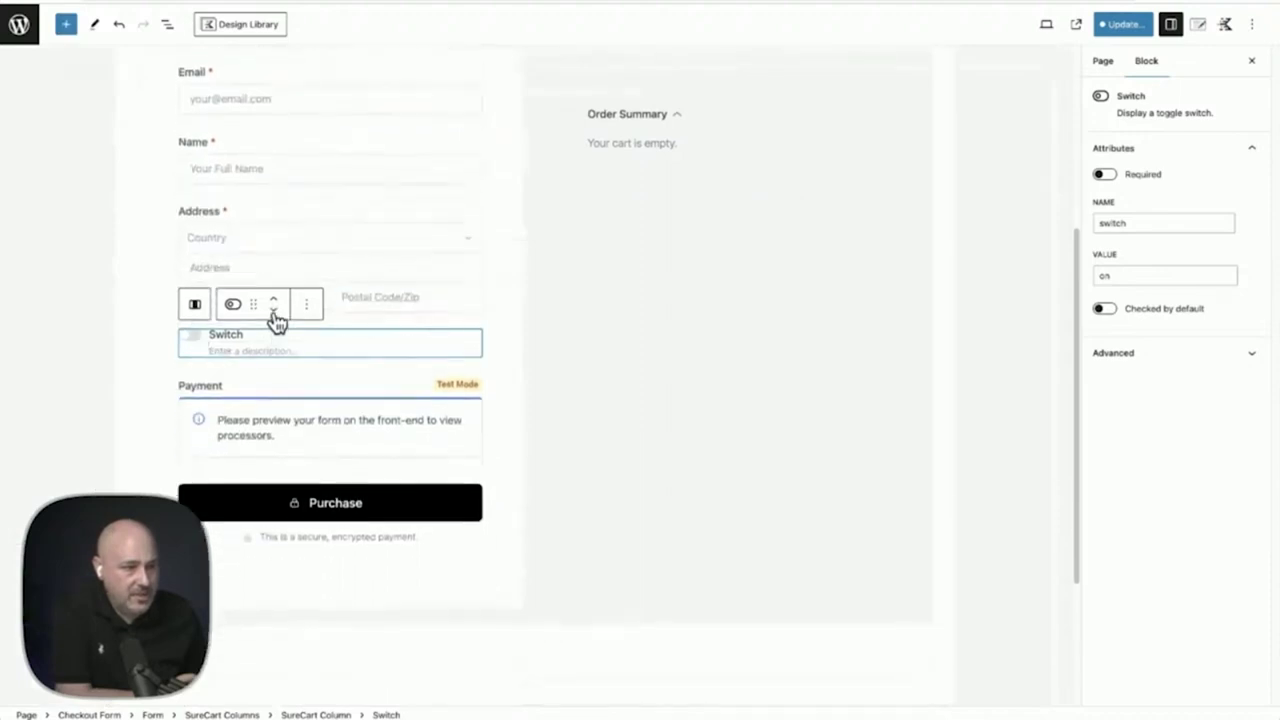
{"action": "left_click", "coordinate": [274, 312]}
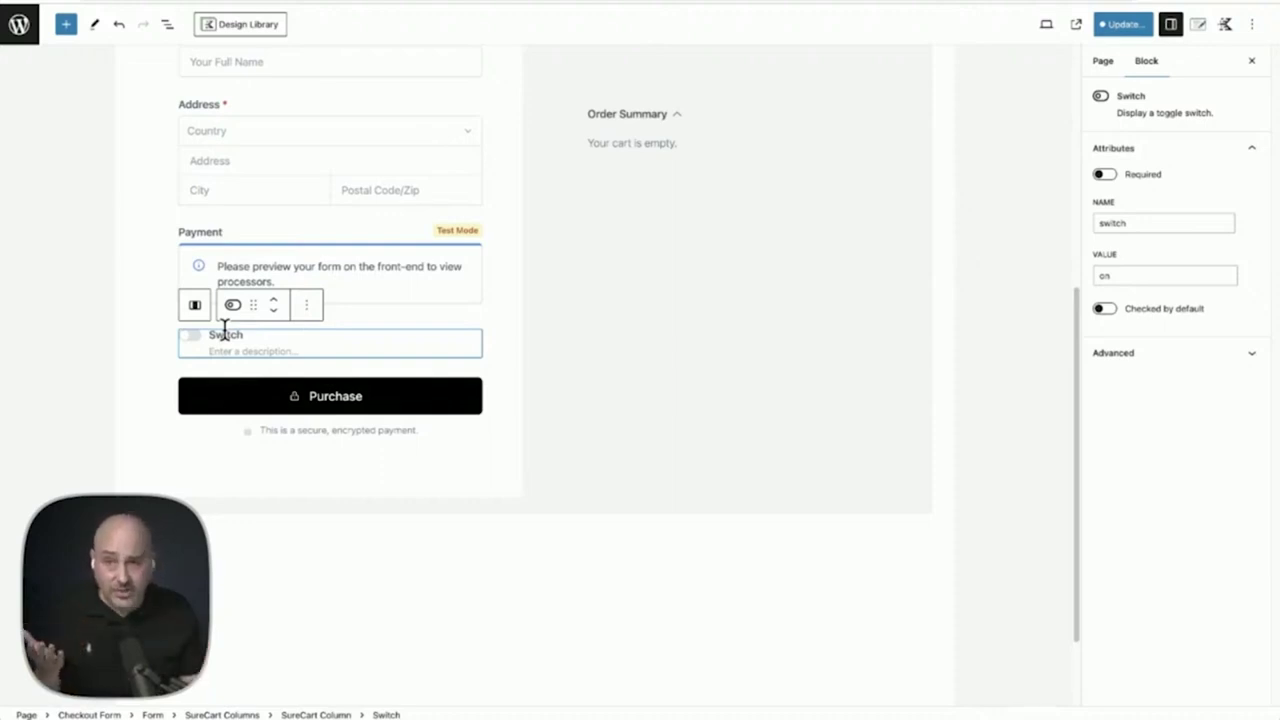
Make the Switch field required and relabel it 'gfhdfghfgdhgf'
{"action": "left_click", "coordinate": [1104, 175]}
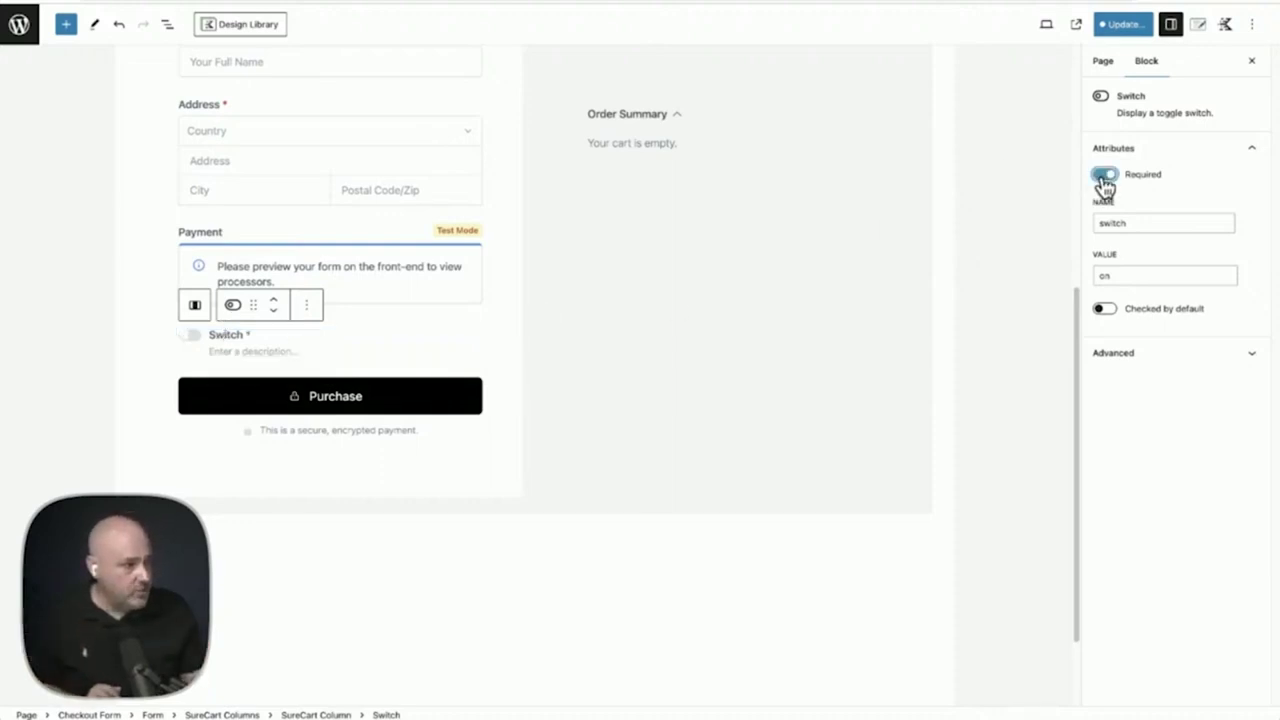
{"action": "double_click", "coordinate": [1111, 220]}
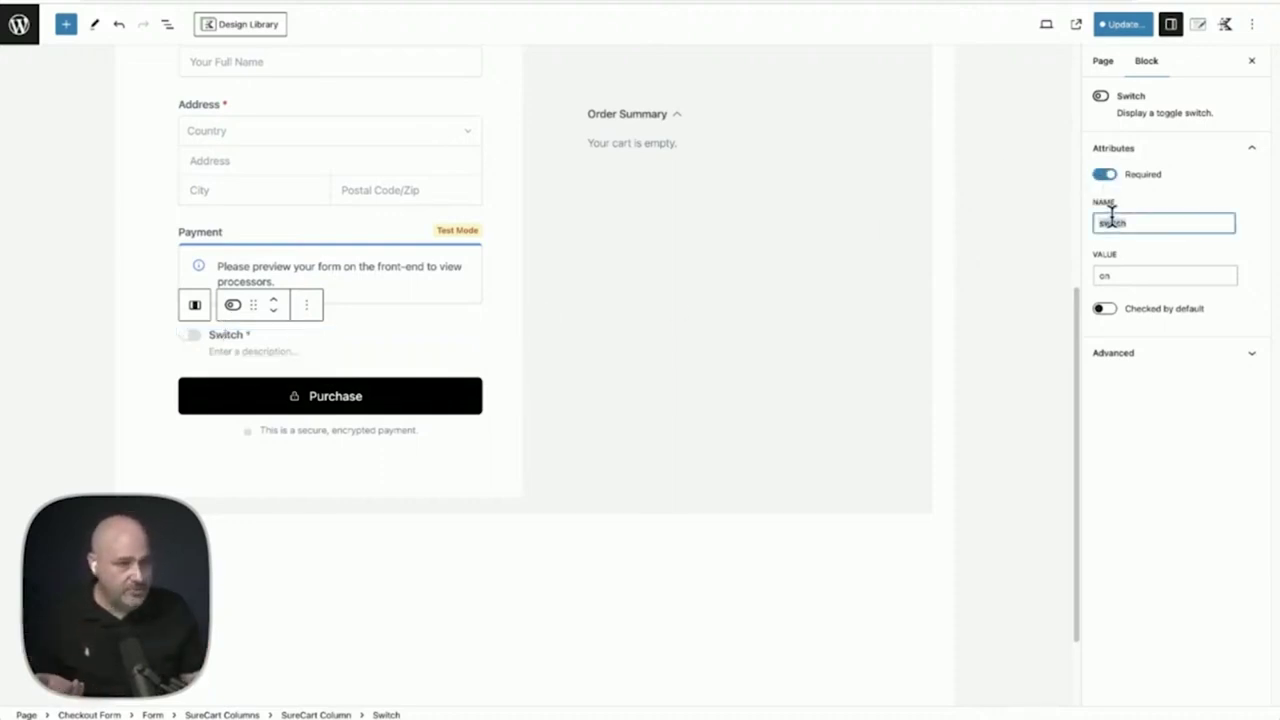
{"action": "double_click", "coordinate": [215, 334]}
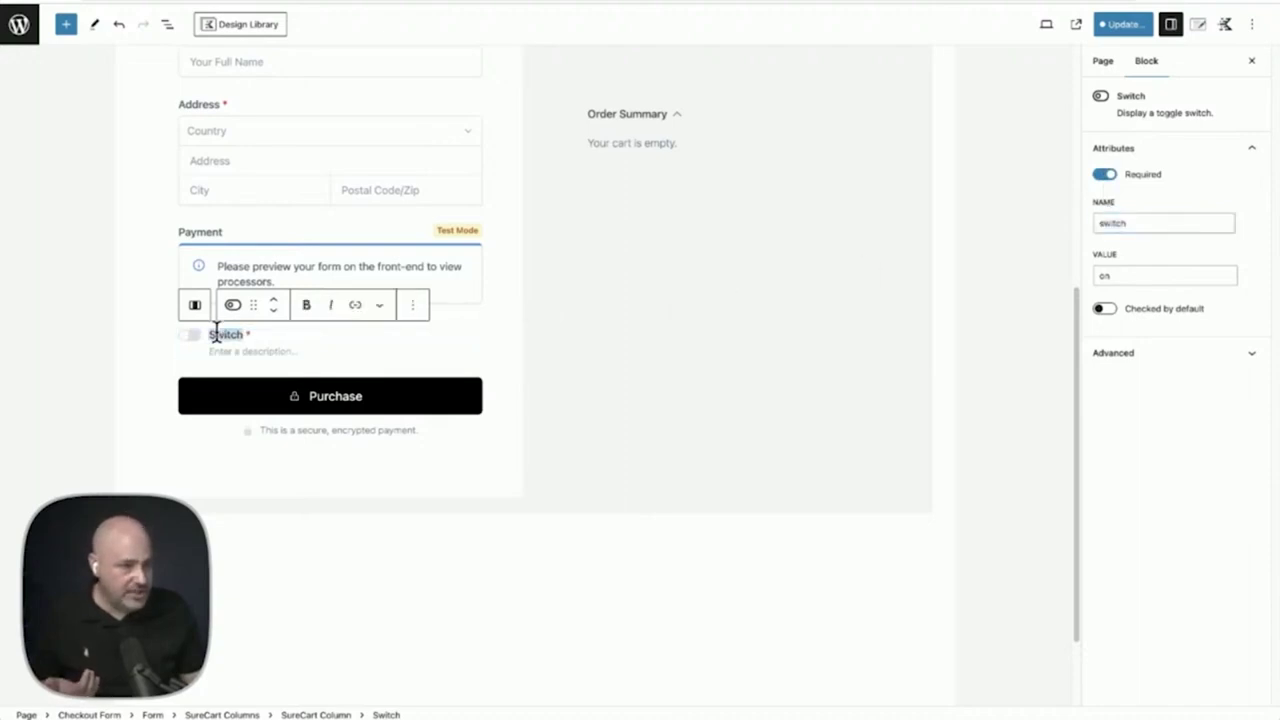
{"action": "type", "text": "gfhdfghfgdhgf"}
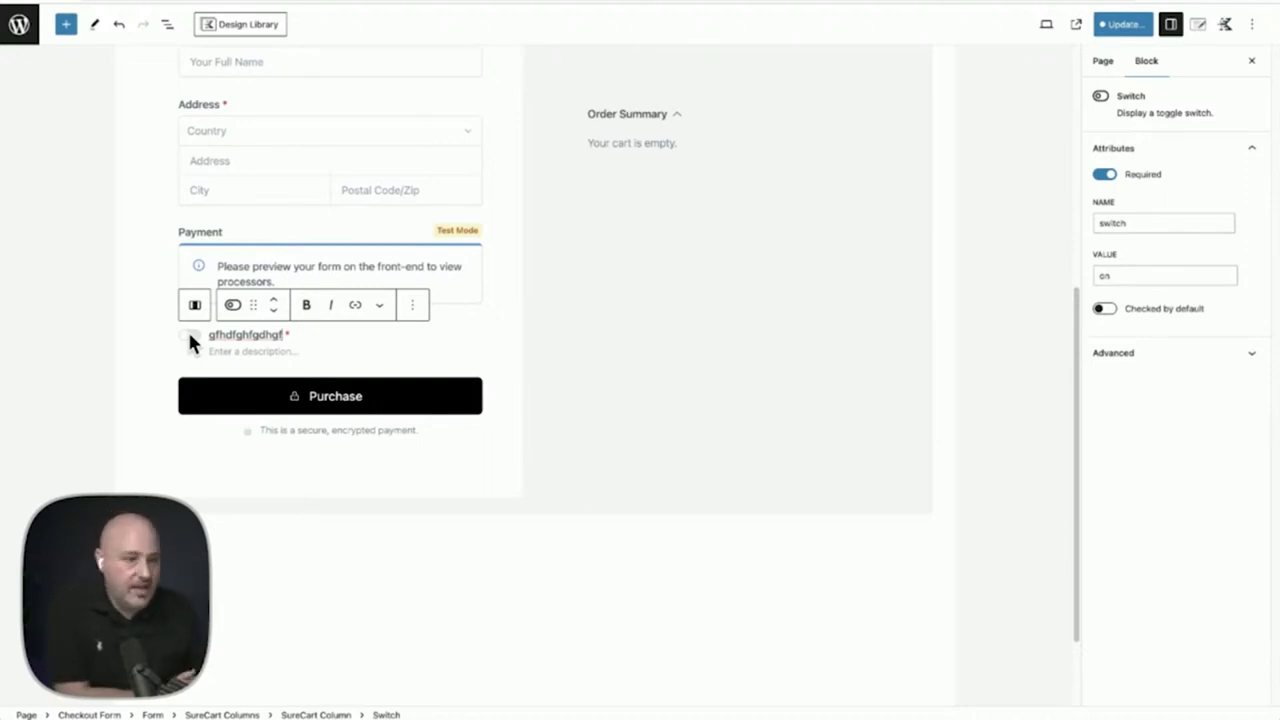
{"action": "left_click", "coordinate": [153, 315]}
{"action": "scroll", "coordinate": [153, 315], "scroll_direction": "up", "scroll_amount": 4}
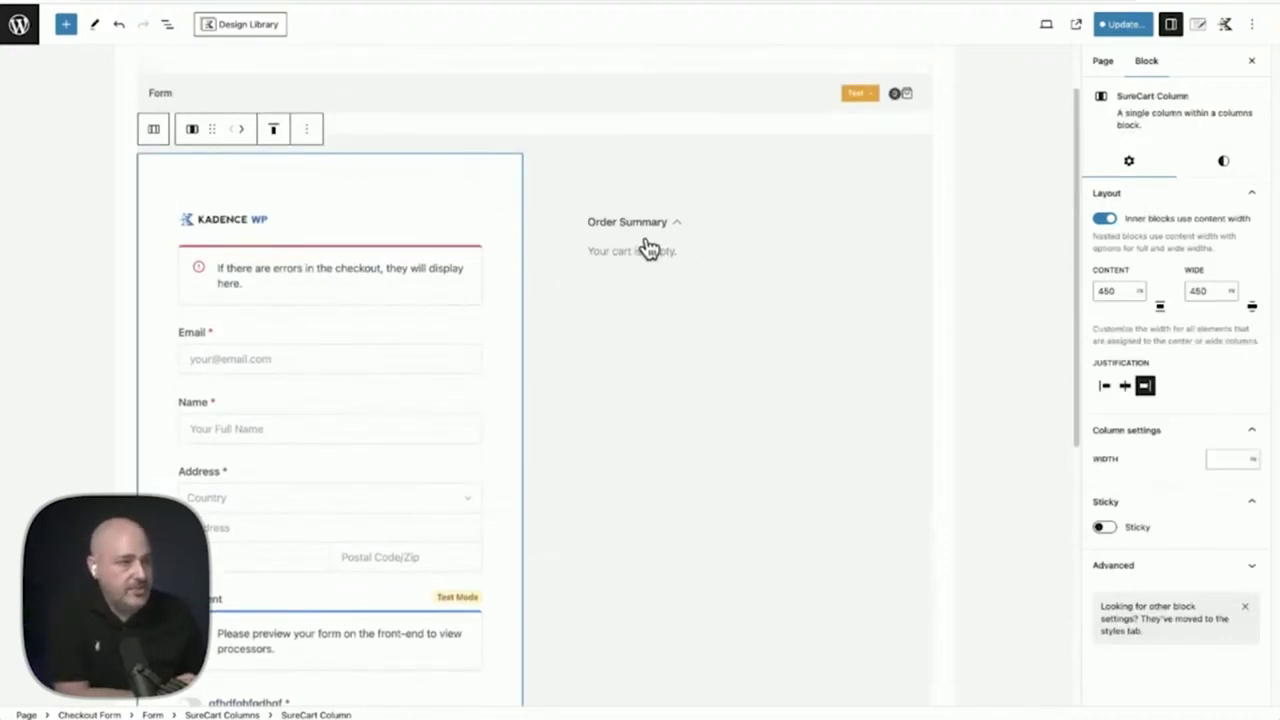
Replace the checkout Form block via Change Template, confirming, and browse the starting designs
{"action": "scroll", "coordinate": [648, 248], "scroll_direction": "up", "scroll_amount": 1}
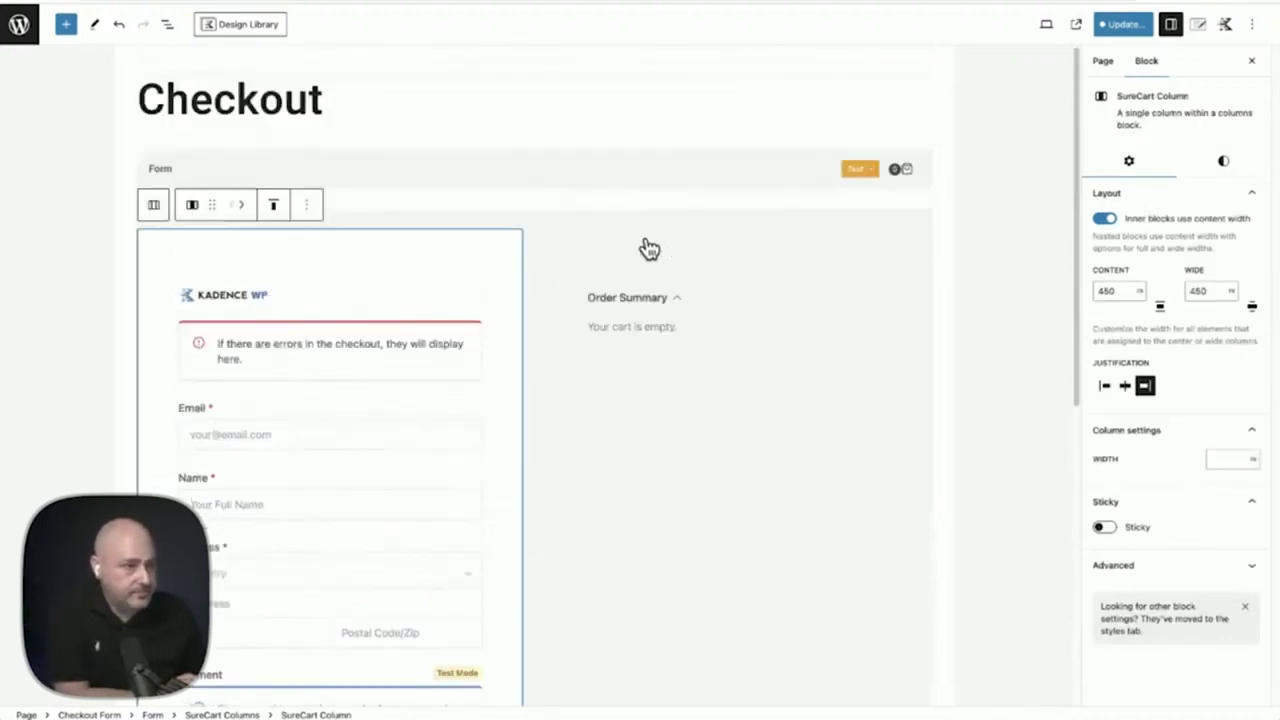
{"action": "left_click", "coordinate": [652, 184]}
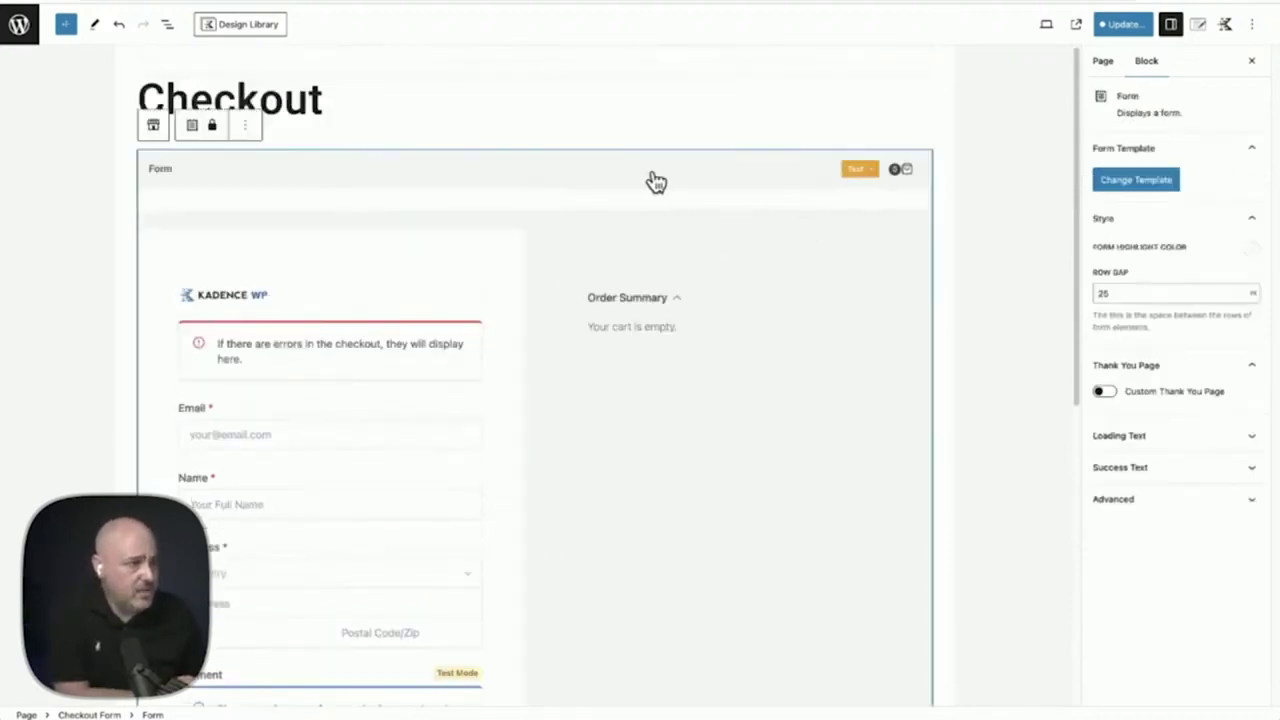
{"action": "left_click", "coordinate": [1138, 182]}
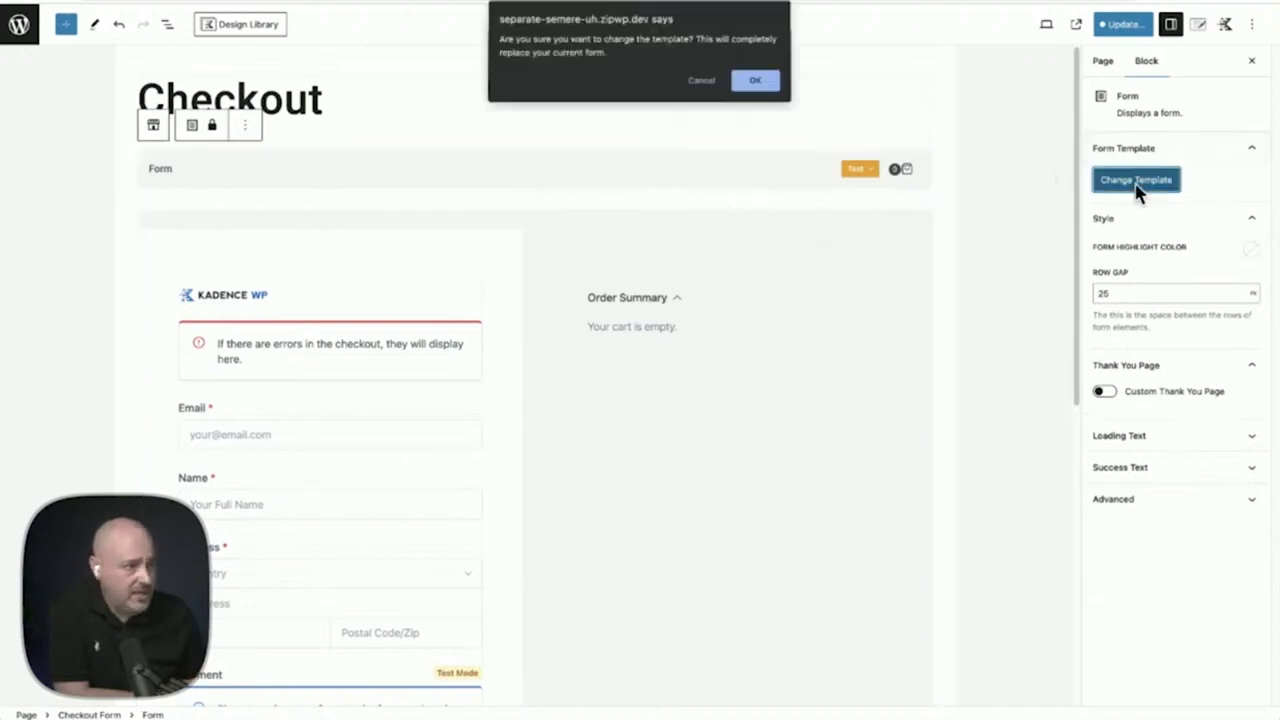
{"action": "left_click", "coordinate": [749, 82]}
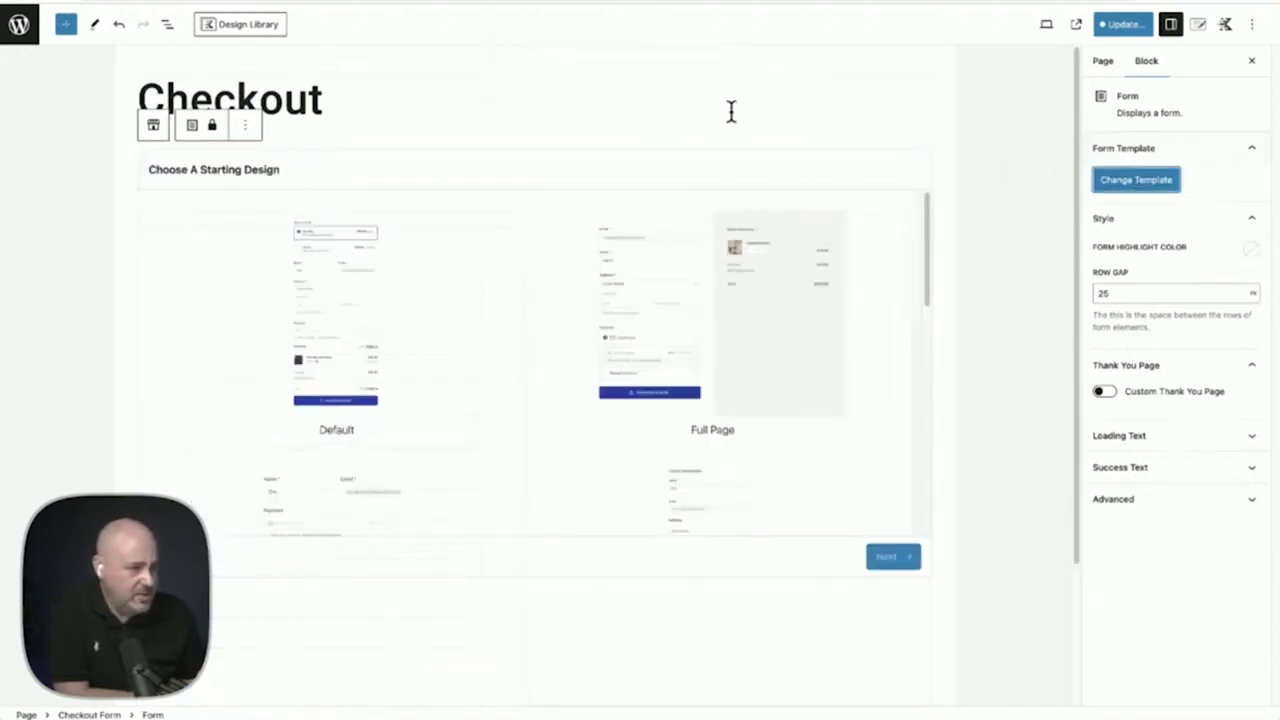
{"action": "scroll", "coordinate": [634, 317], "scroll_direction": "down", "scroll_amount": 3}
{"action": "scroll", "coordinate": [634, 352], "scroll_direction": "down", "scroll_amount": 3}
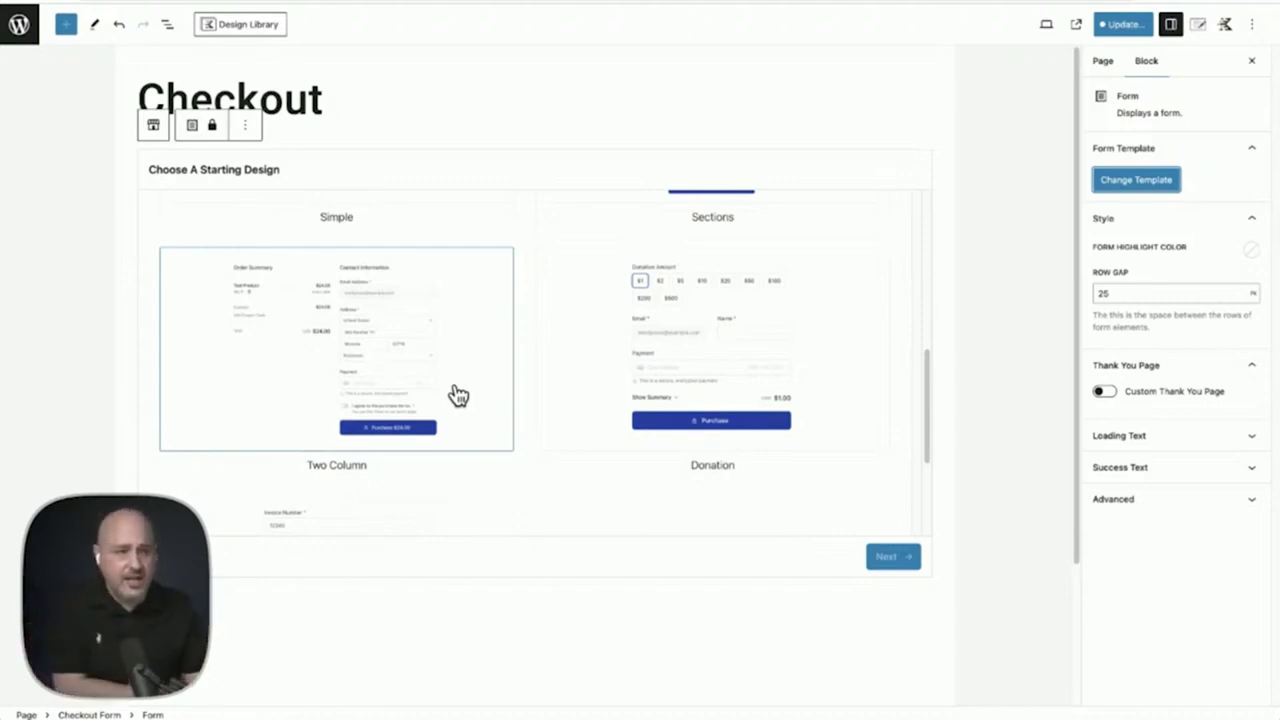
{"action": "scroll", "coordinate": [457, 394], "scroll_direction": "down", "scroll_amount": 2}
{"action": "scroll", "coordinate": [534, 358], "scroll_direction": "up", "scroll_amount": 2}
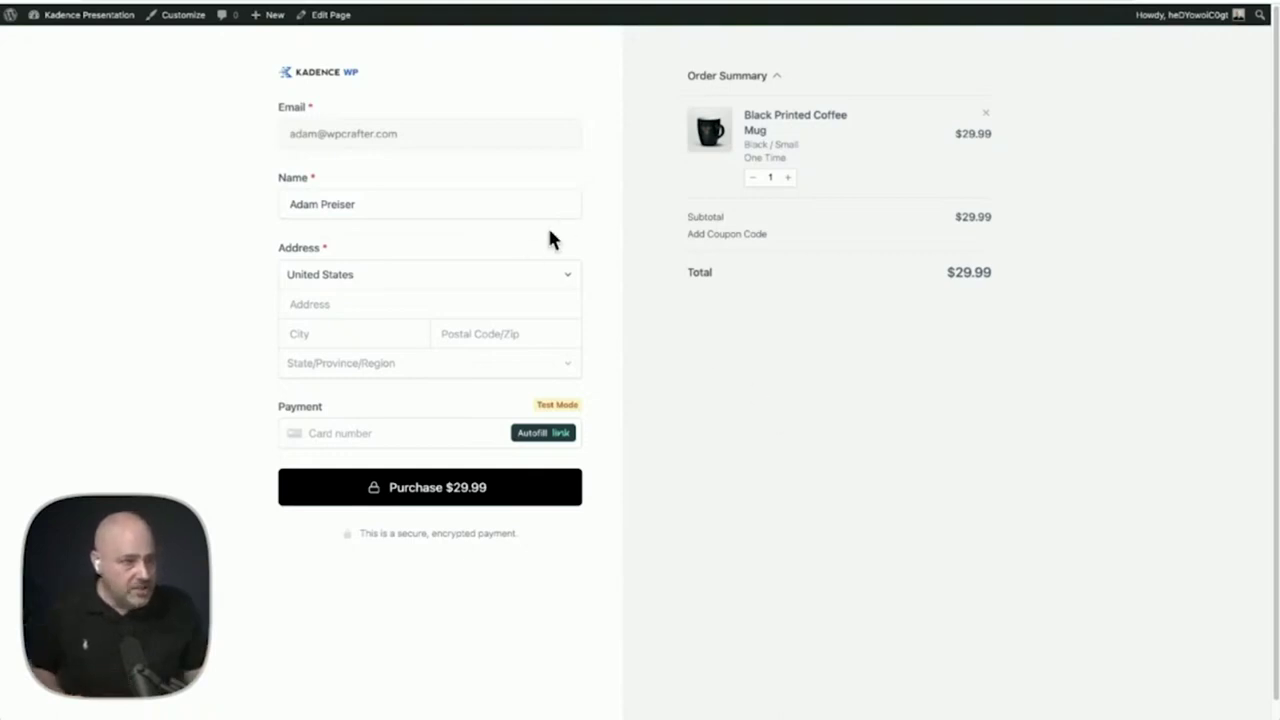
Try the Name and Card number fields, then emulate an iPhone 12 Pro screen via Inspect
{"action": "left_click", "coordinate": [352, 203]}
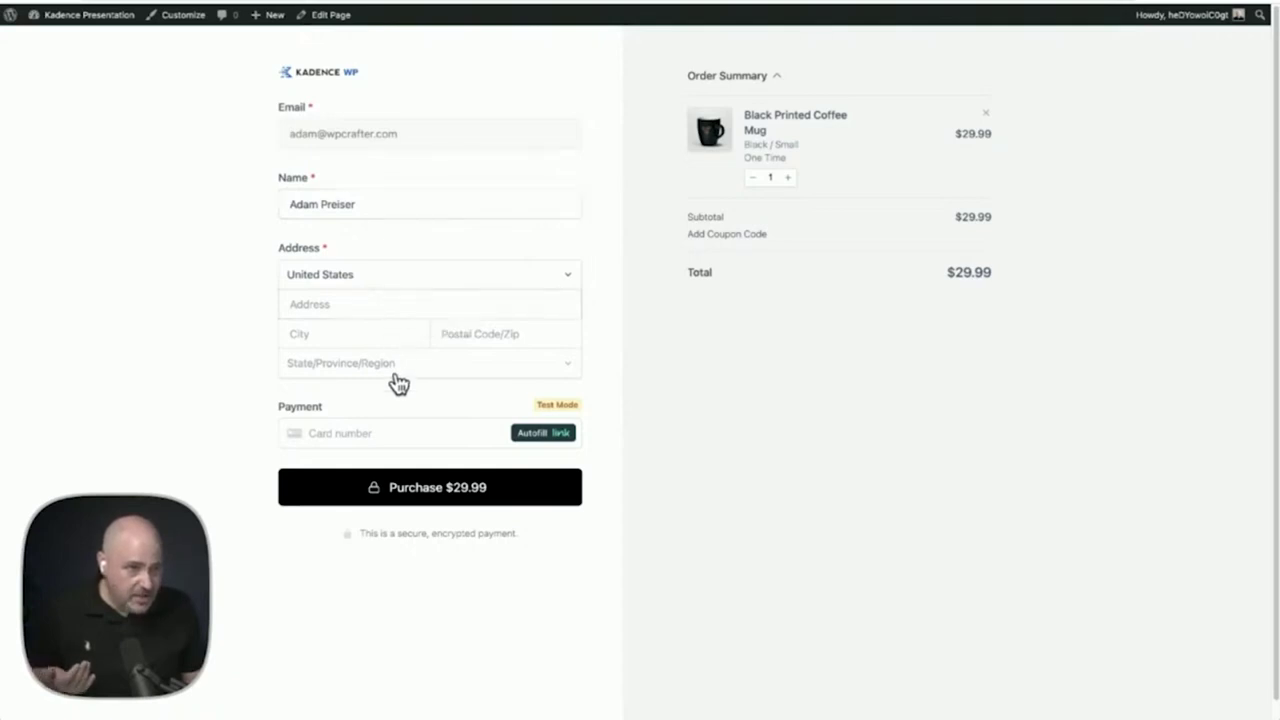
{"action": "left_click", "coordinate": [368, 444]}
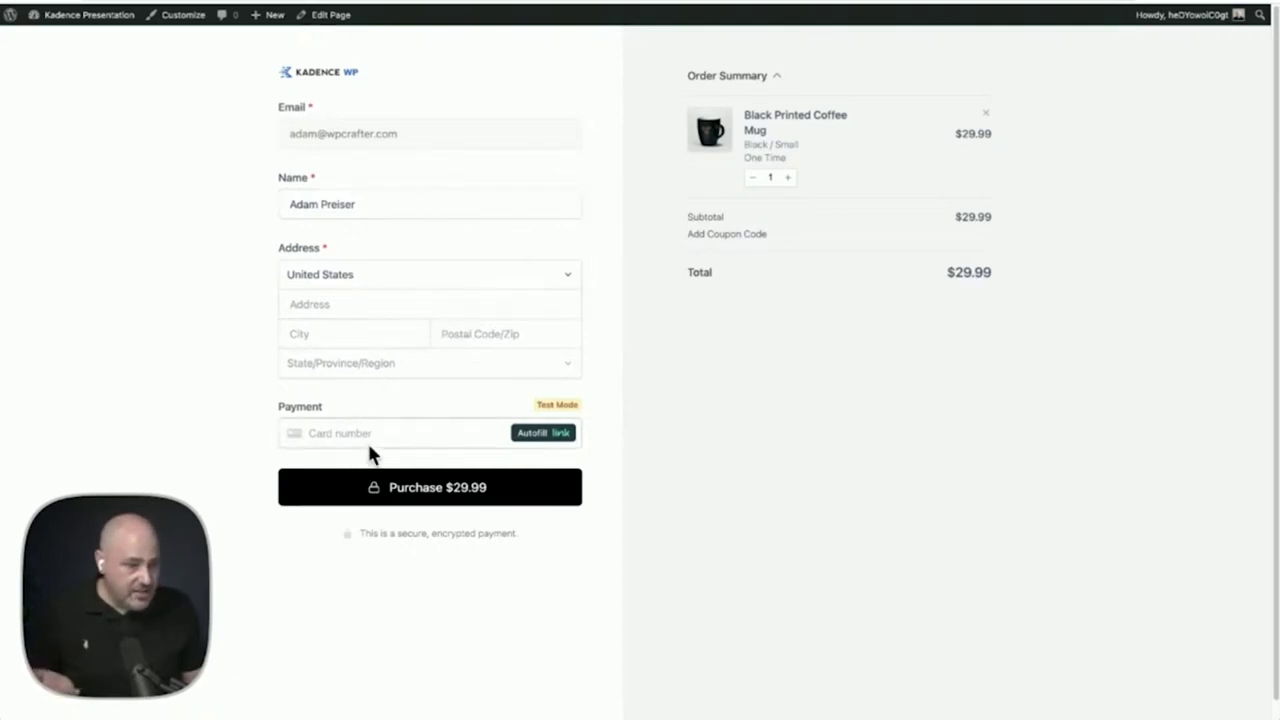
{"action": "right_click", "coordinate": [755, 380]}
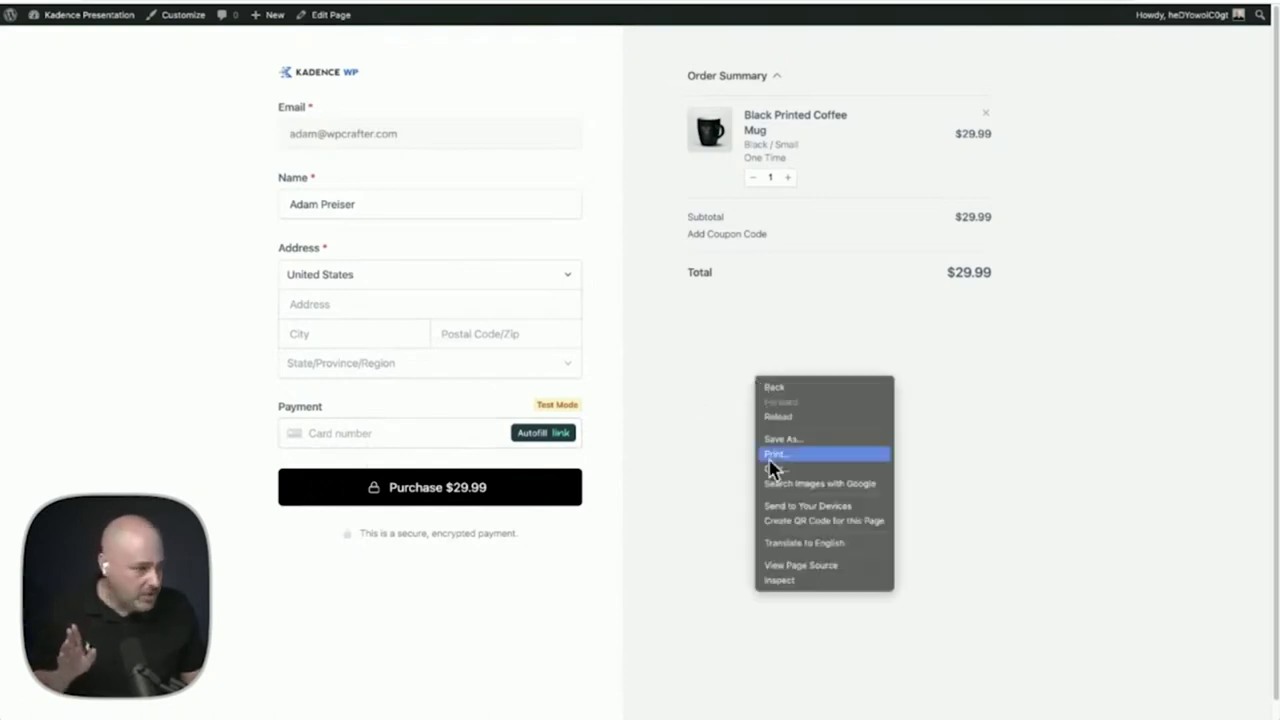
{"action": "left_click", "coordinate": [820, 582]}
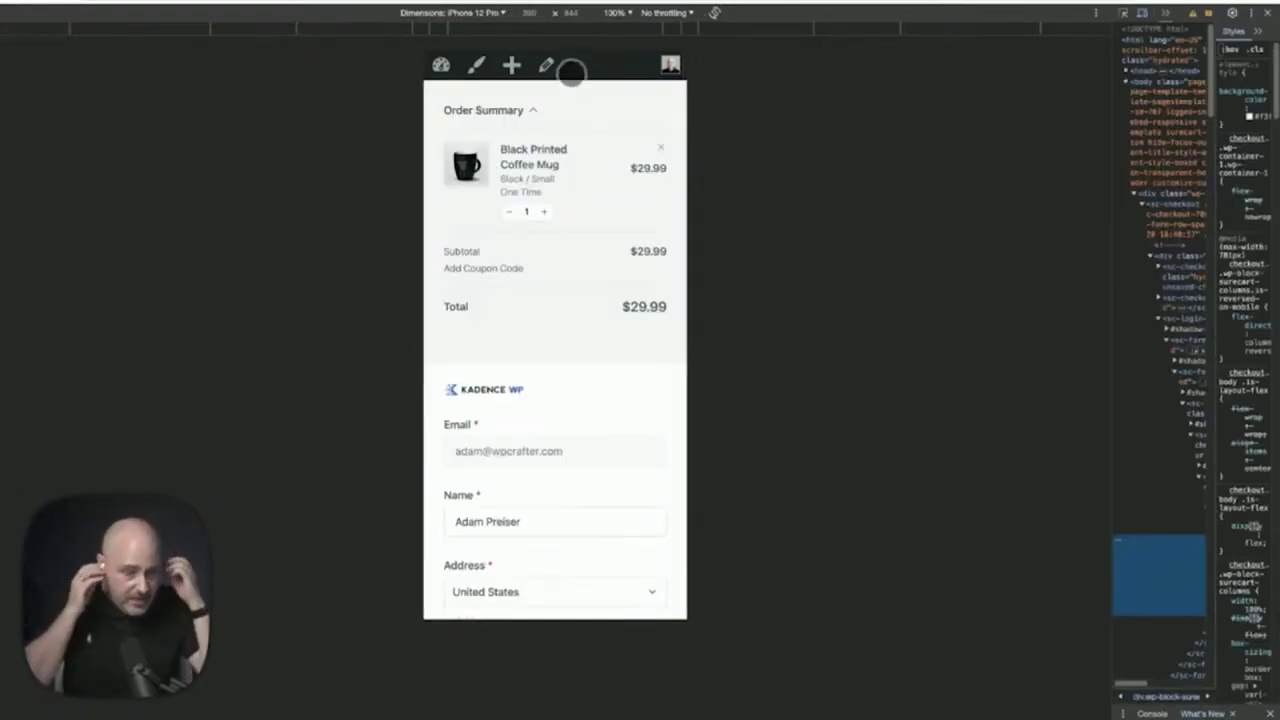
Collapse, expand and re-collapse the mobile Order Summary, then return to desktop width
{"action": "left_click", "coordinate": [535, 106]}
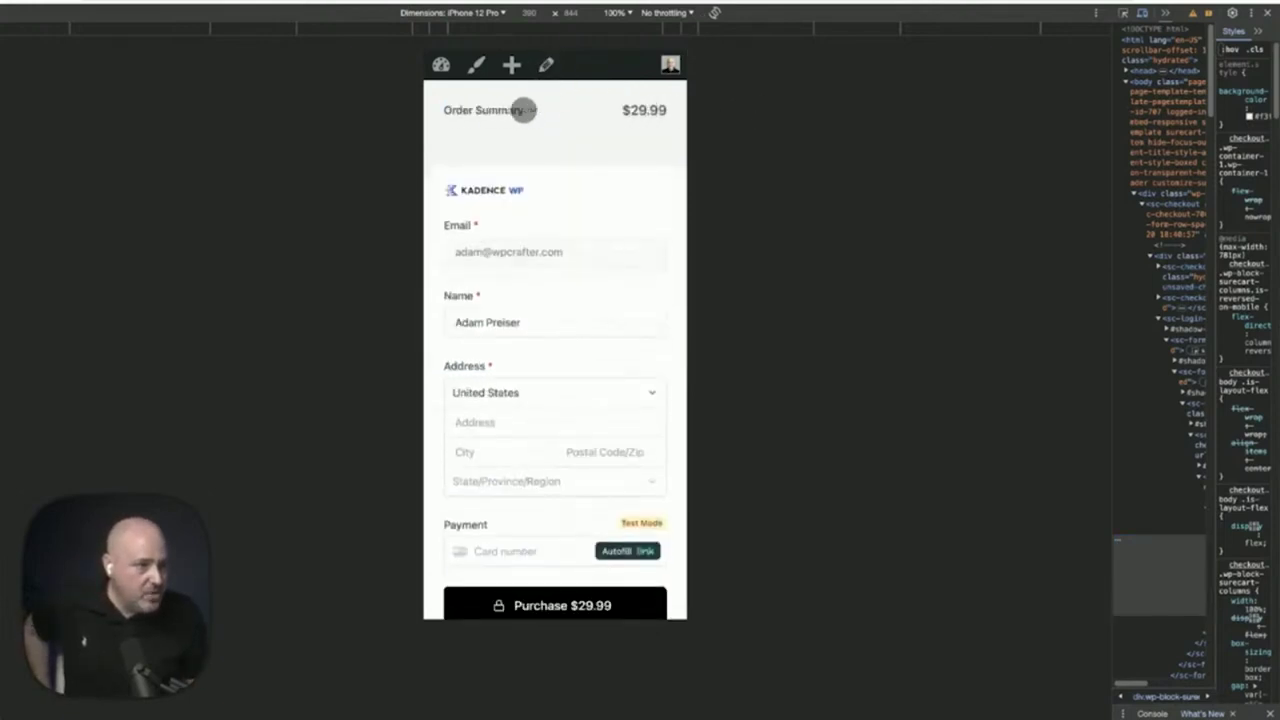
{"action": "left_click", "coordinate": [520, 109]}
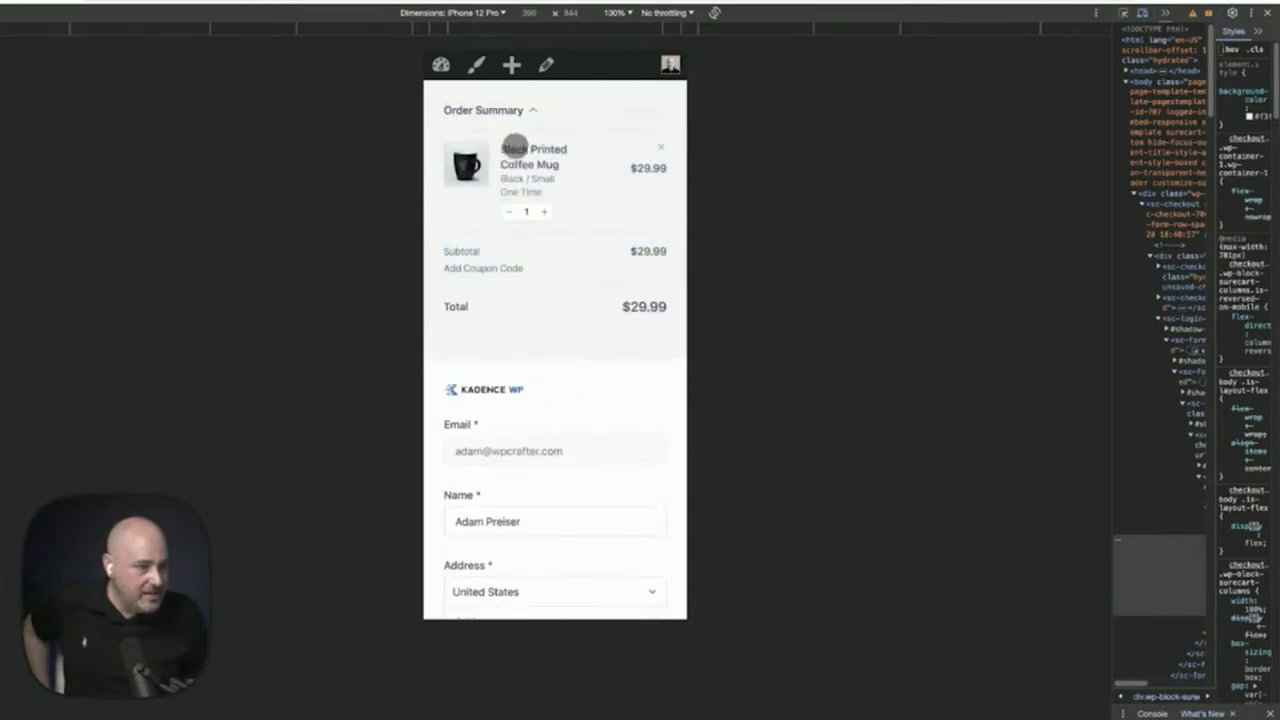
{"action": "left_click", "coordinate": [525, 110]}
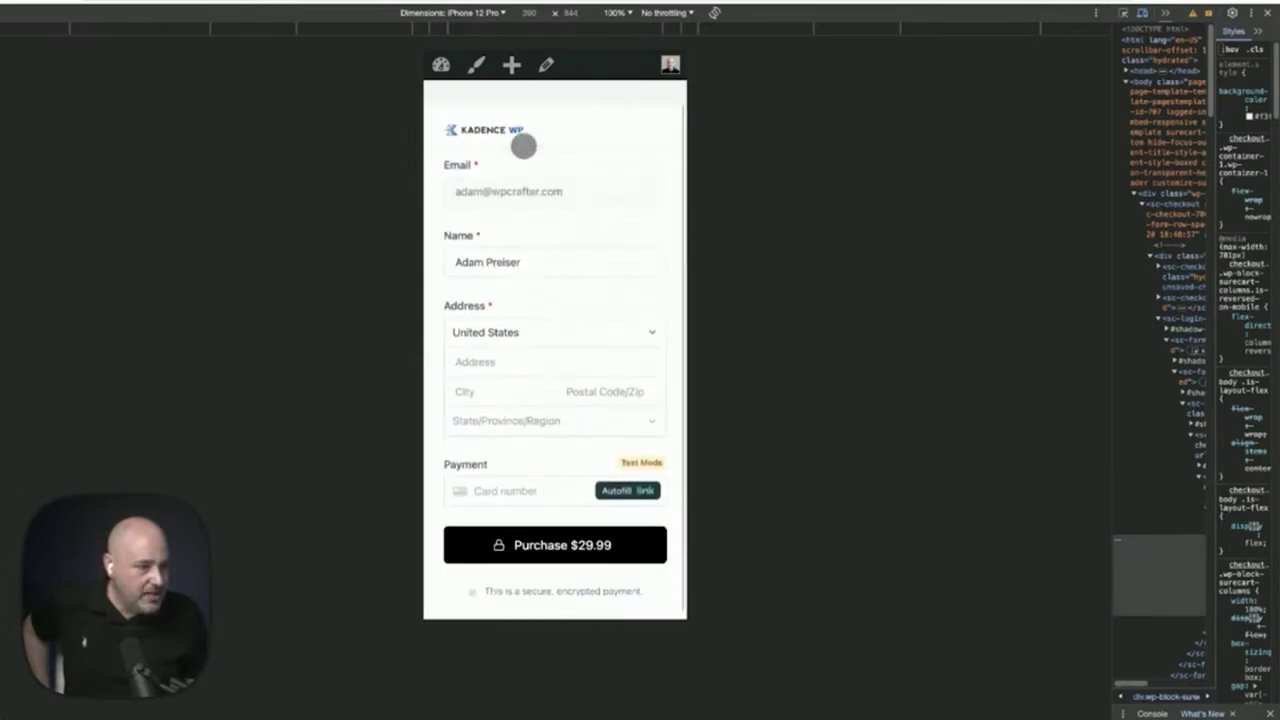
{"action": "scroll", "coordinate": [548, 267], "scroll_direction": "down", "scroll_amount": 1}
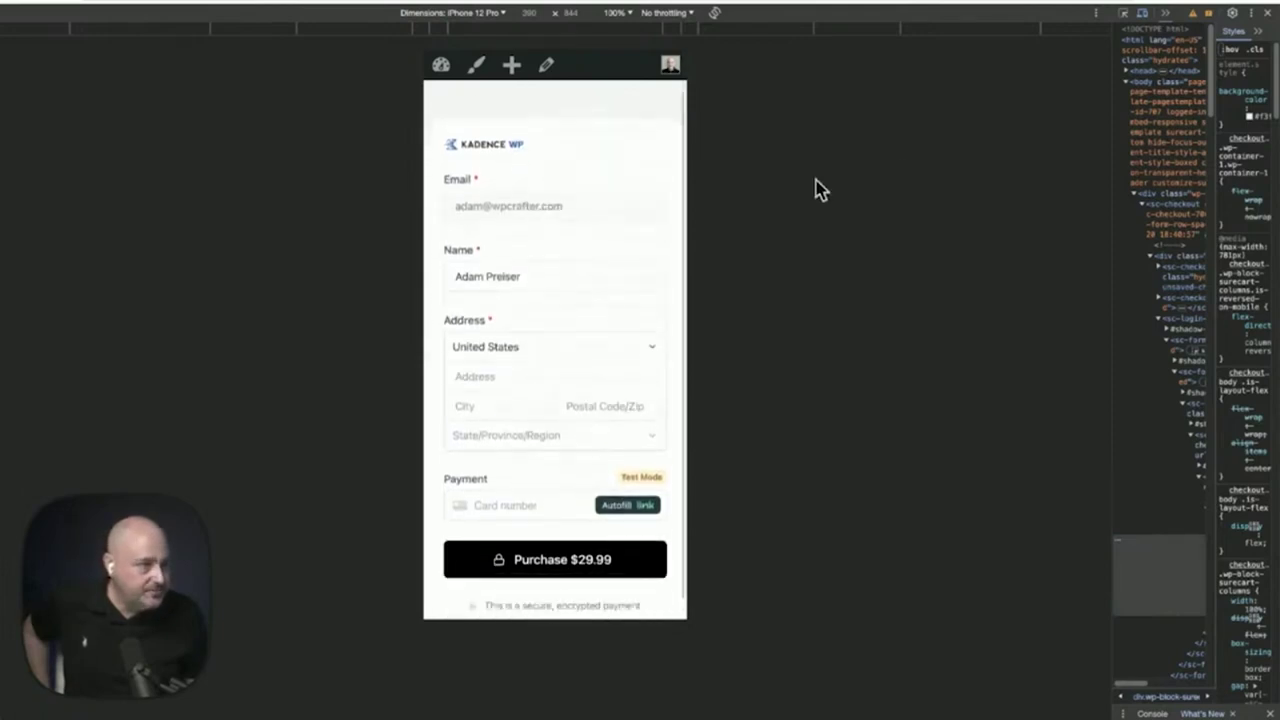
{"action": "left_click", "coordinate": [1268, 14]}
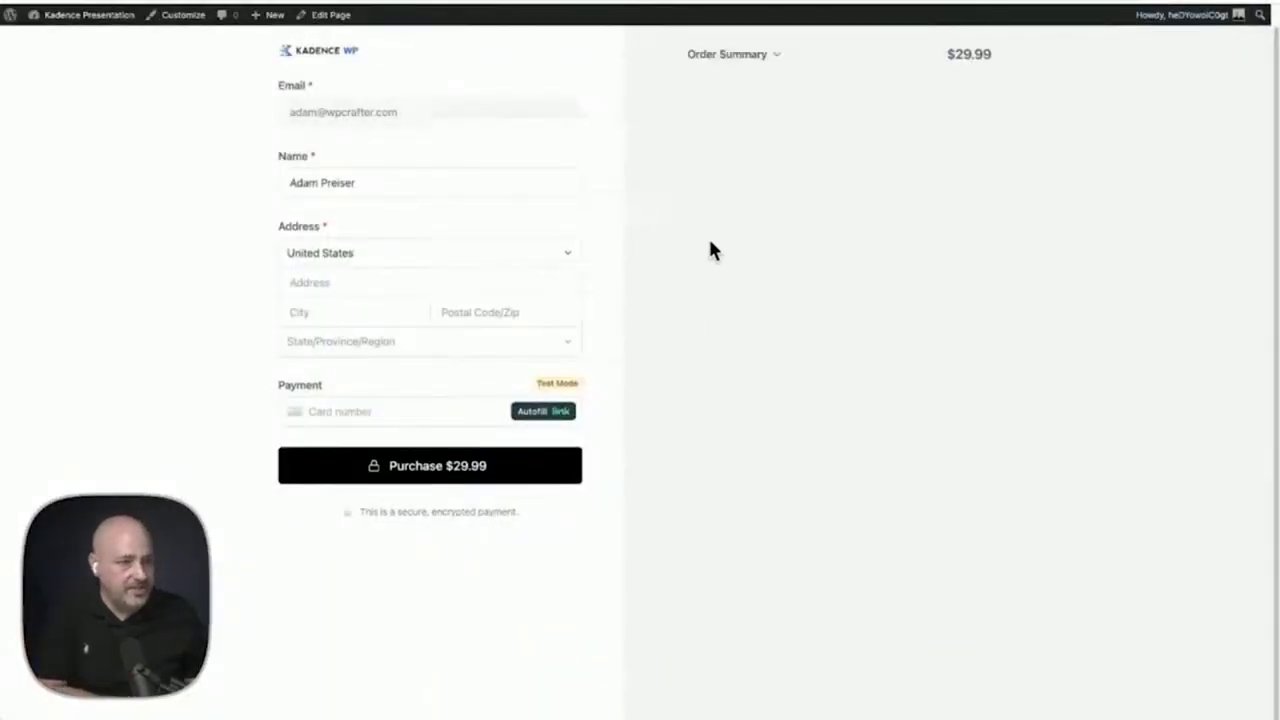
{"action": "left_click", "coordinate": [462, 281]}
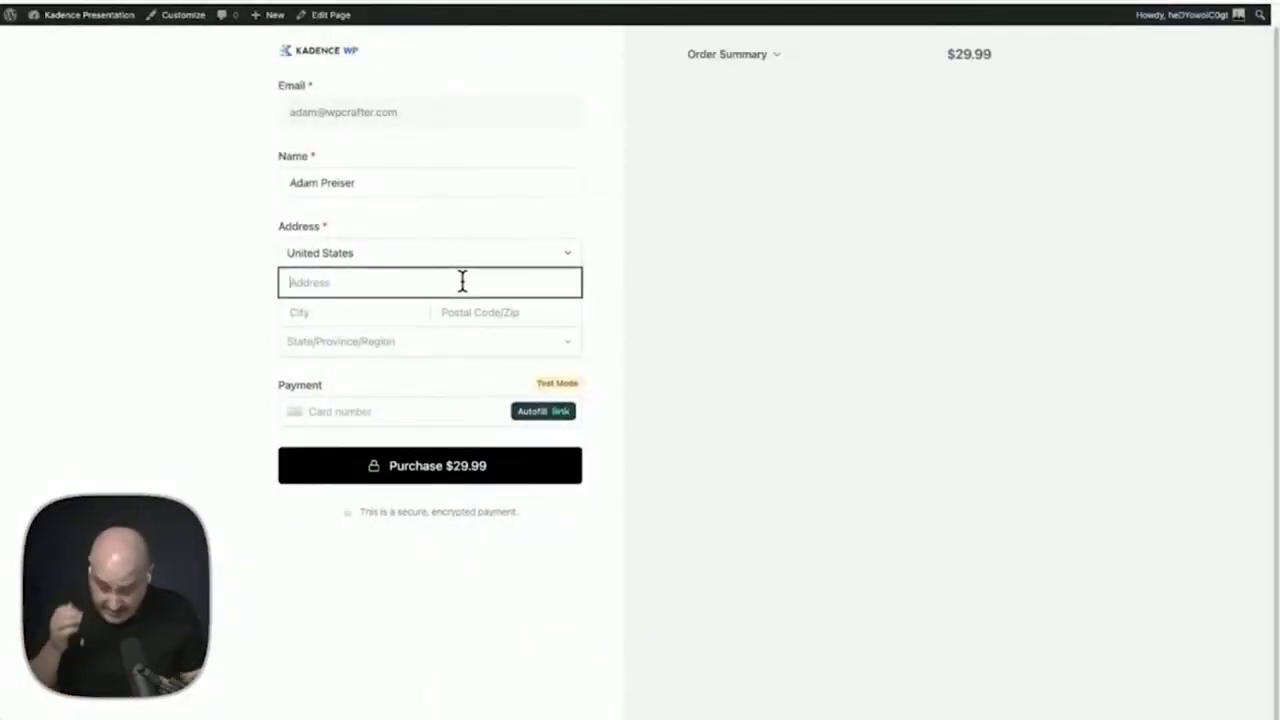
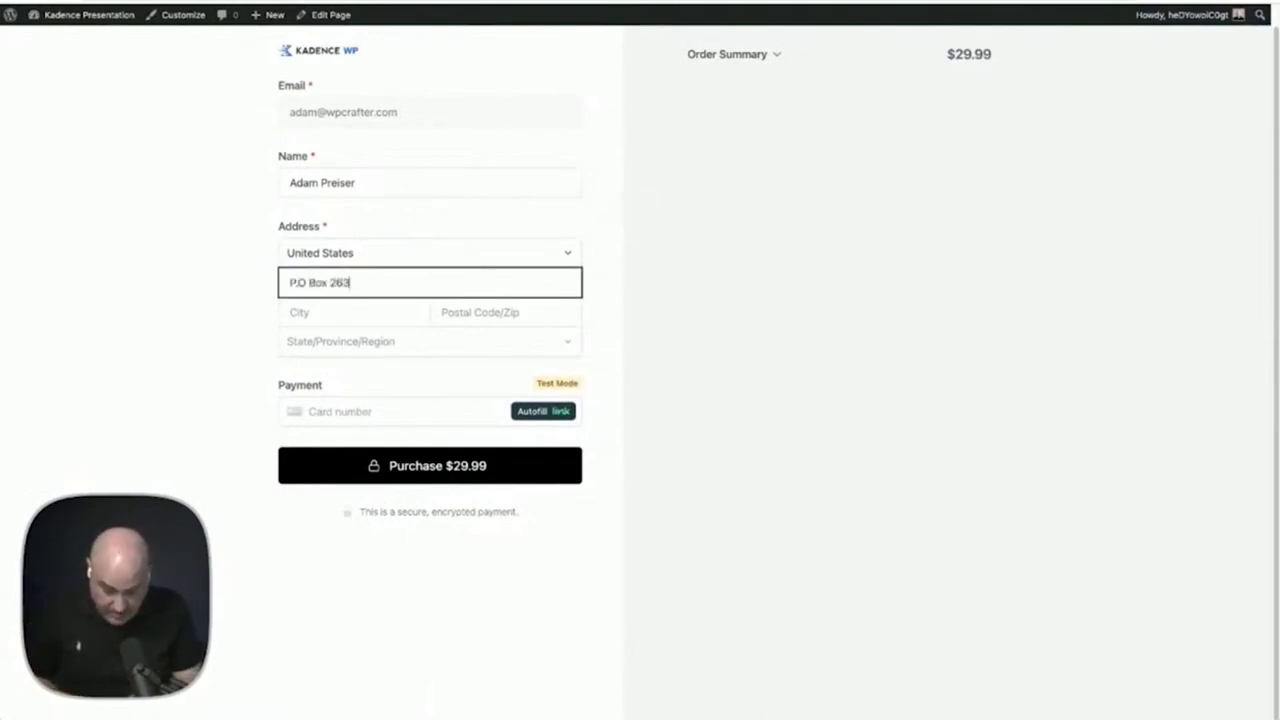
{"action": "left_click", "coordinate": [352, 312]}
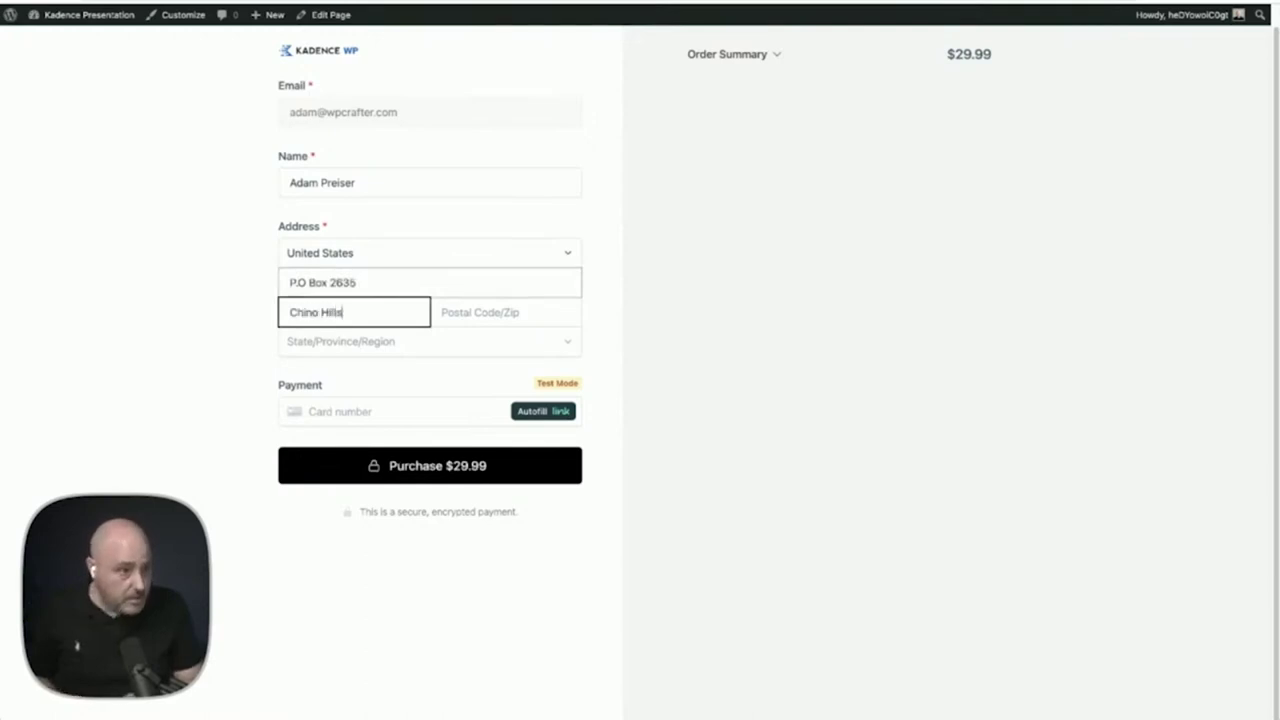
{"action": "key", "text": "Tab"}
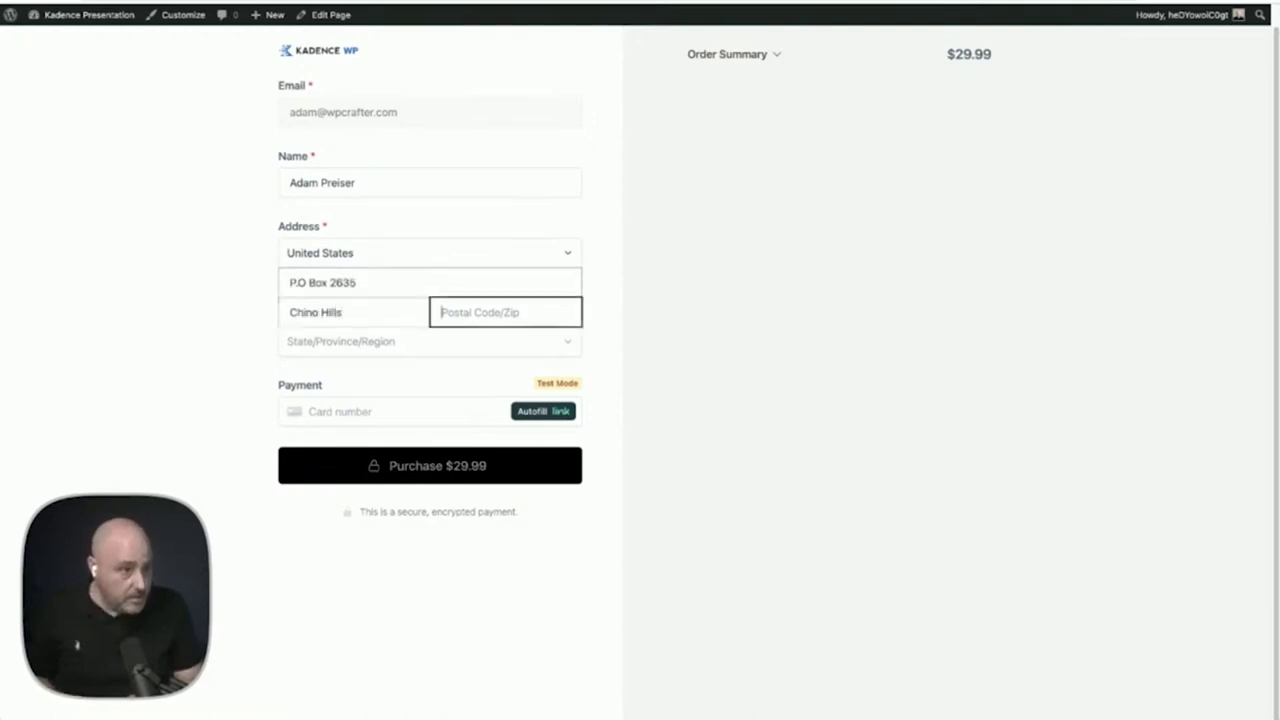
{"action": "type", "text": "9170"}
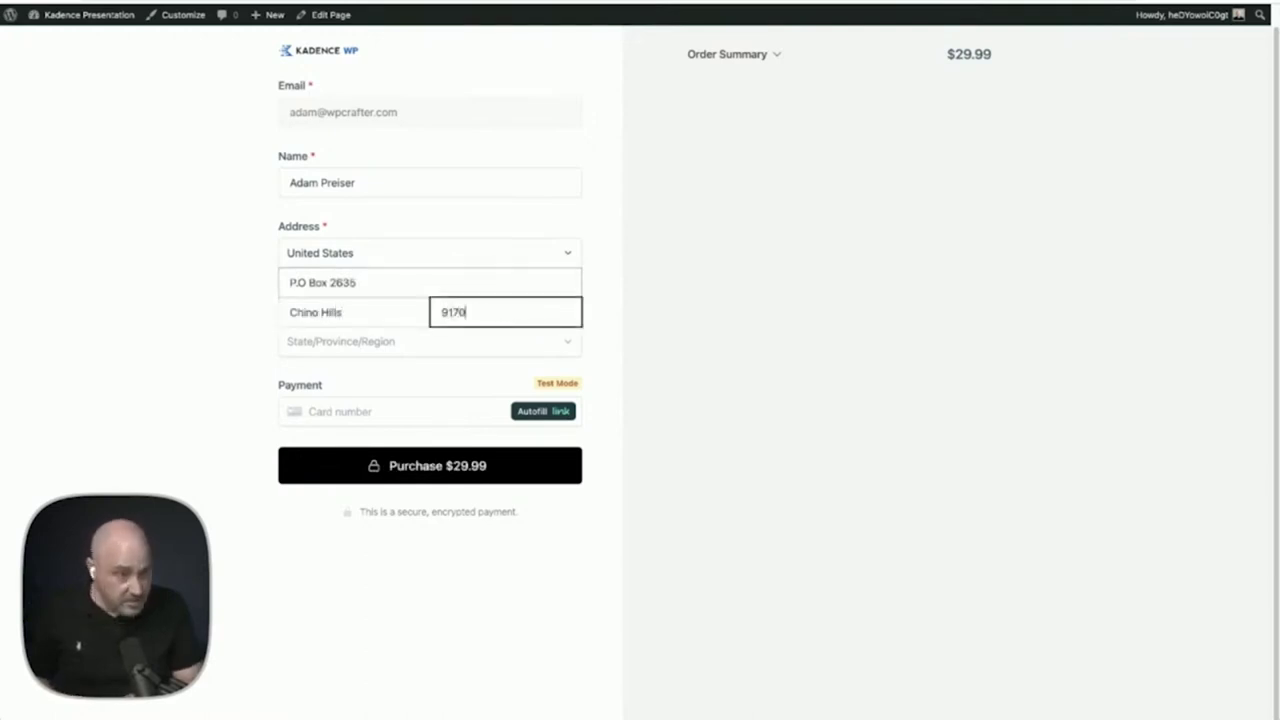
Choose California as the state and expand the Order Summary
{"action": "key", "text": "Tab"}
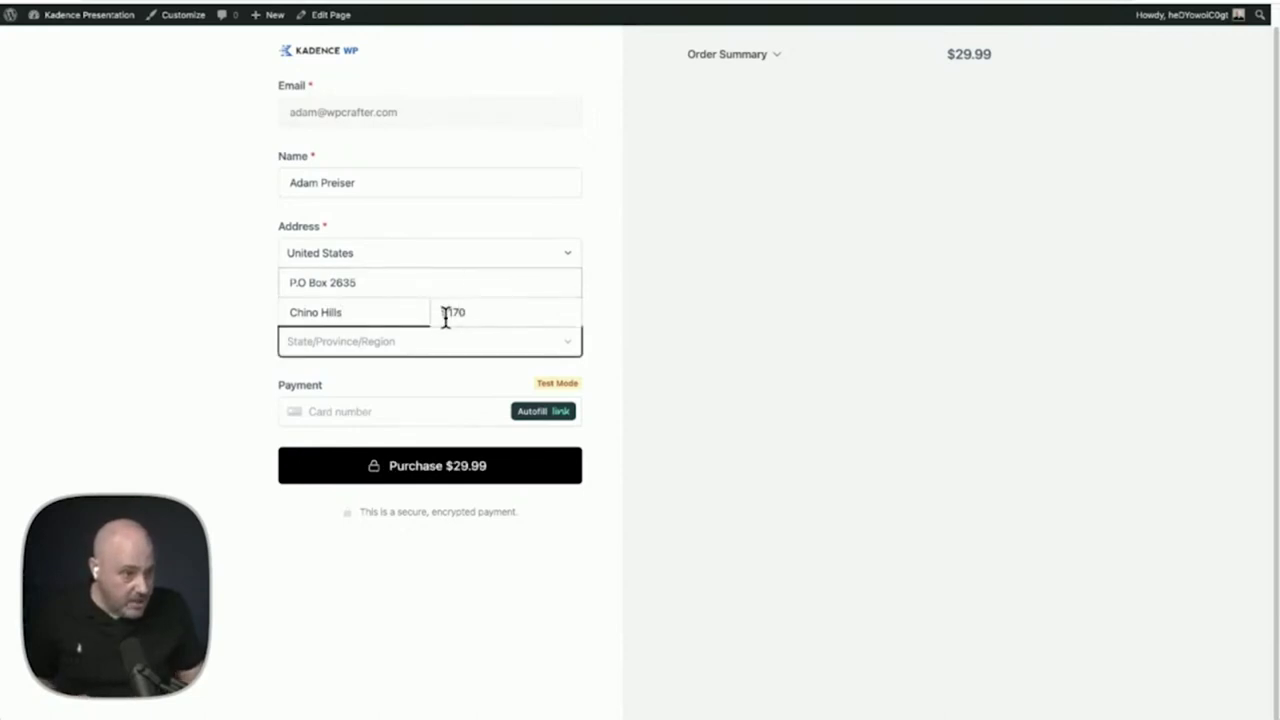
{"action": "left_click", "coordinate": [450, 360]}
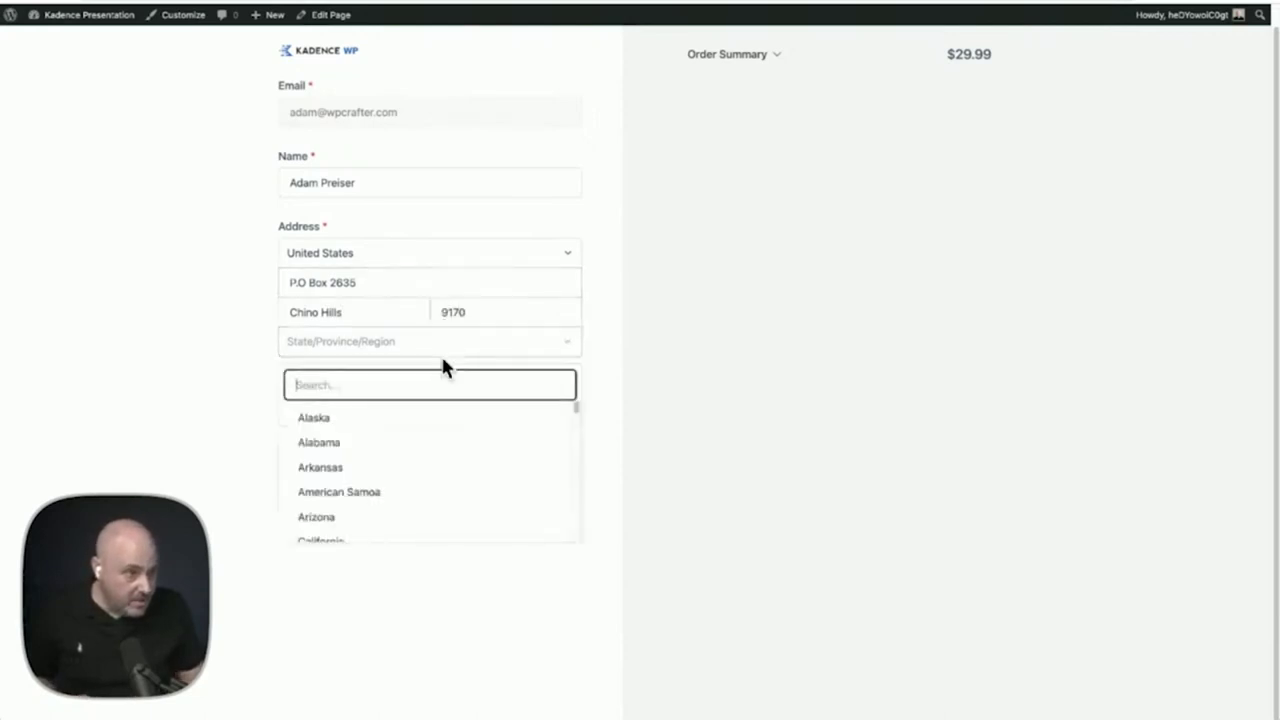
{"action": "scroll", "coordinate": [378, 516], "scroll_direction": "down", "scroll_amount": 1}
{"action": "left_click", "coordinate": [375, 512]}
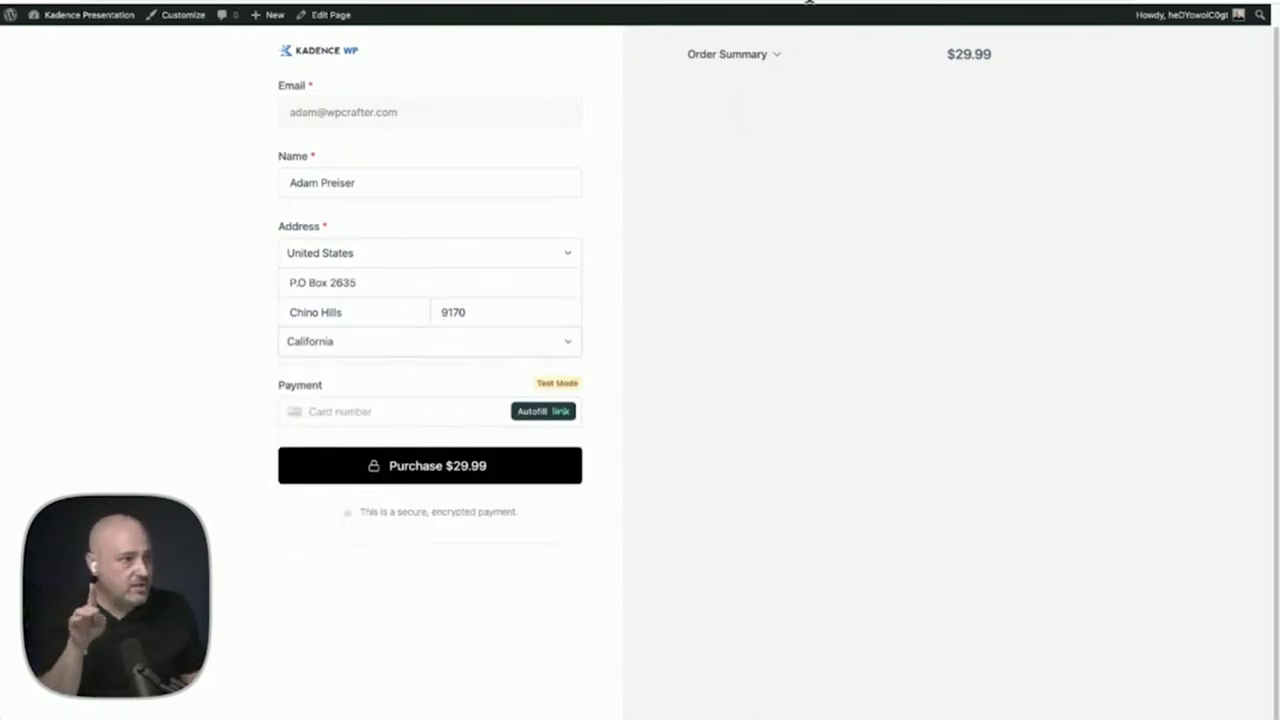
{"action": "scroll", "coordinate": [840, 141], "scroll_direction": "up", "scroll_amount": 1}
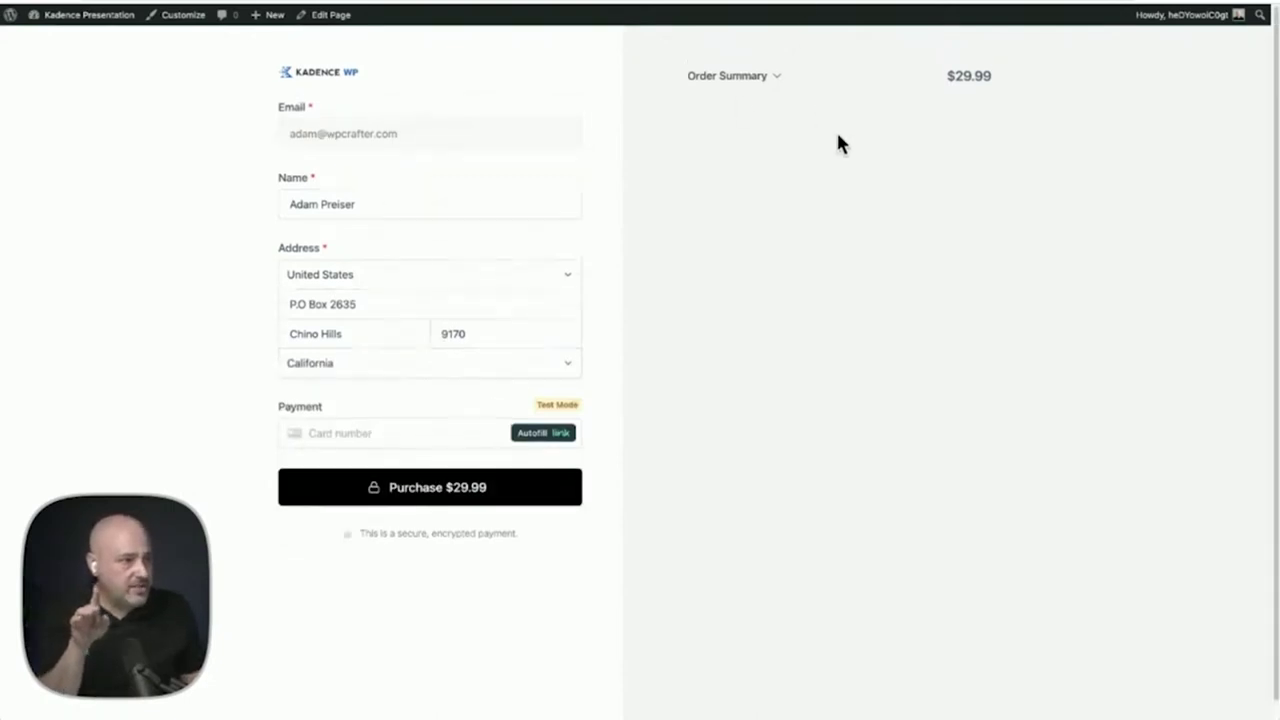
{"action": "left_click", "coordinate": [747, 80]}
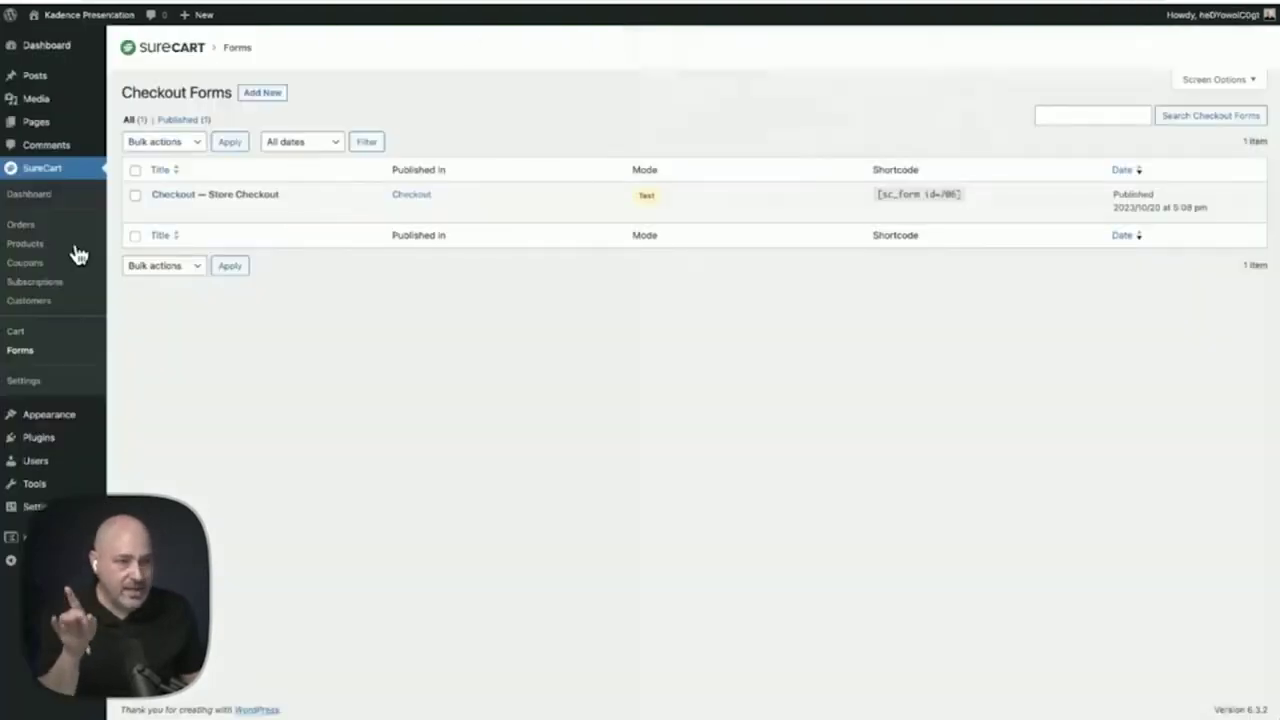
Enable Tax Collection in SureCart Settings > Taxes, review the tax sections, and return to checkout
{"action": "left_click", "coordinate": [22, 385]}
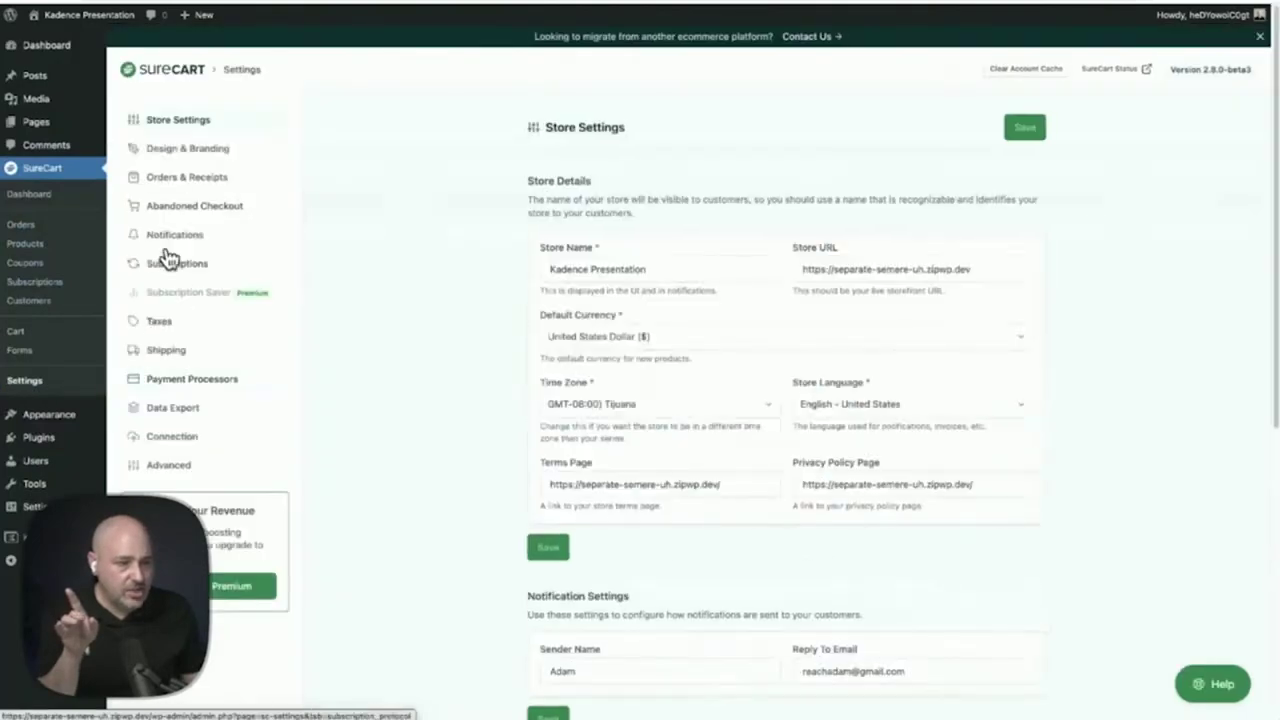
{"action": "left_click", "coordinate": [172, 323]}
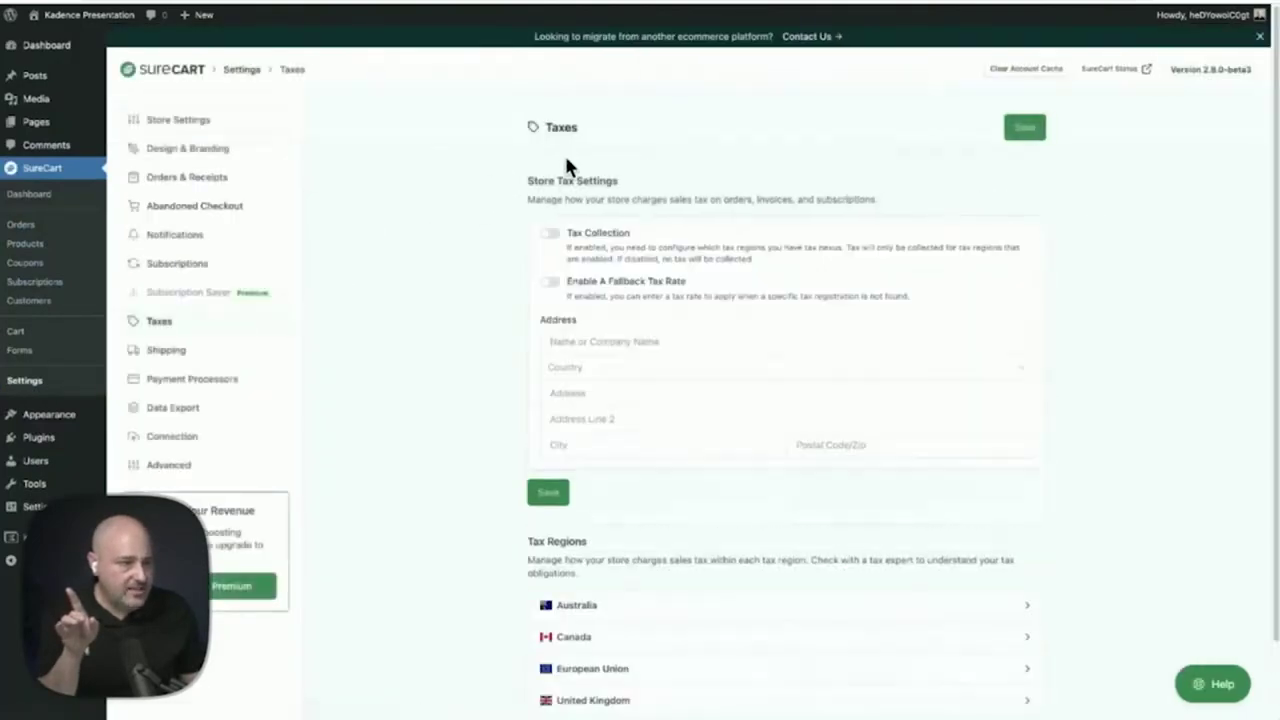
{"action": "left_click", "coordinate": [560, 236]}
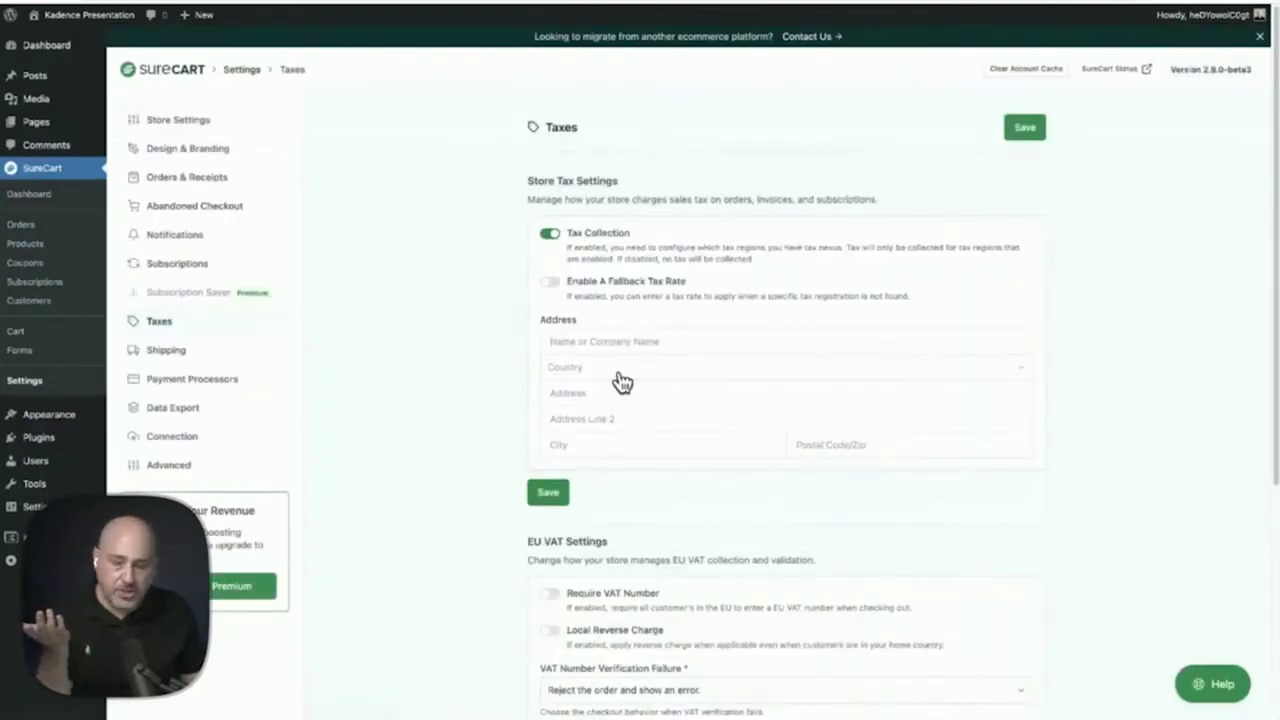
{"action": "scroll", "coordinate": [617, 378], "scroll_direction": "down", "scroll_amount": 3}
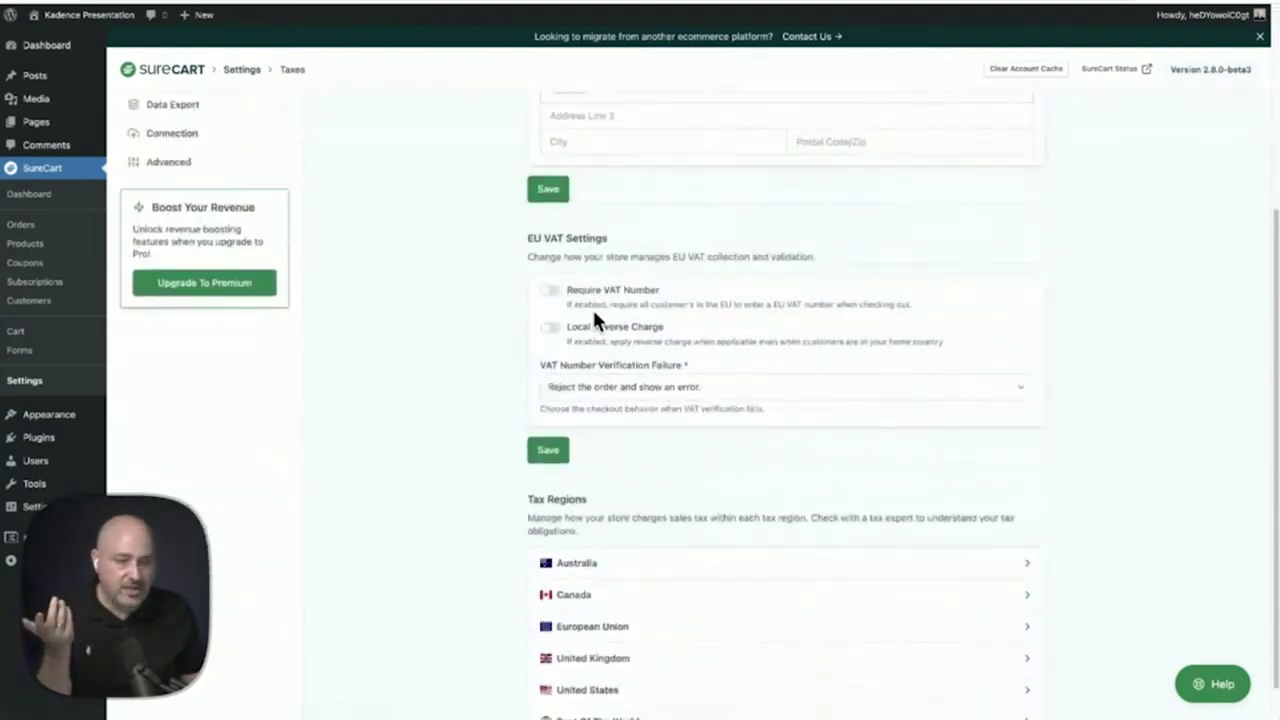
{"action": "scroll", "coordinate": [594, 318], "scroll_direction": "down", "scroll_amount": 1}
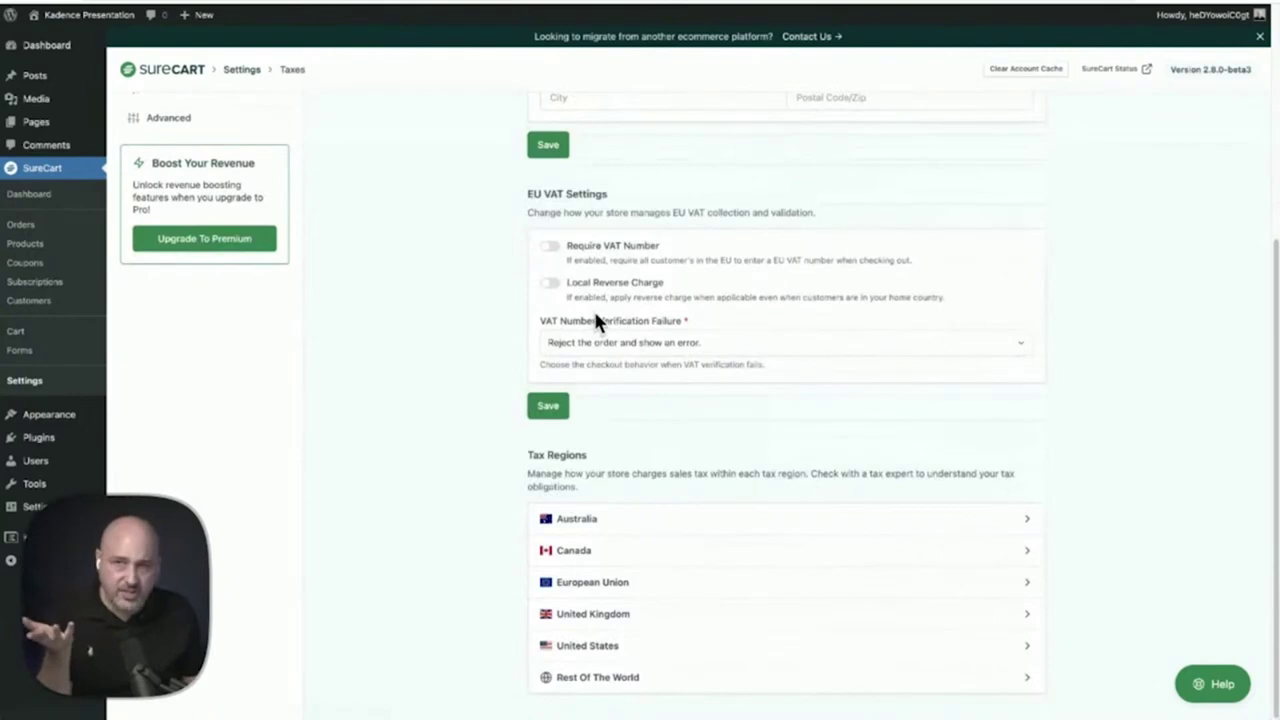
{"action": "scroll", "coordinate": [594, 318], "scroll_direction": "up", "scroll_amount": 4}
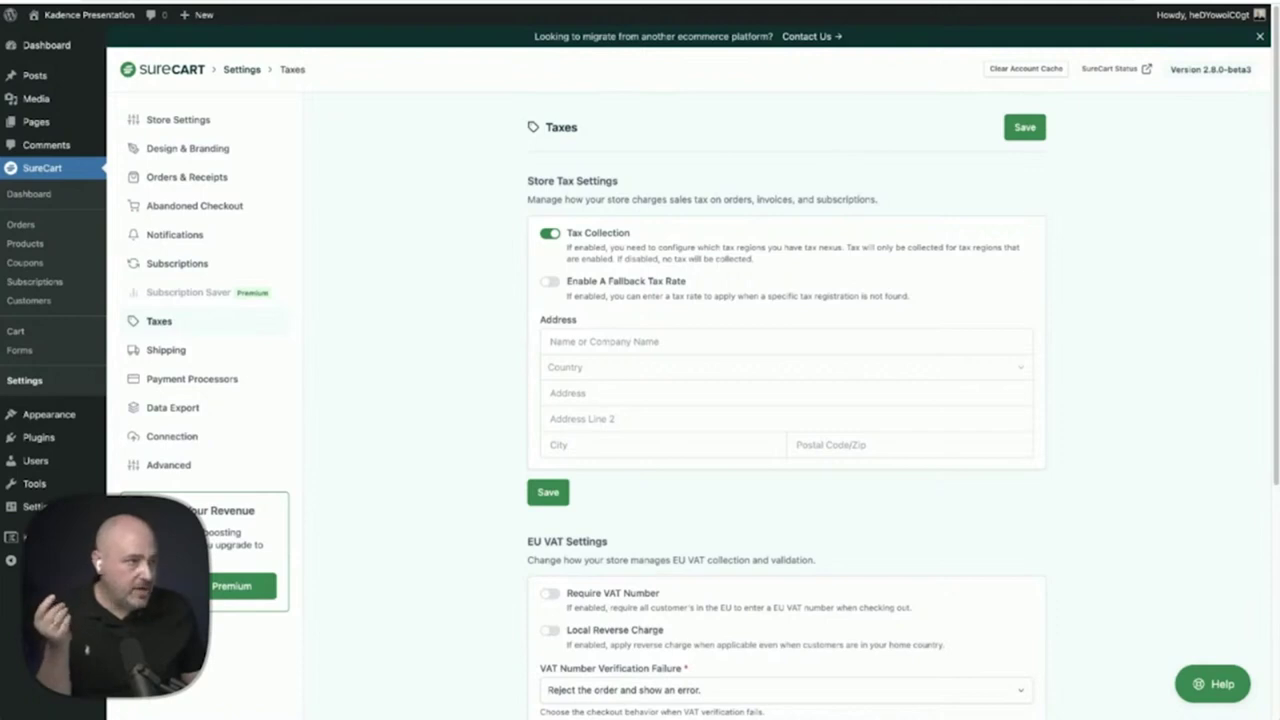
{"action": "left_click", "coordinate": [1064, 3]}
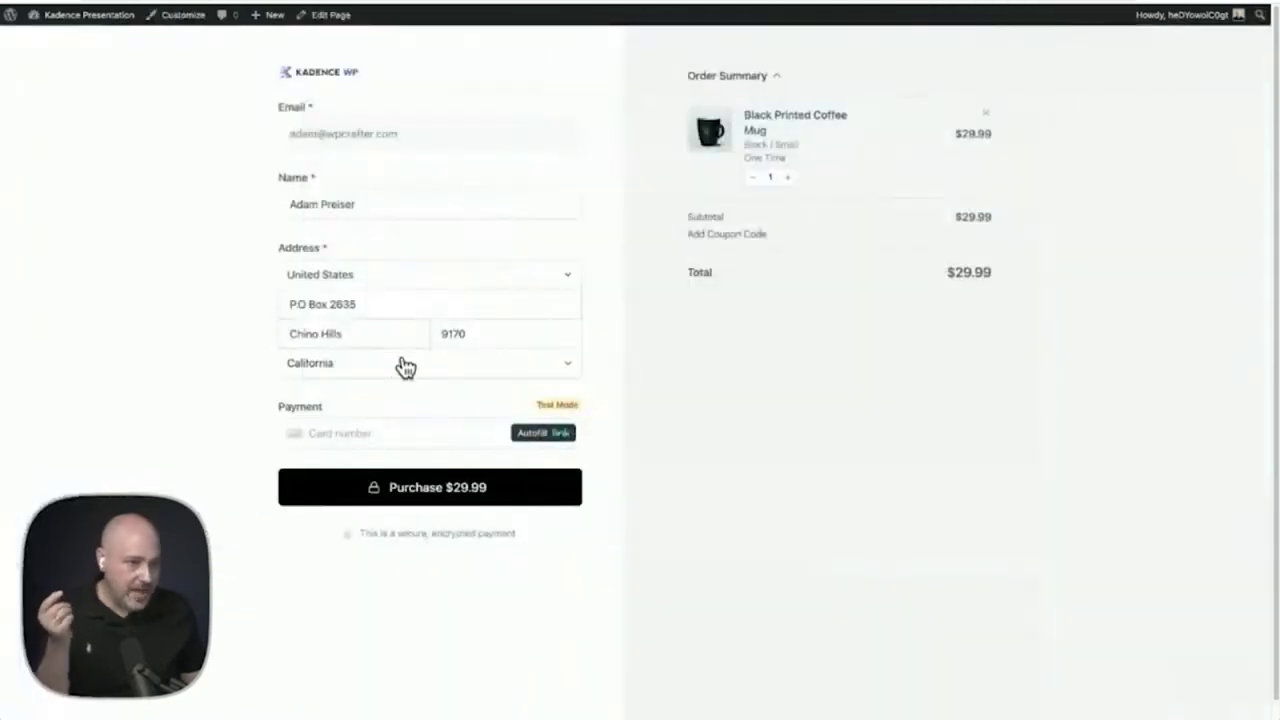
Complete the postal code and test card details, then place the coffee mug test order
{"action": "left_click", "coordinate": [505, 331]}
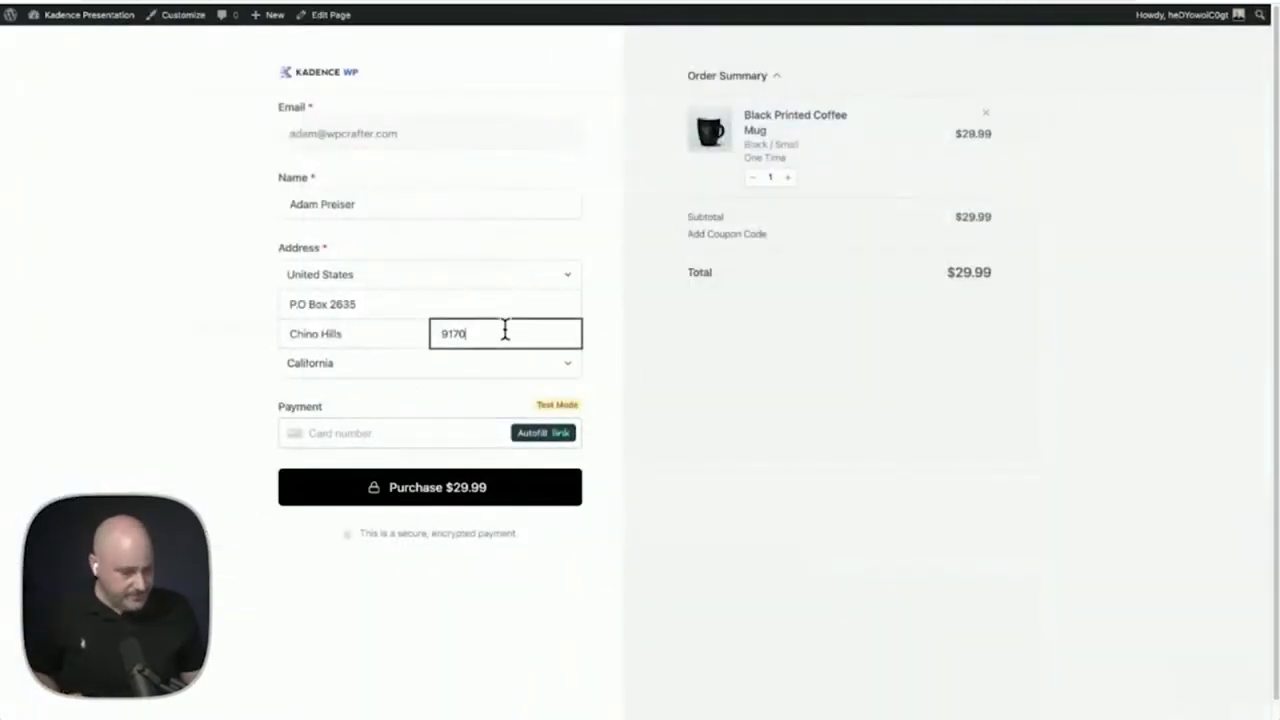
{"action": "type", "text": "9"}
{"action": "left_click", "coordinate": [397, 432]}
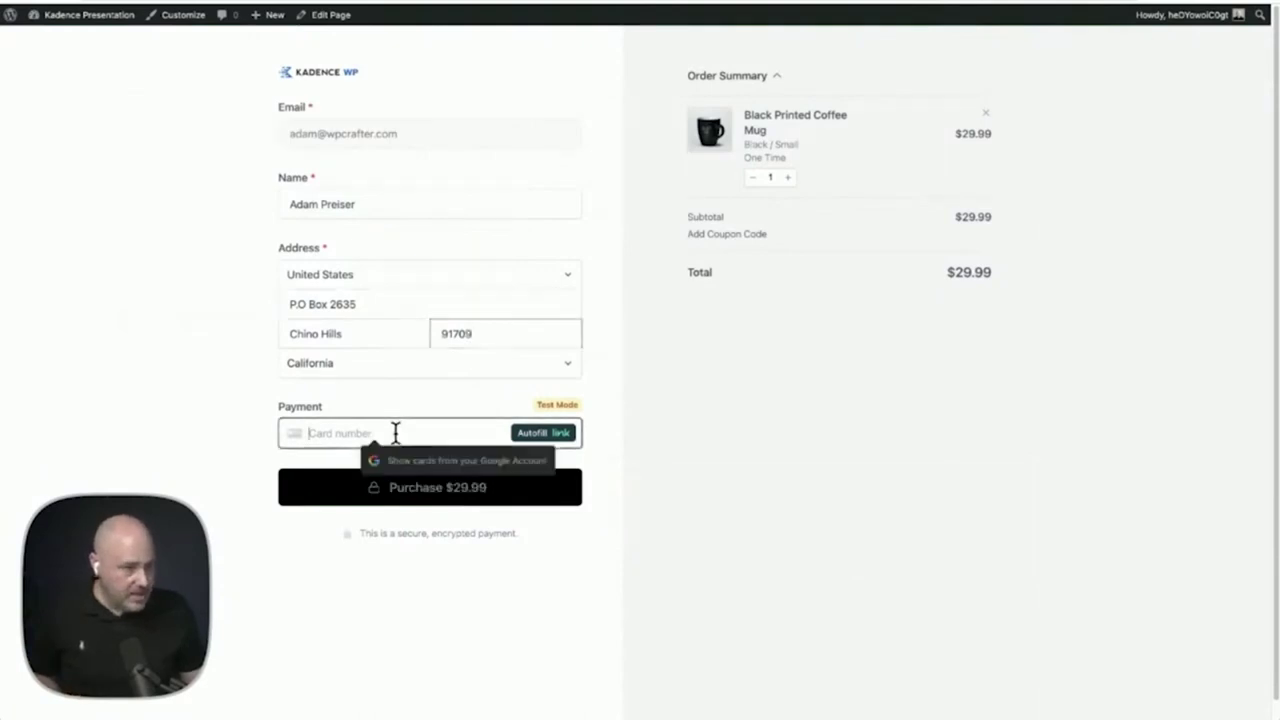
{"action": "type", "text": "4242 4"}
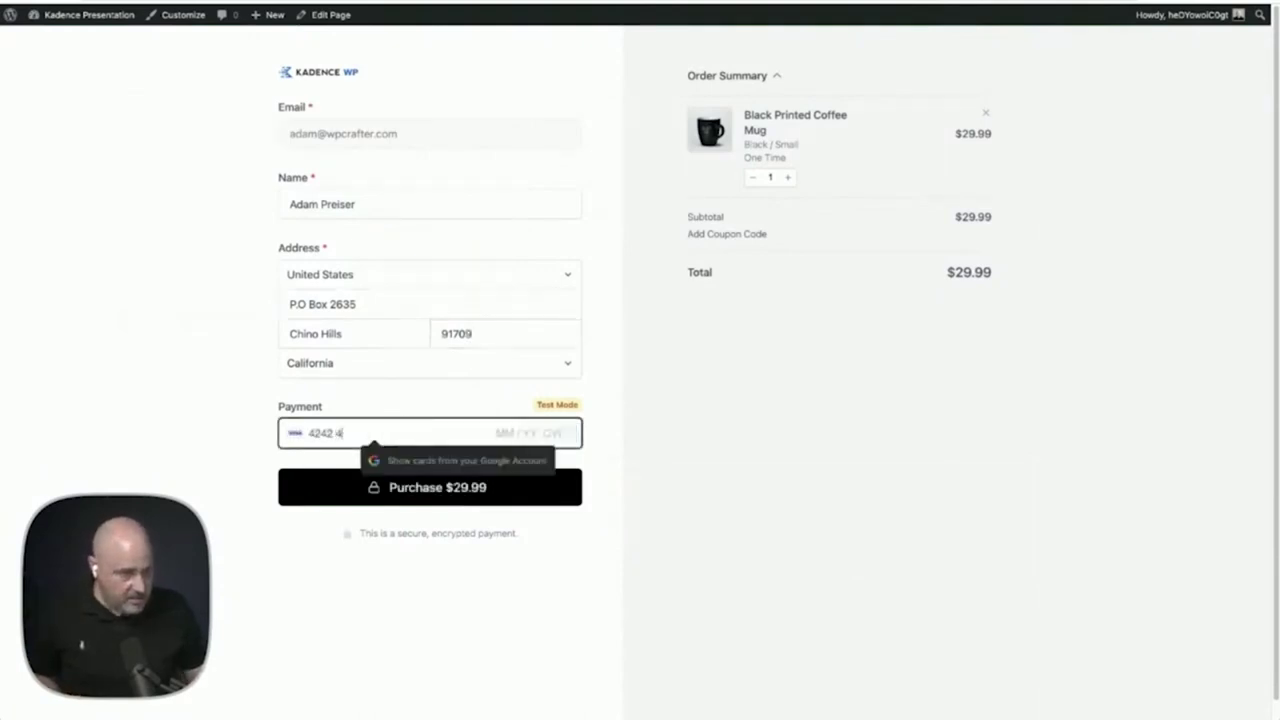
{"action": "type", "text": "242 4242 42"}
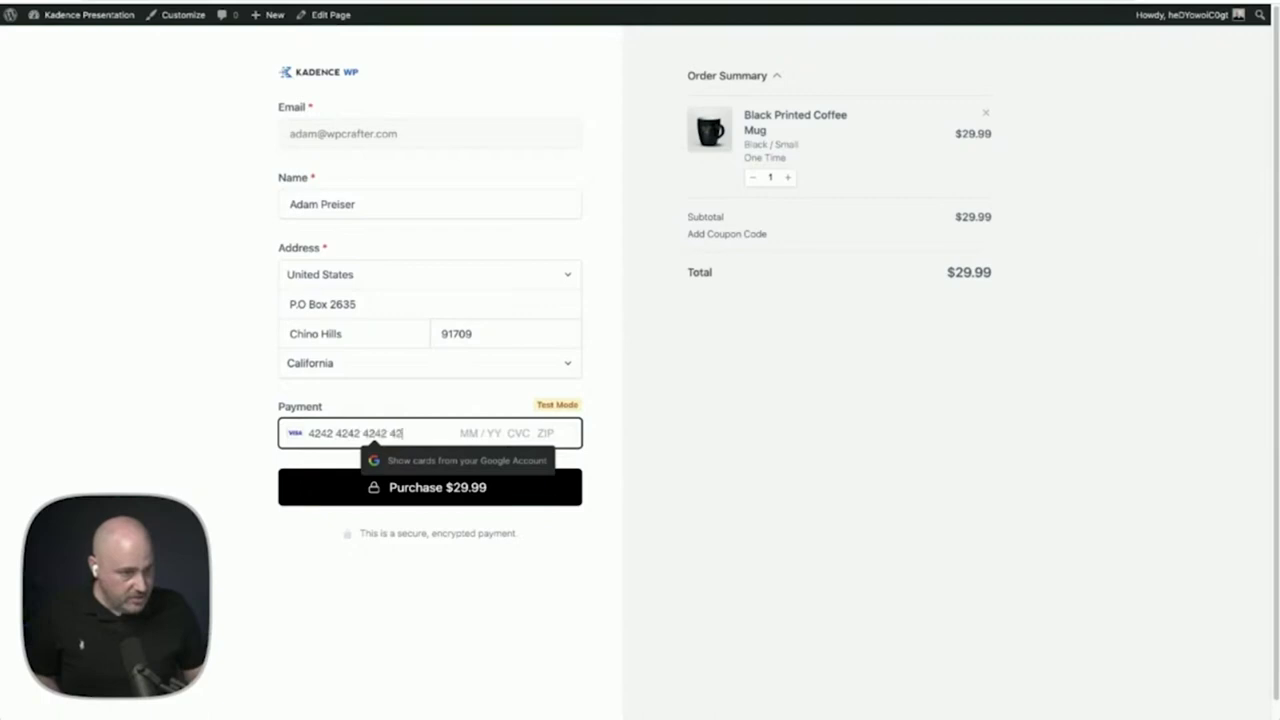
{"action": "type", "text": "42 04 /"}
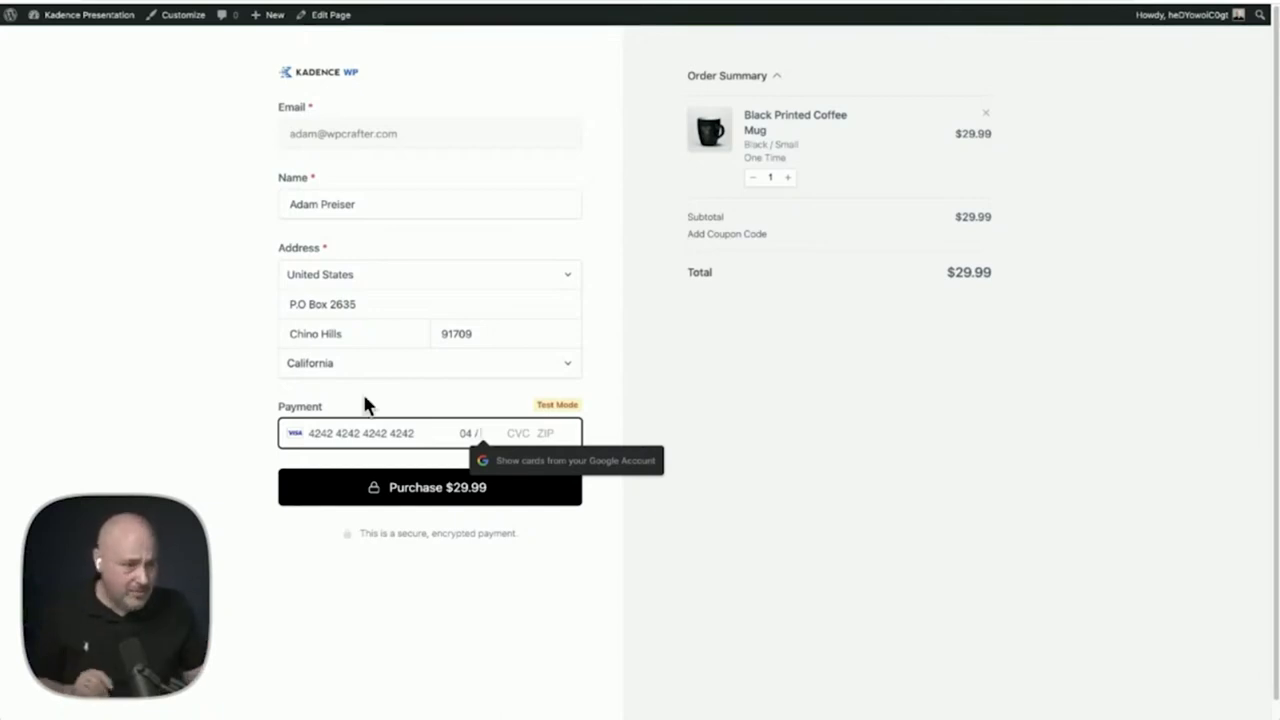
{"action": "type", "text": "25 "}
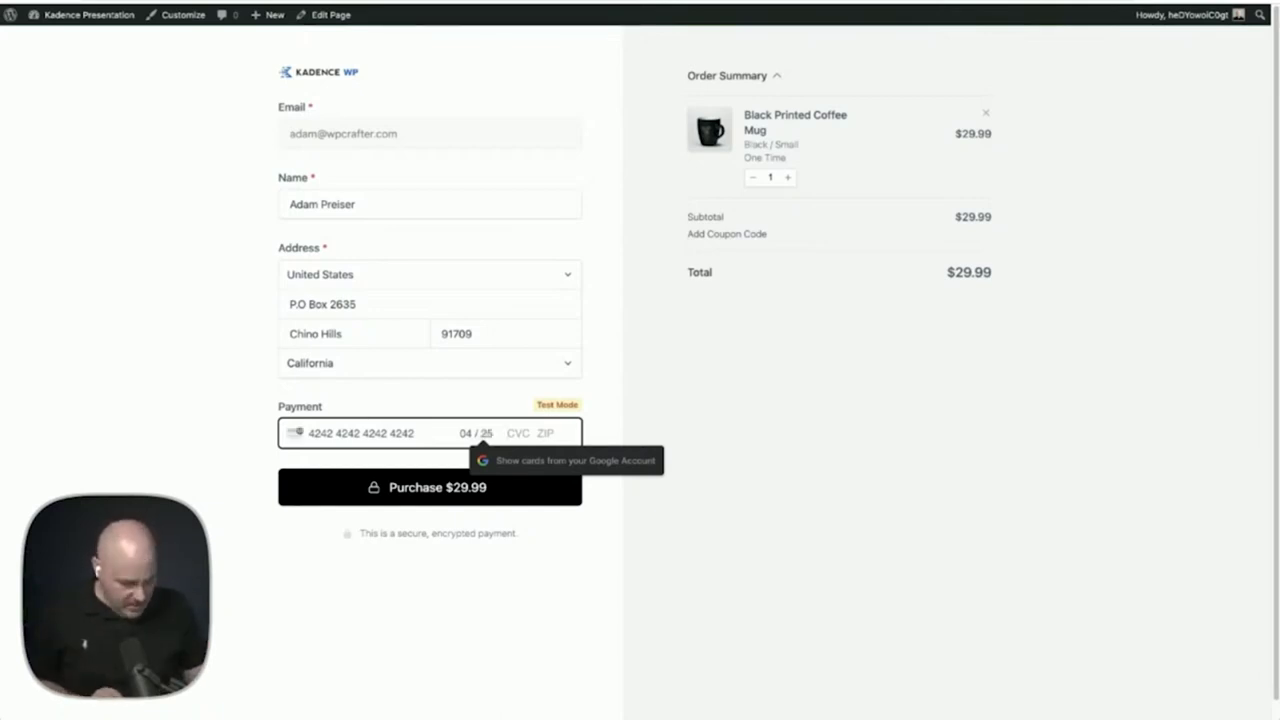
{"action": "type", "text": "888 917"}
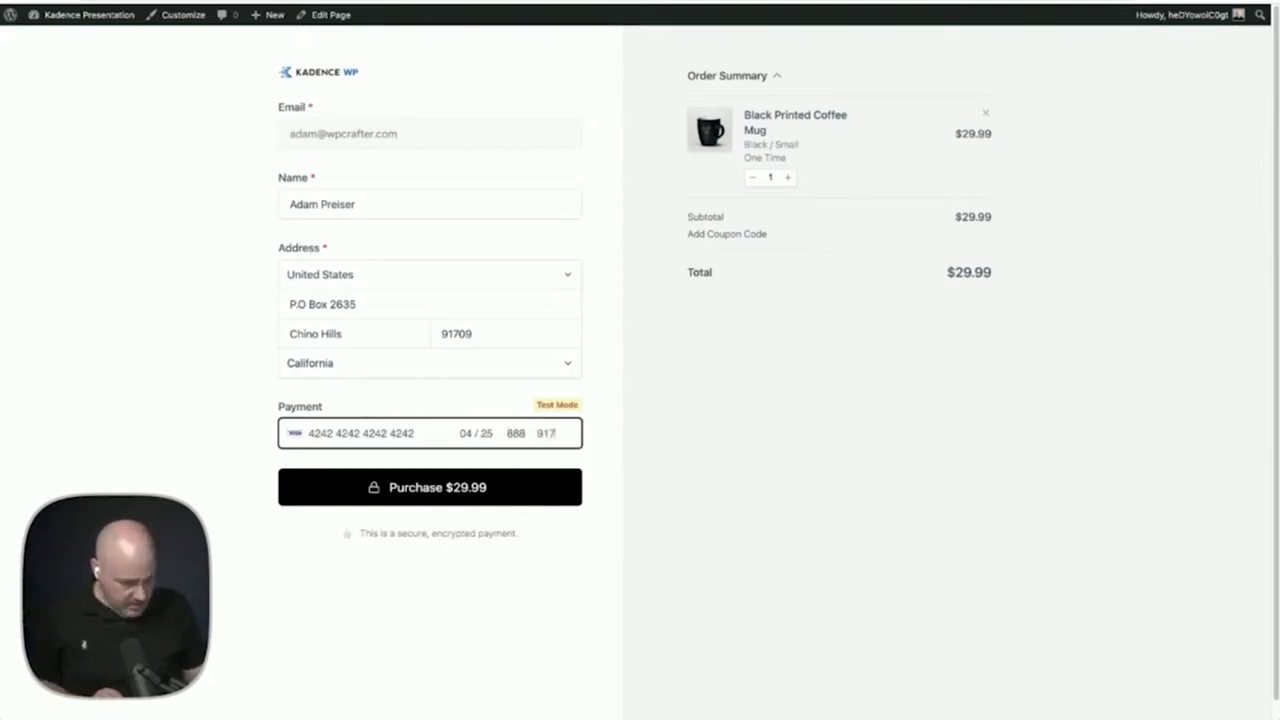
{"action": "type", "text": "09"}
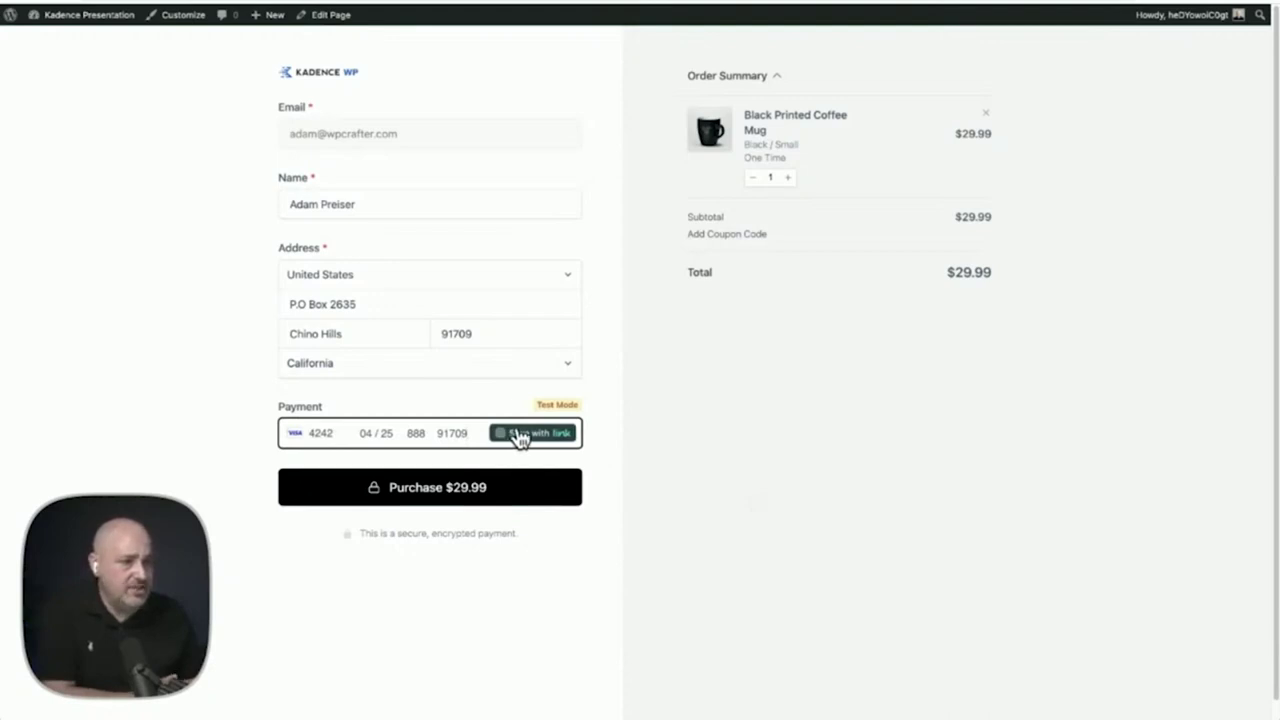
{"action": "left_click", "coordinate": [446, 492]}
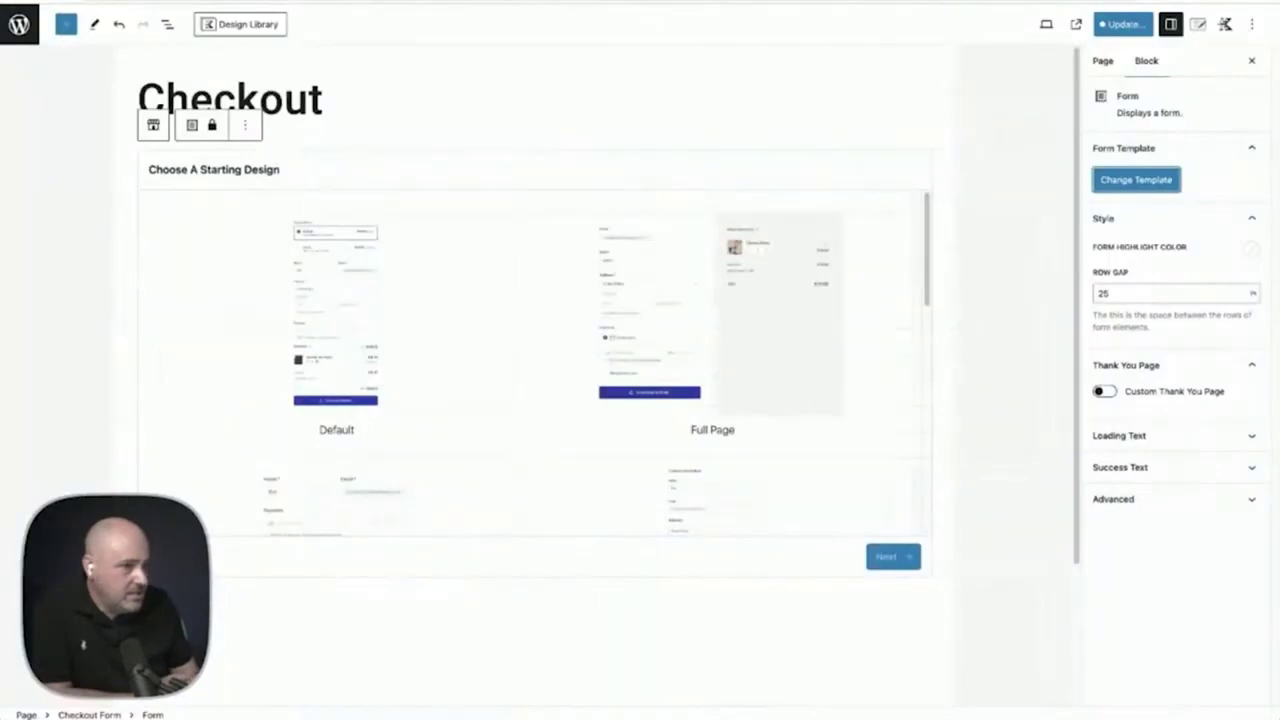
Create the checkout form from the Full Page starting design
{"action": "left_click", "coordinate": [729, 351]}
{"action": "left_click", "coordinate": [884, 557]}
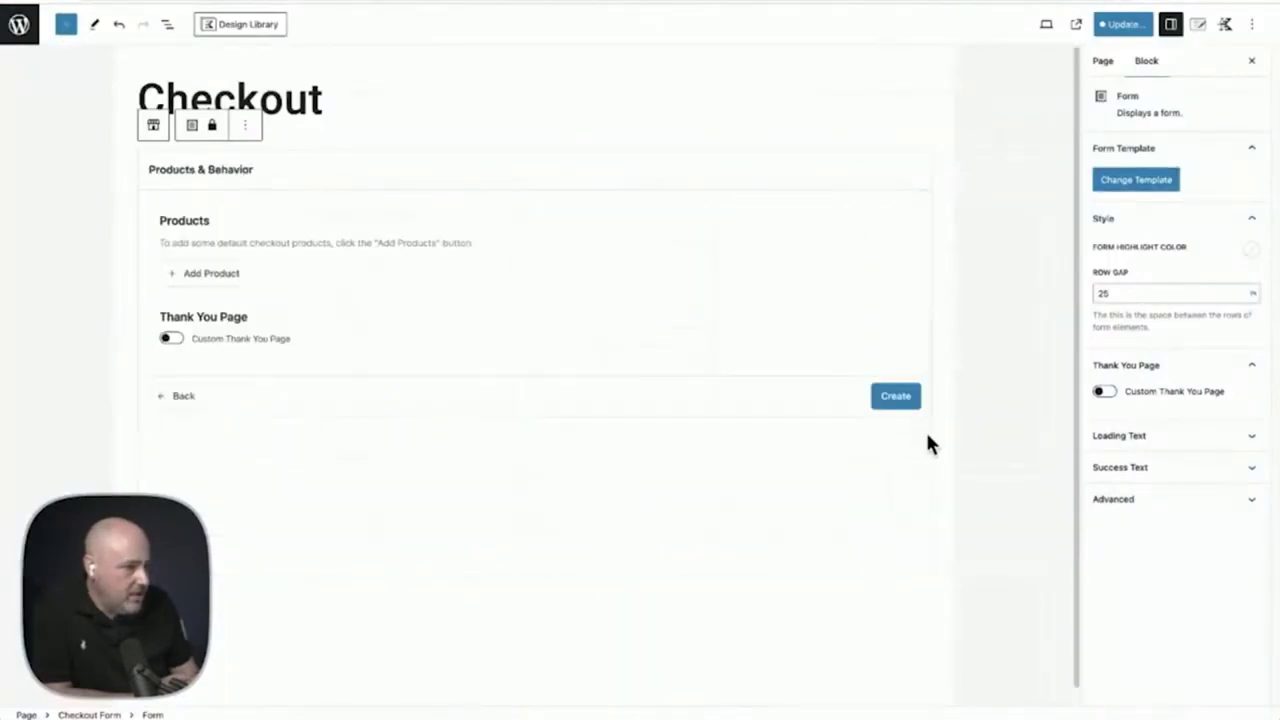
{"action": "left_click", "coordinate": [897, 400]}
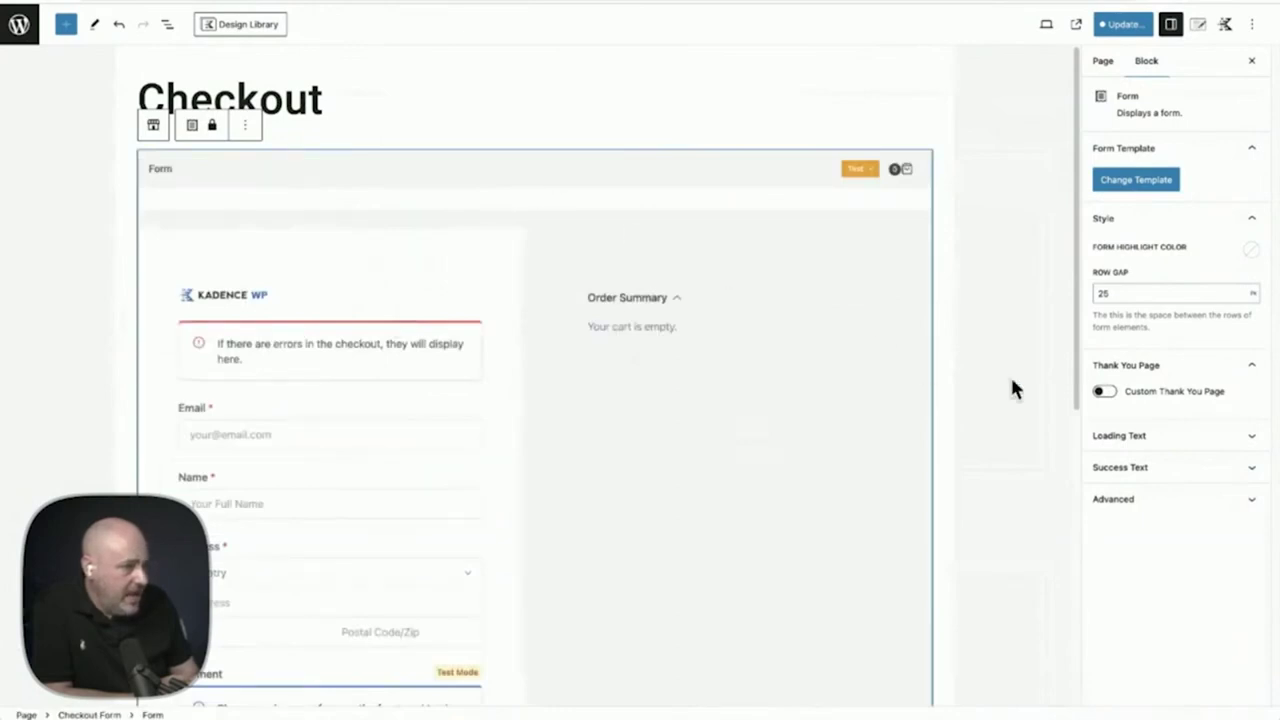
Review the submitting and processing Loading Text messages and the 'Thanks for your order!' Success Text
{"action": "left_click", "coordinate": [1189, 442]}
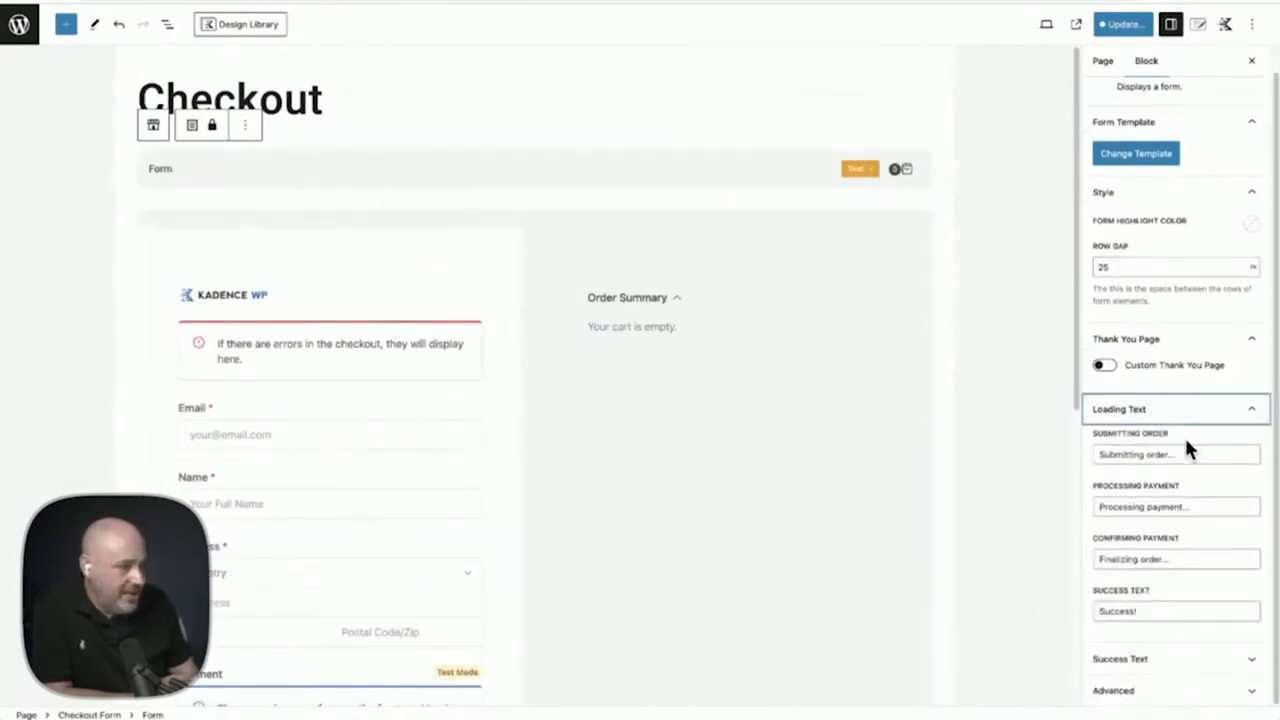
{"action": "left_click", "coordinate": [1185, 452]}
{"action": "left_click", "coordinate": [1192, 506]}
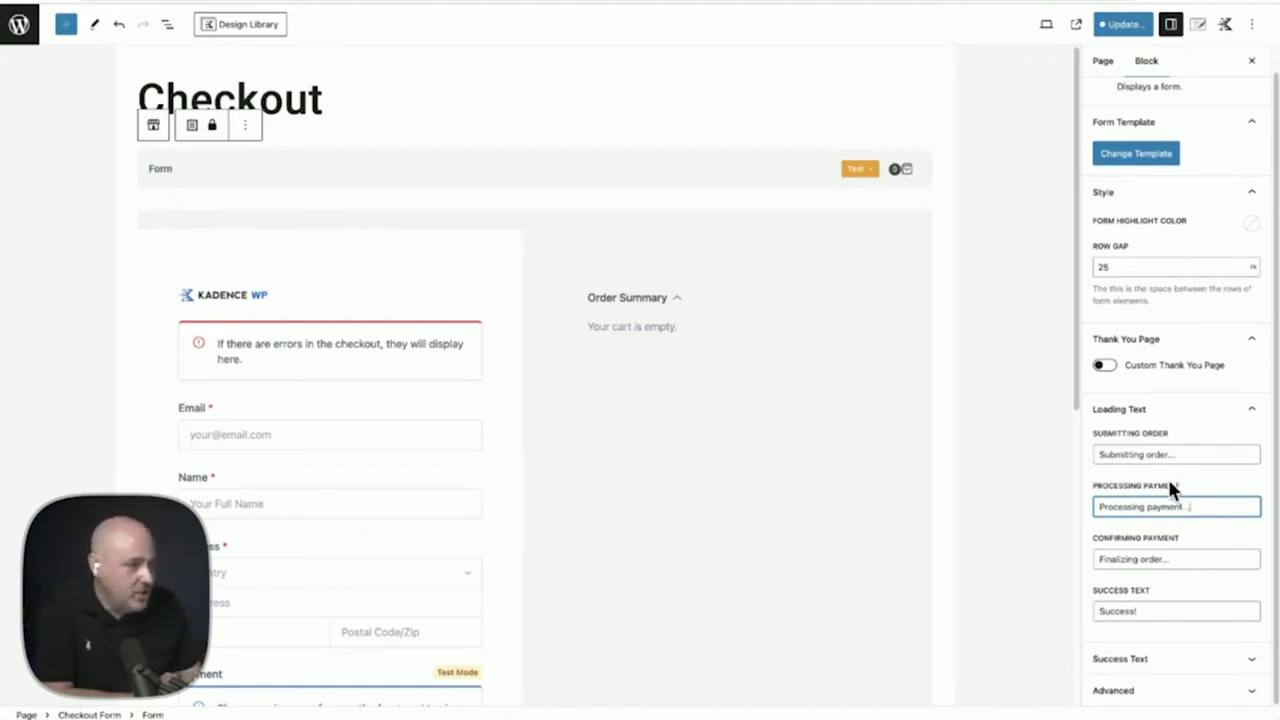
{"action": "left_click", "coordinate": [1162, 658]}
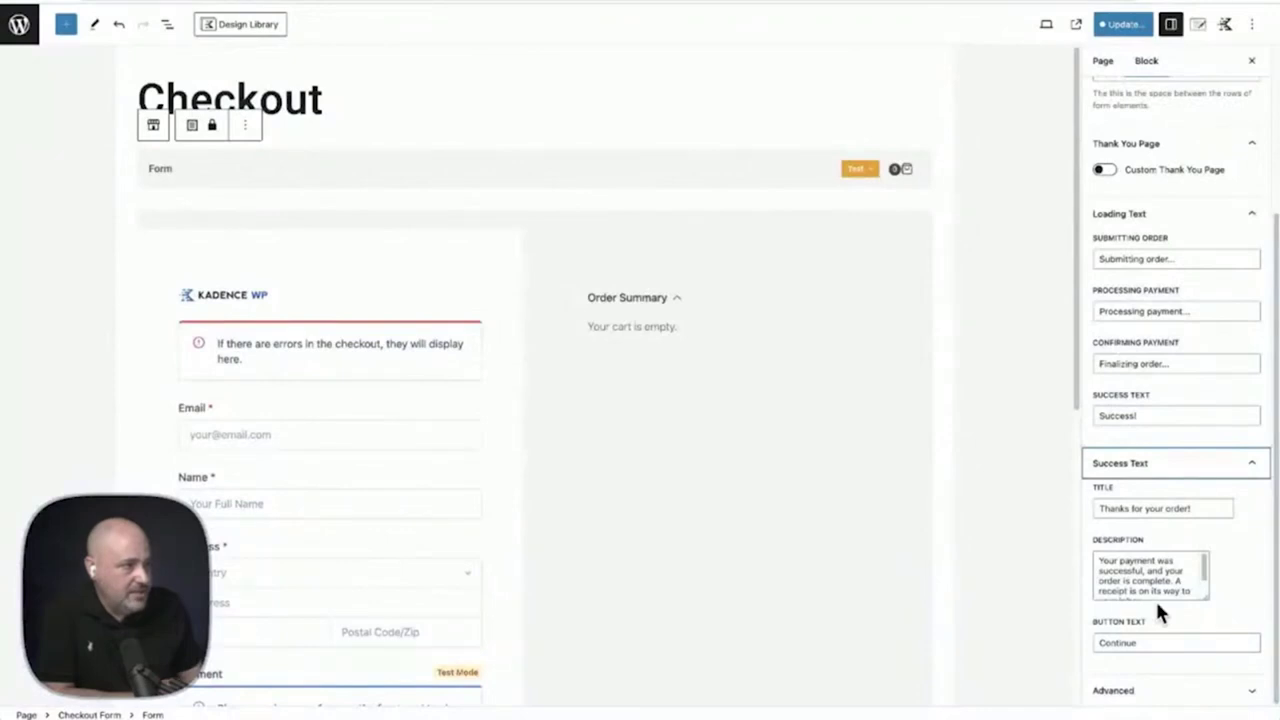
{"action": "scroll", "coordinate": [1150, 572], "scroll_direction": "down", "scroll_amount": 2}
{"action": "scroll", "coordinate": [1150, 572], "scroll_direction": "up", "scroll_amount": 2}
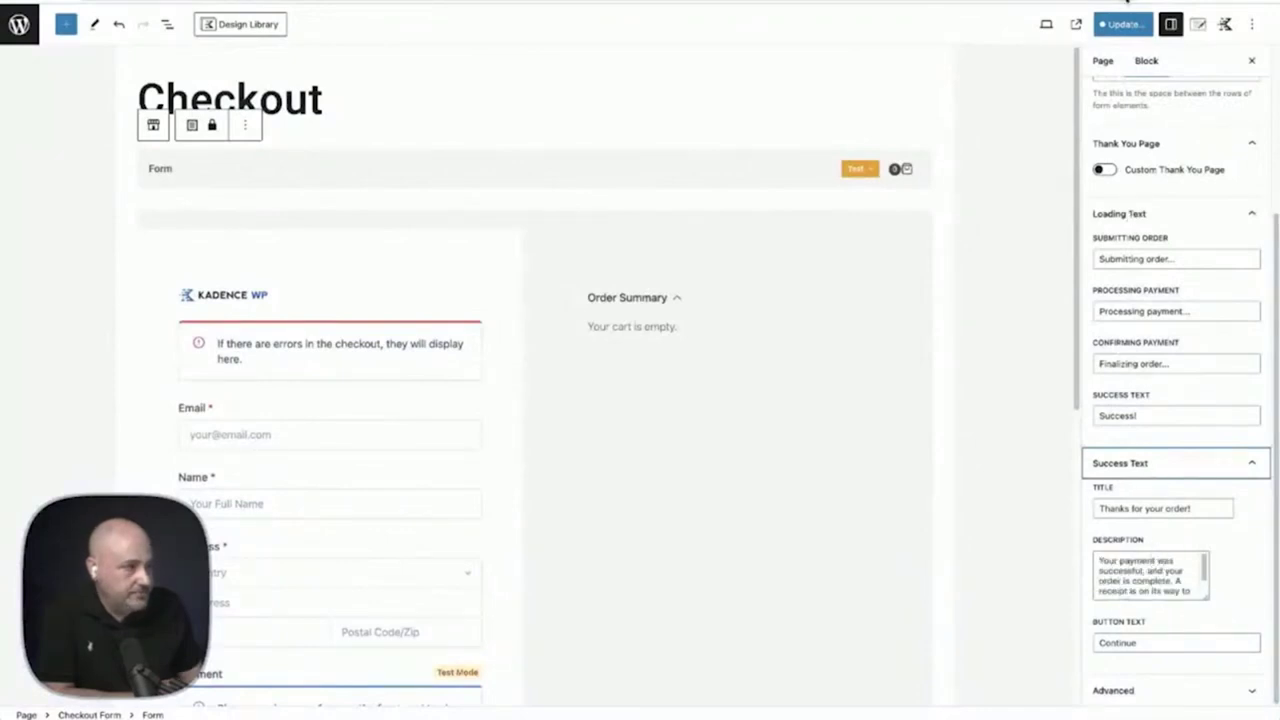
{"action": "triple_click", "coordinate": [1124, 503]}
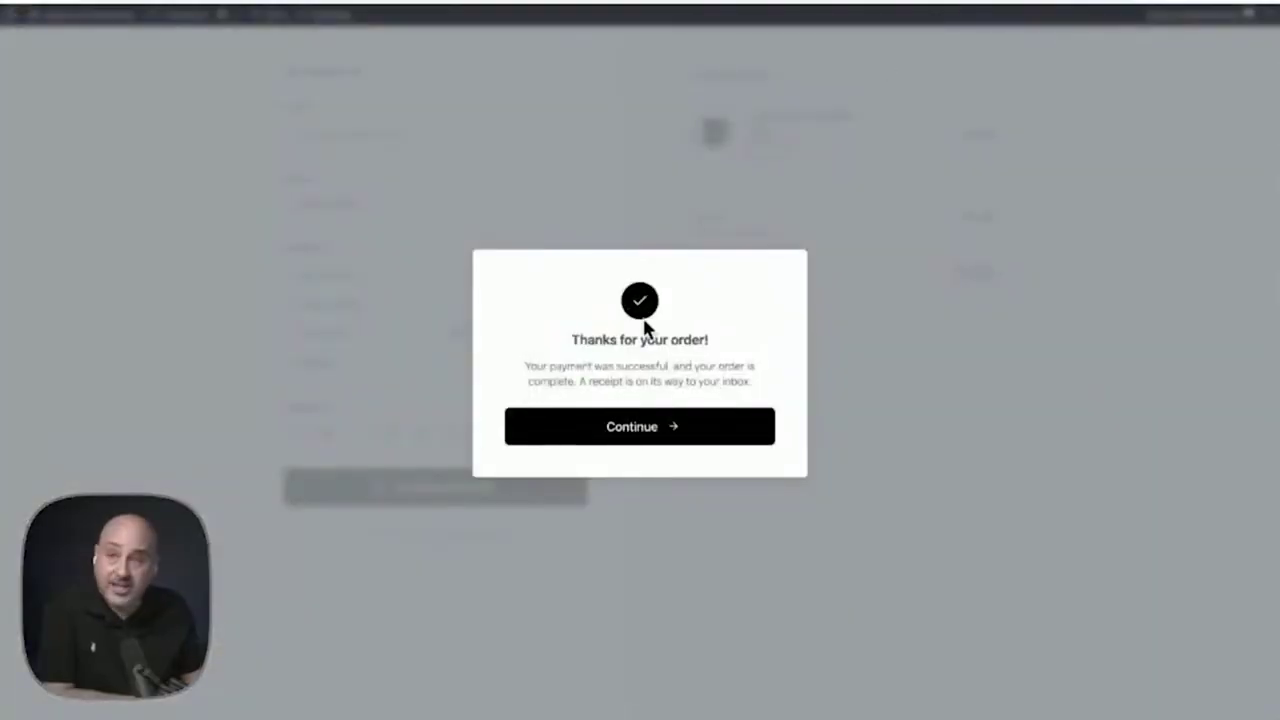
Continue to the customer dashboard, view the latest order's details, return, and edit the Dashboard page
{"action": "left_click", "coordinate": [650, 440]}
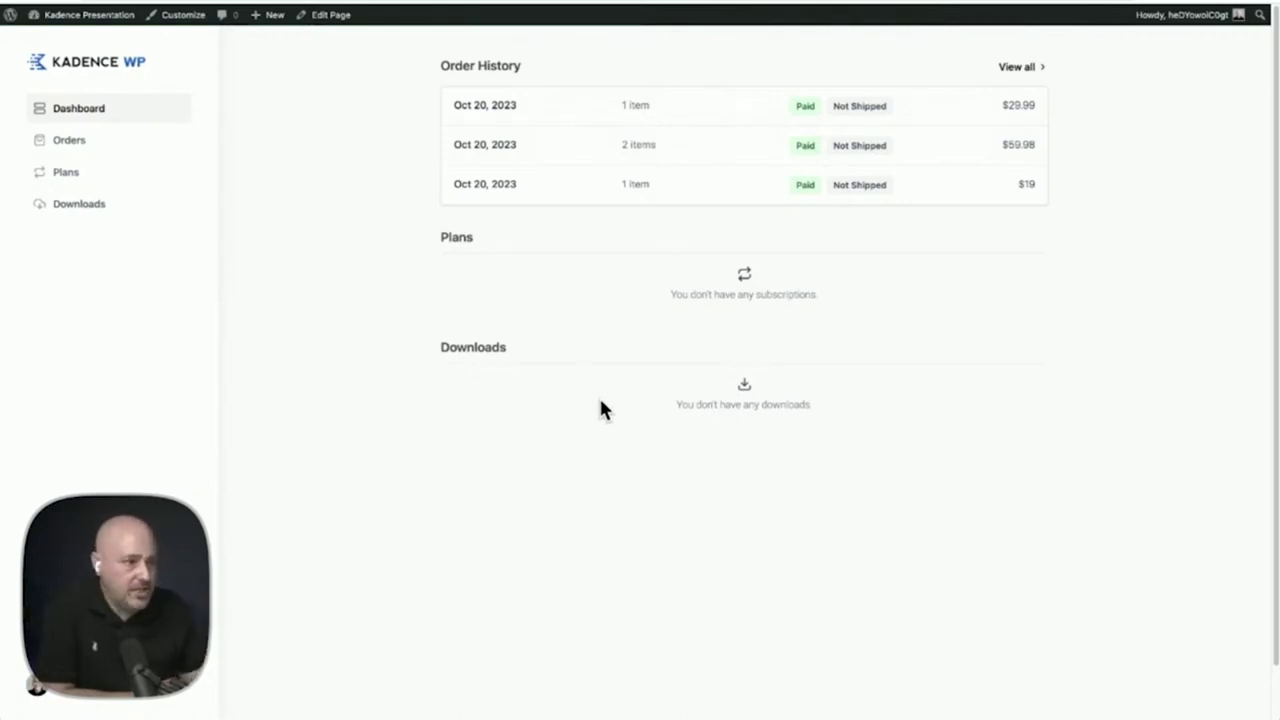
{"action": "left_click", "coordinate": [572, 106]}
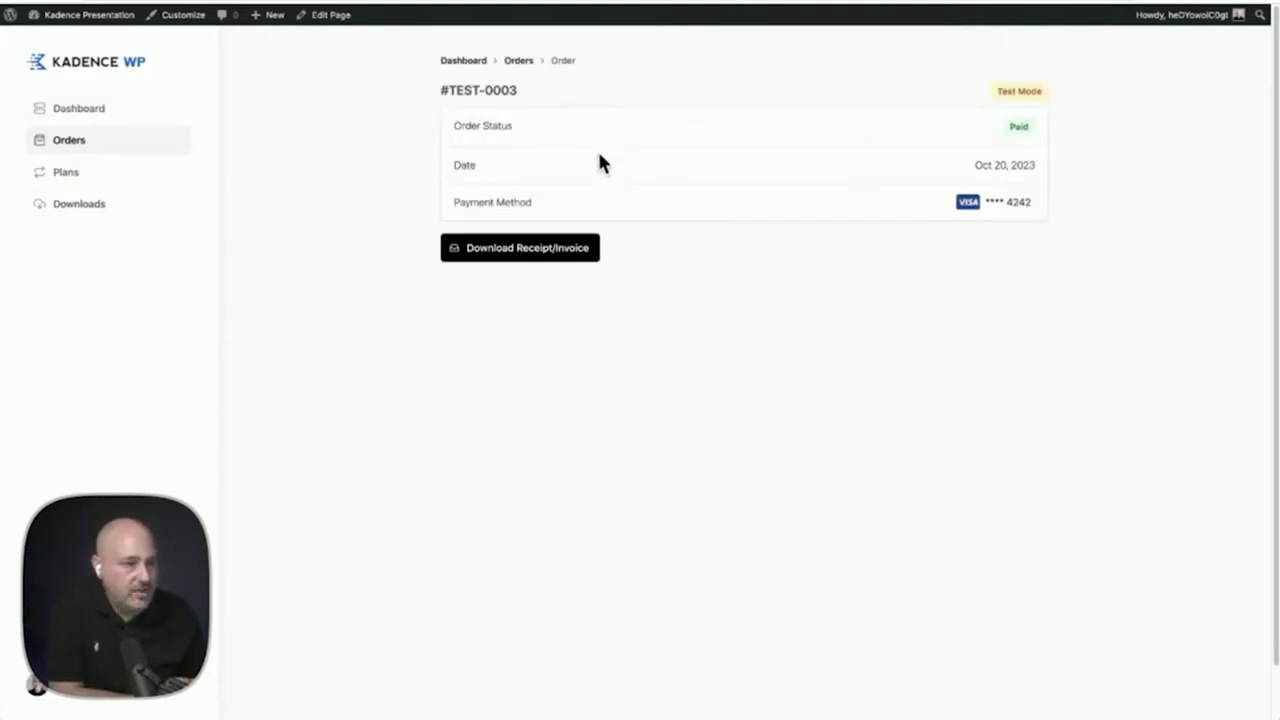
{"action": "left_click", "coordinate": [472, 64]}
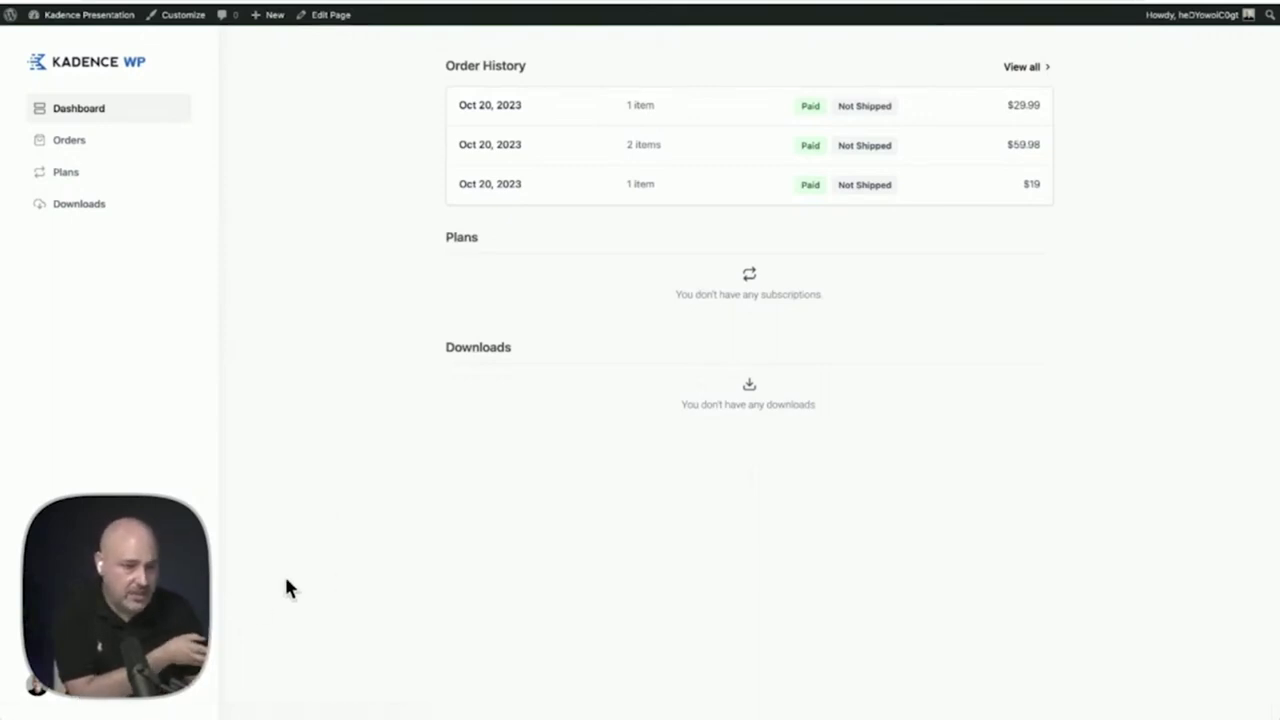
{"action": "left_click", "coordinate": [338, 22]}
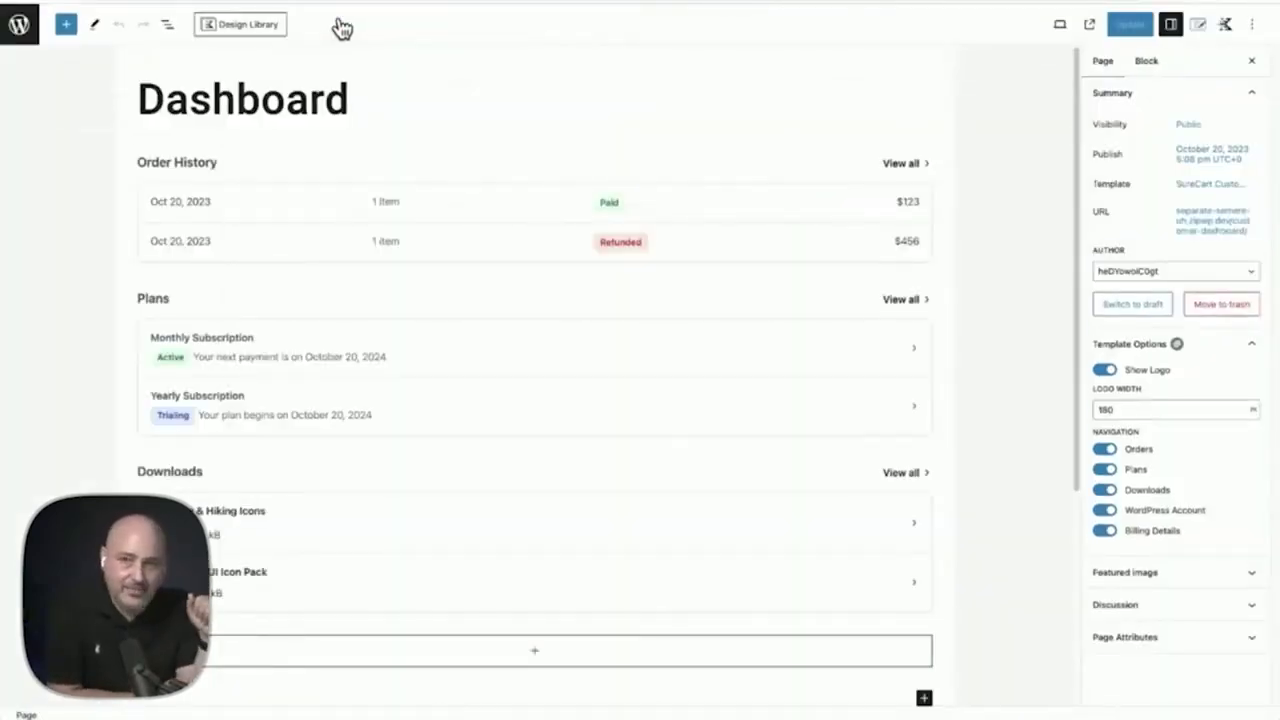
Delete the Customer Downloads block from the Dashboard page using List View
{"action": "left_click", "coordinate": [438, 163]}
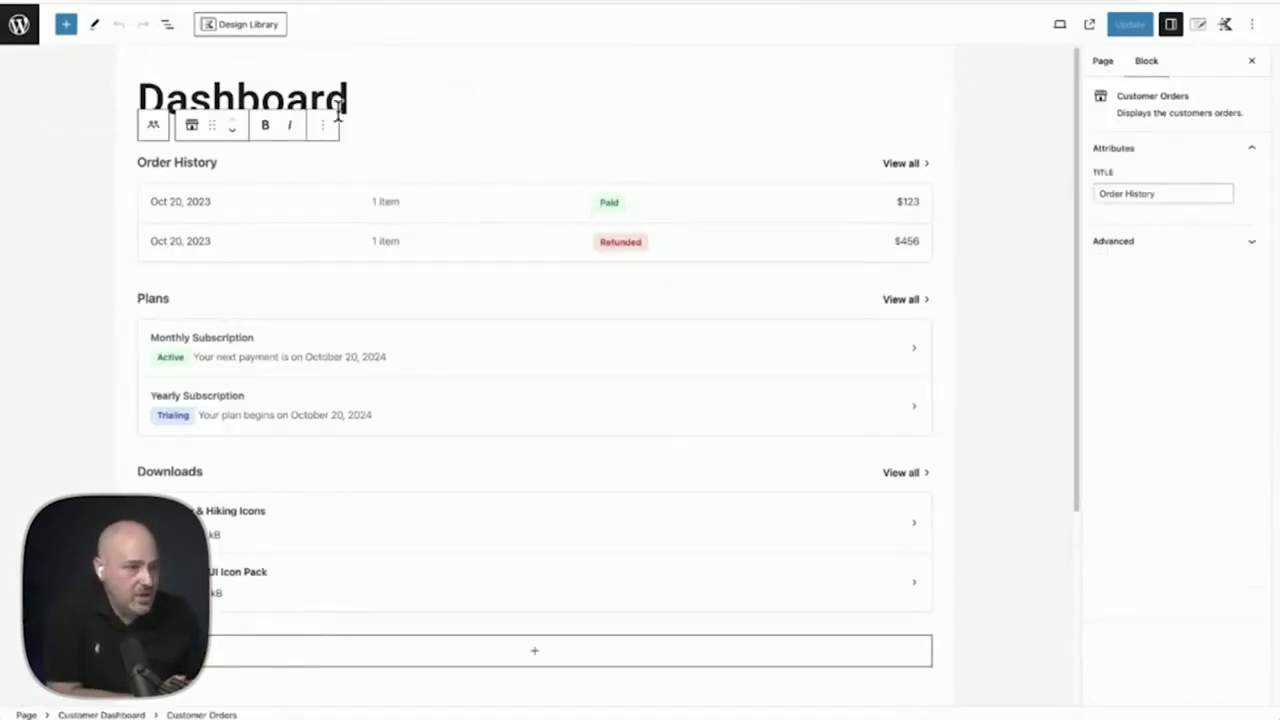
{"action": "left_click", "coordinate": [166, 26]}
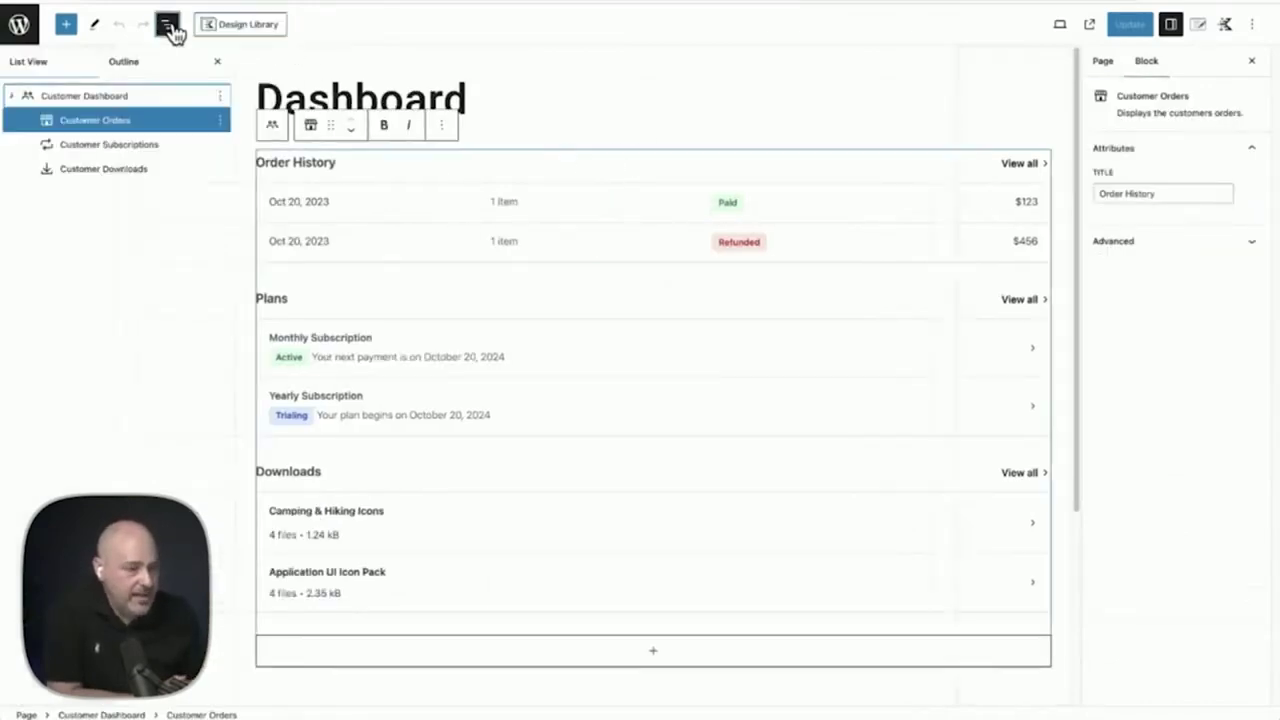
{"action": "left_click", "coordinate": [110, 170]}
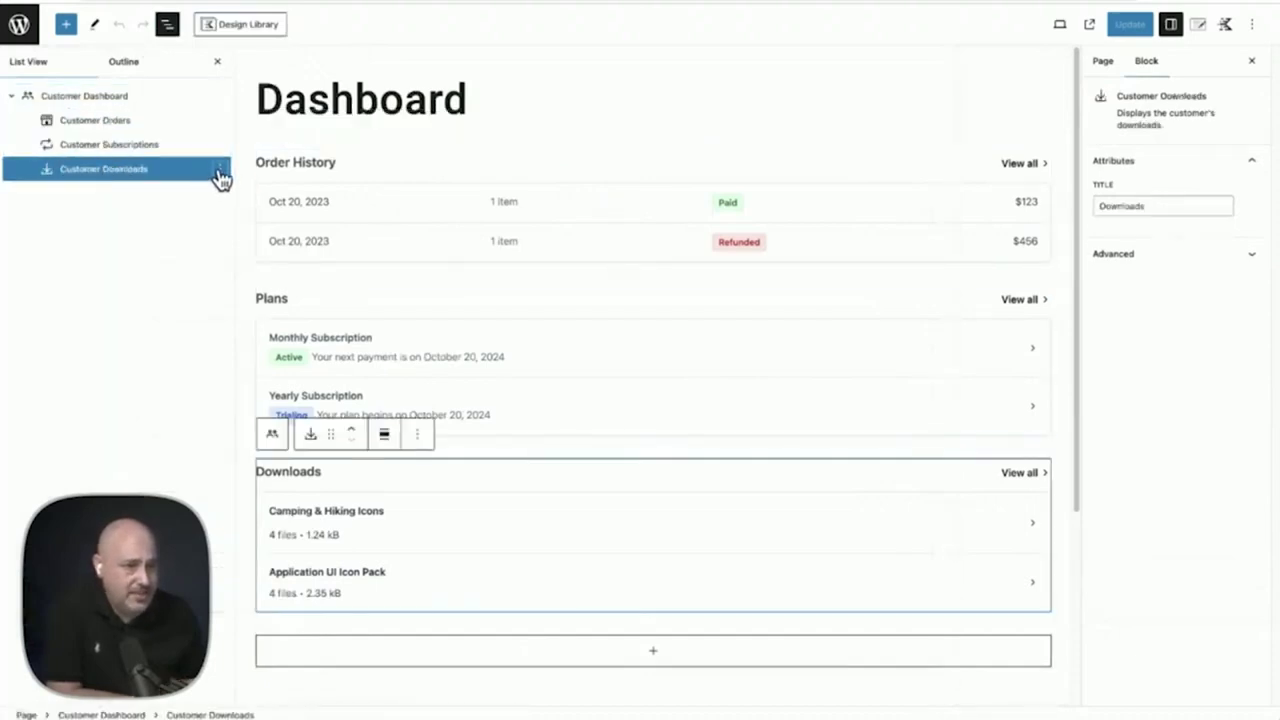
{"action": "left_click", "coordinate": [219, 170]}
{"action": "left_click", "coordinate": [252, 424]}
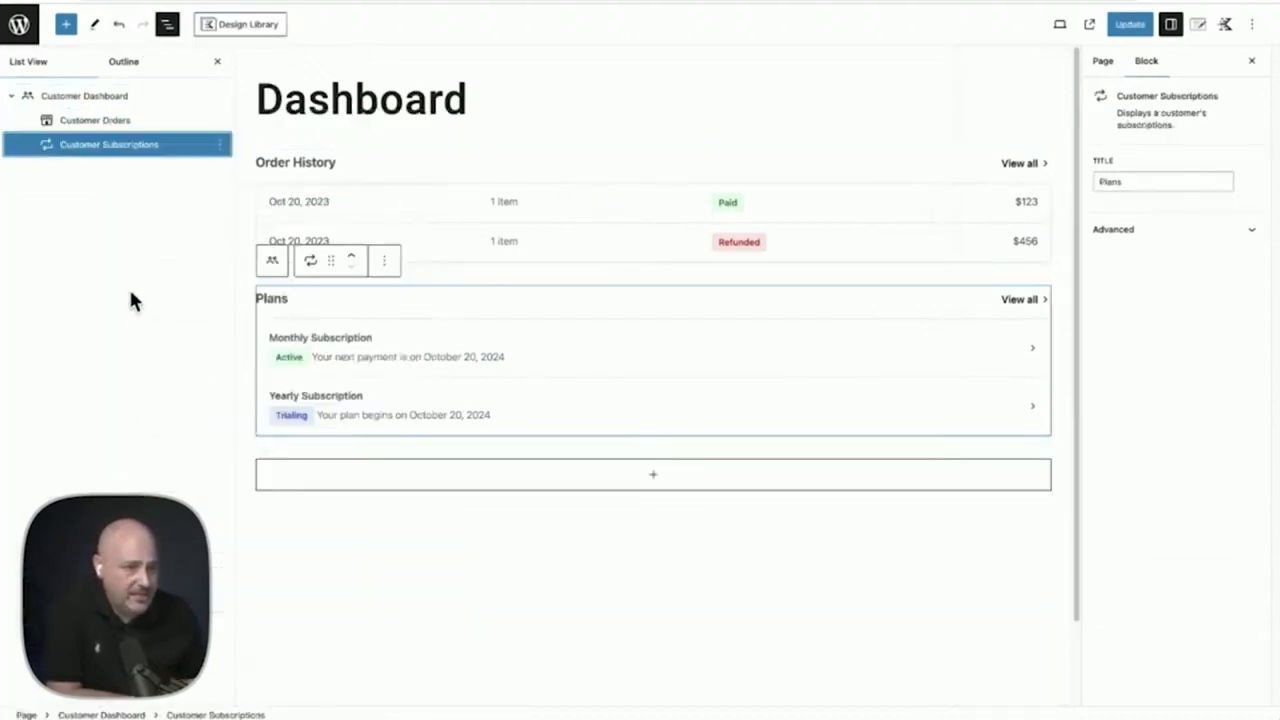
{"action": "left_click", "coordinate": [655, 480]}
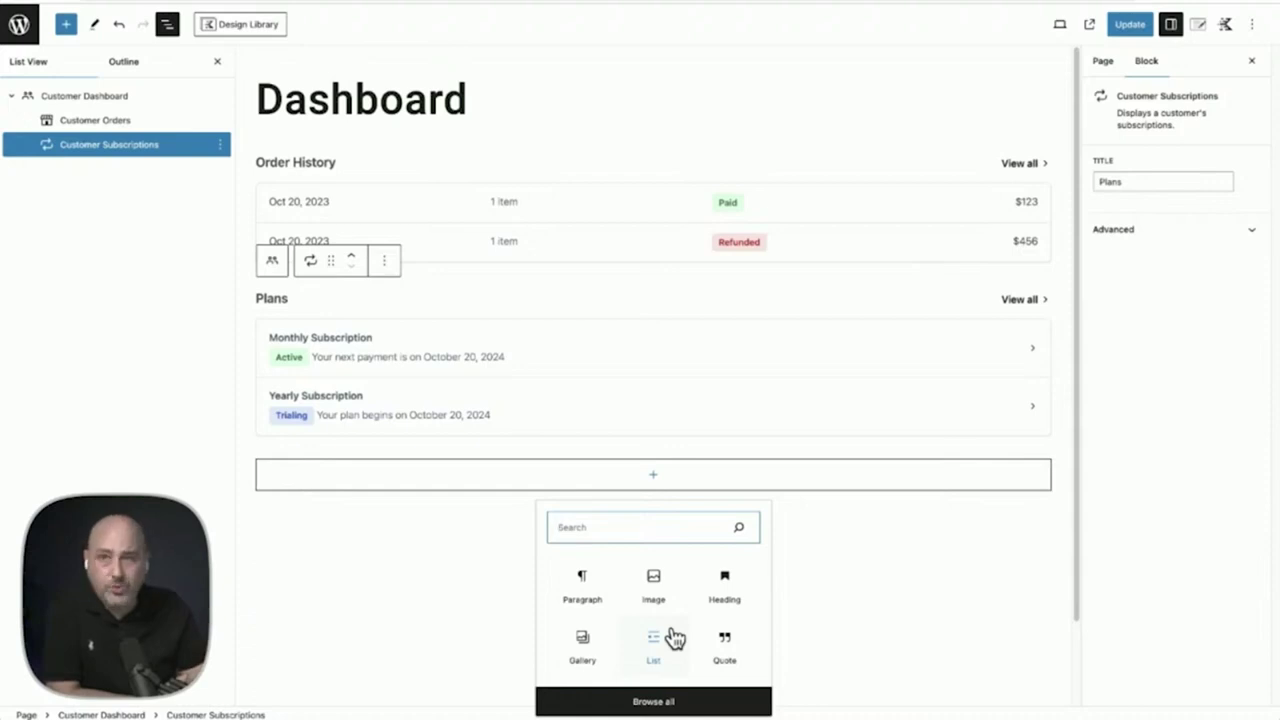
{"action": "left_click", "coordinate": [861, 566]}
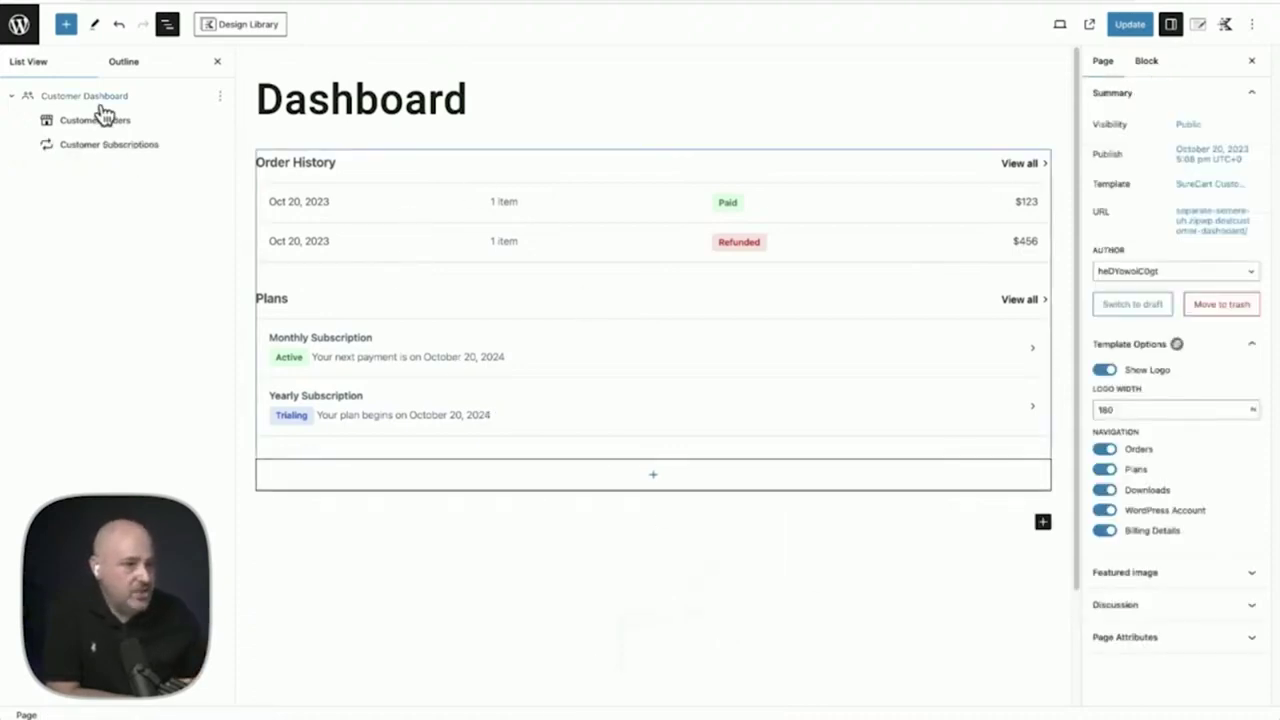
Turn off the Downloads navigation link for the Customer Dashboard and update the page
{"action": "left_click", "coordinate": [145, 101]}
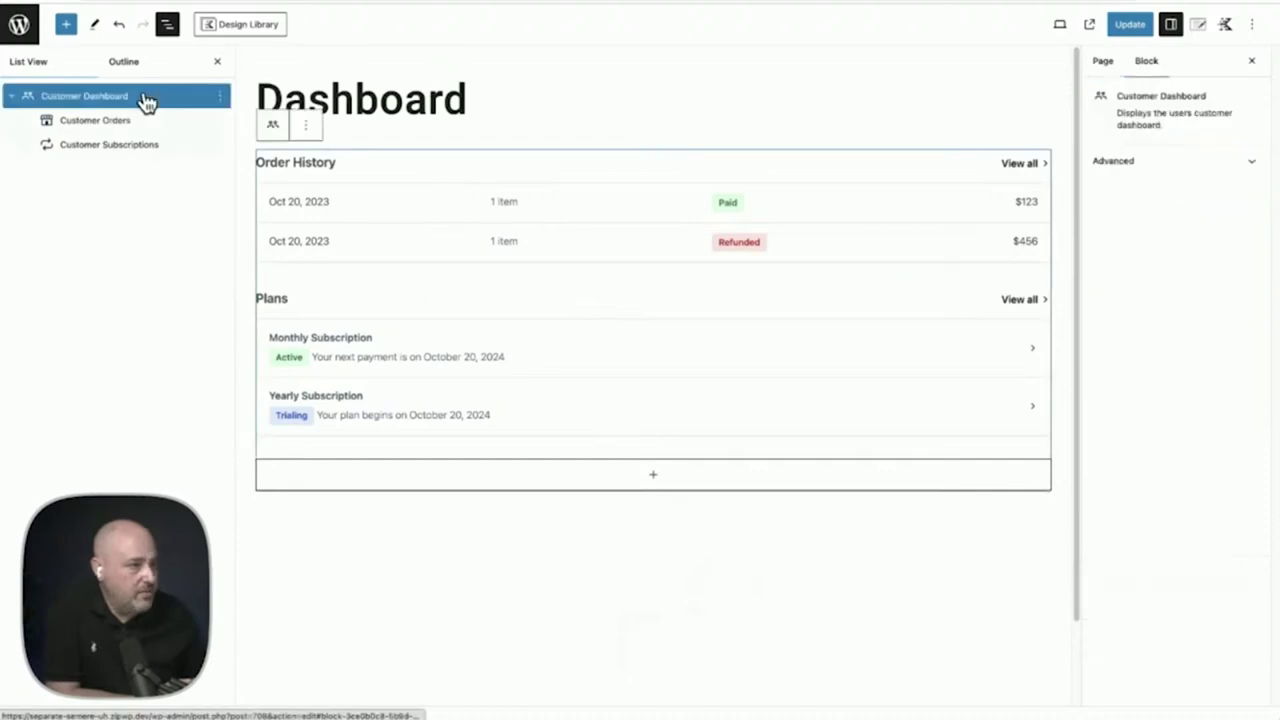
{"action": "left_click", "coordinate": [1104, 64]}
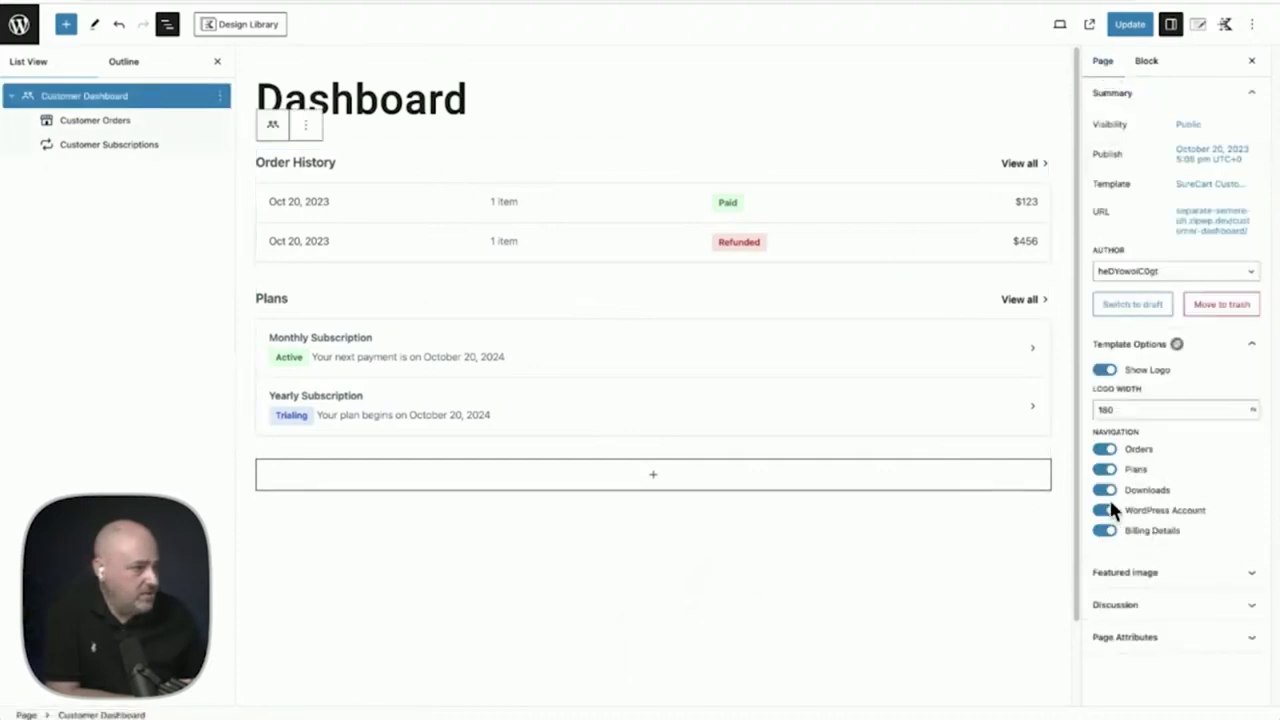
{"action": "left_click", "coordinate": [1106, 491]}
{"action": "left_click", "coordinate": [1130, 26]}
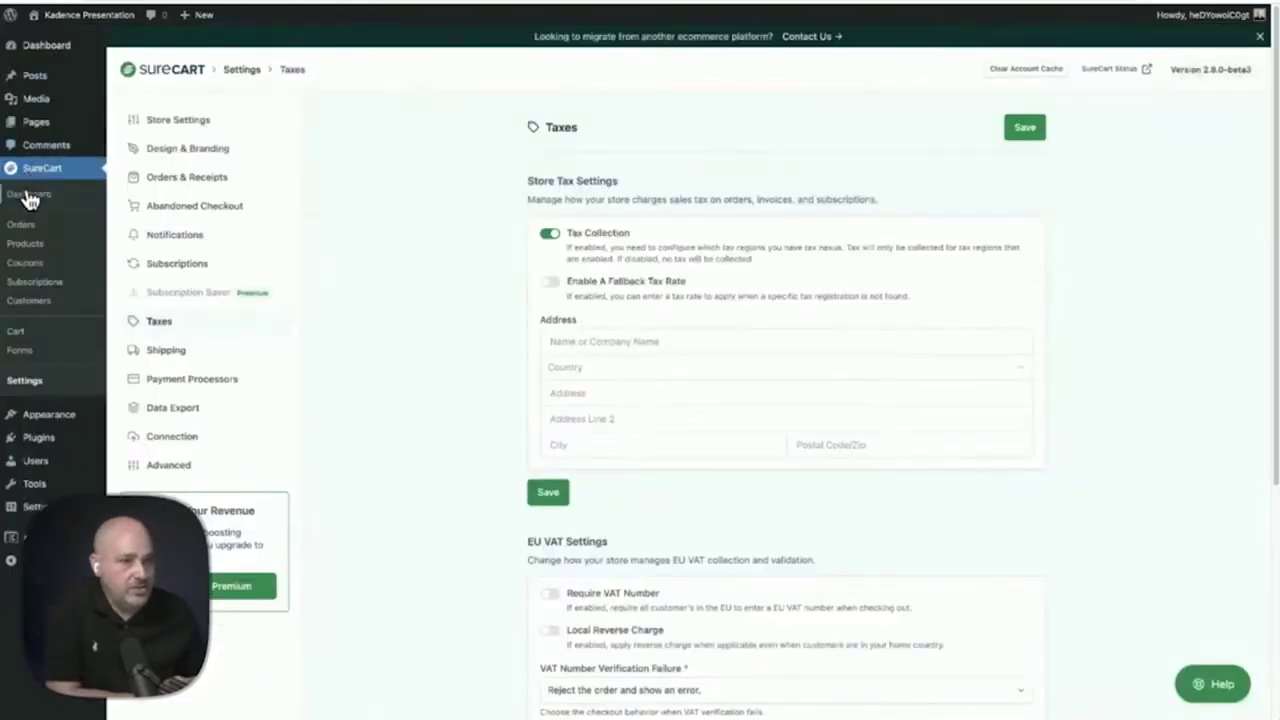
Discard the Taxes settings and go to the SureCart Dashboard overview
{"action": "left_click", "coordinate": [28, 195]}
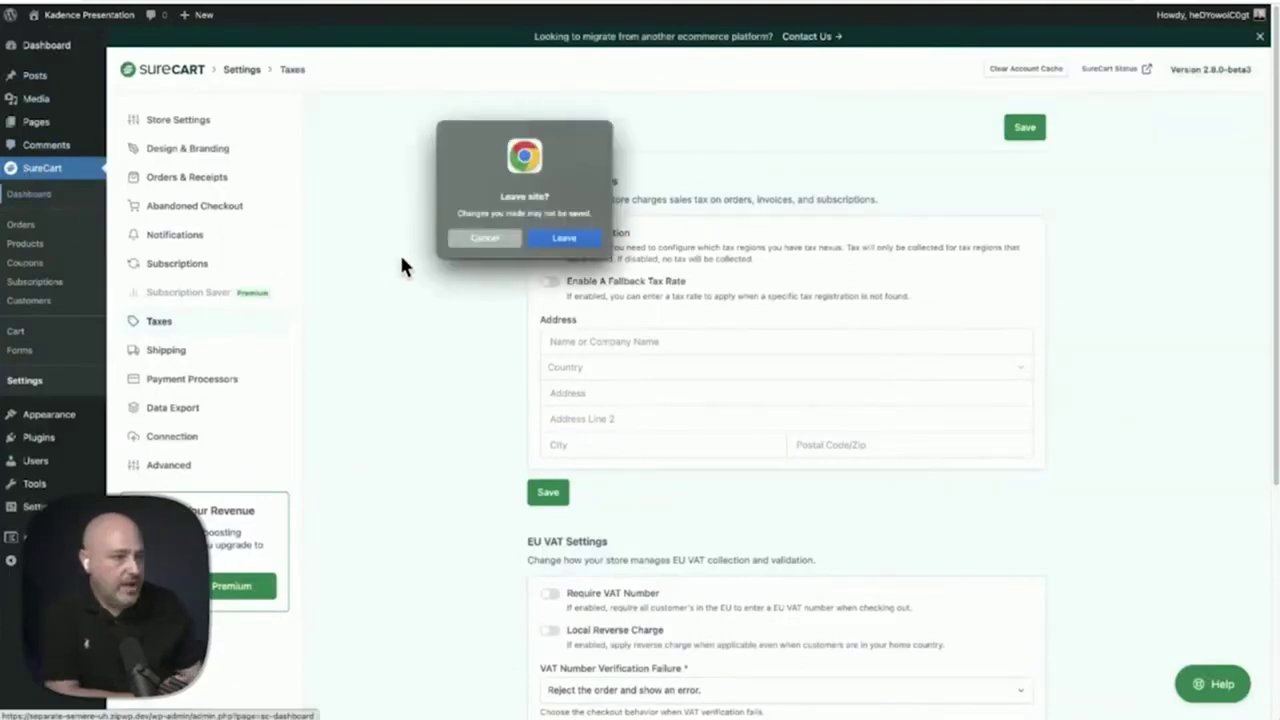
{"action": "left_click", "coordinate": [541, 237]}
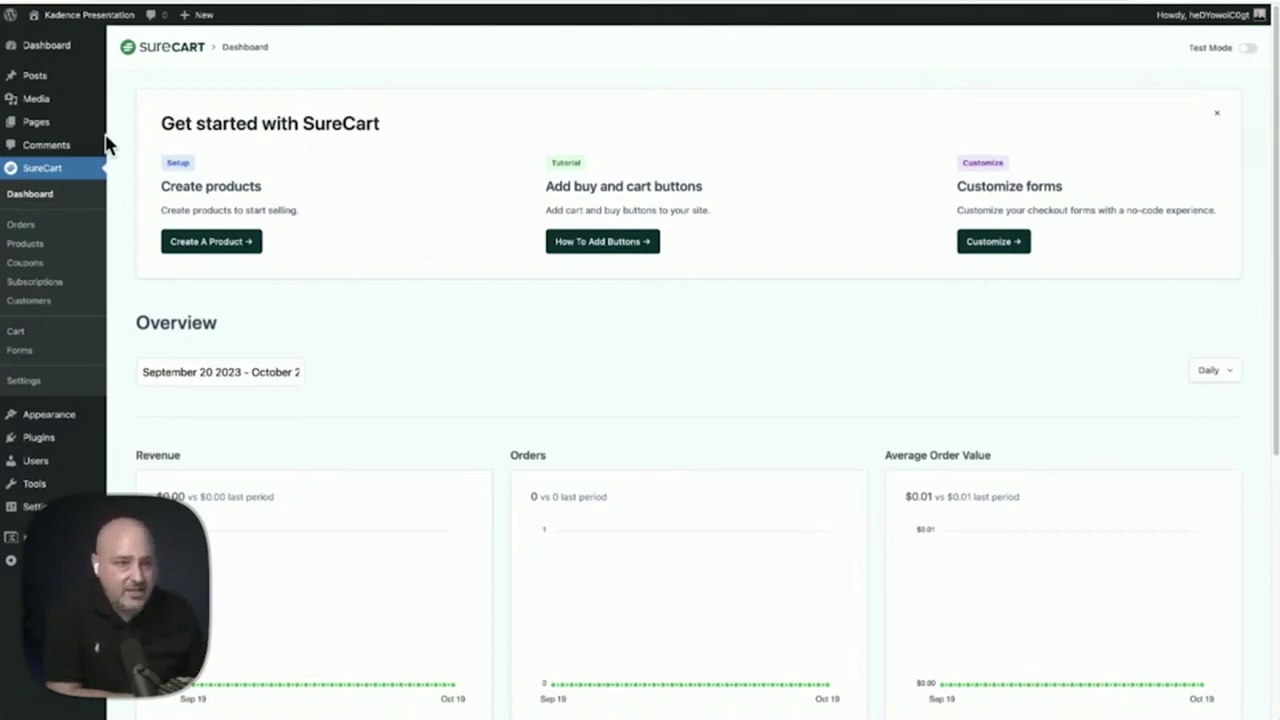
{"action": "mouse_move", "coordinate": [64, 133]}
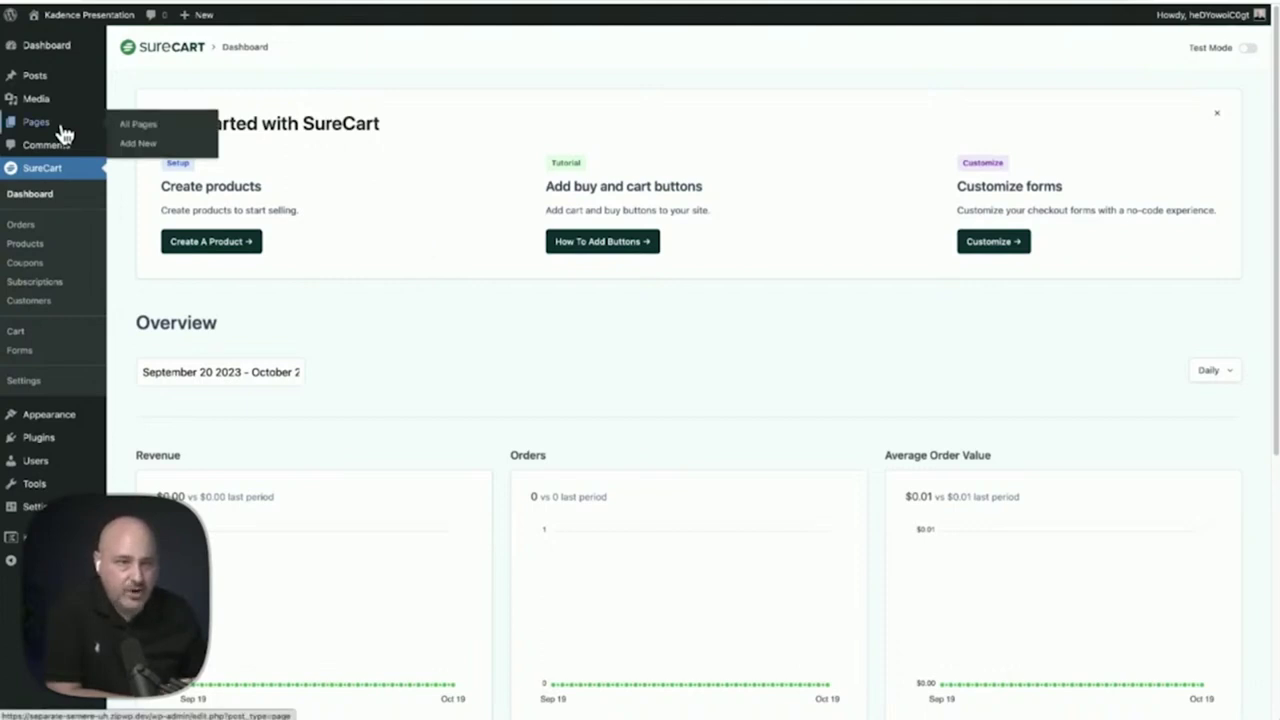
Title a page 'My Thing' and insert a SureCart Checkout Form block
{"action": "left_click", "coordinate": [76, 129]}
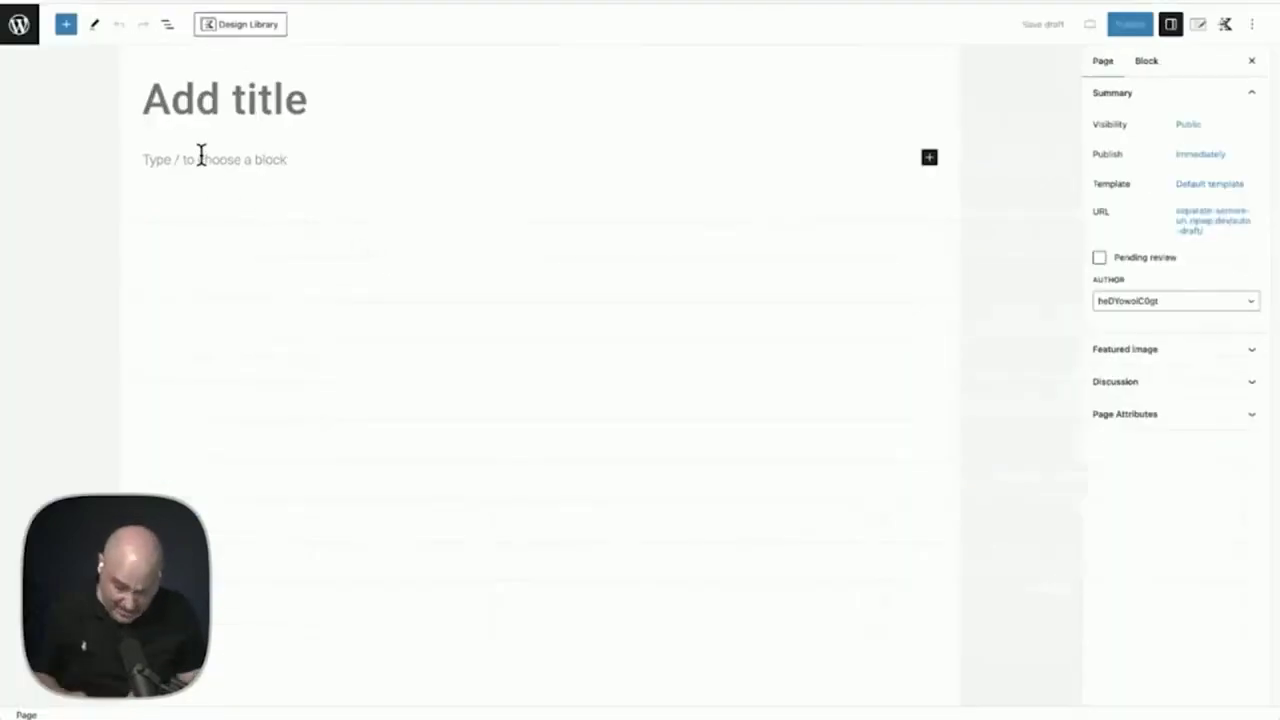
{"action": "type", "text": "My Thing"}
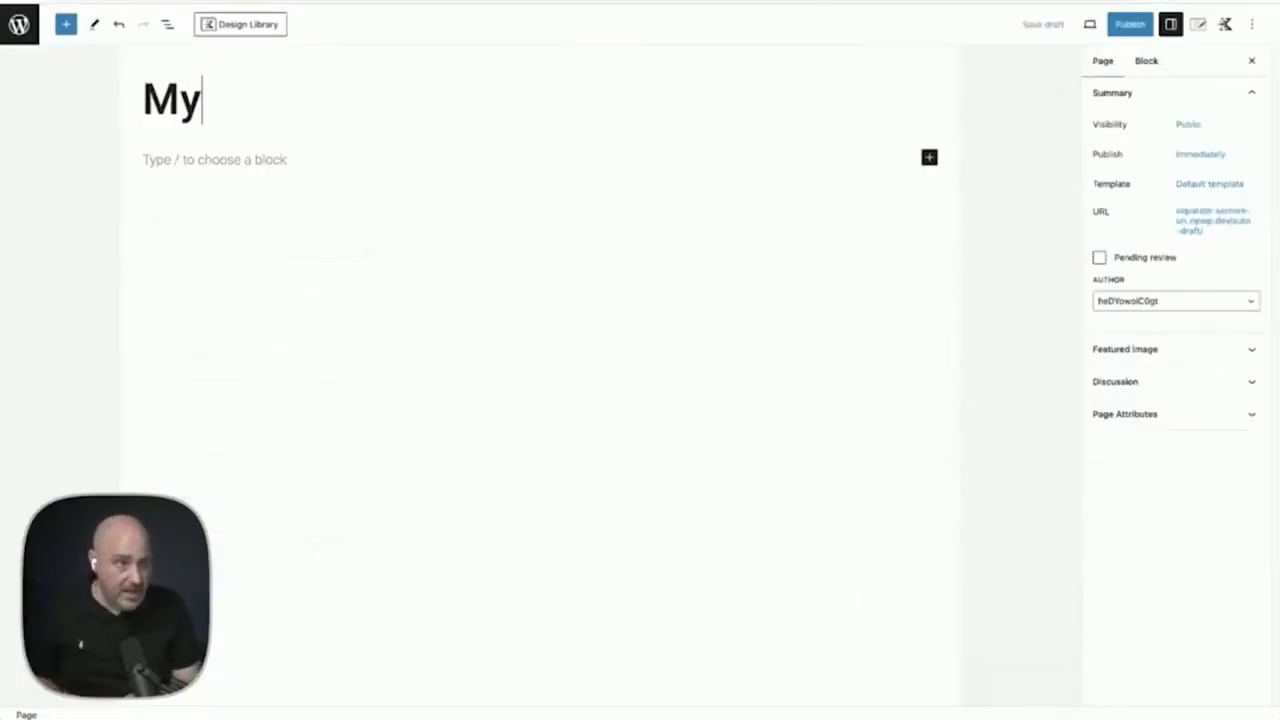
{"action": "left_click", "coordinate": [160, 160]}
{"action": "left_click", "coordinate": [66, 24]}
{"action": "scroll", "coordinate": [63, 290], "scroll_direction": "down", "scroll_amount": 2}
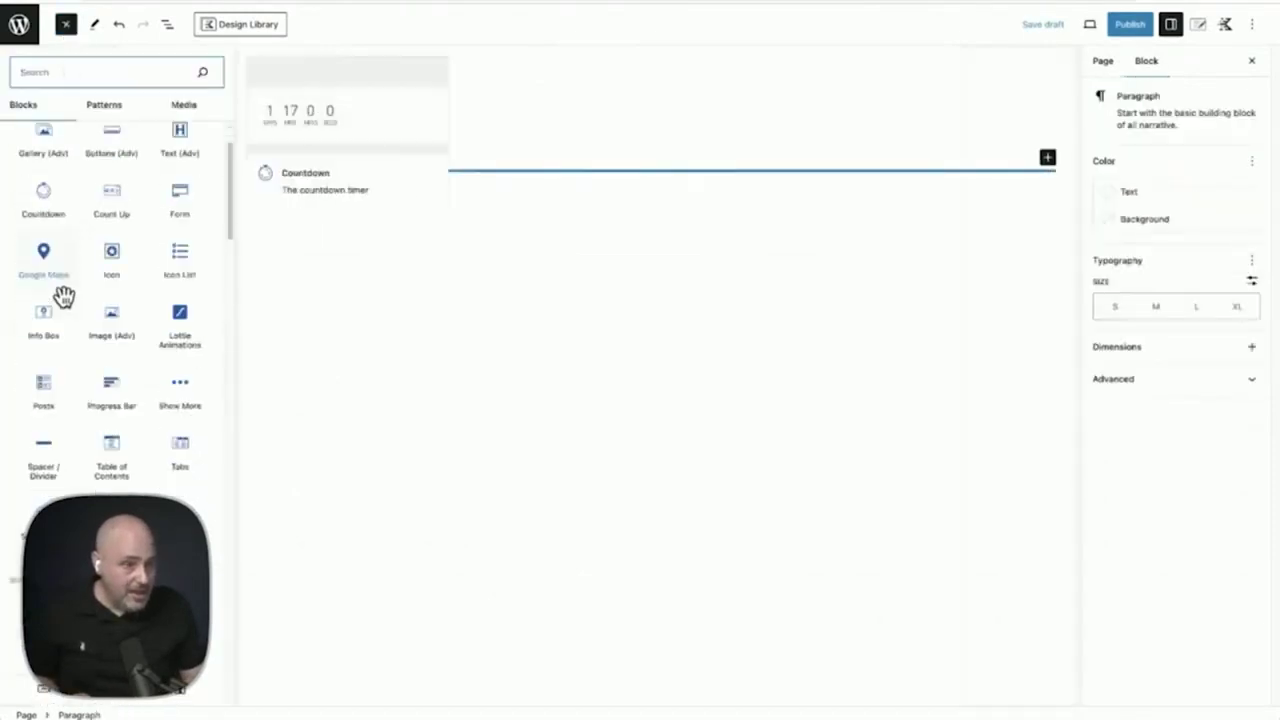
{"action": "scroll", "coordinate": [63, 295], "scroll_direction": "down", "scroll_amount": 3}
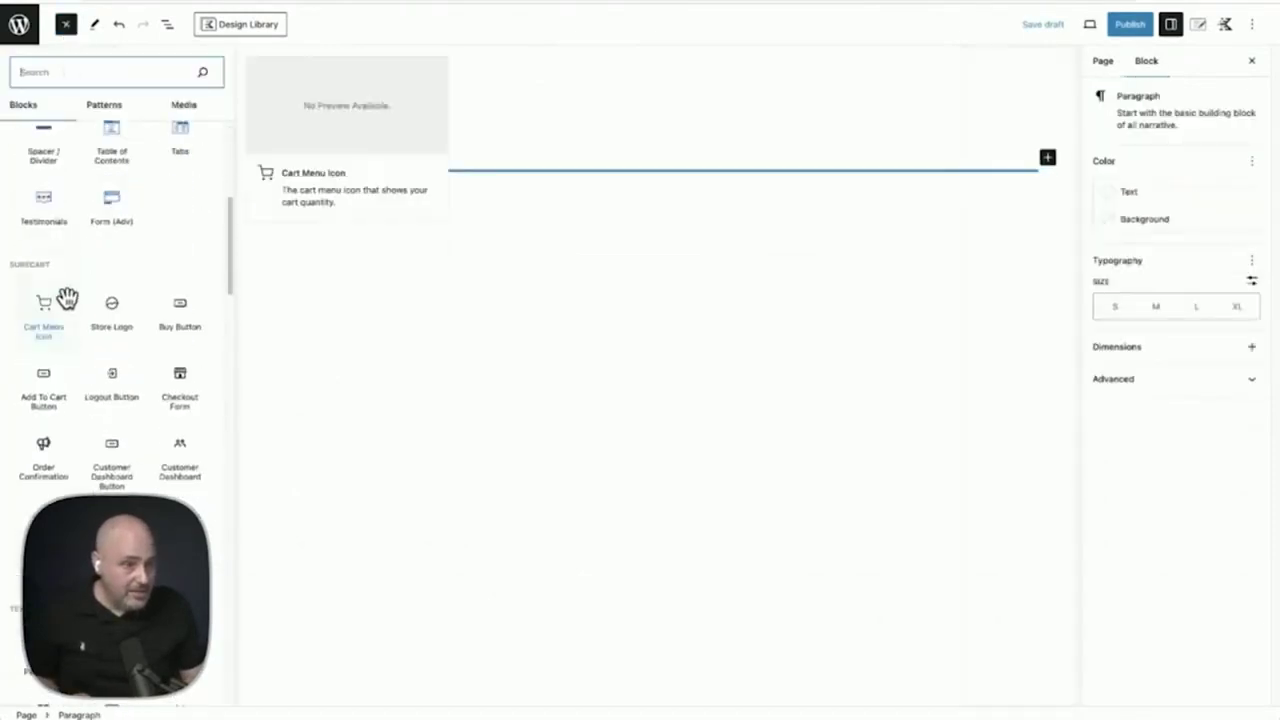
{"action": "left_click", "coordinate": [170, 400]}
Start a new checkout form titled 'My thing'
{"action": "left_click", "coordinate": [300, 251]}
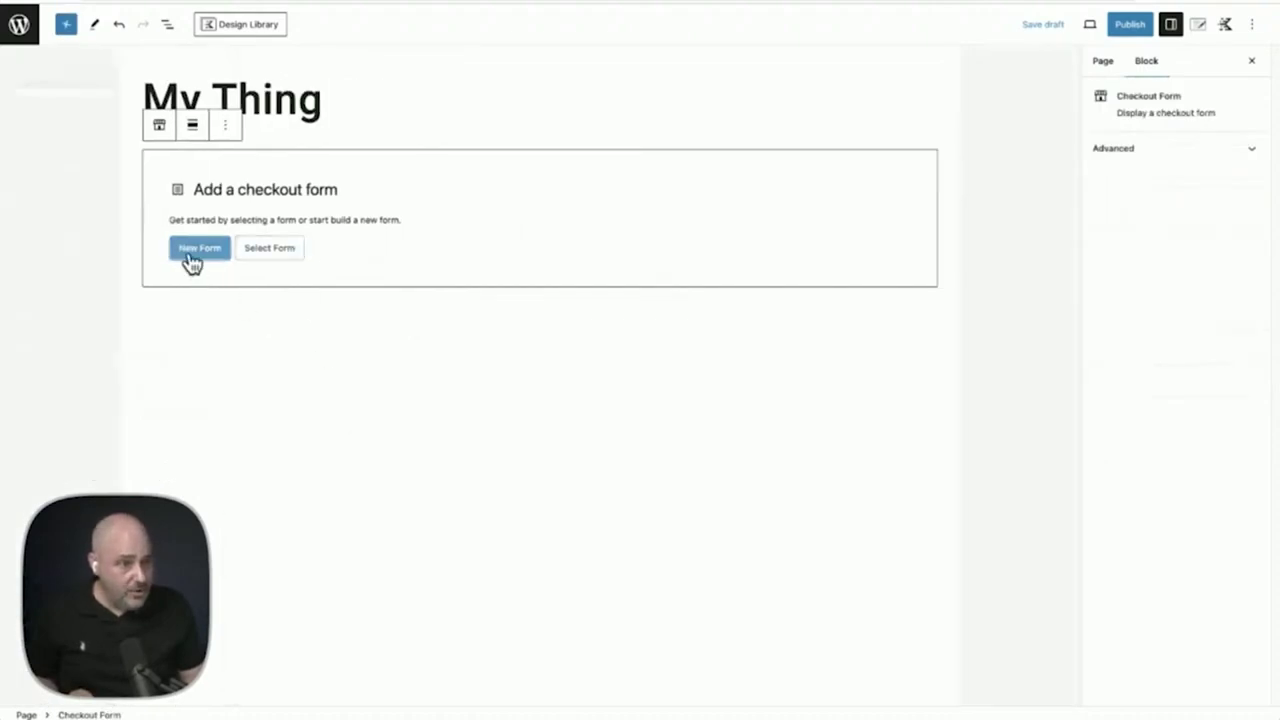
{"action": "left_click", "coordinate": [263, 243]}
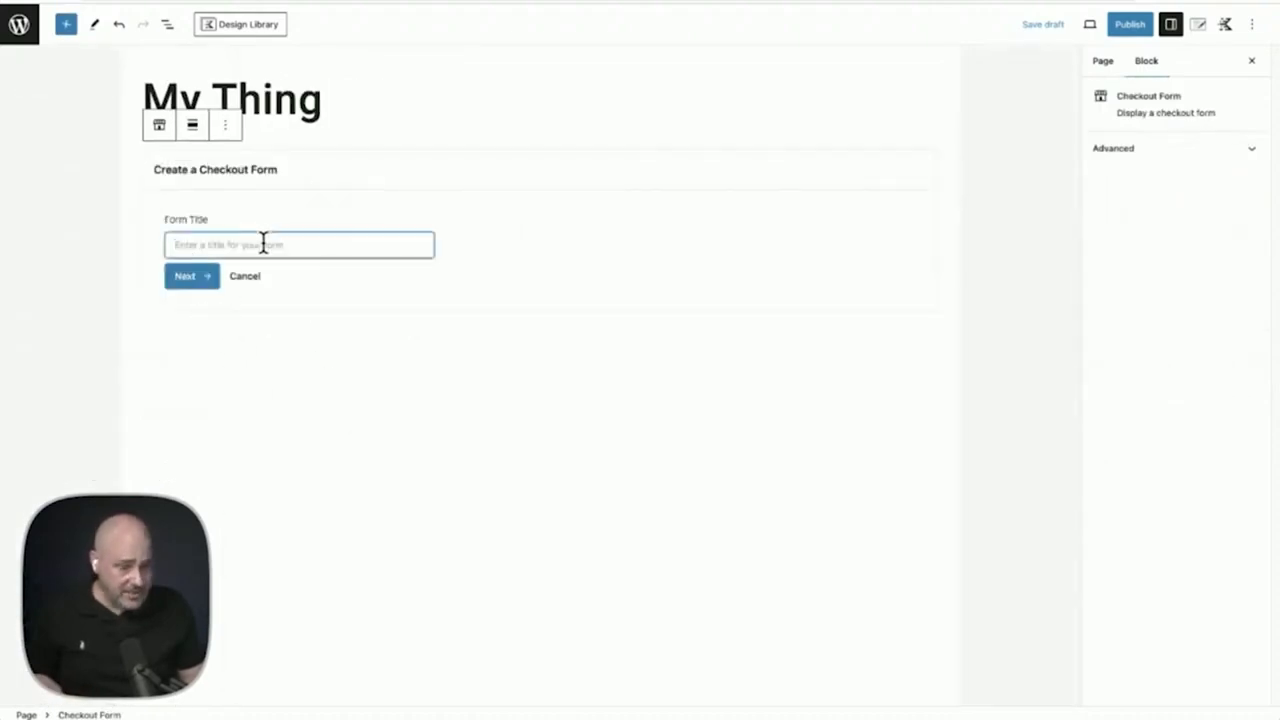
{"action": "type", "text": "My thin"}
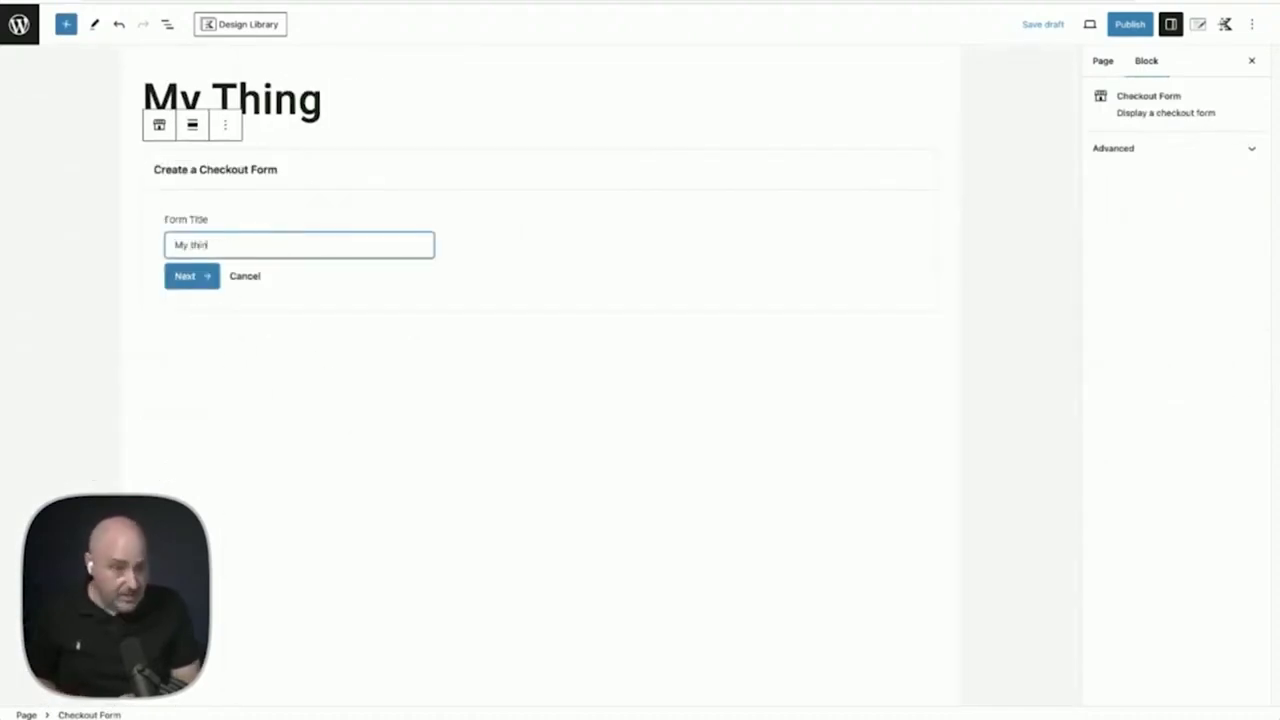
{"action": "type", "text": "g"}
{"action": "left_click", "coordinate": [211, 277]}
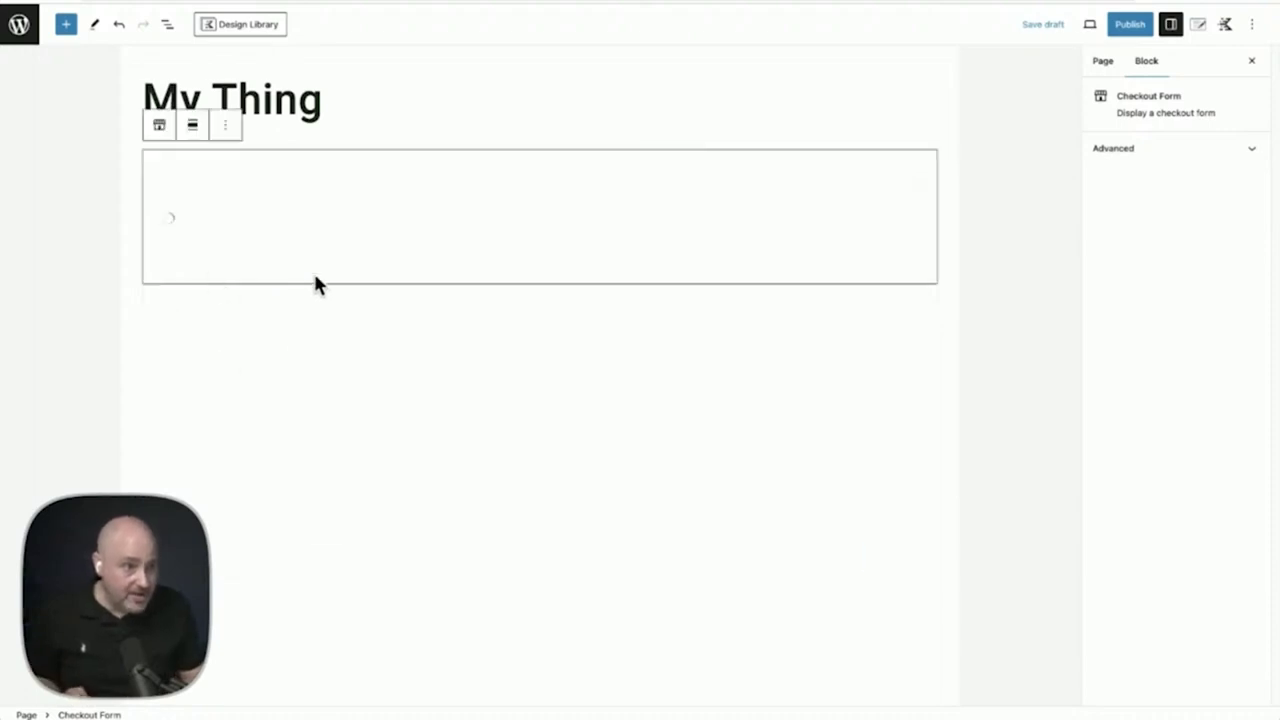
Choose the Default starting design for the checkout form
{"action": "scroll", "coordinate": [420, 305], "scroll_direction": "down", "scroll_amount": 1}
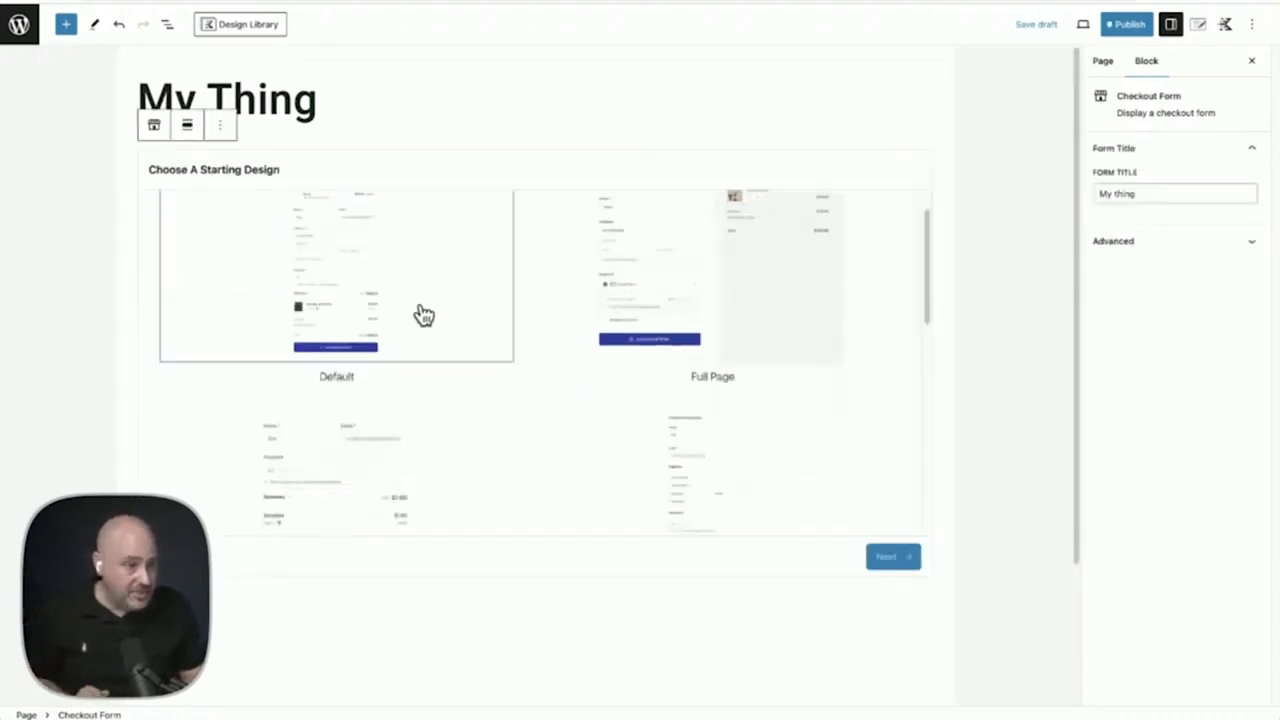
{"action": "scroll", "coordinate": [424, 315], "scroll_direction": "down", "scroll_amount": 3}
{"action": "scroll", "coordinate": [460, 348], "scroll_direction": "up", "scroll_amount": 1}
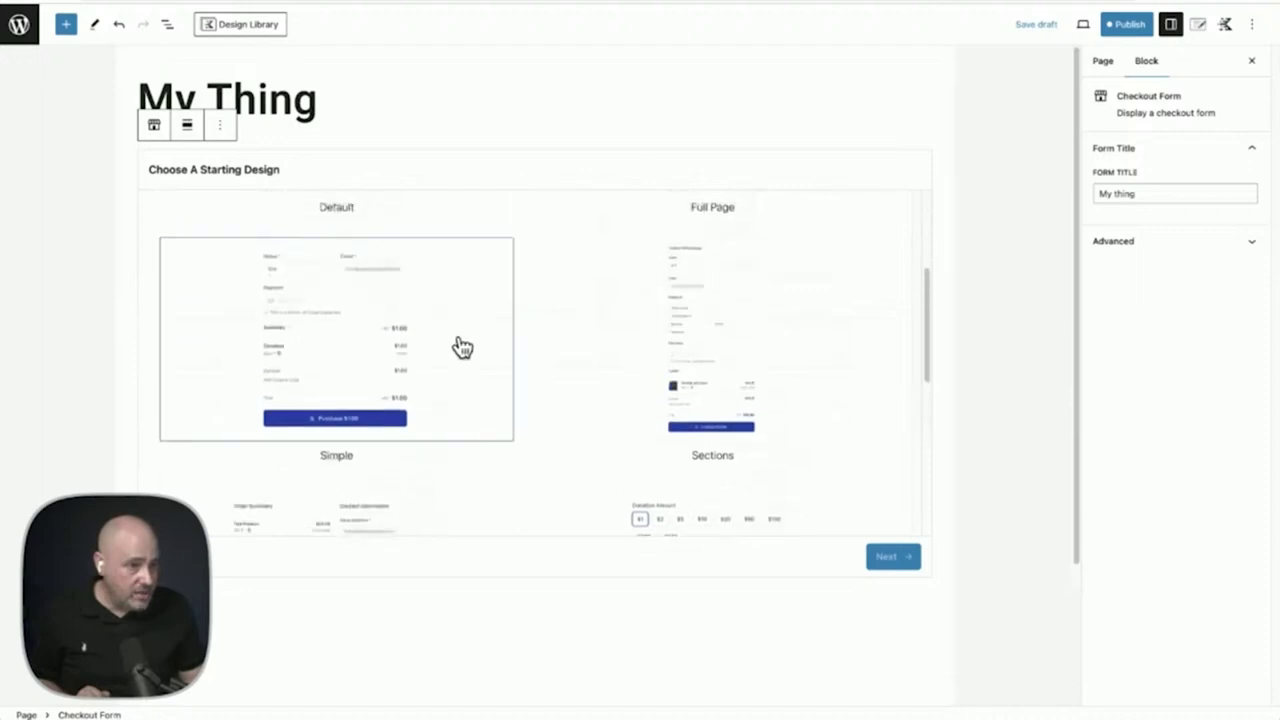
{"action": "scroll", "coordinate": [394, 323], "scroll_direction": "up", "scroll_amount": 2}
{"action": "scroll", "coordinate": [360, 316], "scroll_direction": "down", "scroll_amount": 2}
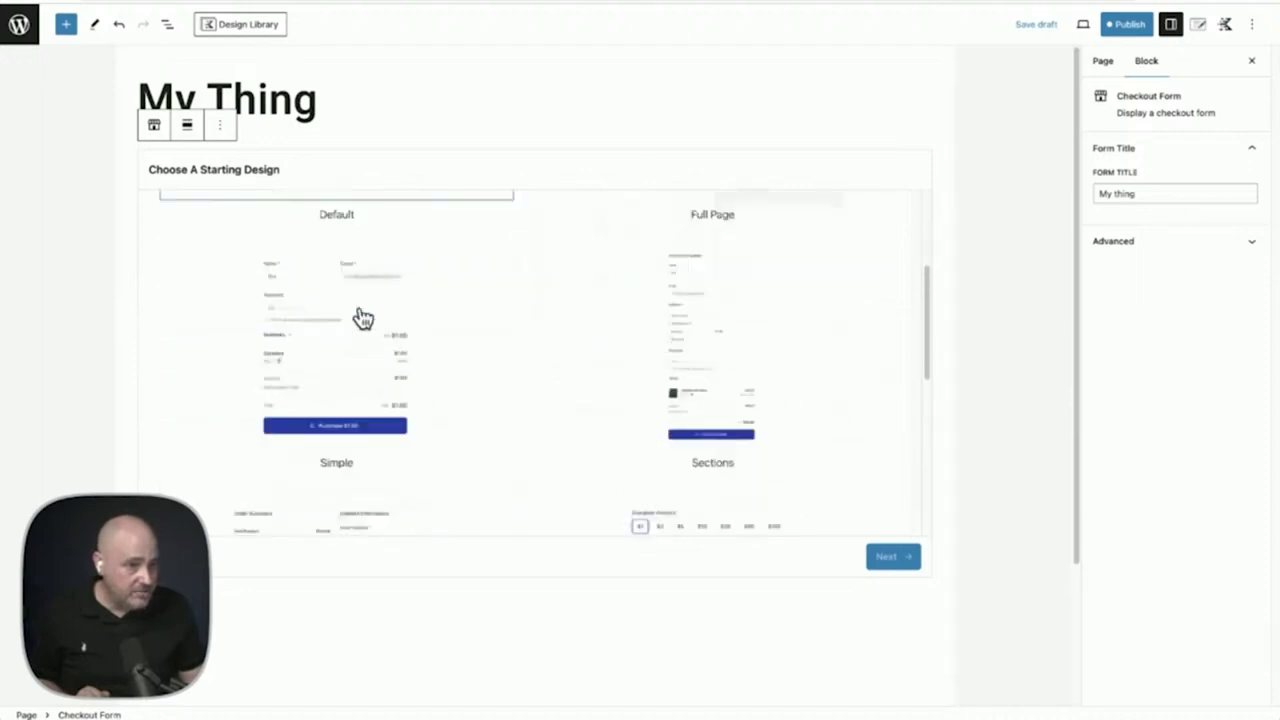
{"action": "scroll", "coordinate": [355, 300], "scroll_direction": "down", "scroll_amount": 2}
{"action": "scroll", "coordinate": [350, 280], "scroll_direction": "up", "scroll_amount": 4}
{"action": "left_click", "coordinate": [350, 283]}
{"action": "scroll", "coordinate": [350, 283], "scroll_direction": "down", "scroll_amount": 1}
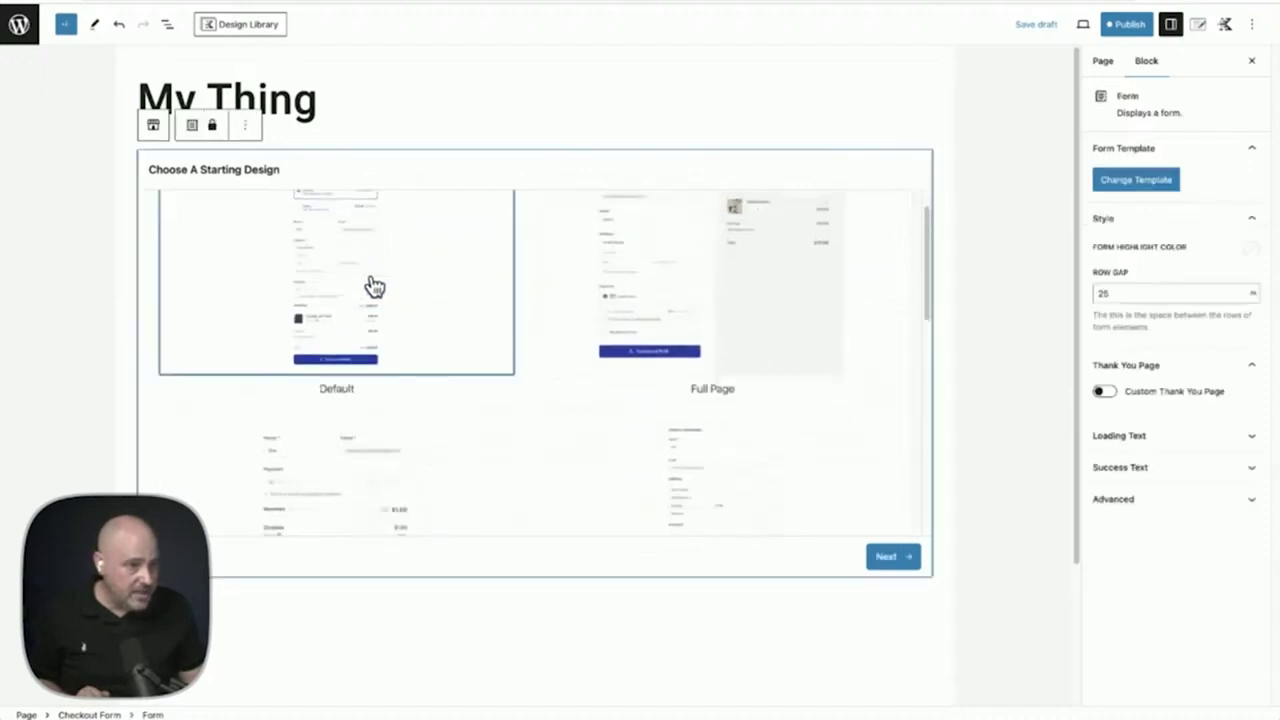
{"action": "left_click", "coordinate": [886, 558]}
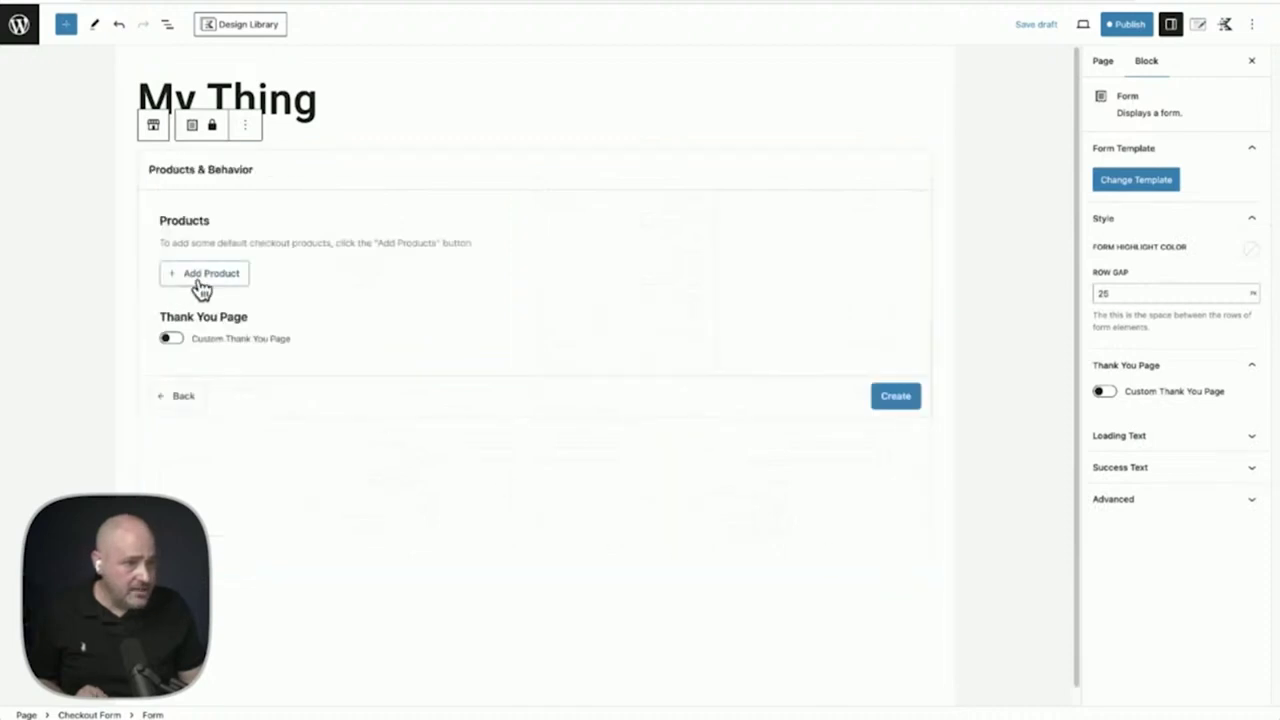
Add the Black Printed Coffee Mug subscription and Printed Dark Blue T-Shirt, then create the form
{"action": "left_click", "coordinate": [203, 276]}
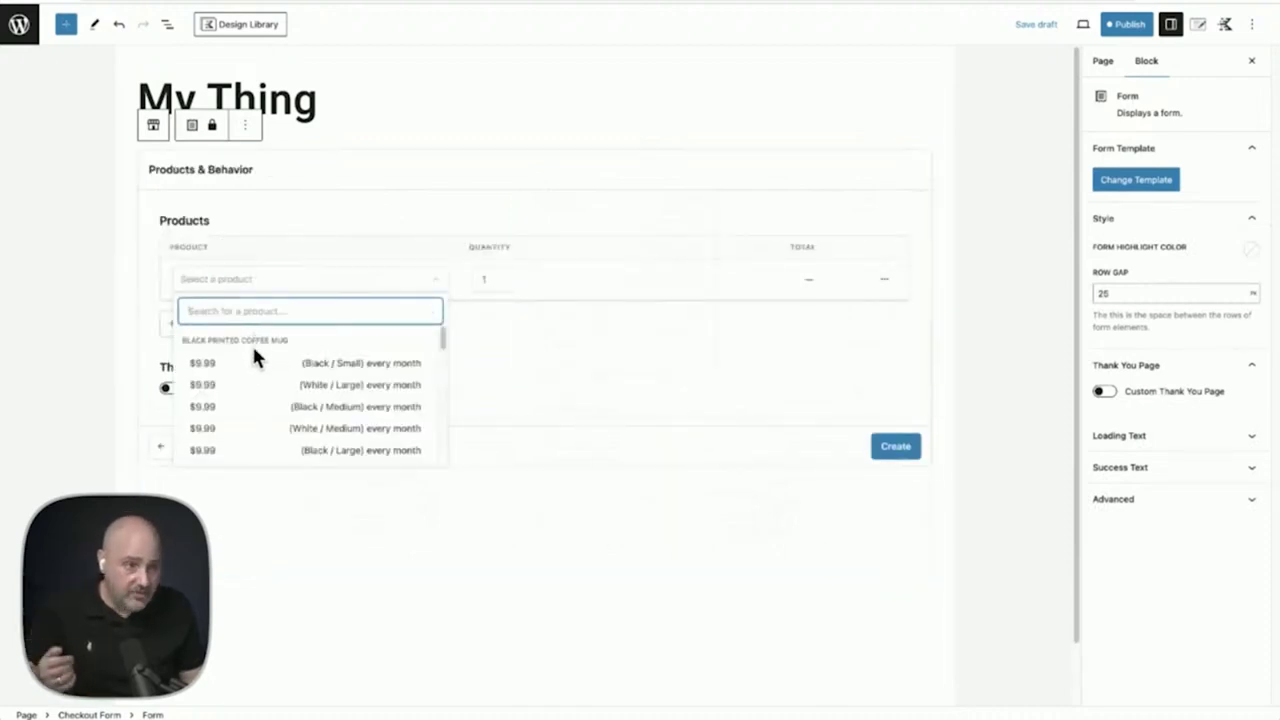
{"action": "left_click", "coordinate": [254, 364]}
{"action": "left_click", "coordinate": [226, 320]}
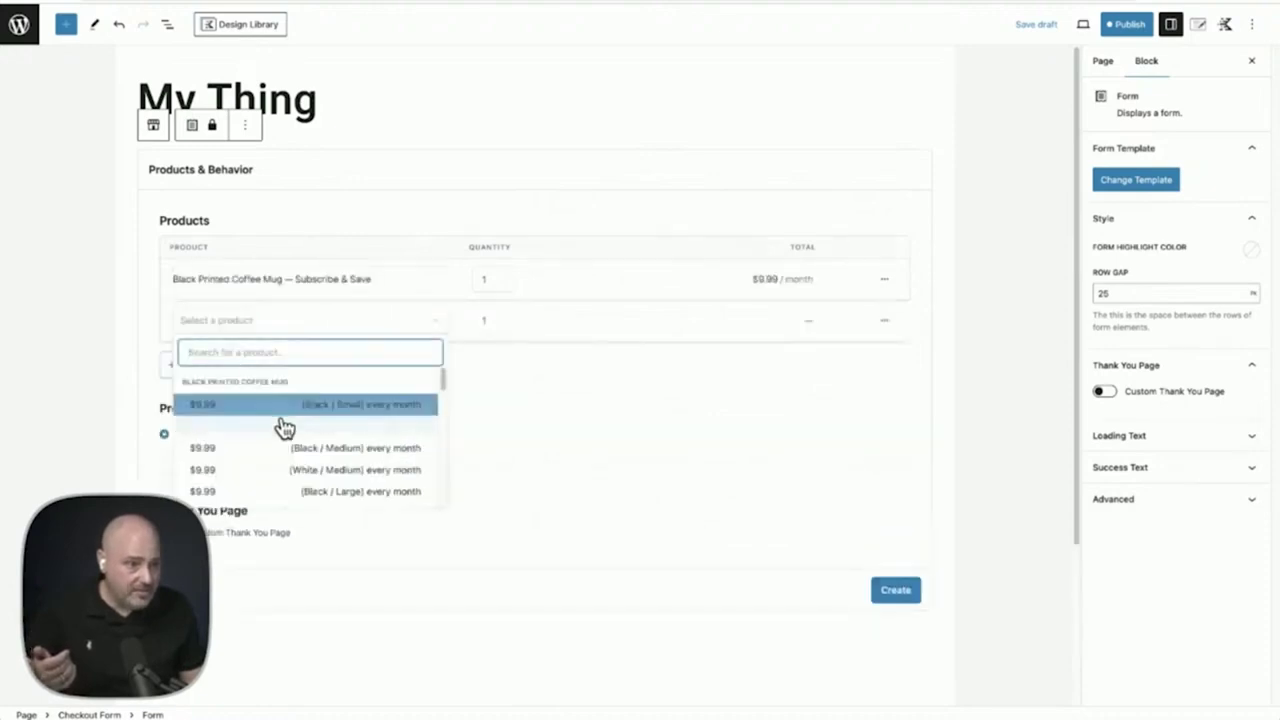
{"action": "scroll", "coordinate": [286, 485], "scroll_direction": "down", "scroll_amount": 5}
{"action": "left_click", "coordinate": [278, 450]}
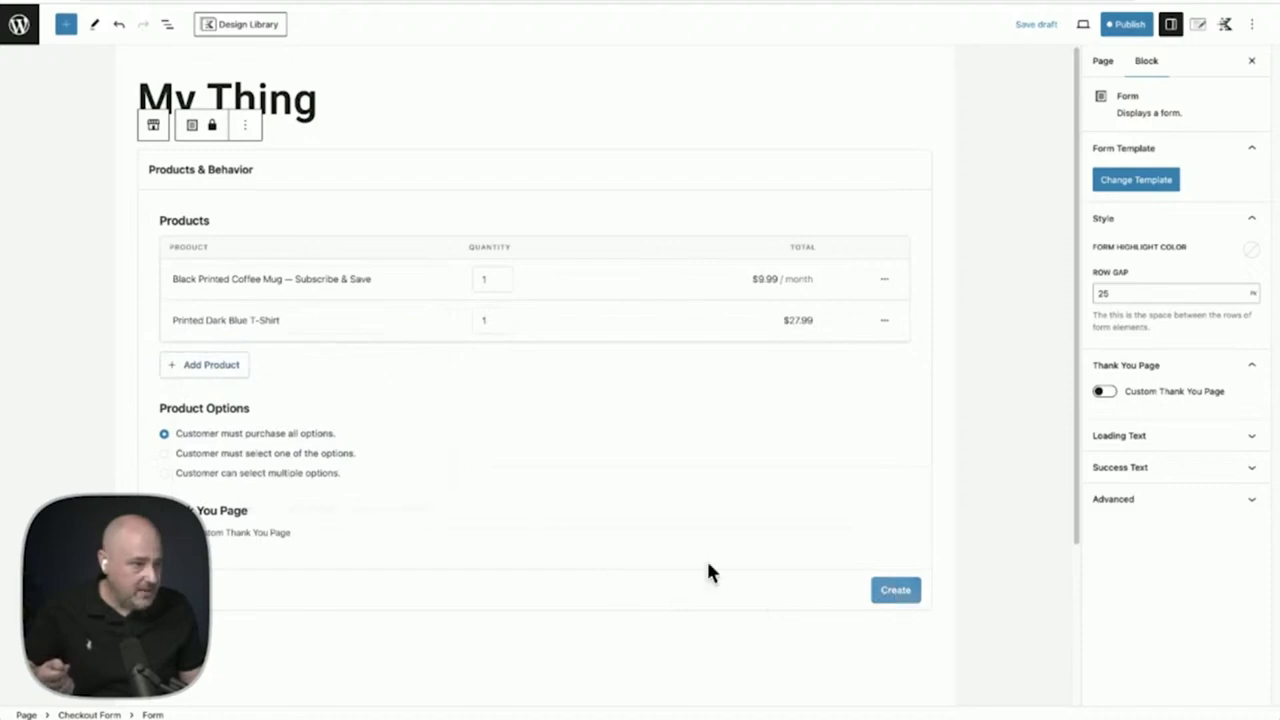
{"action": "left_click", "coordinate": [893, 590]}
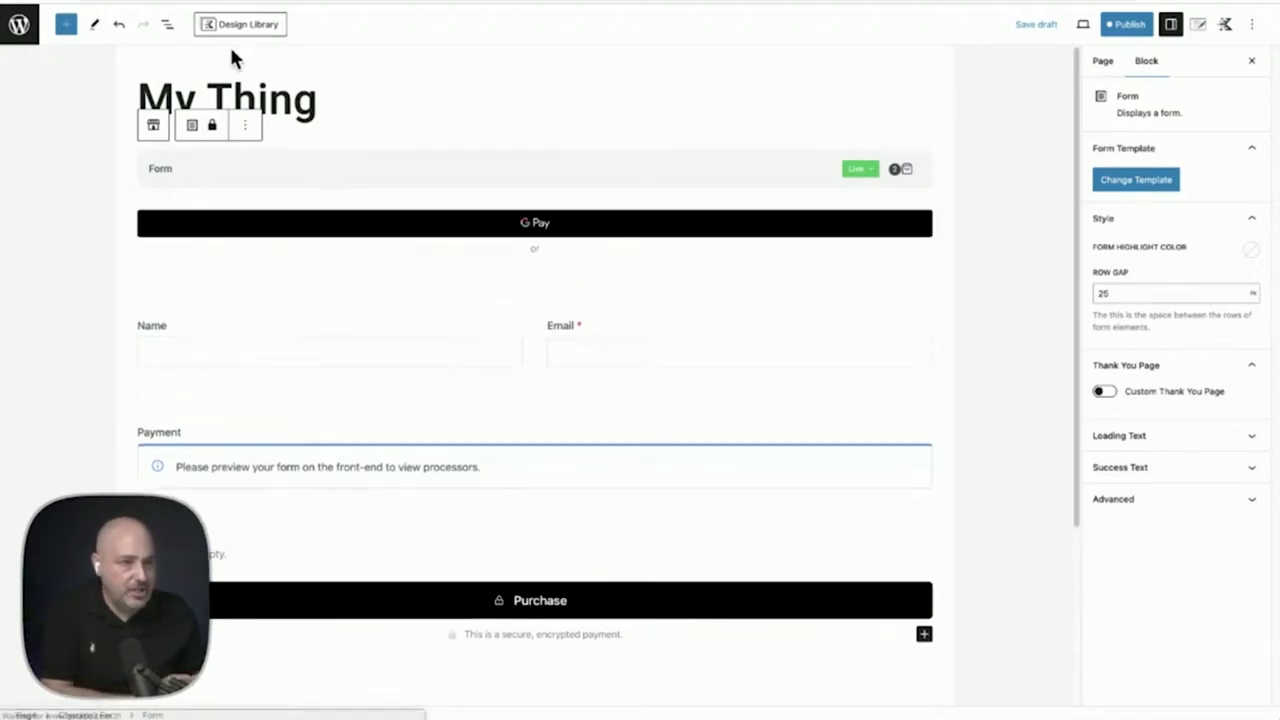
{"action": "left_click", "coordinate": [169, 26]}
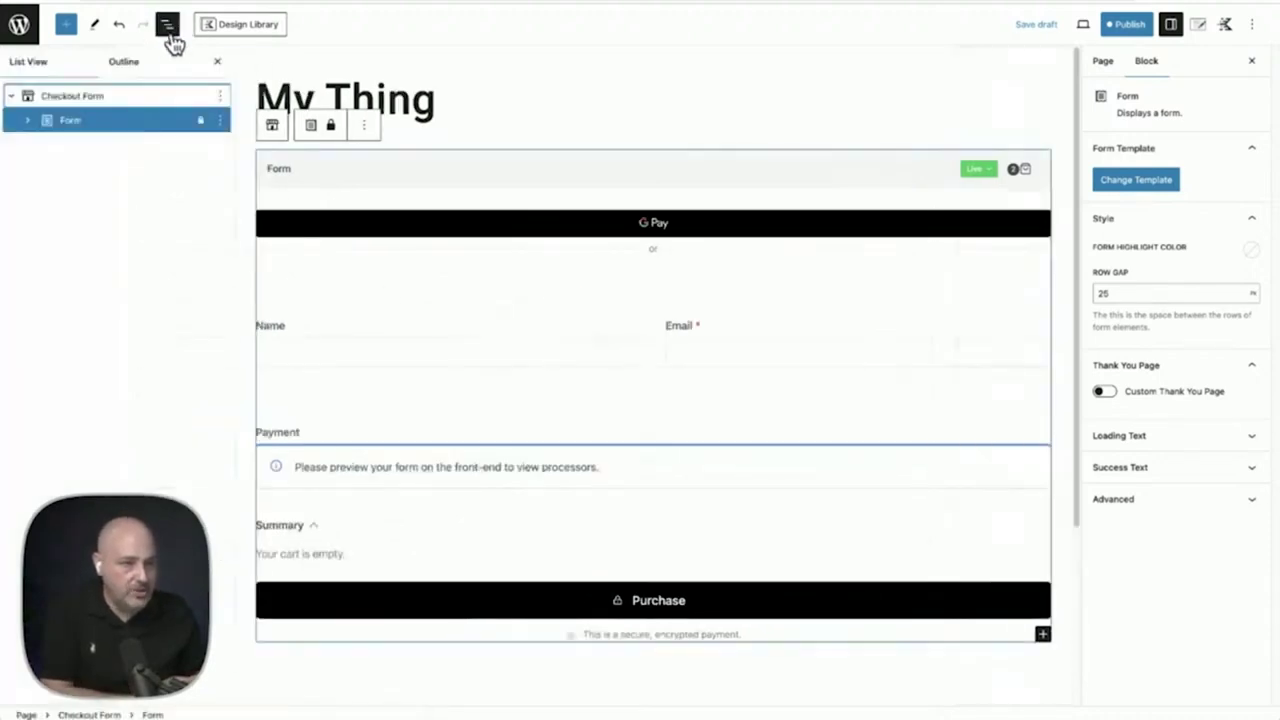
{"action": "left_click", "coordinate": [26, 128]}
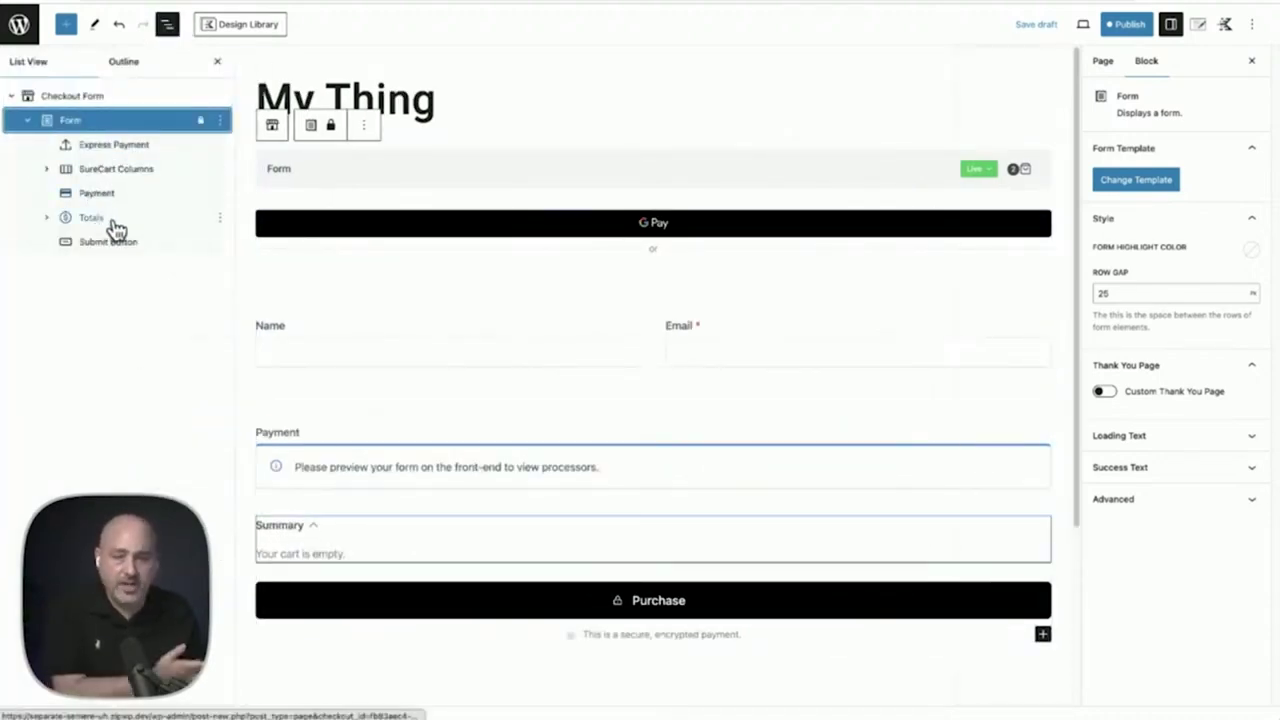
Leave the editor unsaved and open Black Printed Coffee Mug from SureCart's Products list
{"action": "mouse_move", "coordinate": [584, 284]}
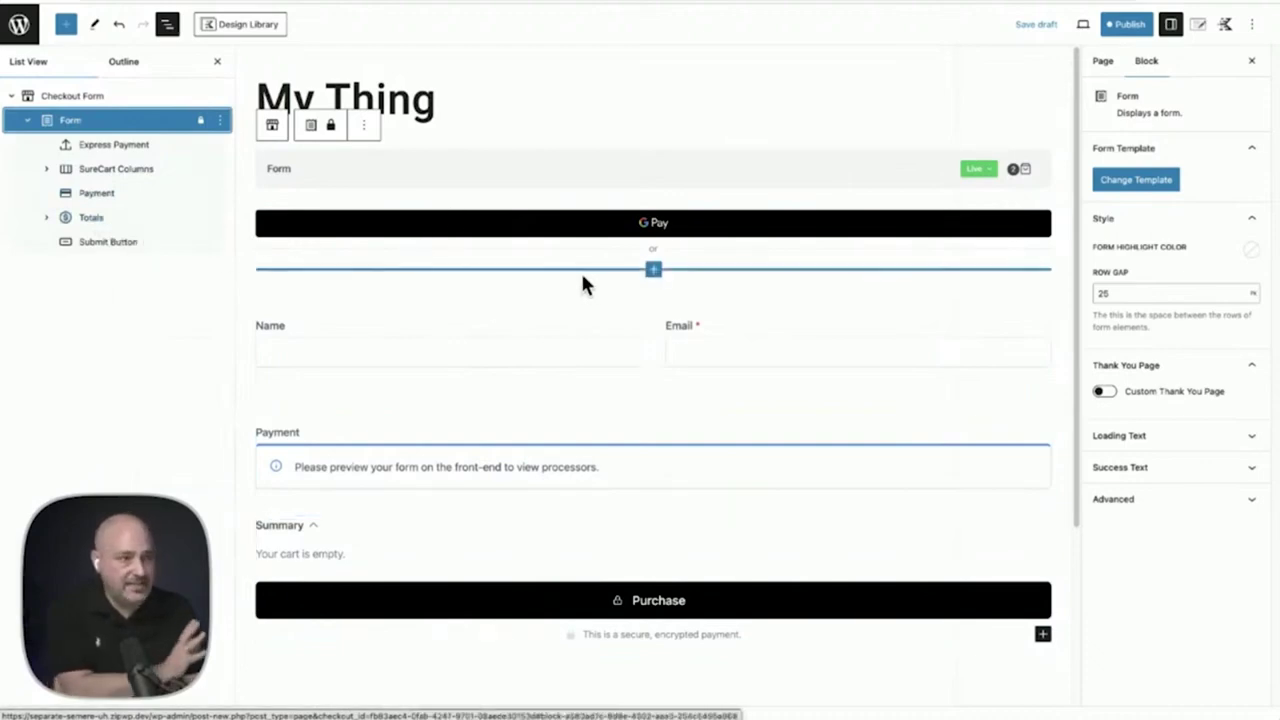
{"action": "left_click", "coordinate": [19, 23]}
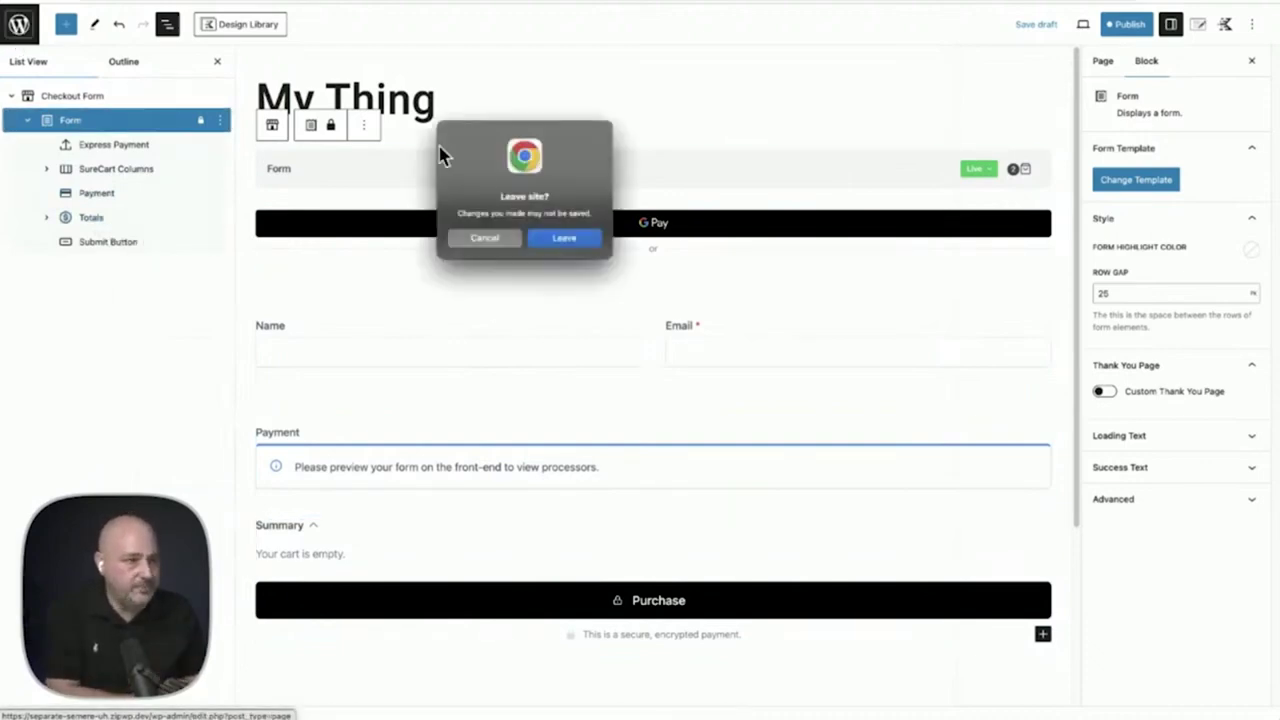
{"action": "left_click", "coordinate": [562, 240]}
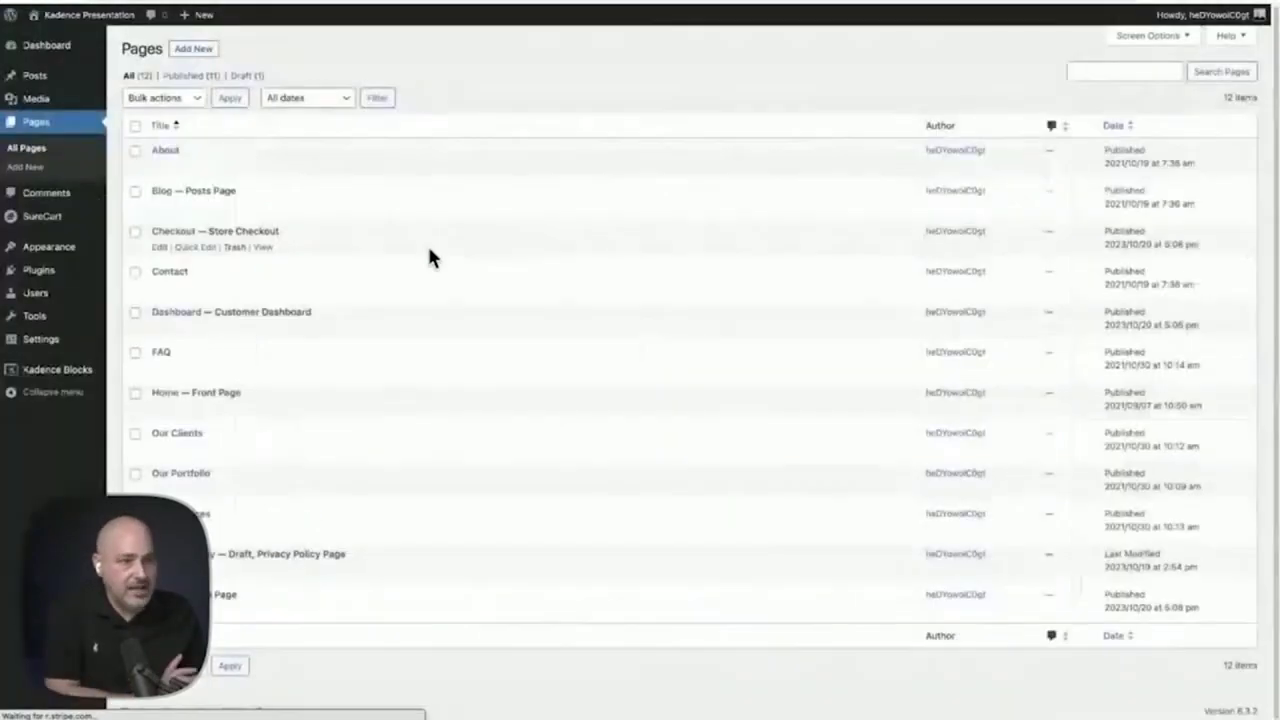
{"action": "left_click", "coordinate": [31, 222]}
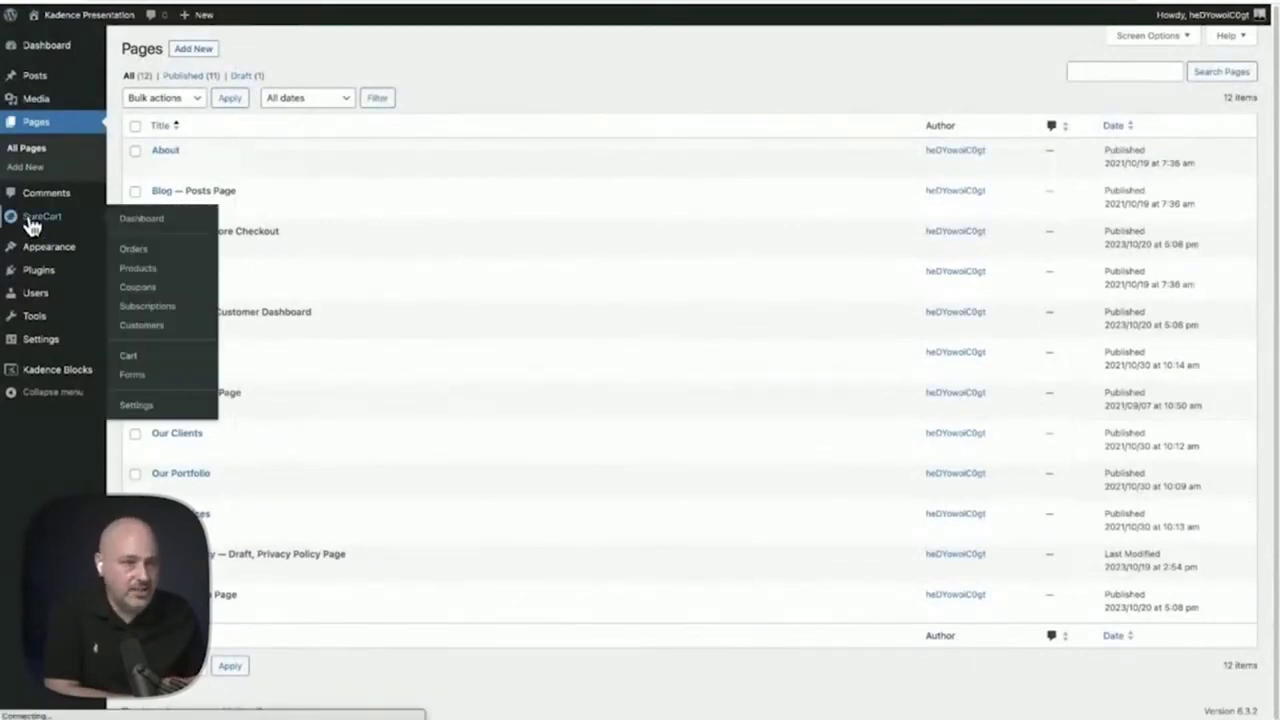
{"action": "left_click", "coordinate": [45, 248]}
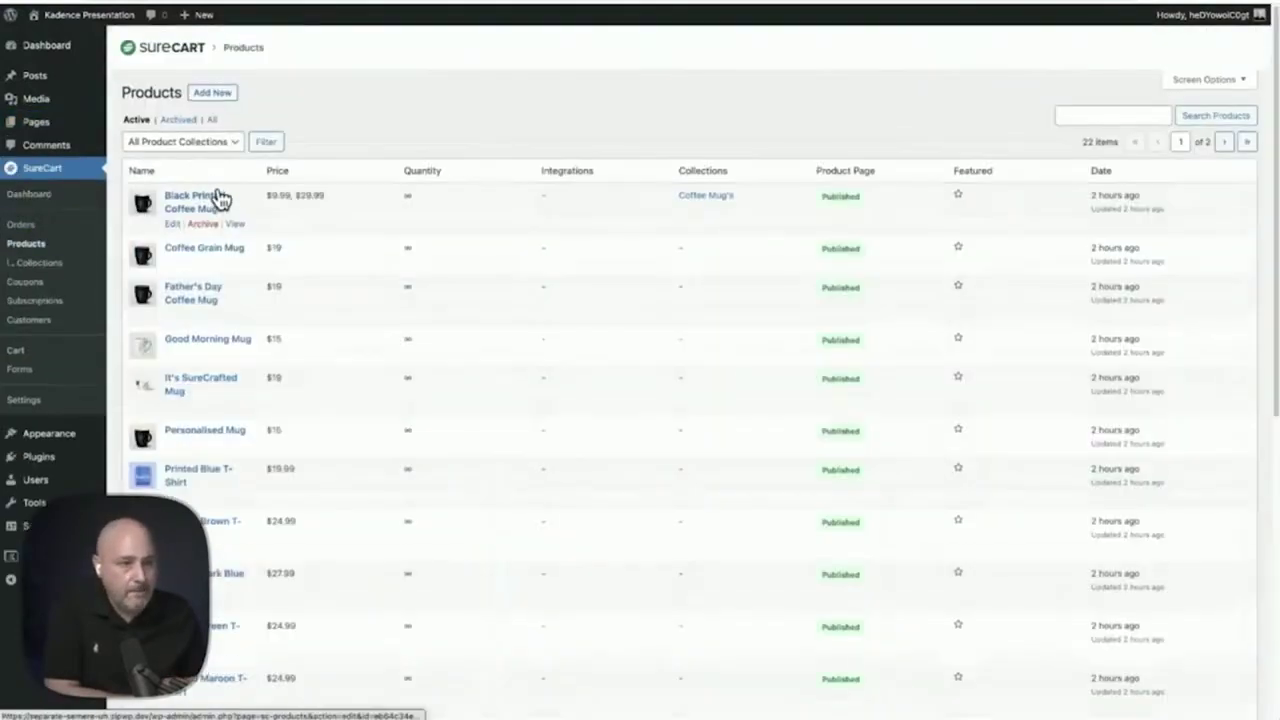
{"action": "triple_click", "coordinate": [208, 203]}
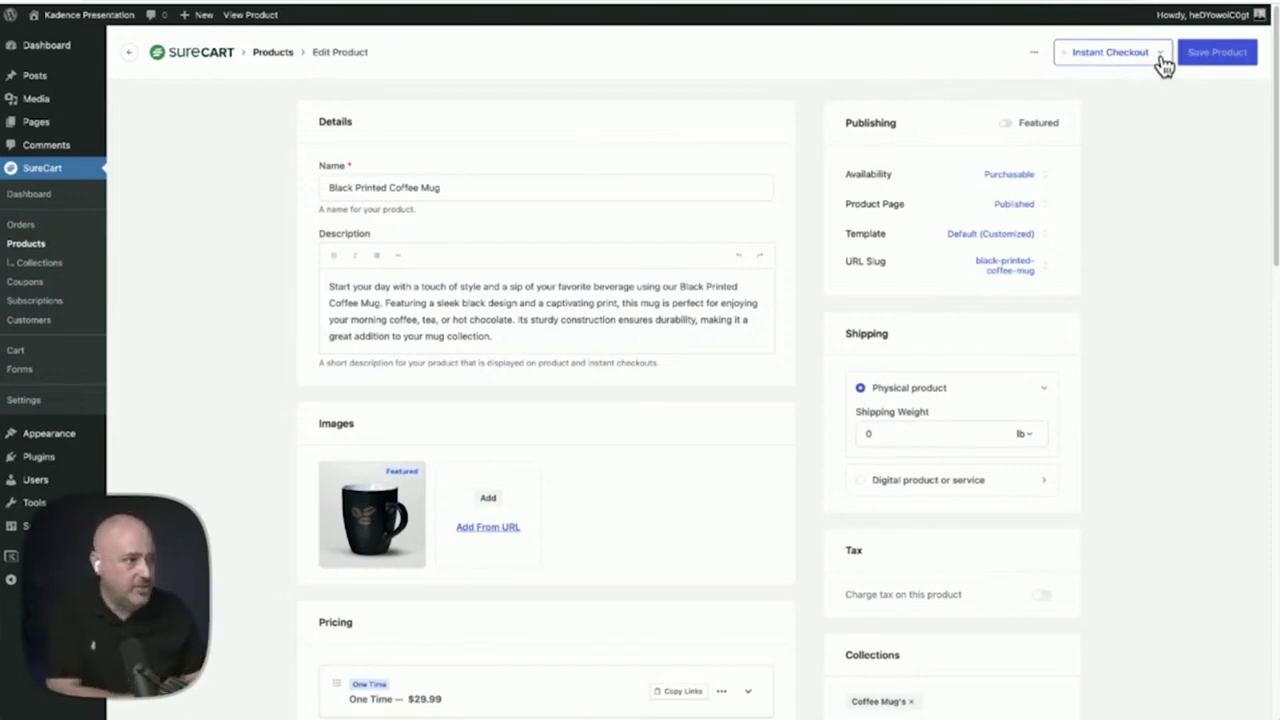
Preview the Black Printed Coffee Mug's Instant Checkout page
{"action": "left_click", "coordinate": [1160, 55]}
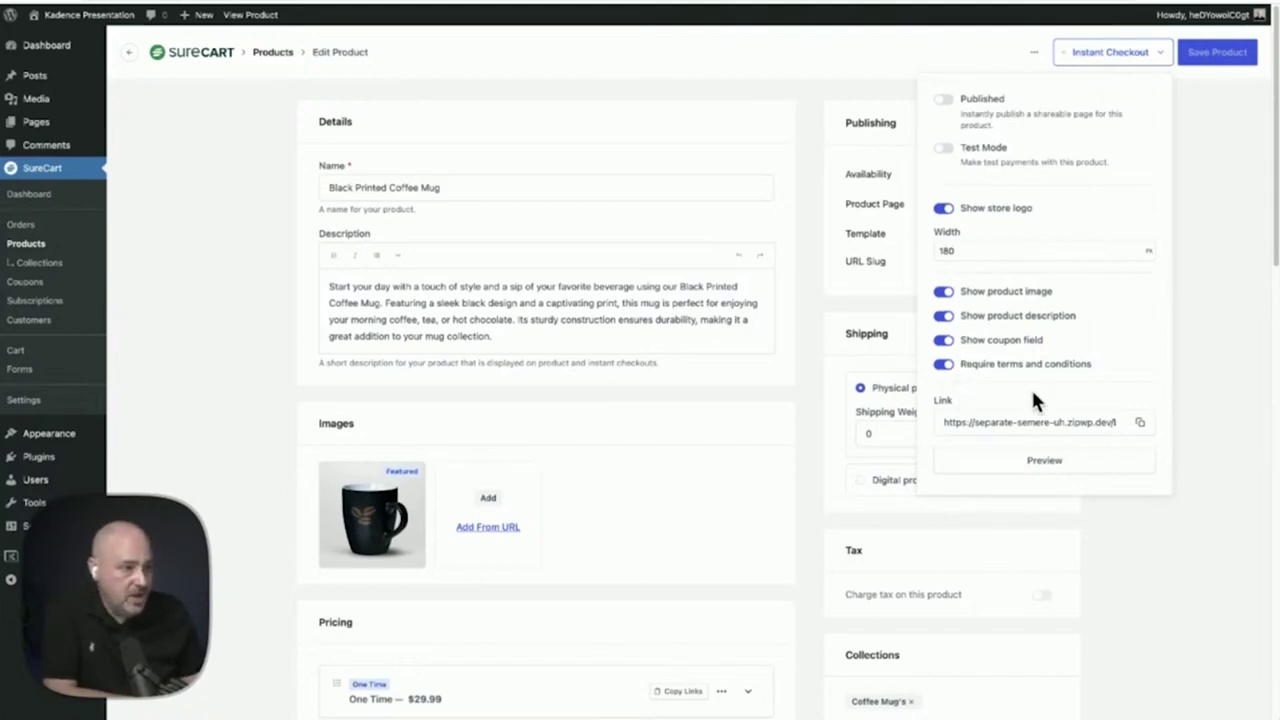
{"action": "left_click", "coordinate": [1045, 466]}
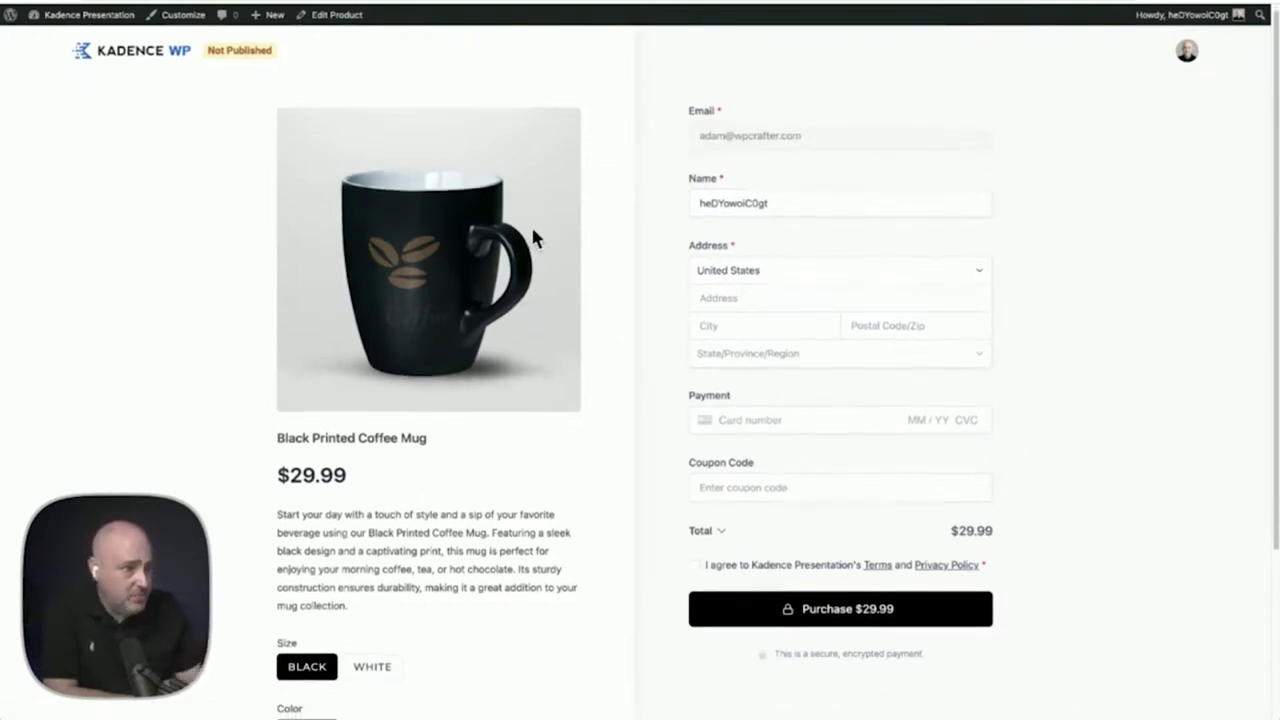
Review the preview's Size, Color and Pricing options, then return to the mug's Edit Product page
{"action": "scroll", "coordinate": [531, 237], "scroll_direction": "down", "scroll_amount": 3}
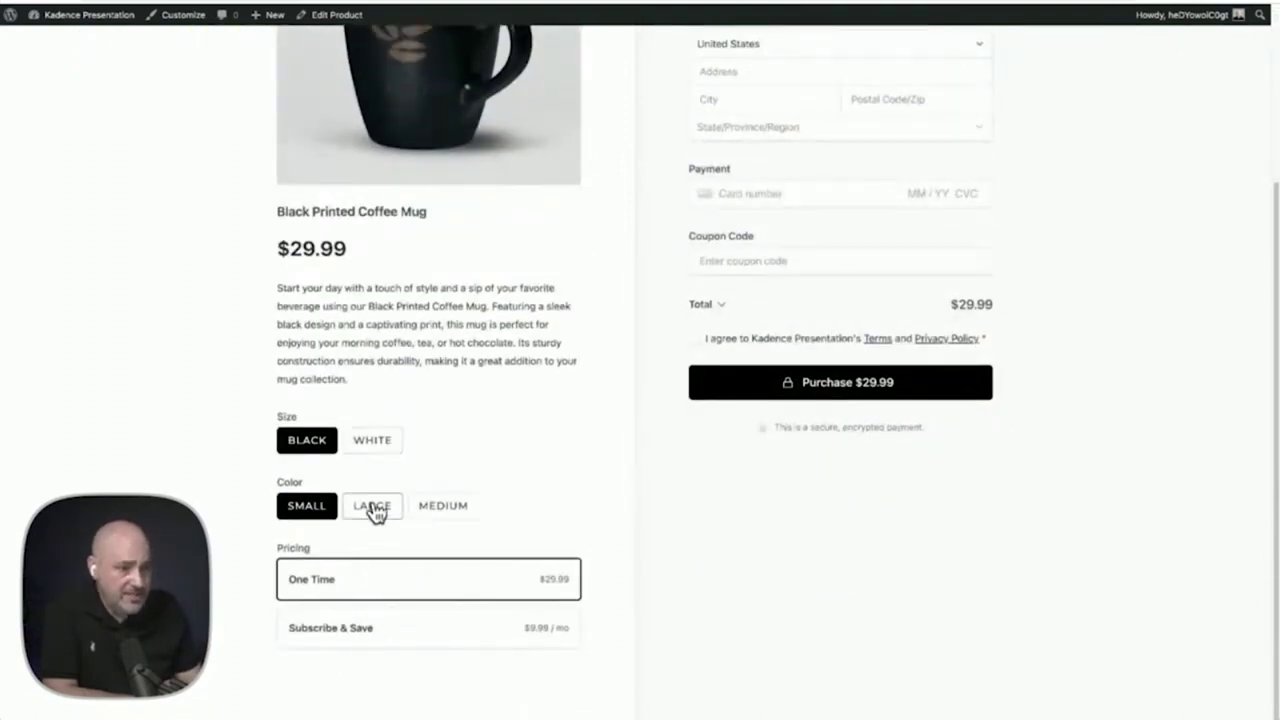
{"action": "scroll", "coordinate": [494, 358], "scroll_direction": "up", "scroll_amount": 3}
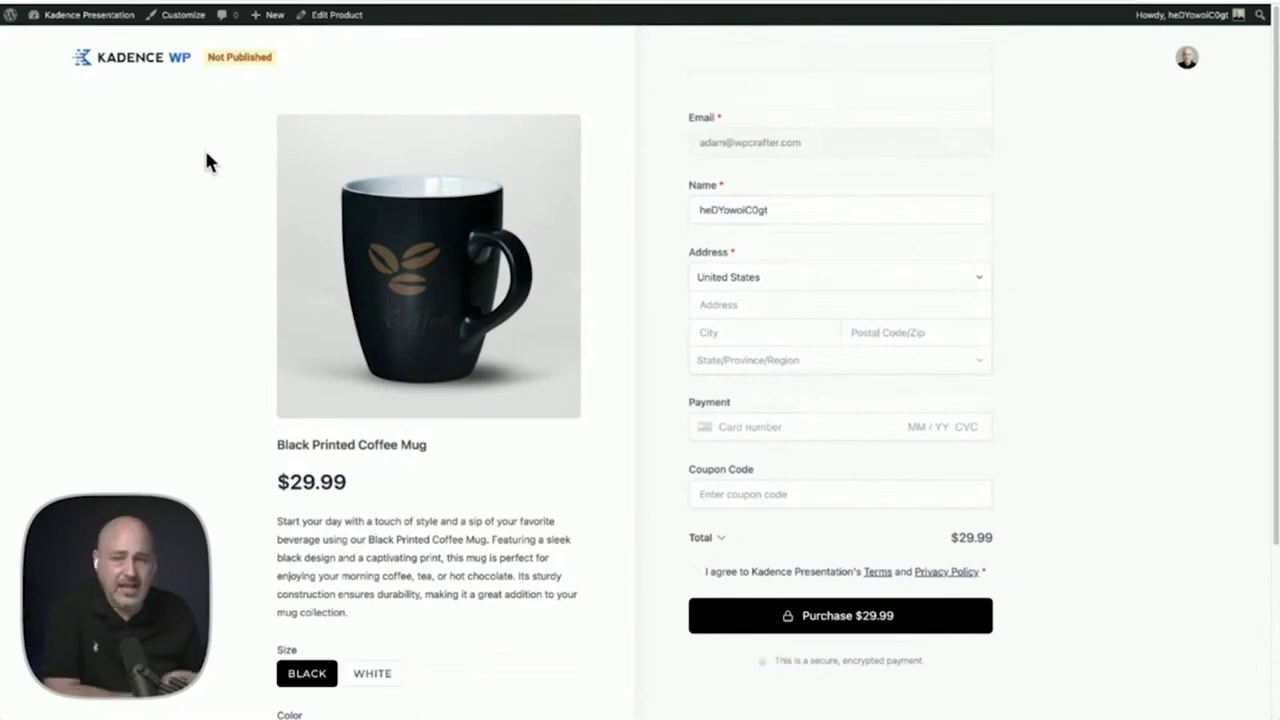
{"action": "key", "text": "alt+Left"}
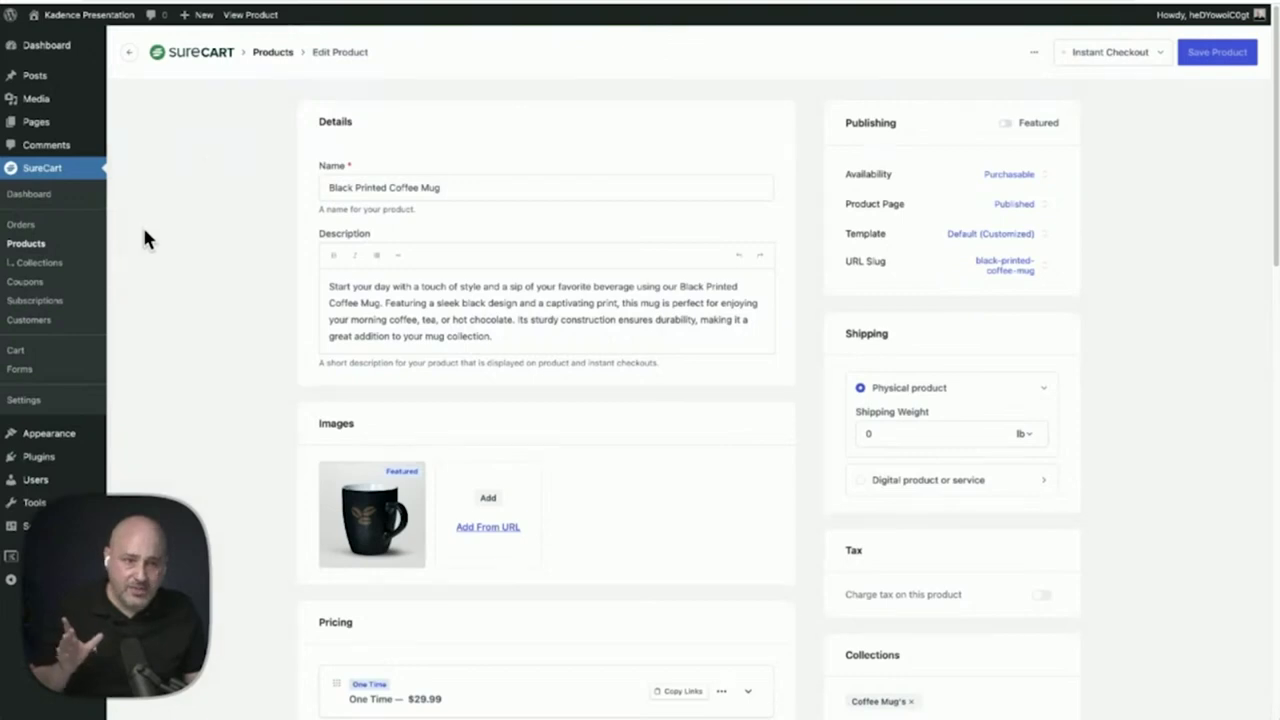
{"action": "left_click", "coordinate": [44, 246]}
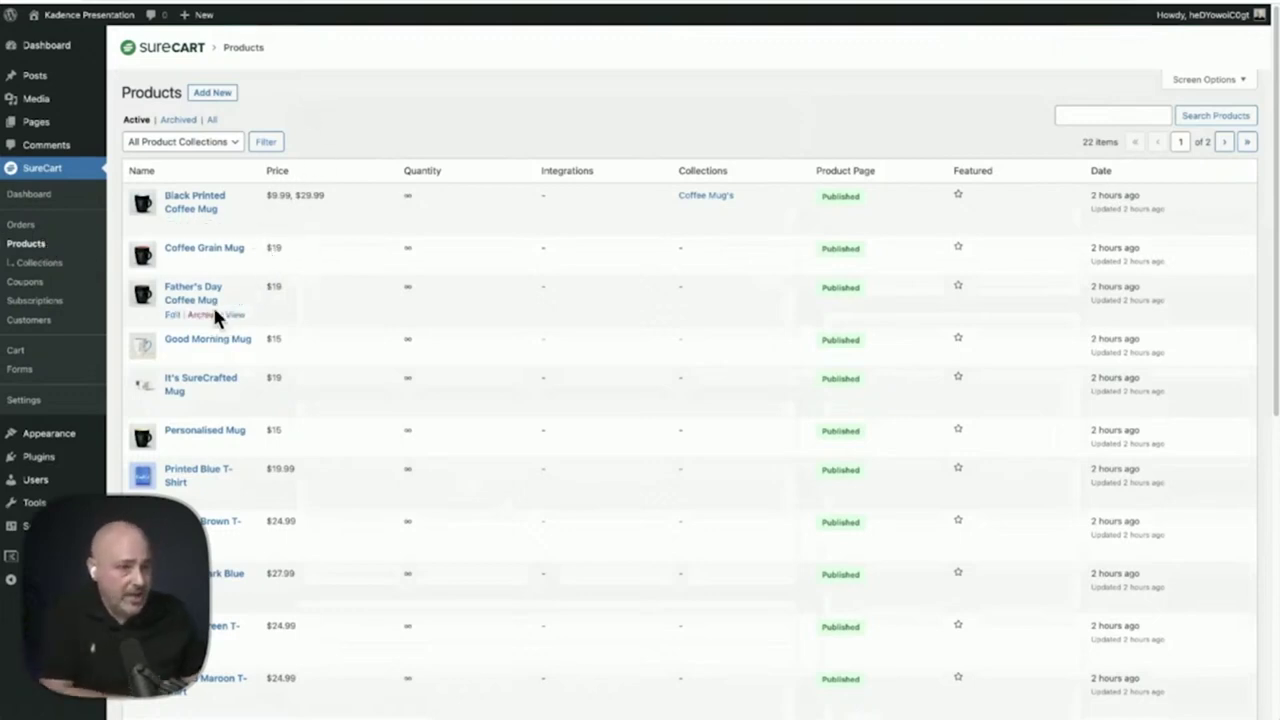
{"action": "left_click", "coordinate": [188, 290]}
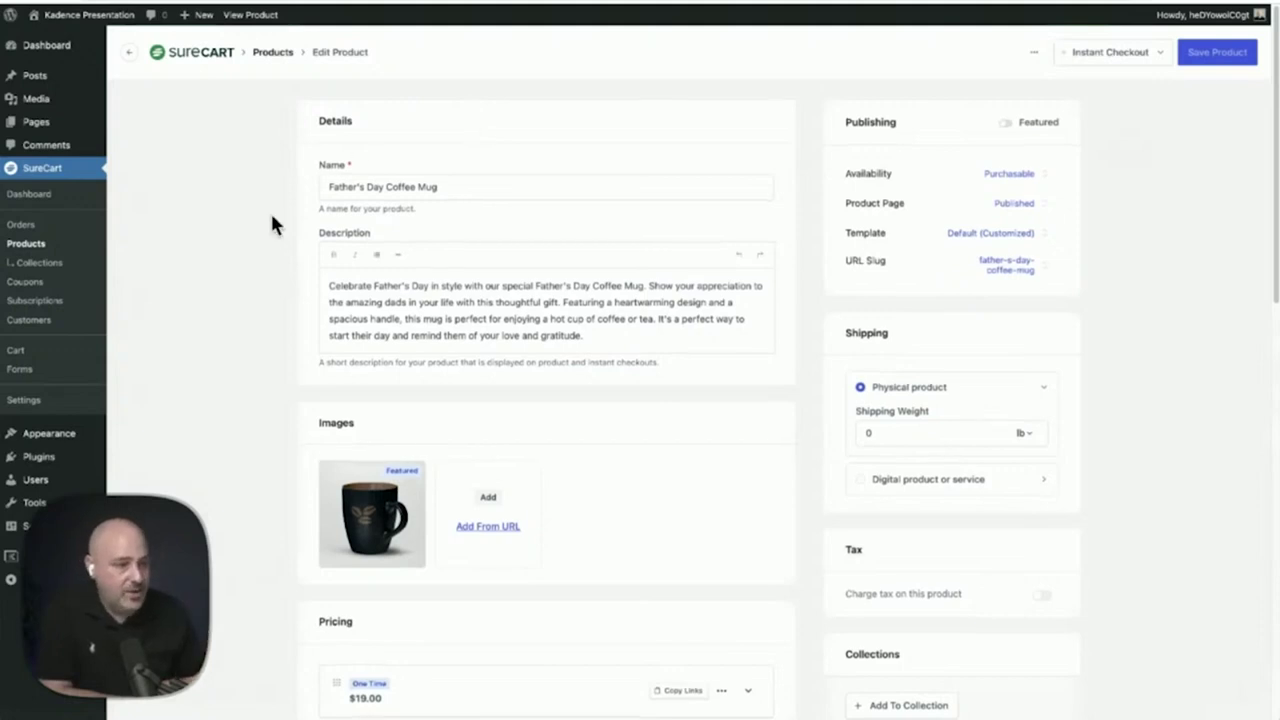
{"action": "scroll", "coordinate": [262, 207], "scroll_direction": "down", "scroll_amount": 8}
{"action": "scroll", "coordinate": [265, 208], "scroll_direction": "down", "scroll_amount": 3}
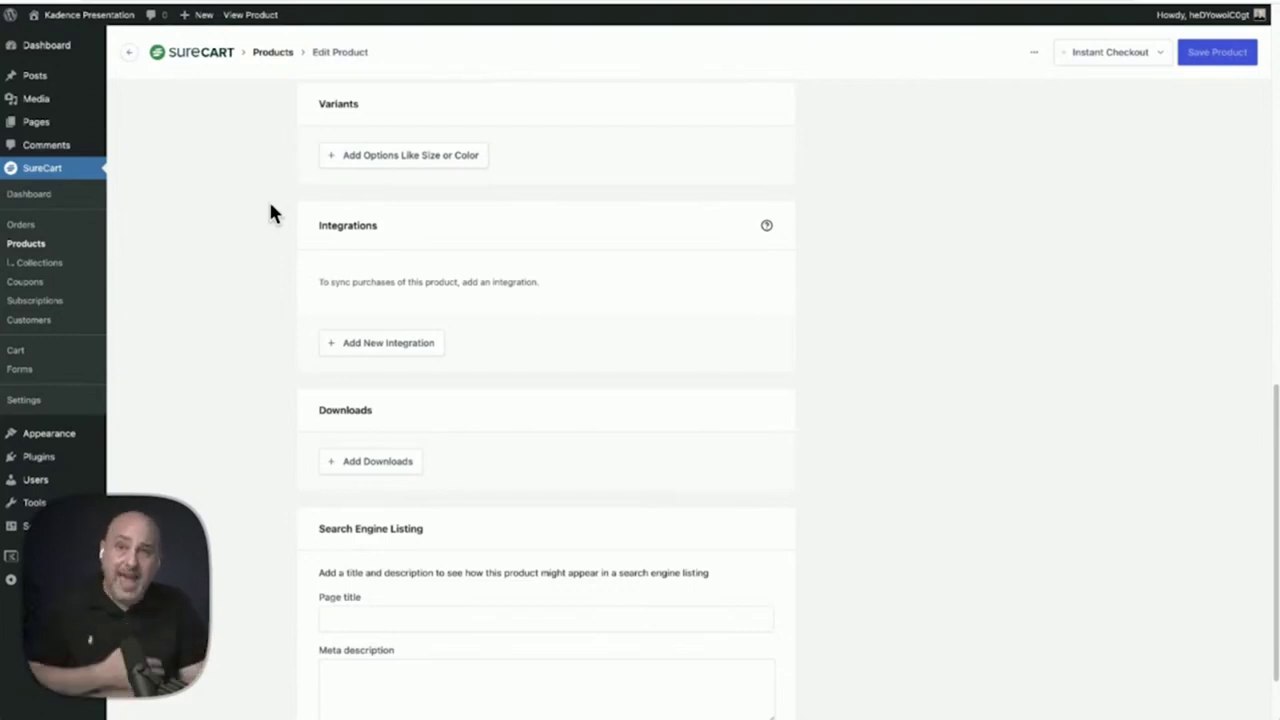
{"action": "scroll", "coordinate": [270, 212], "scroll_direction": "down", "scroll_amount": 2}
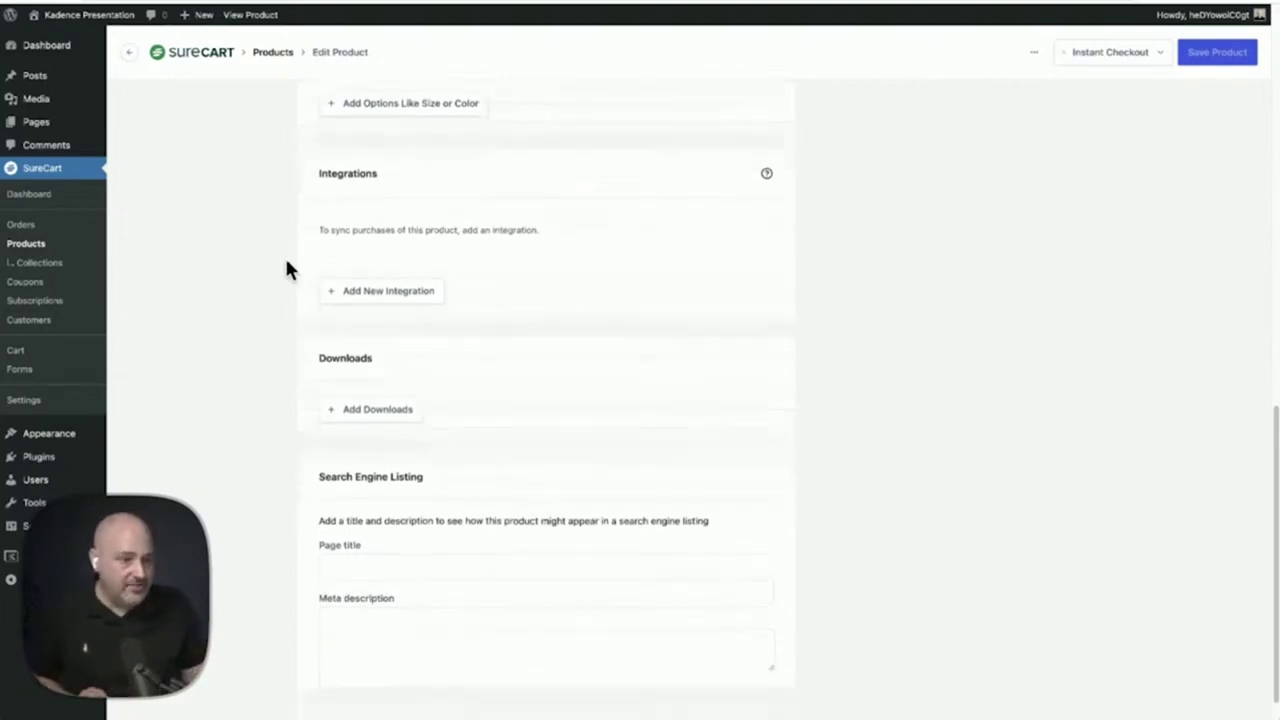
{"action": "scroll", "coordinate": [287, 266], "scroll_direction": "up", "scroll_amount": 5}
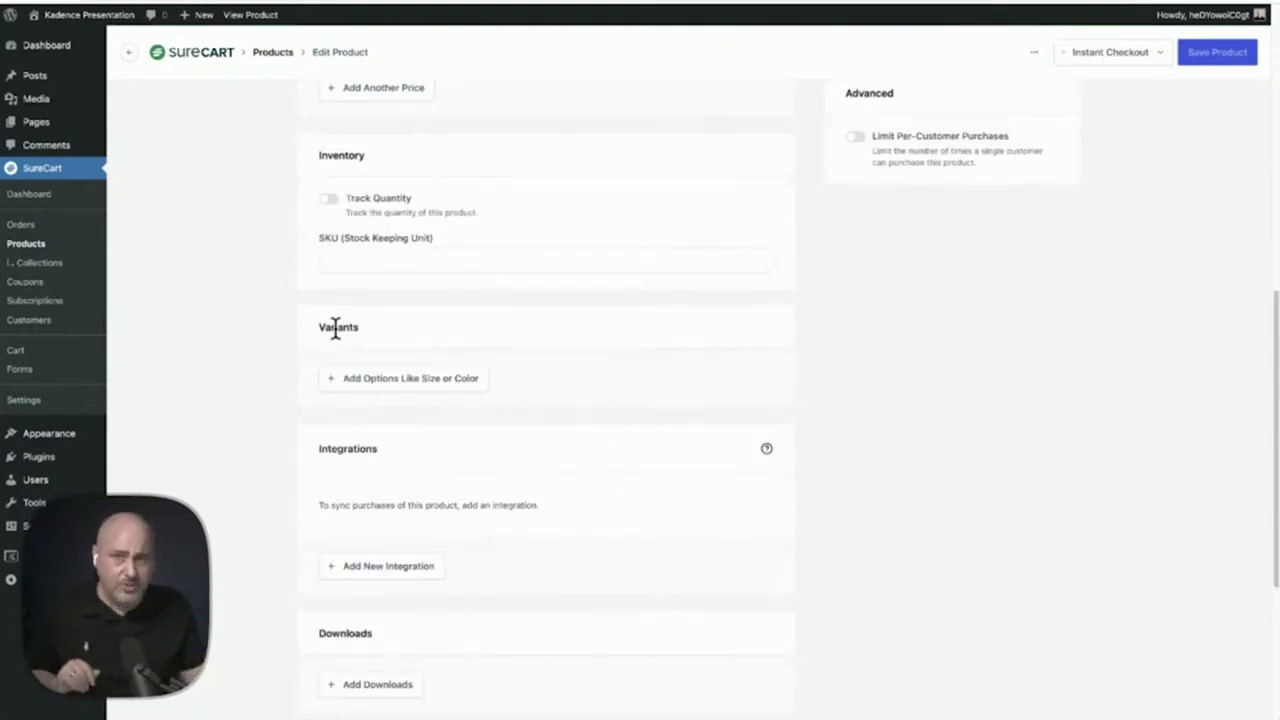
Add a Color option with values Green, Orange and Black to the Father's Day Coffee Mug
{"action": "left_click", "coordinate": [388, 380]}
{"action": "scroll", "coordinate": [230, 365], "scroll_direction": "down", "scroll_amount": 1}
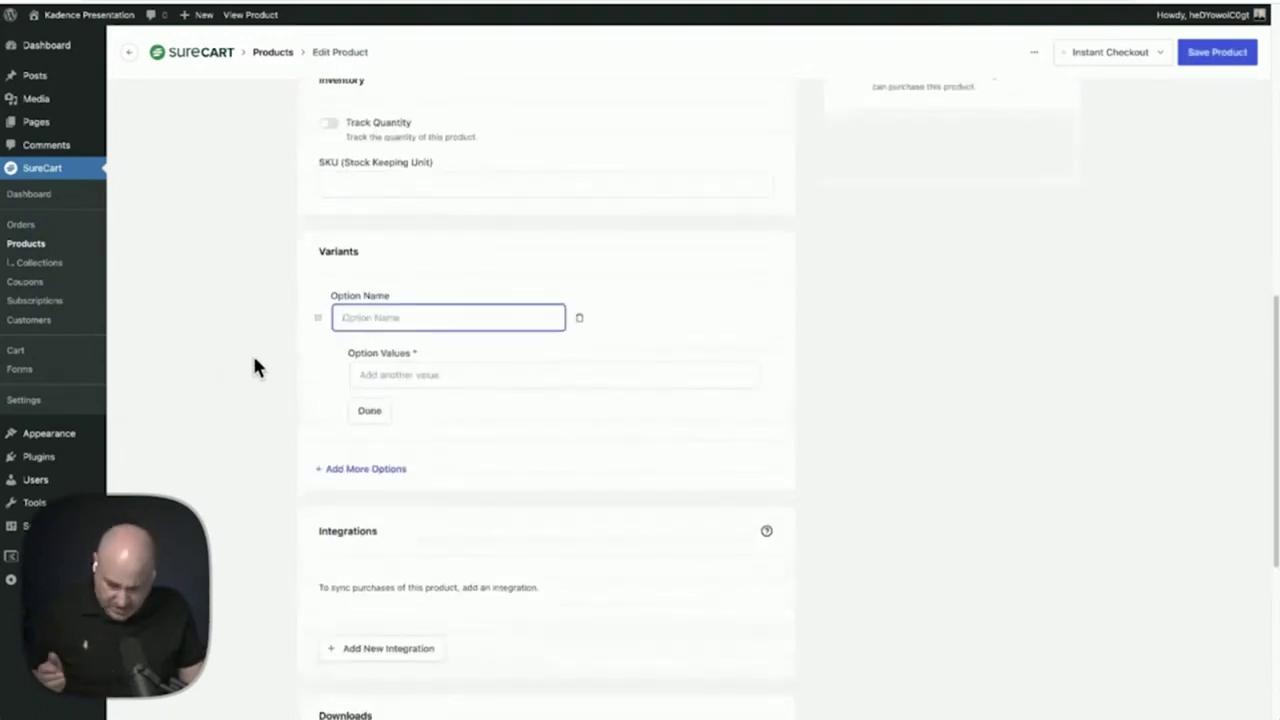
{"action": "type", "text": "Color"}
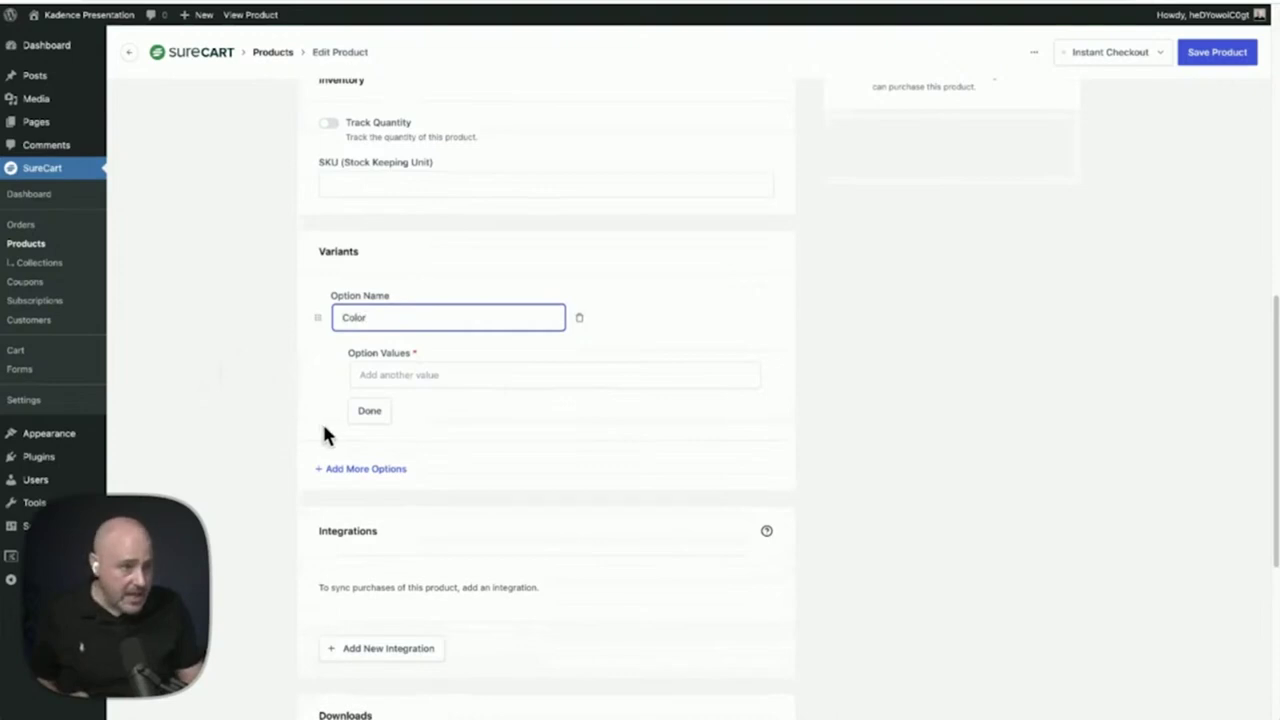
{"action": "left_click", "coordinate": [414, 372]}
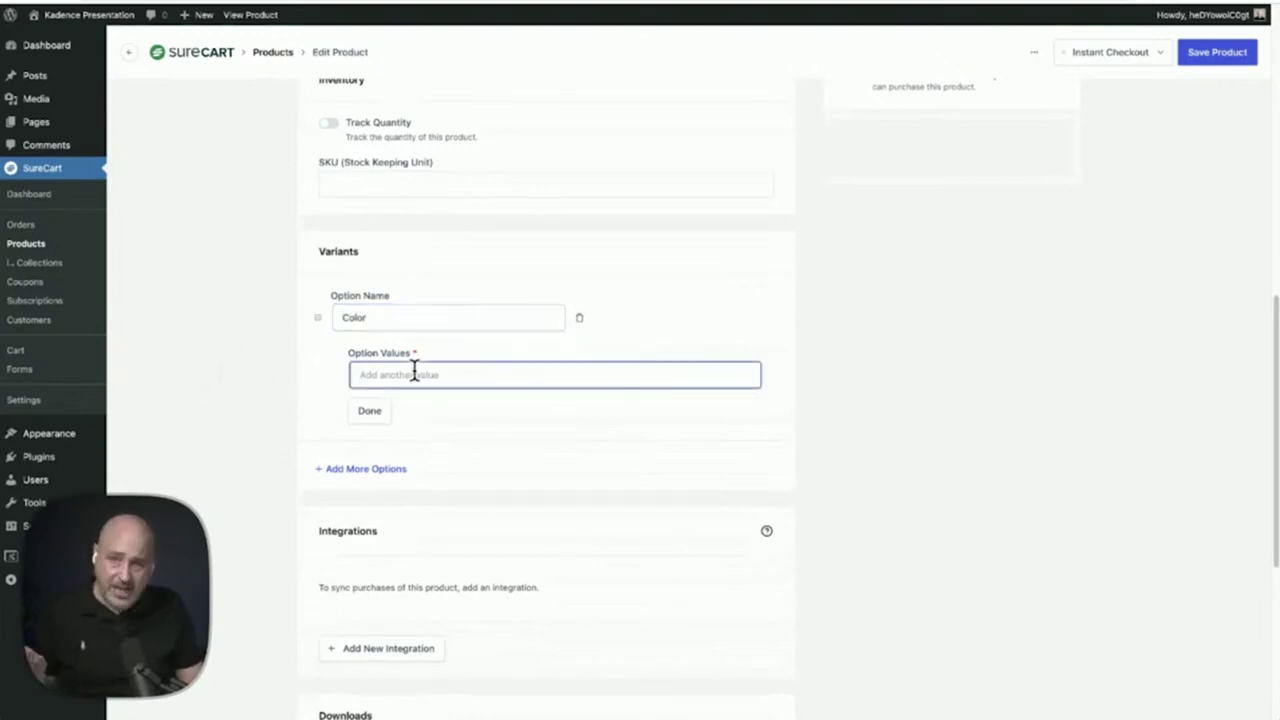
{"action": "type", "text": "Green"}
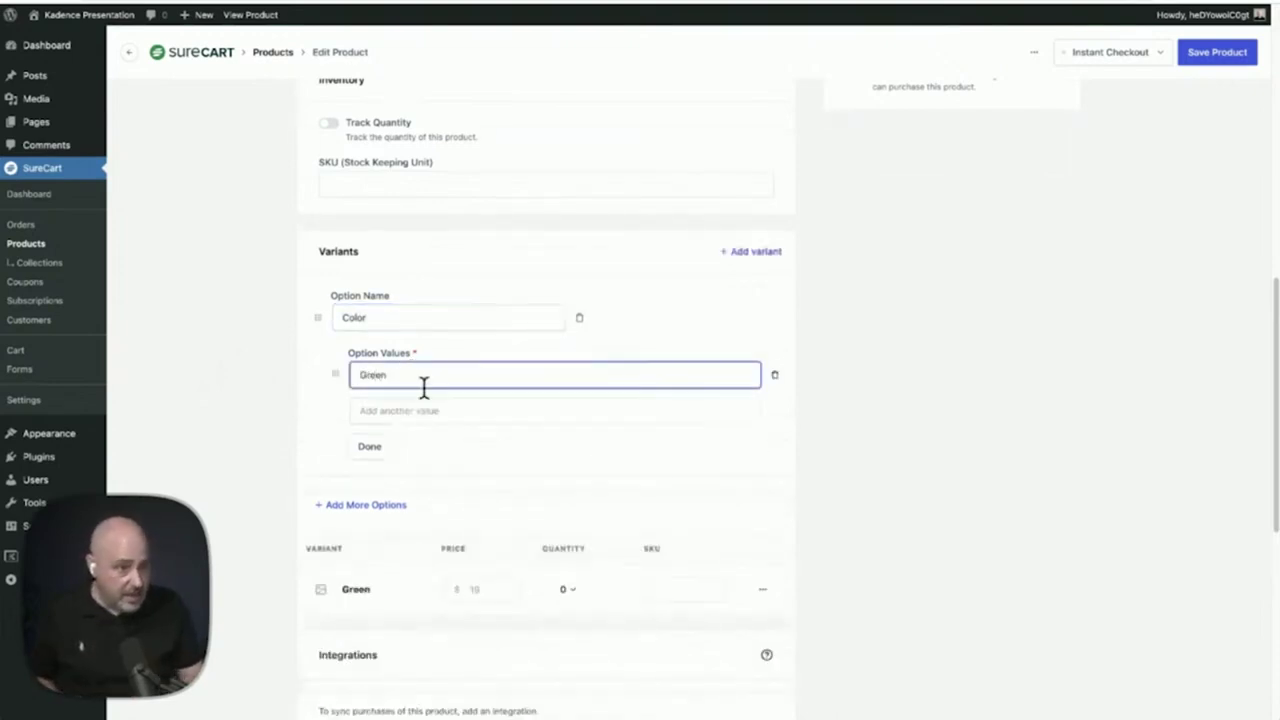
{"action": "left_click", "coordinate": [440, 409]}
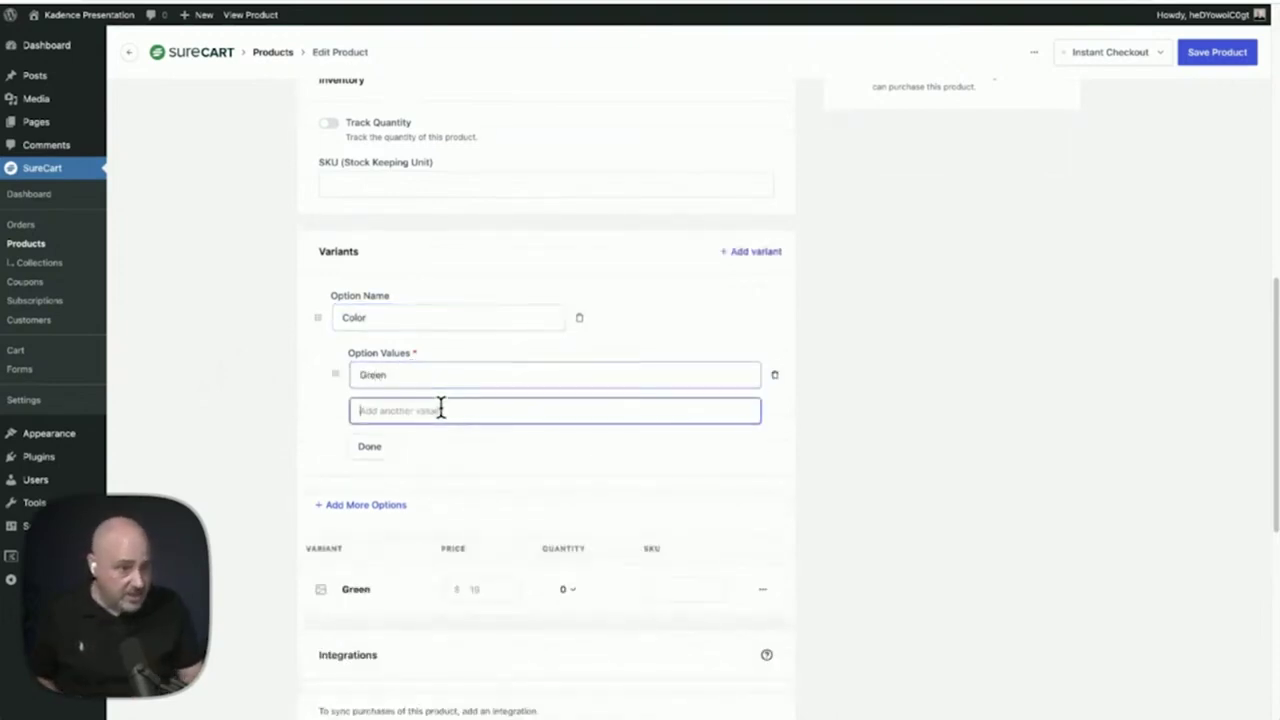
{"action": "type", "text": "Orage"}
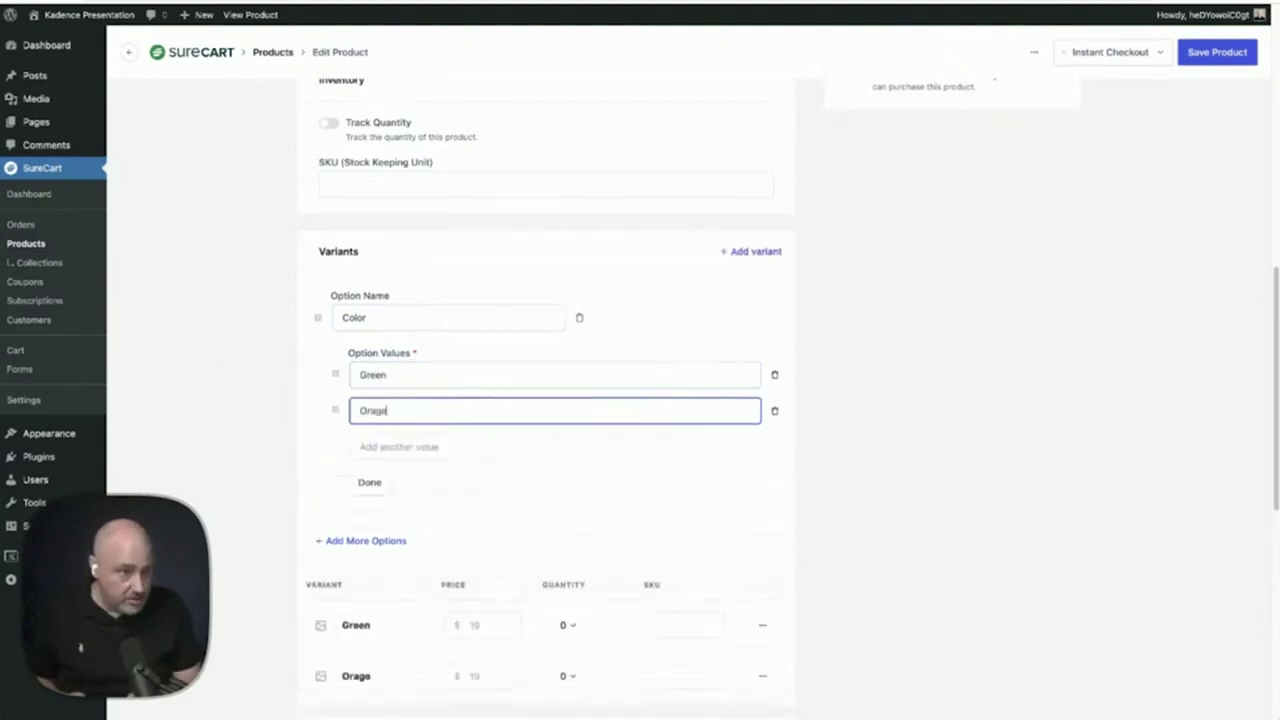
{"action": "left_click", "coordinate": [431, 444]}
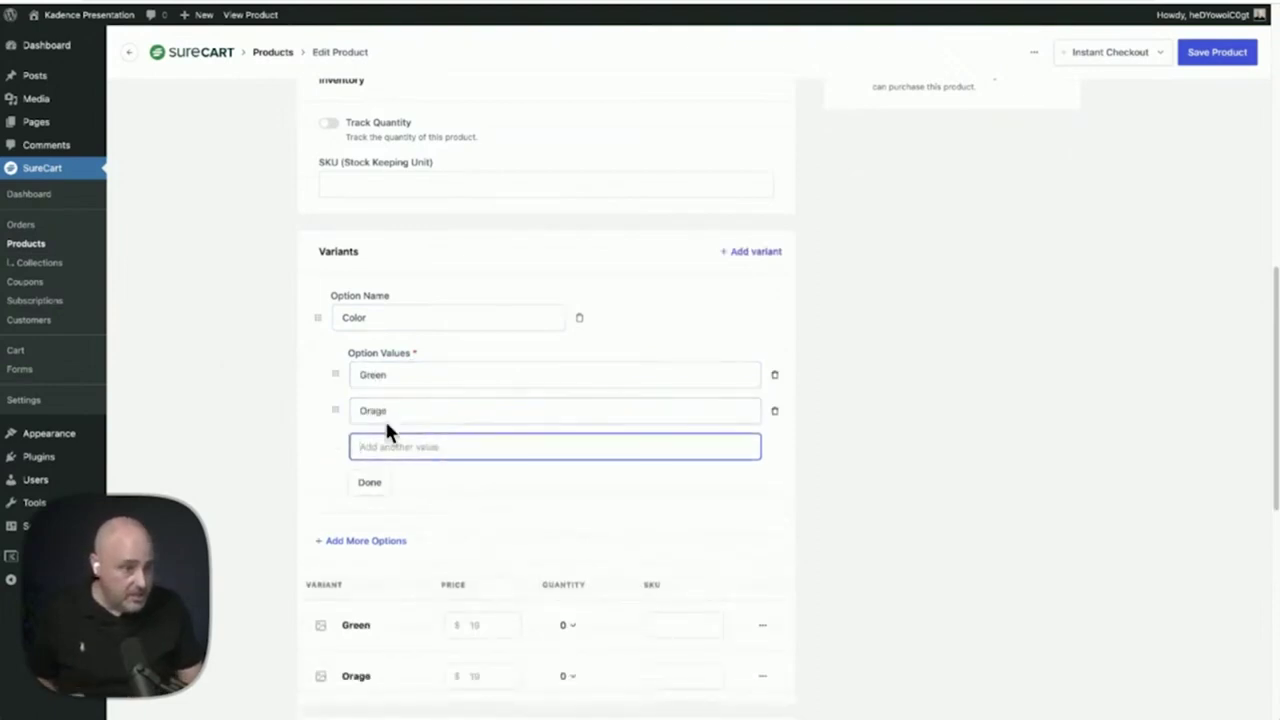
{"action": "left_click", "coordinate": [377, 411]}
{"action": "type", "text": "n"}
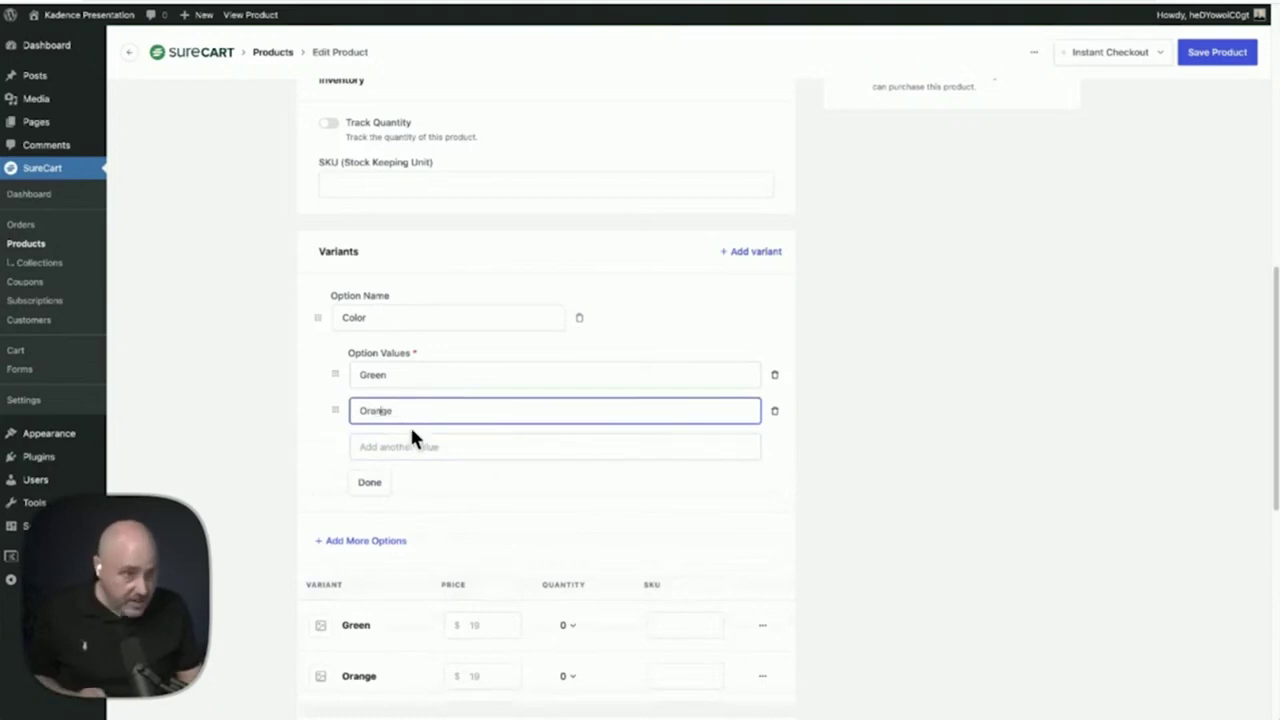
{"action": "left_click", "coordinate": [417, 443]}
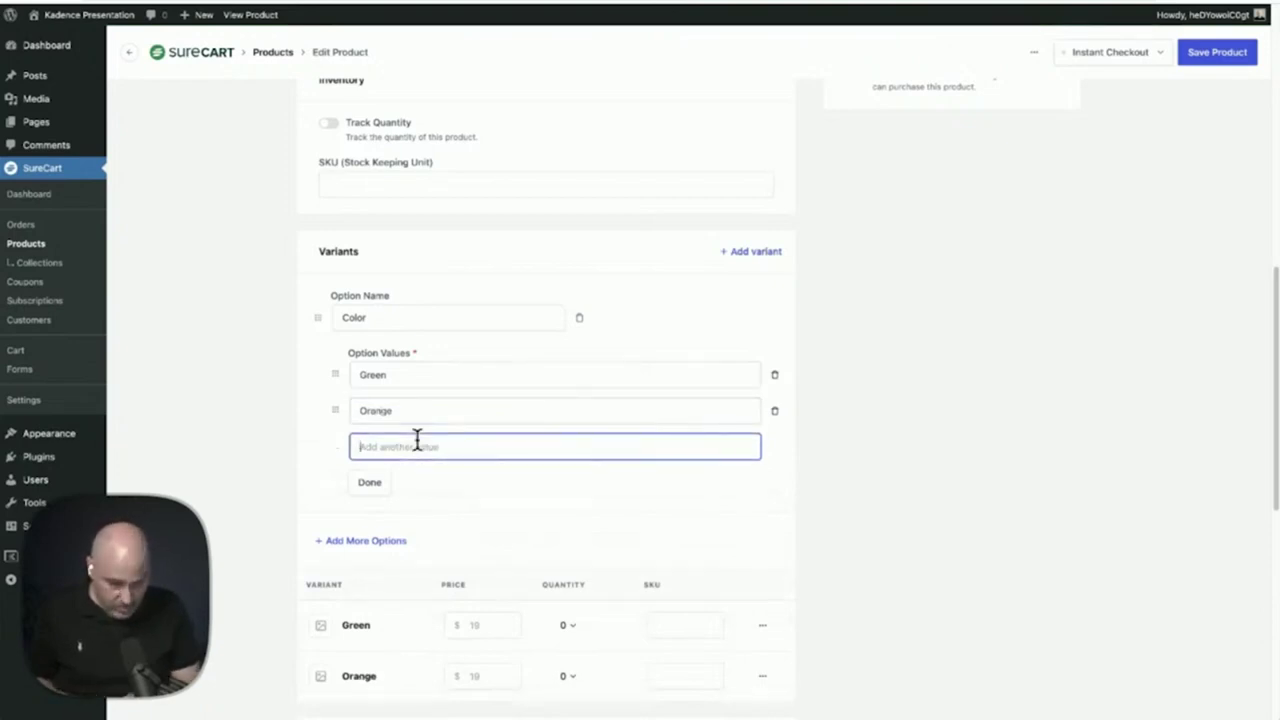
{"action": "type", "text": "Black"}
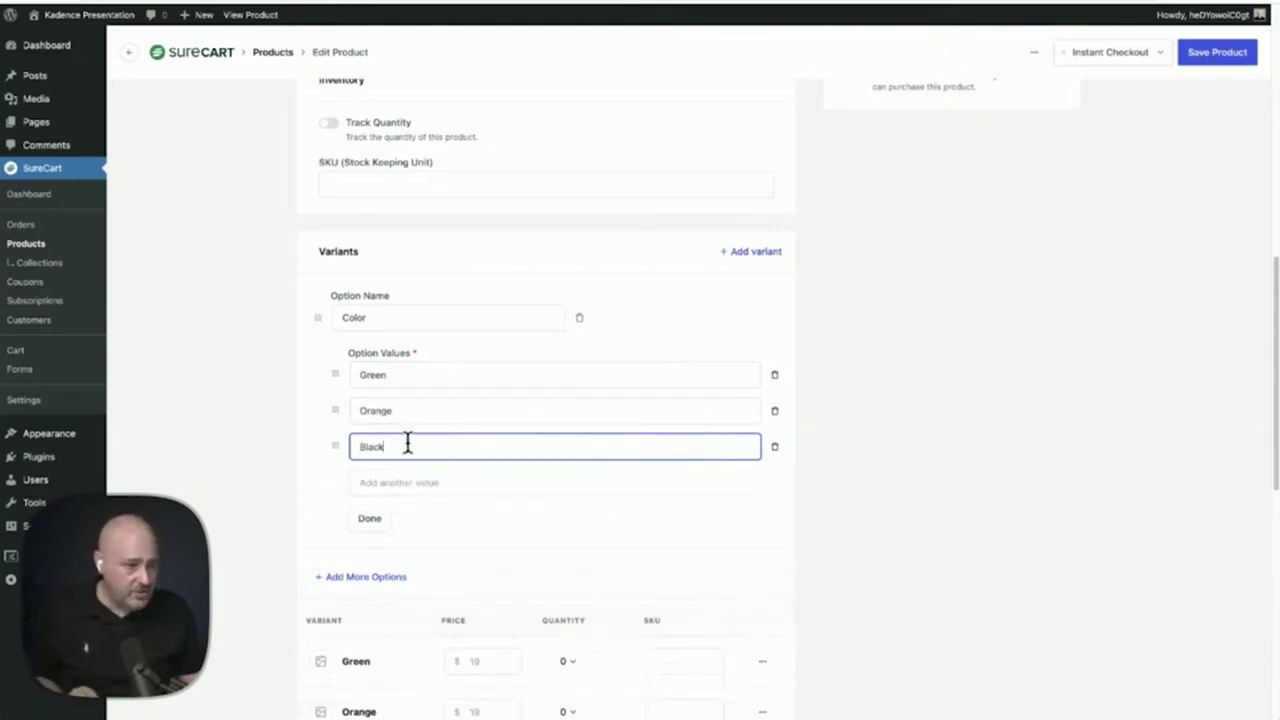
{"action": "left_click", "coordinate": [368, 520]}
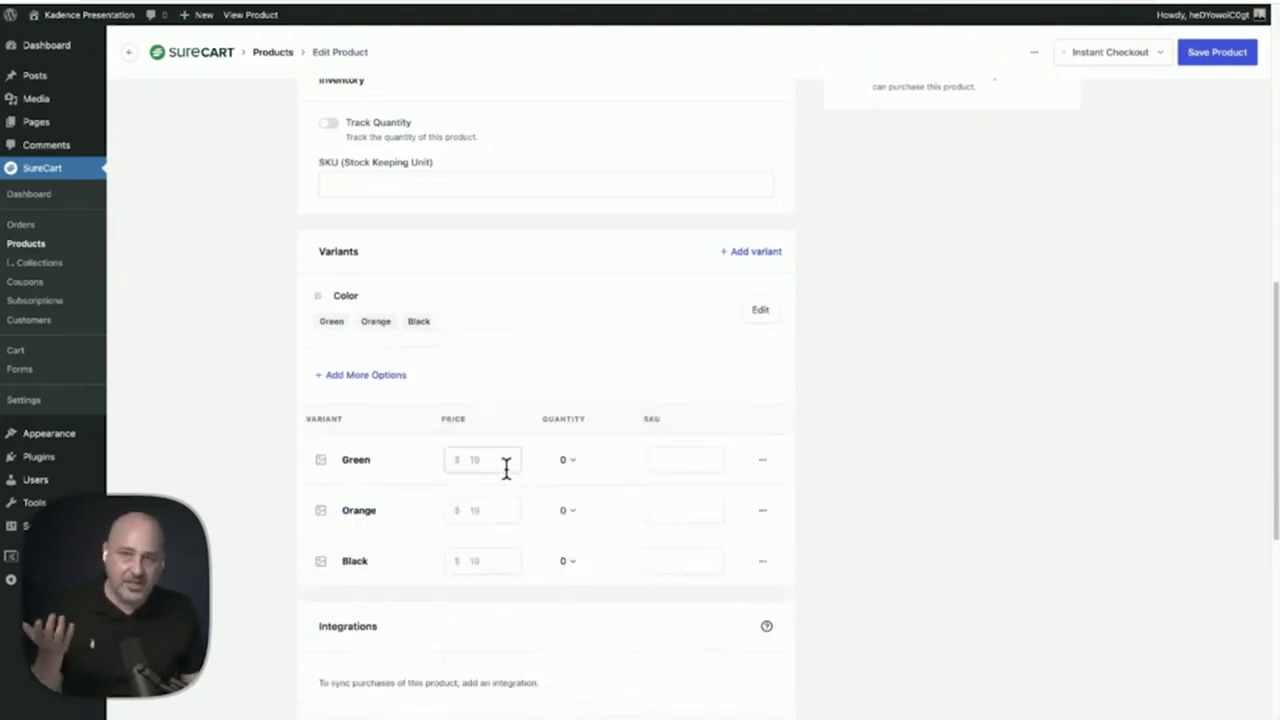
Add a Size option with values Small, Medium and Large
{"action": "left_click", "coordinate": [338, 384]}
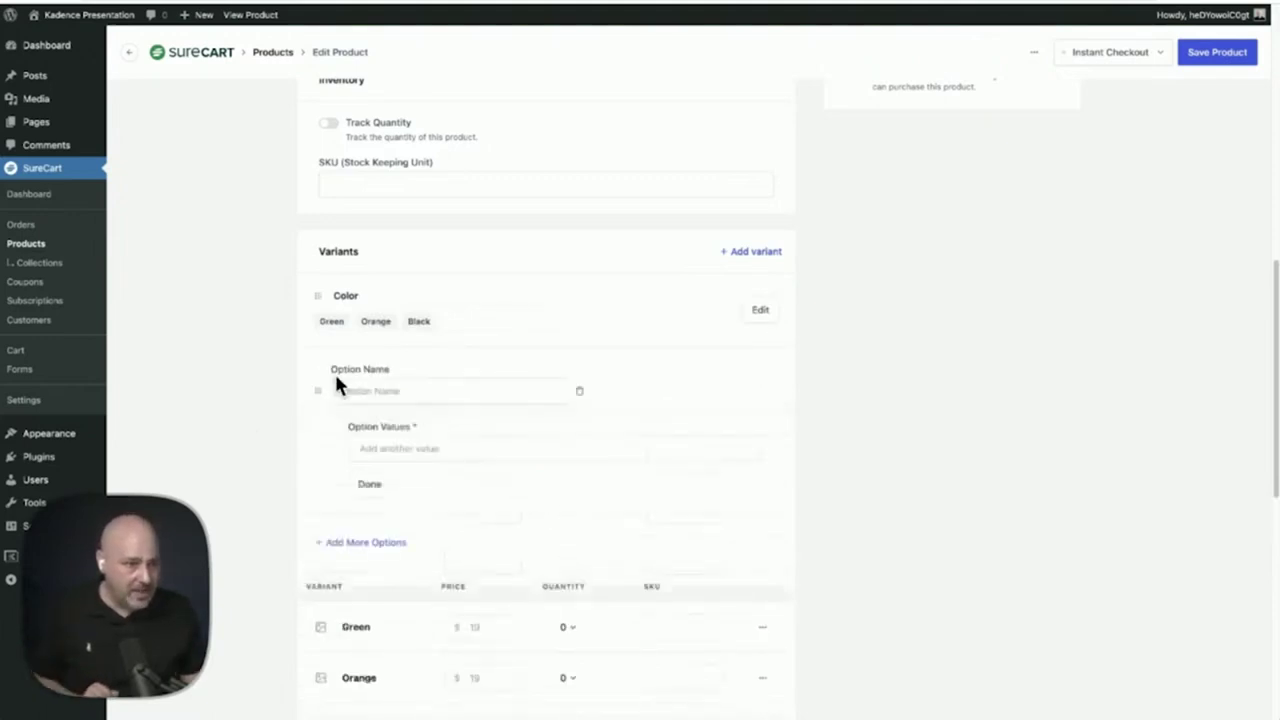
{"action": "left_click", "coordinate": [393, 391]}
{"action": "type", "text": "Size"}
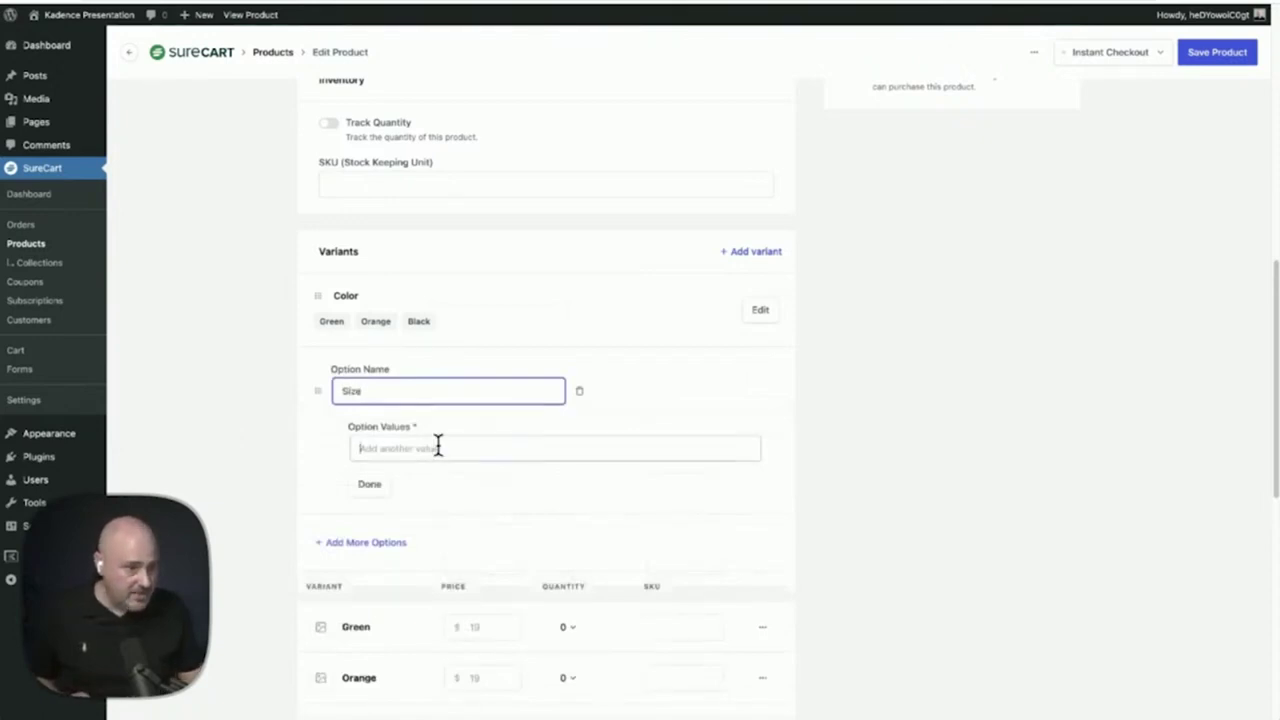
{"action": "left_click", "coordinate": [437, 447]}
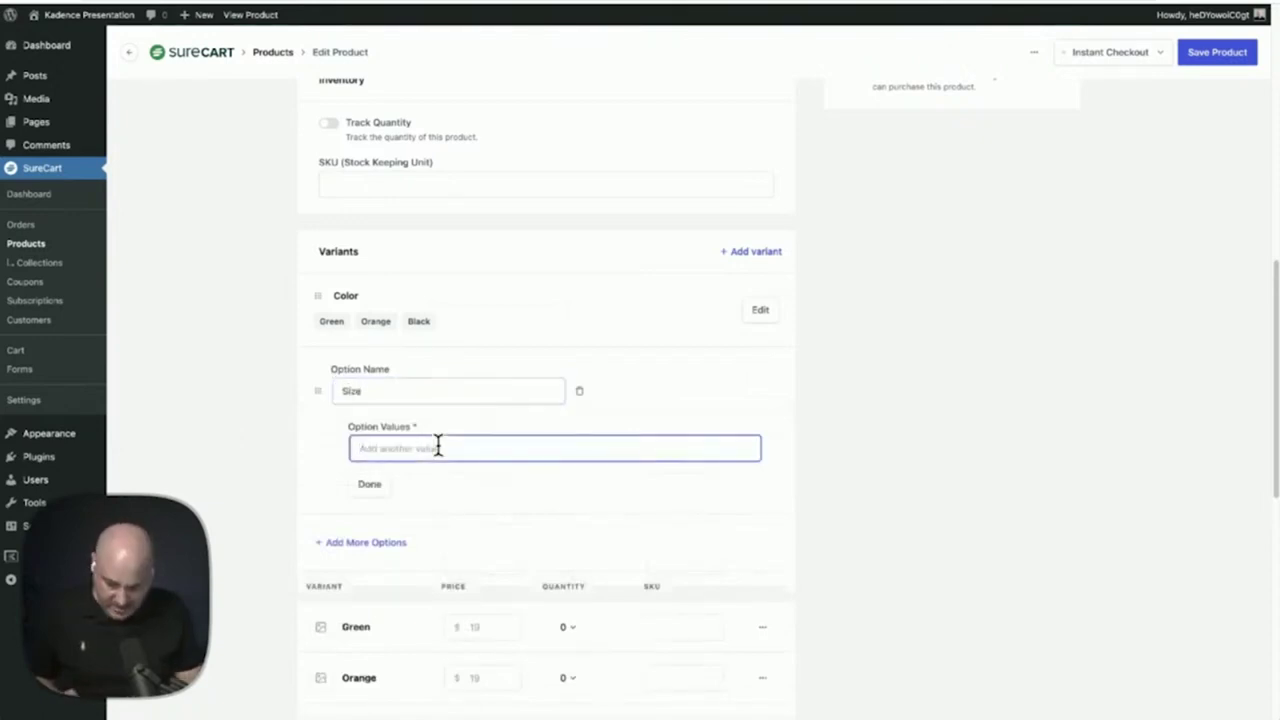
{"action": "type", "text": "Small"}
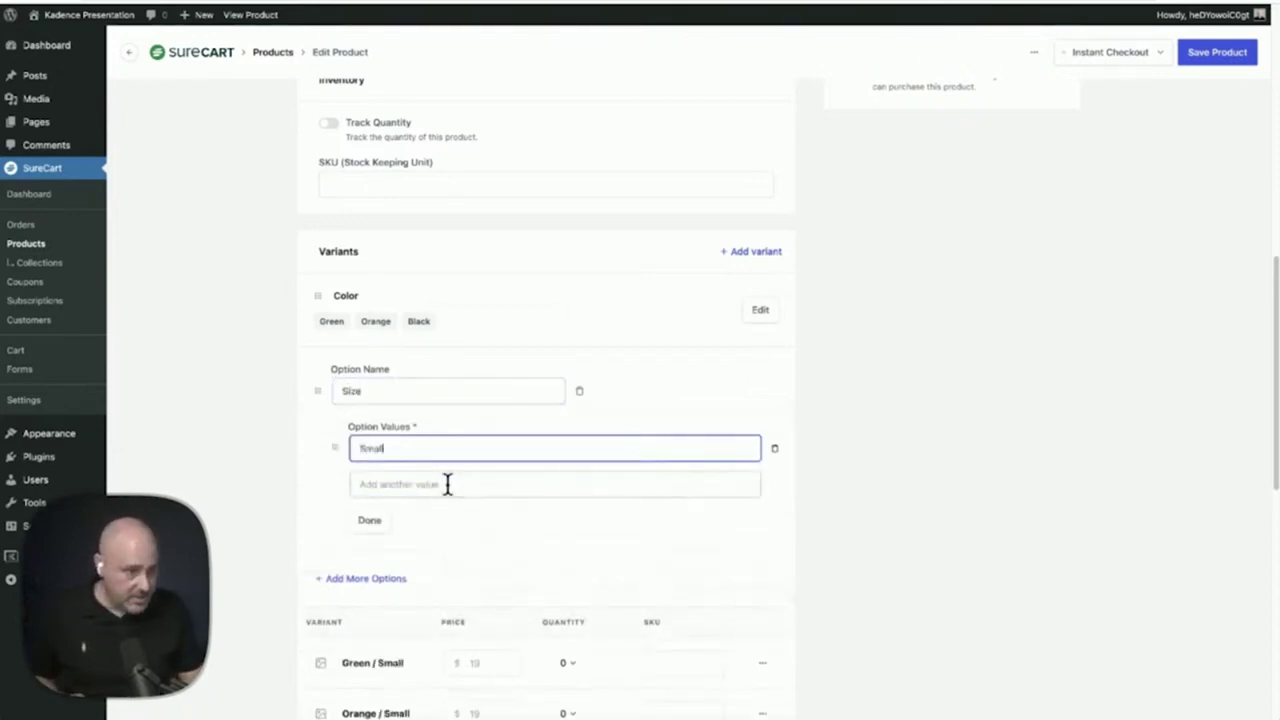
{"action": "left_click", "coordinate": [447, 484]}
{"action": "type", "text": "Medium"}
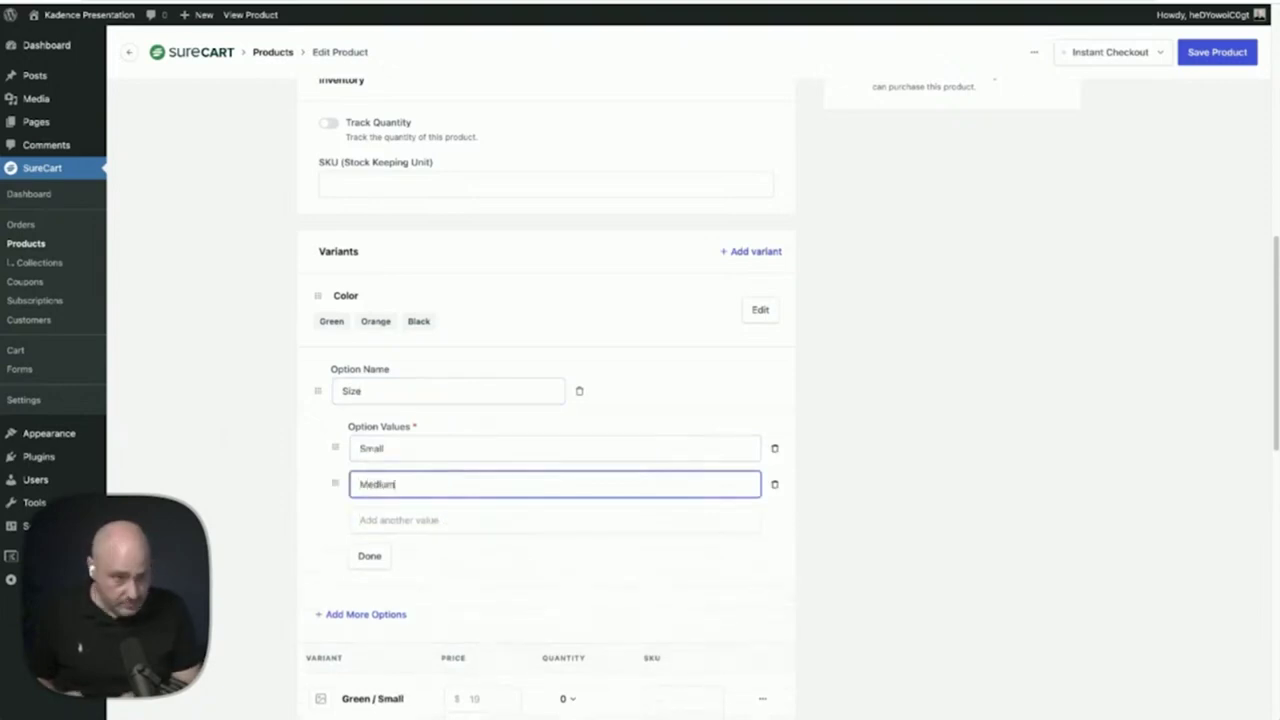
{"action": "left_click", "coordinate": [466, 514]}
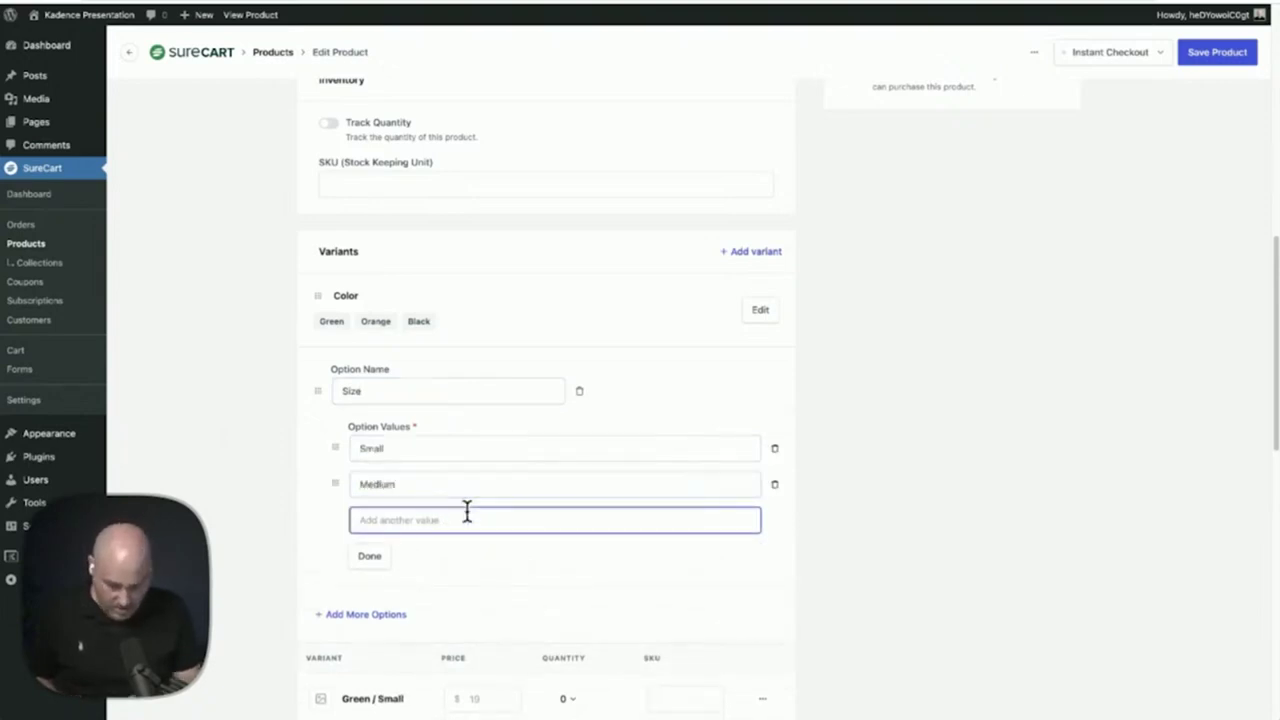
{"action": "type", "text": "Large"}
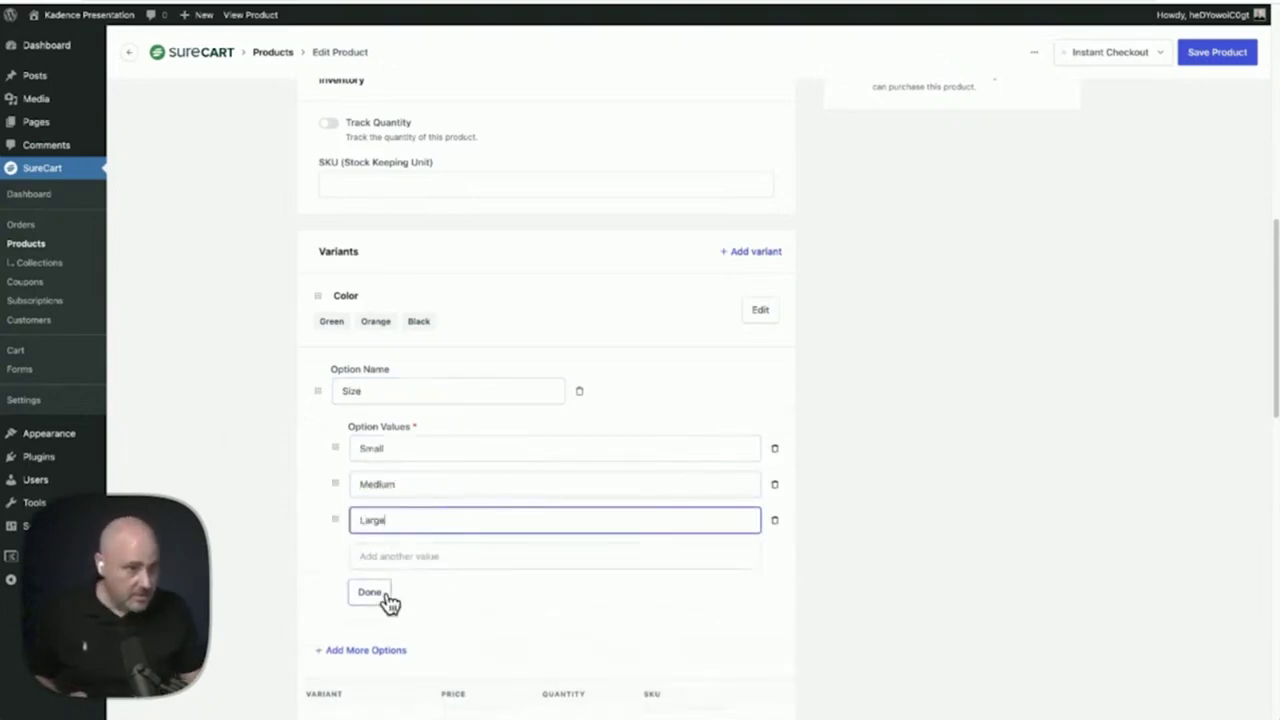
{"action": "left_click", "coordinate": [386, 596]}
Price the Green / Large variant at $39 and save the product
{"action": "scroll", "coordinate": [265, 383], "scroll_direction": "down", "scroll_amount": 3}
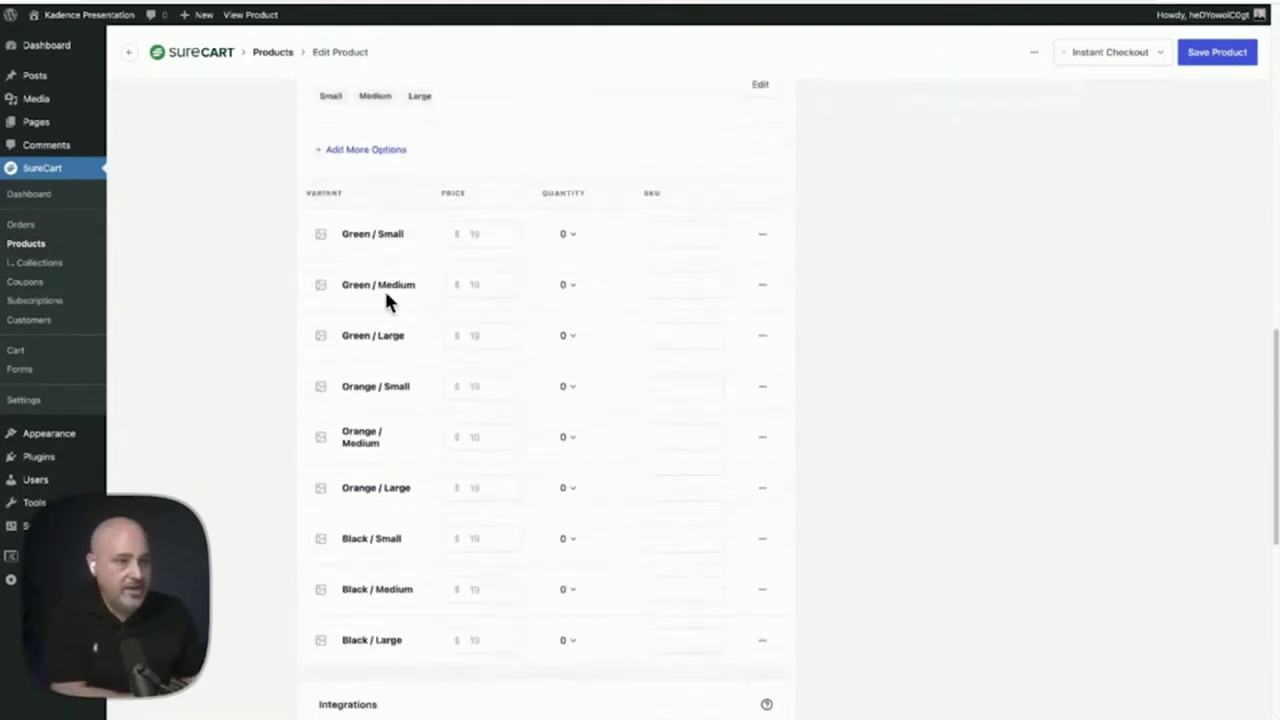
{"action": "left_click", "coordinate": [485, 236]}
{"action": "left_click", "coordinate": [480, 386]}
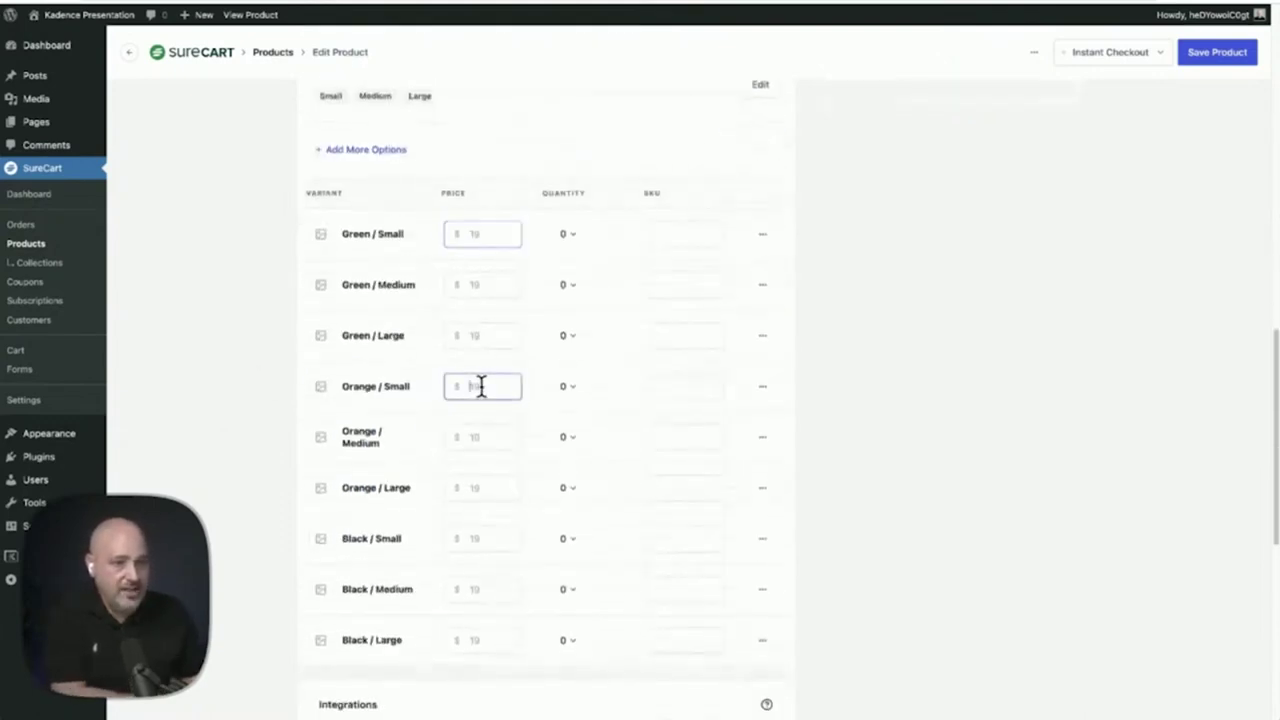
{"action": "left_click", "coordinate": [480, 335]}
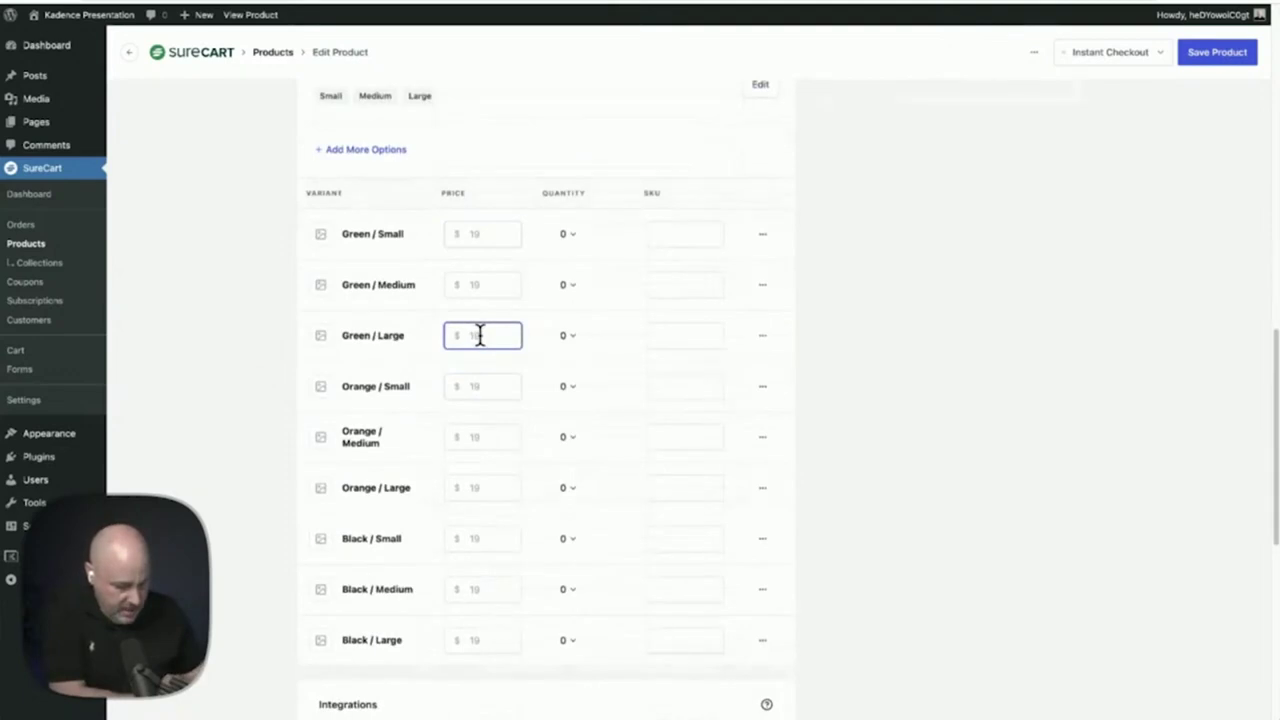
{"action": "type", "text": "39"}
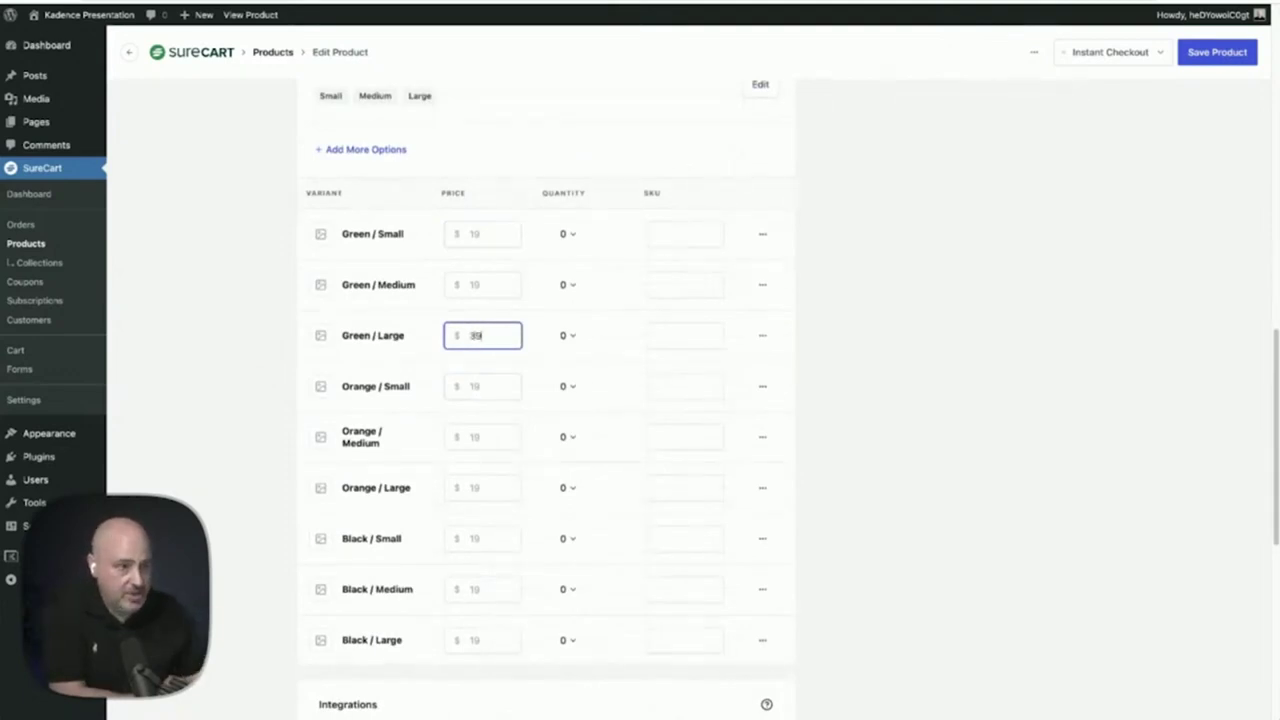
{"action": "left_click", "coordinate": [690, 338]}
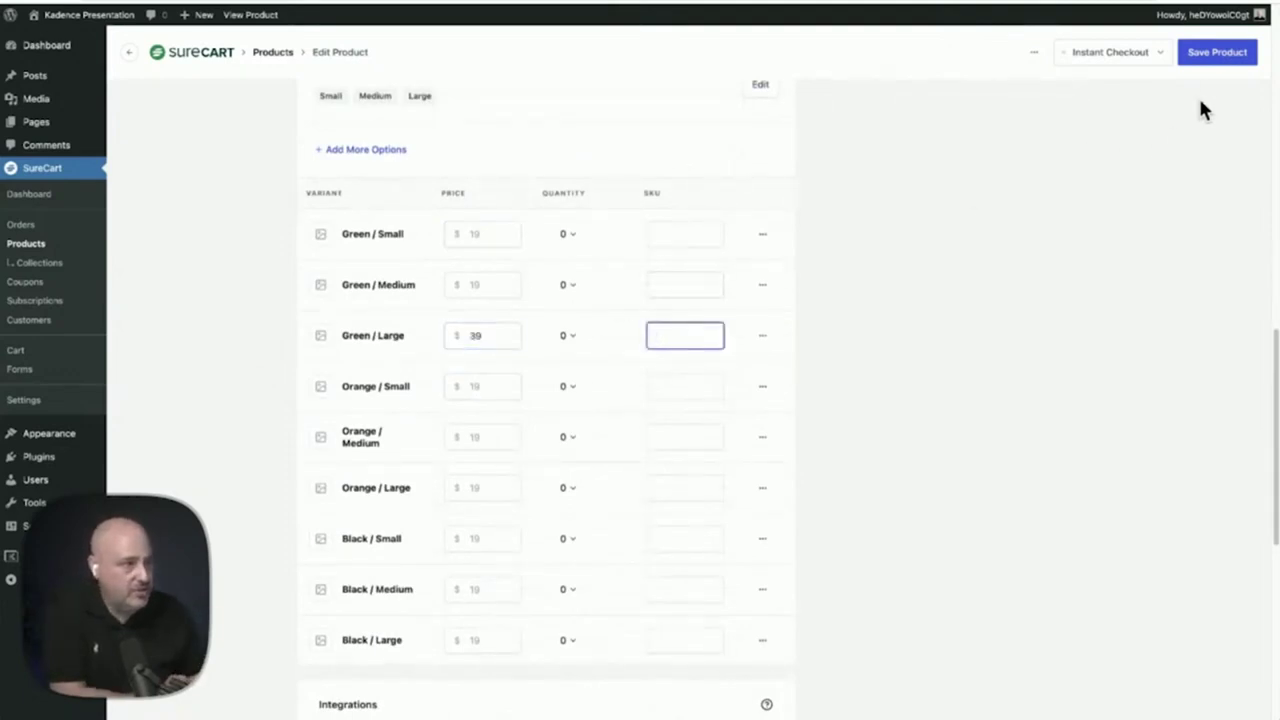
{"action": "left_click", "coordinate": [1205, 55]}
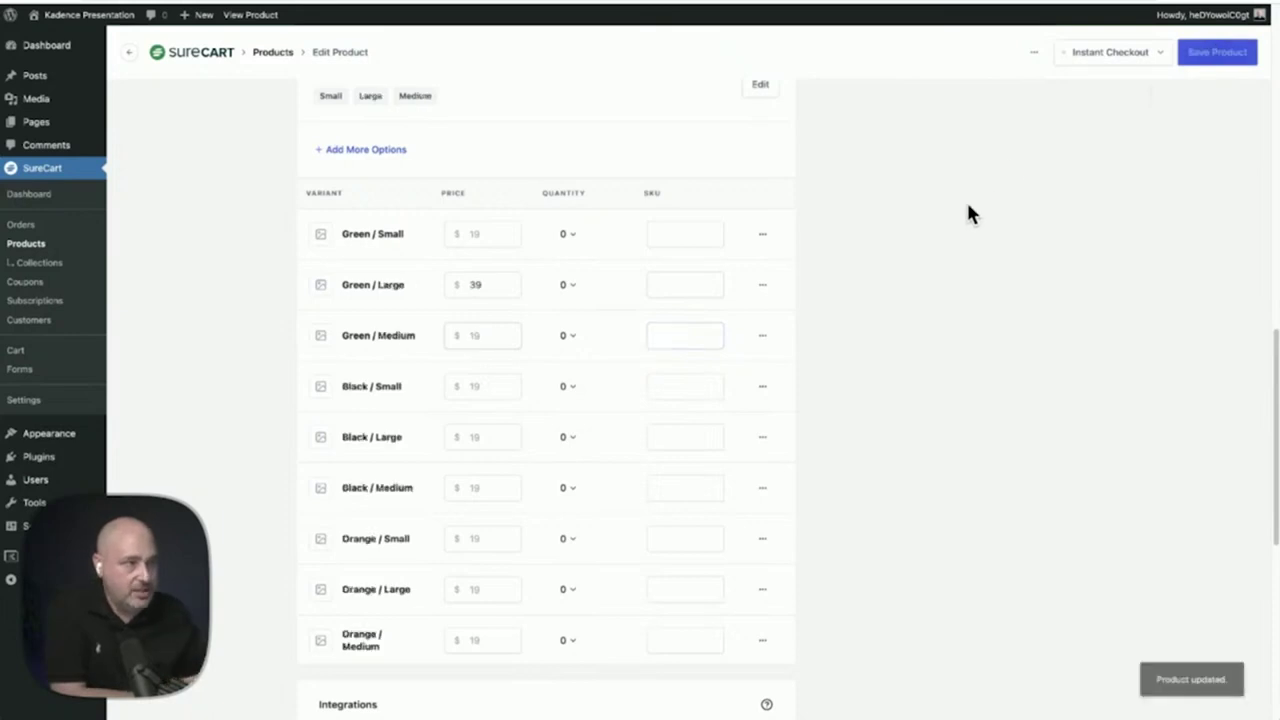